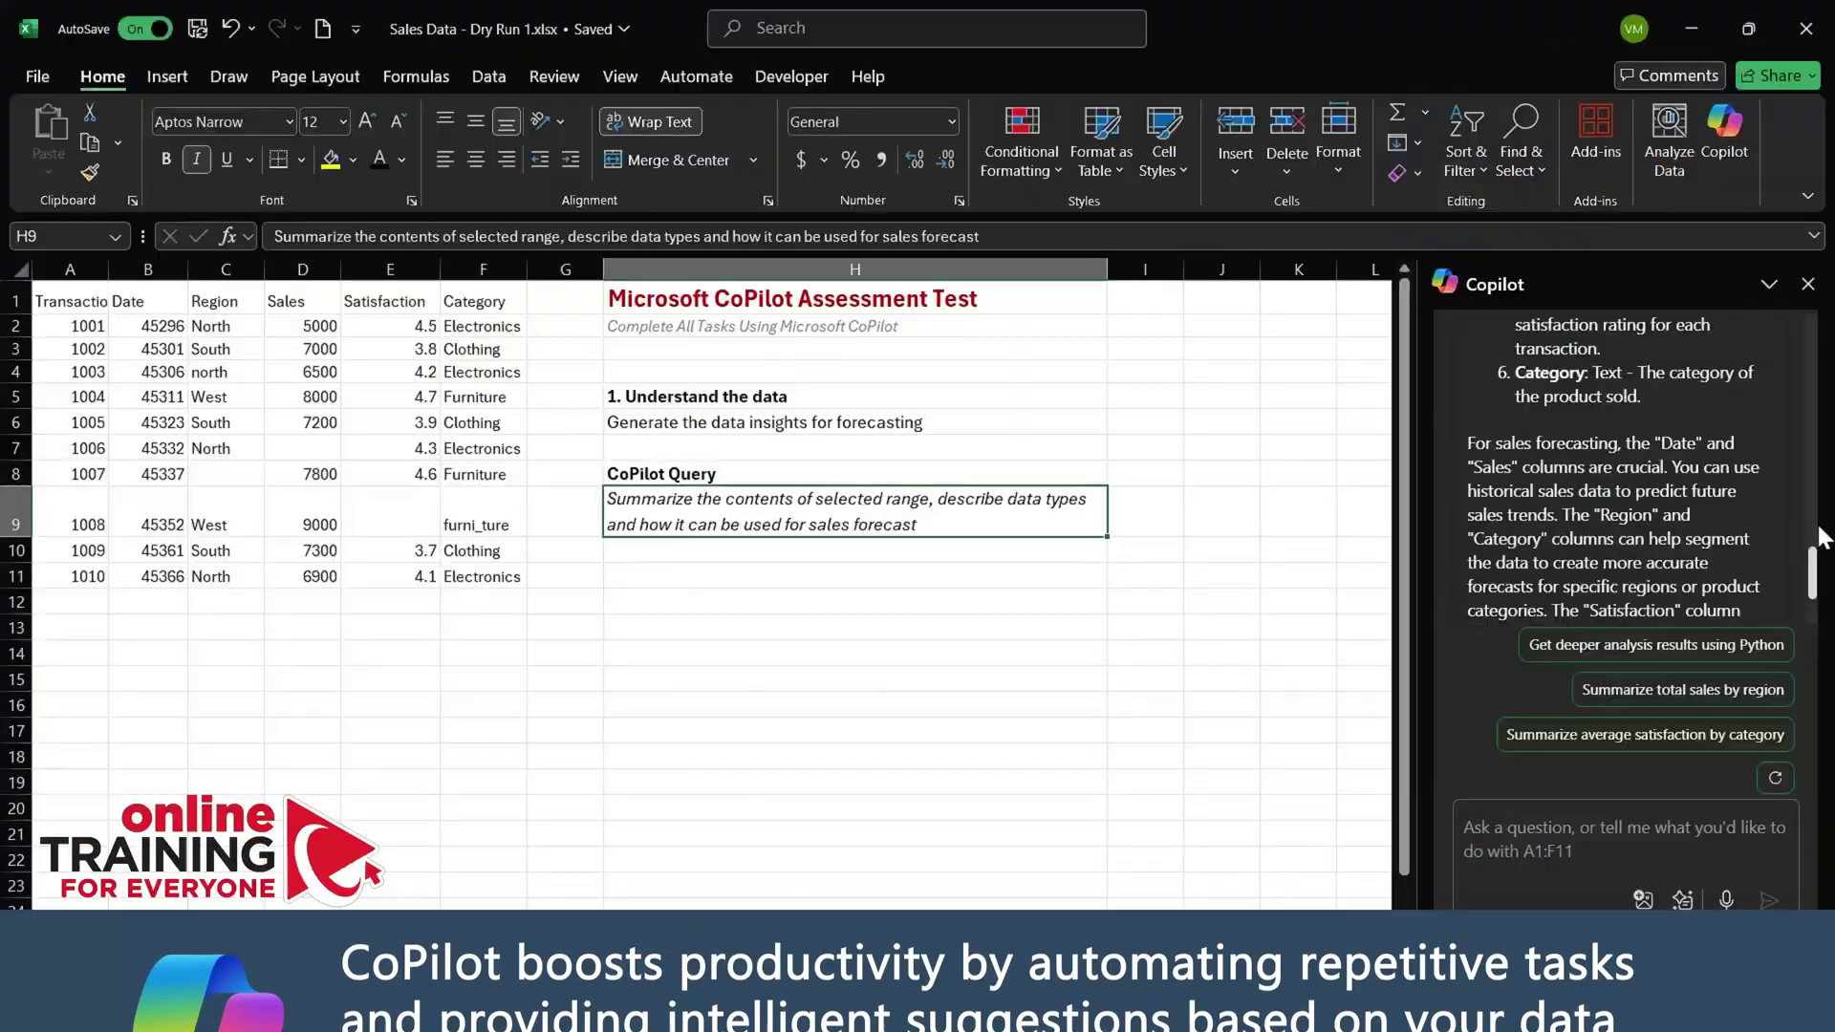
Select the sales table A1:F11 and open the Copilot pane beside the Step 1 task.
drag(1820, 529, 1823, 473)
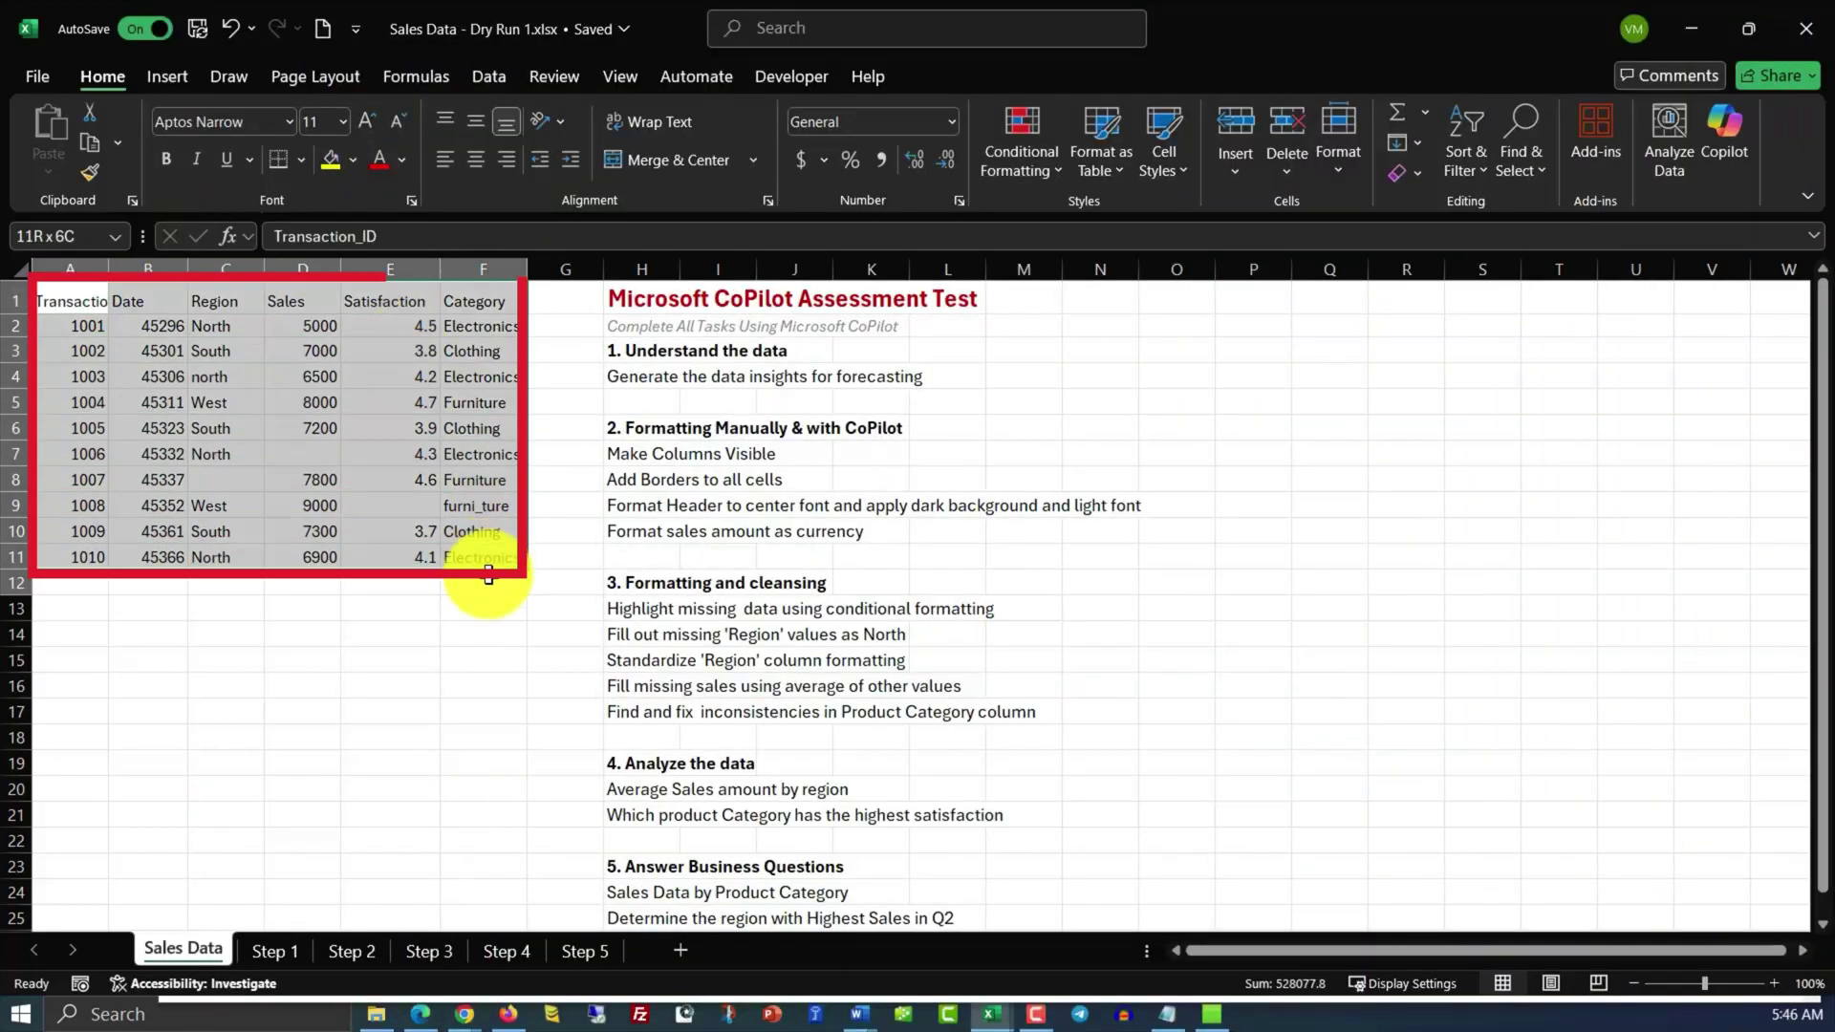
shift+click(491, 558)
drag(671, 364, 988, 922)
click(1723, 158)
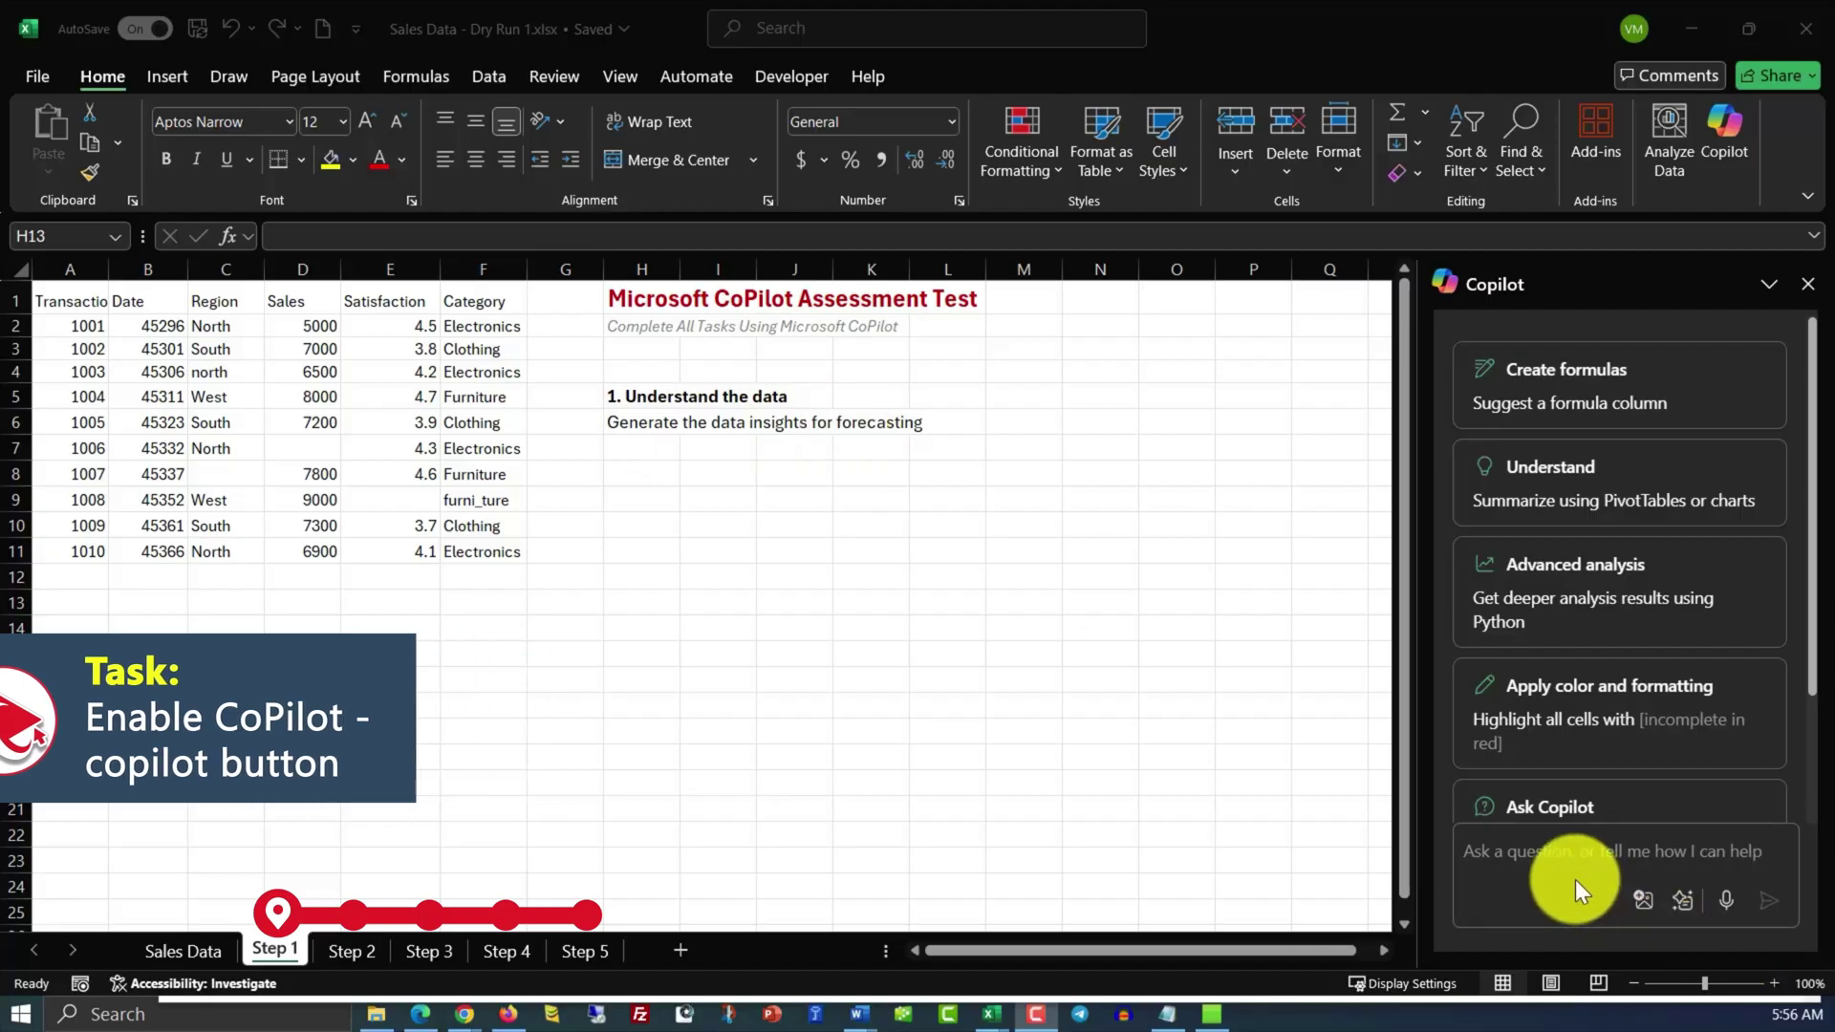
Ask Copilot to summarise the sales table's columns, data types and forecasting uses.
click(1506, 851)
text(Summarize the contents of selected range, describe data types and how it can be used for sales forecast)
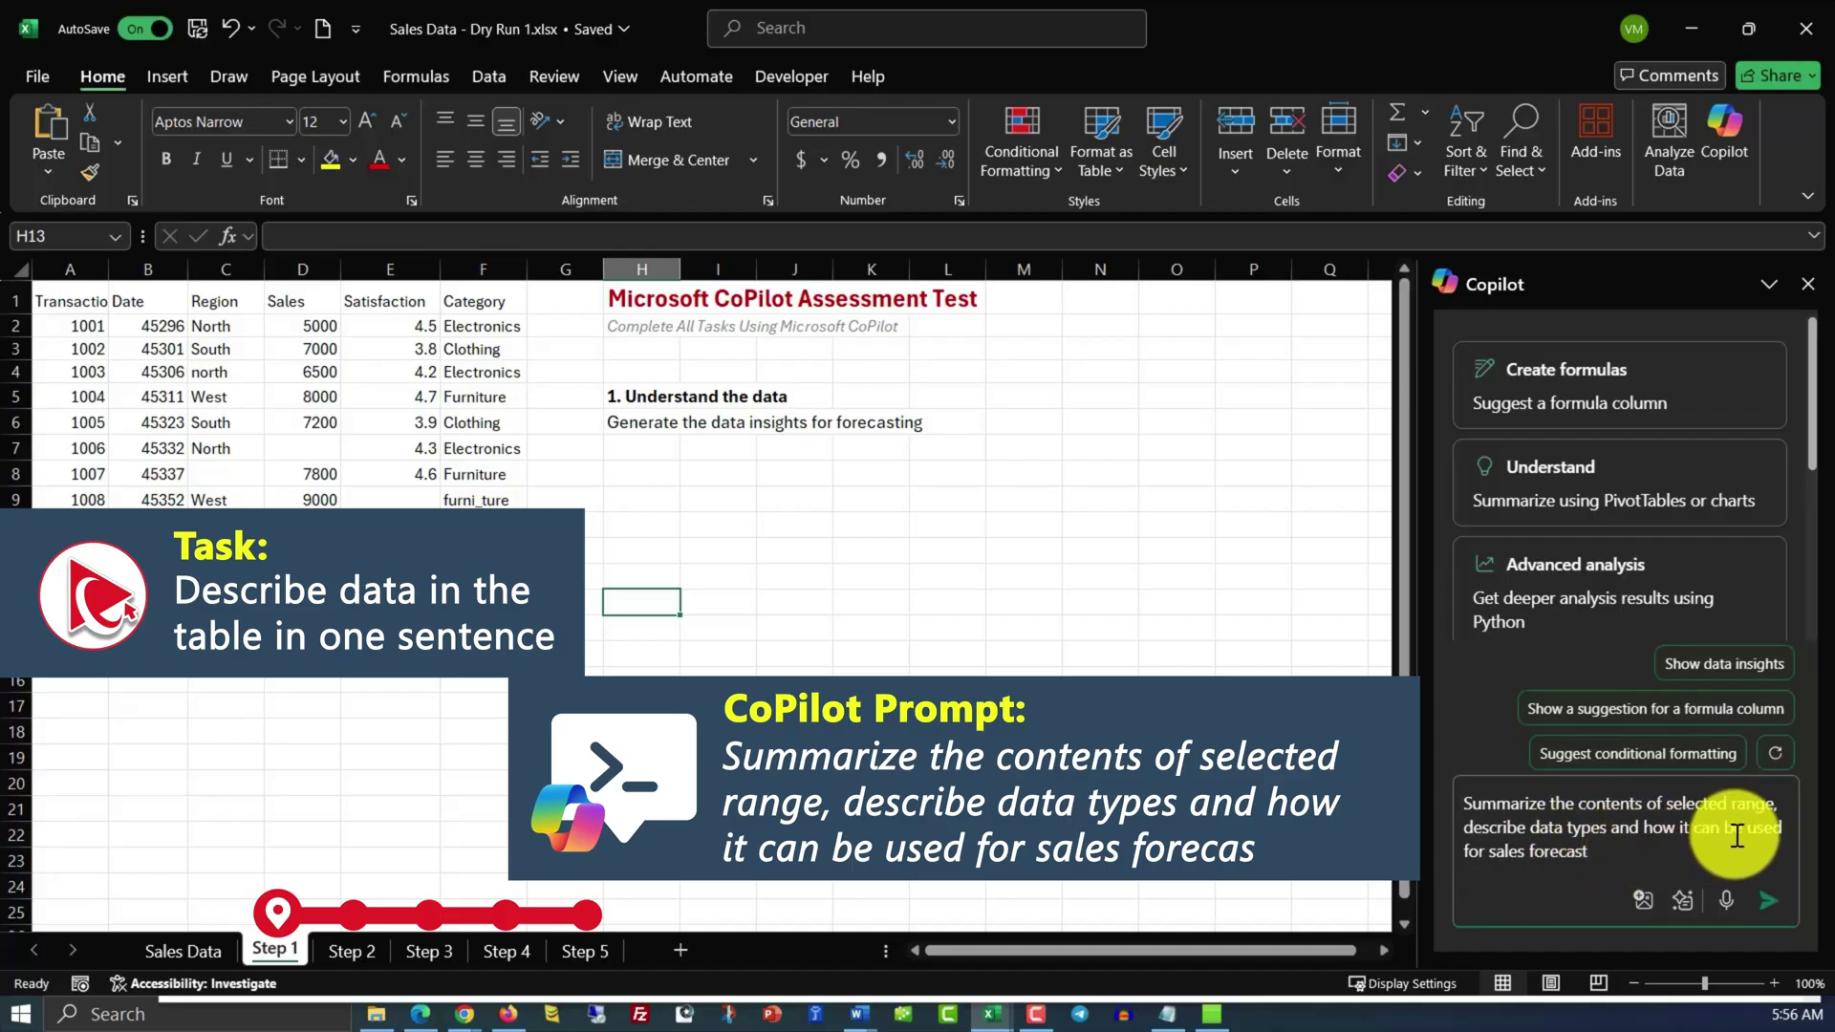
click(1767, 908)
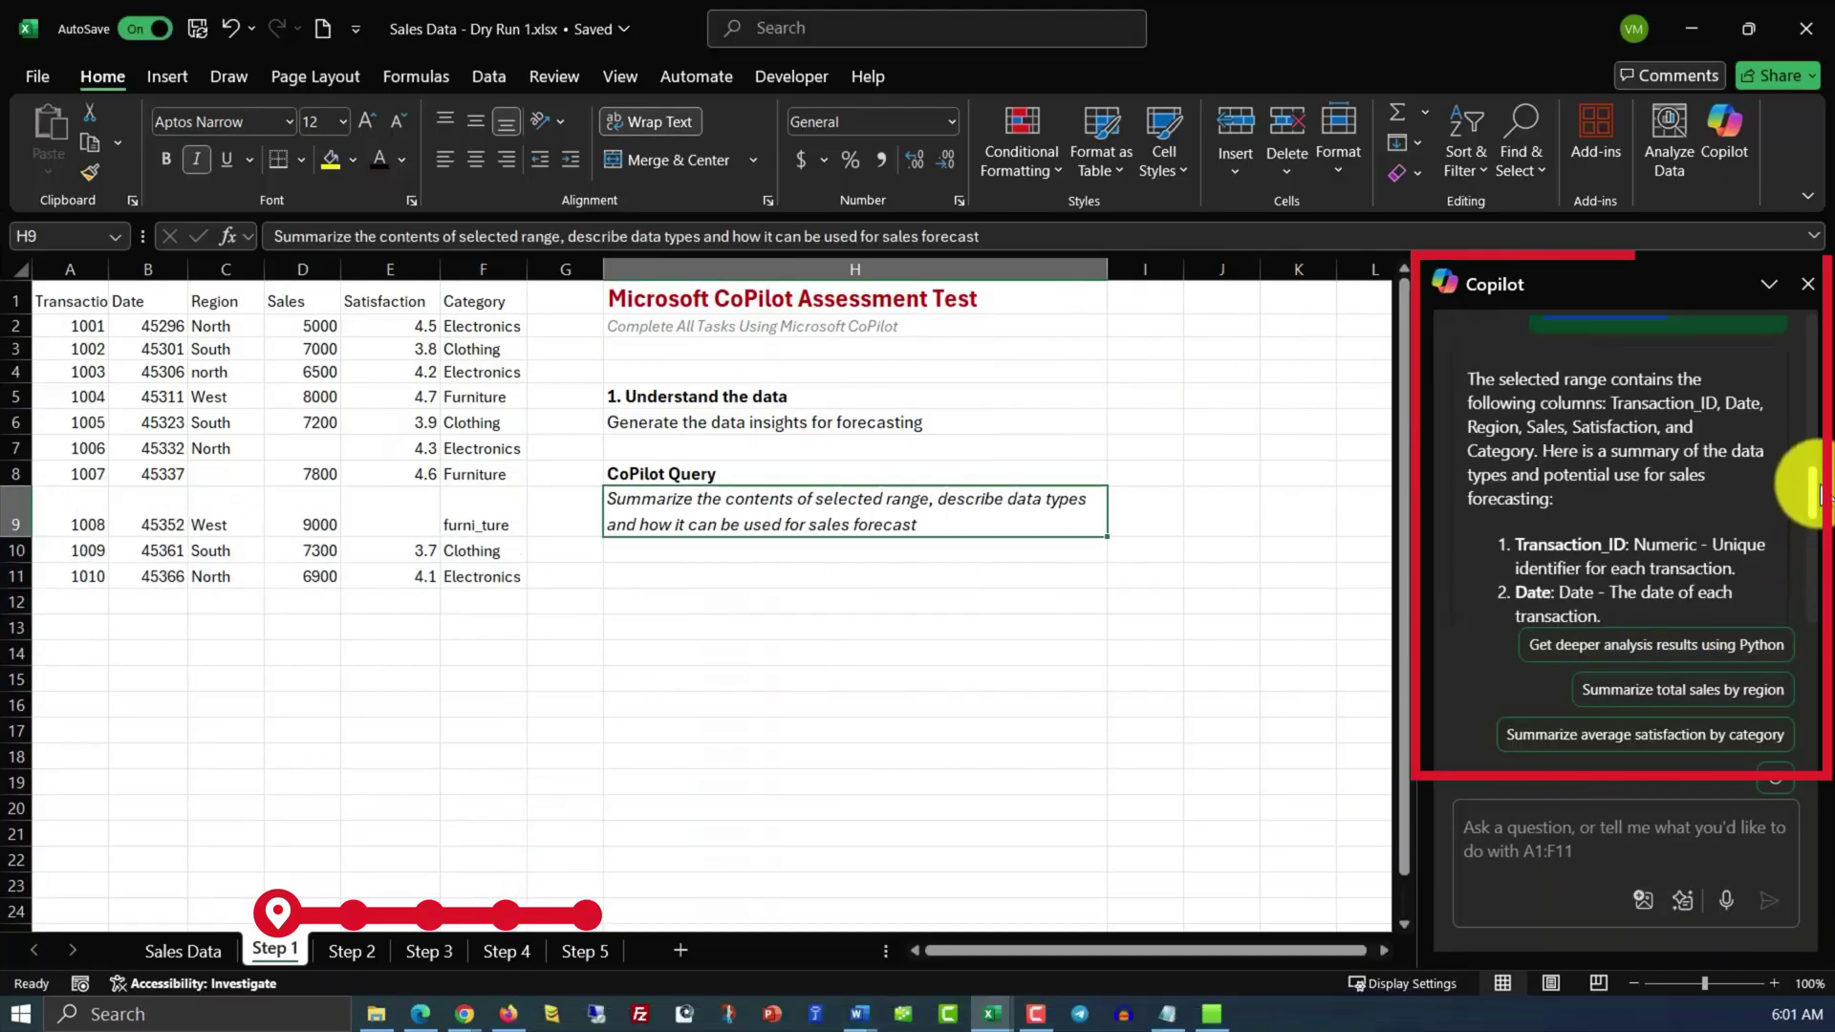
mouse_move(1819, 494)
mouse_down()
mouse_move(1821, 478)
mouse_move(1821, 494)
mouse_up()
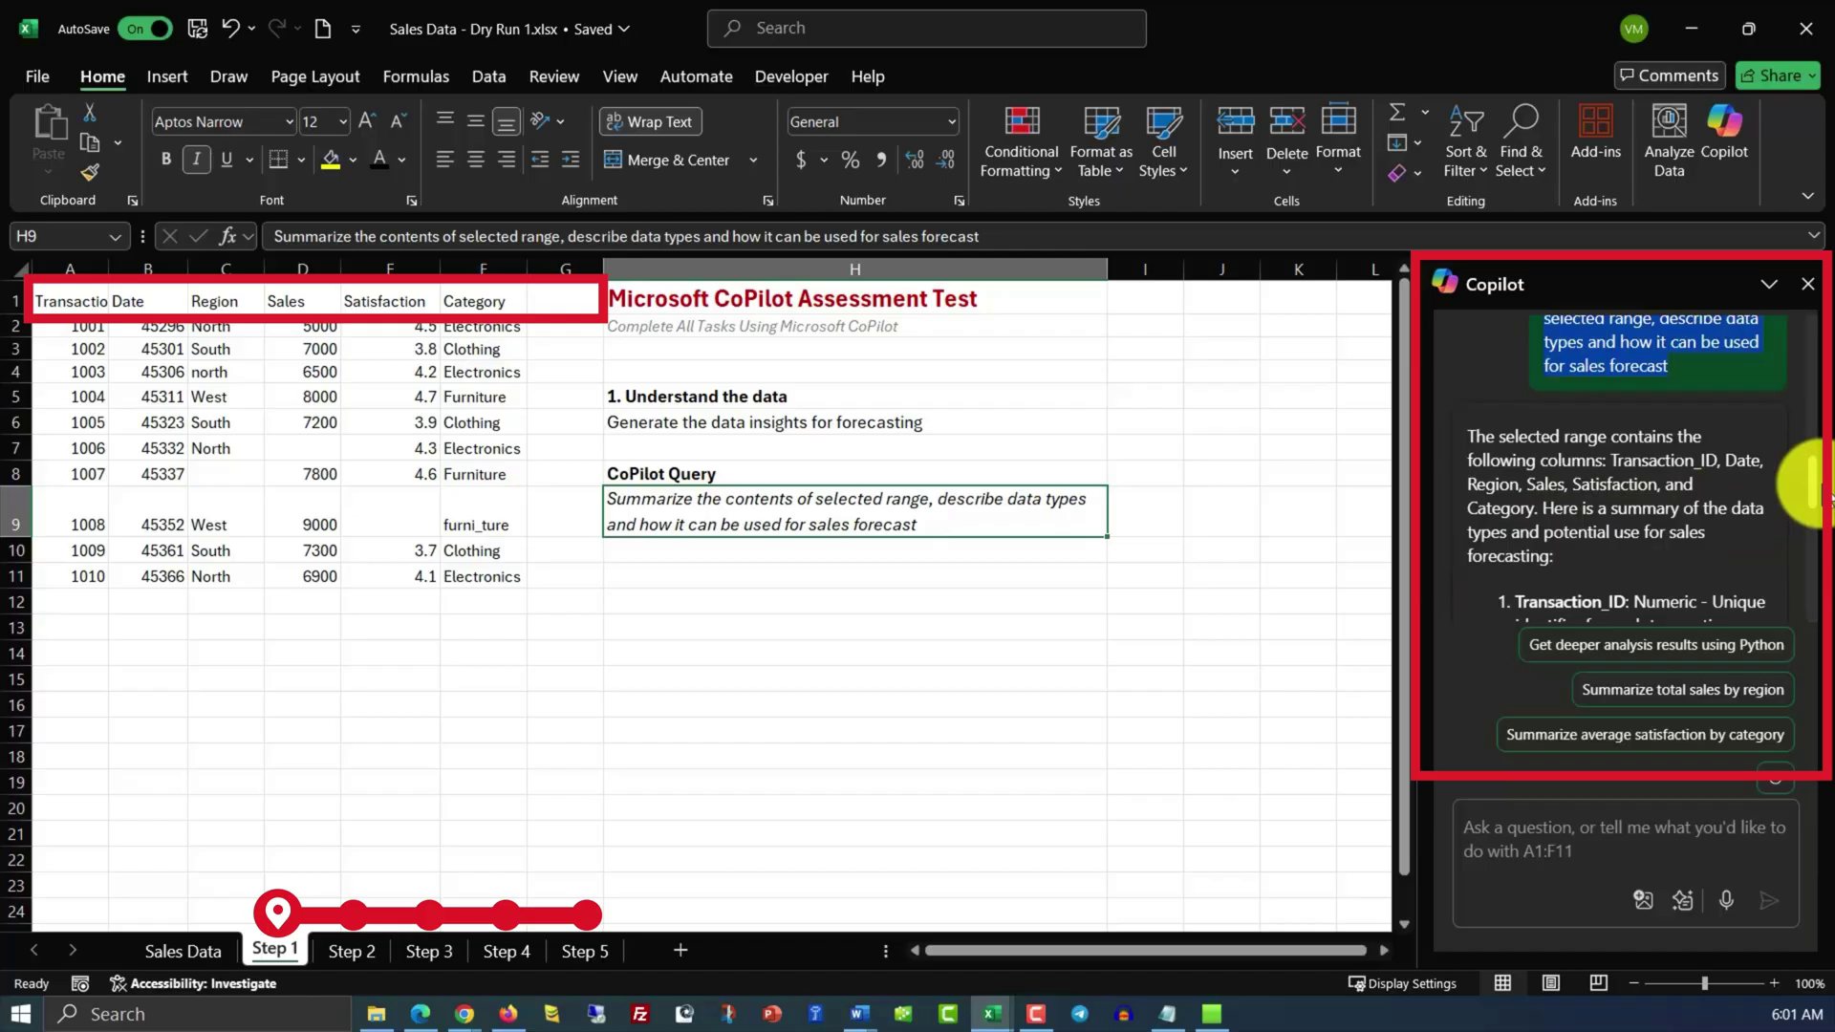
drag(1816, 493, 1816, 574)
Edit the query text in H9 and review Copilot's summary answer.
double_click(913, 525)
drag(918, 551, 672, 555)
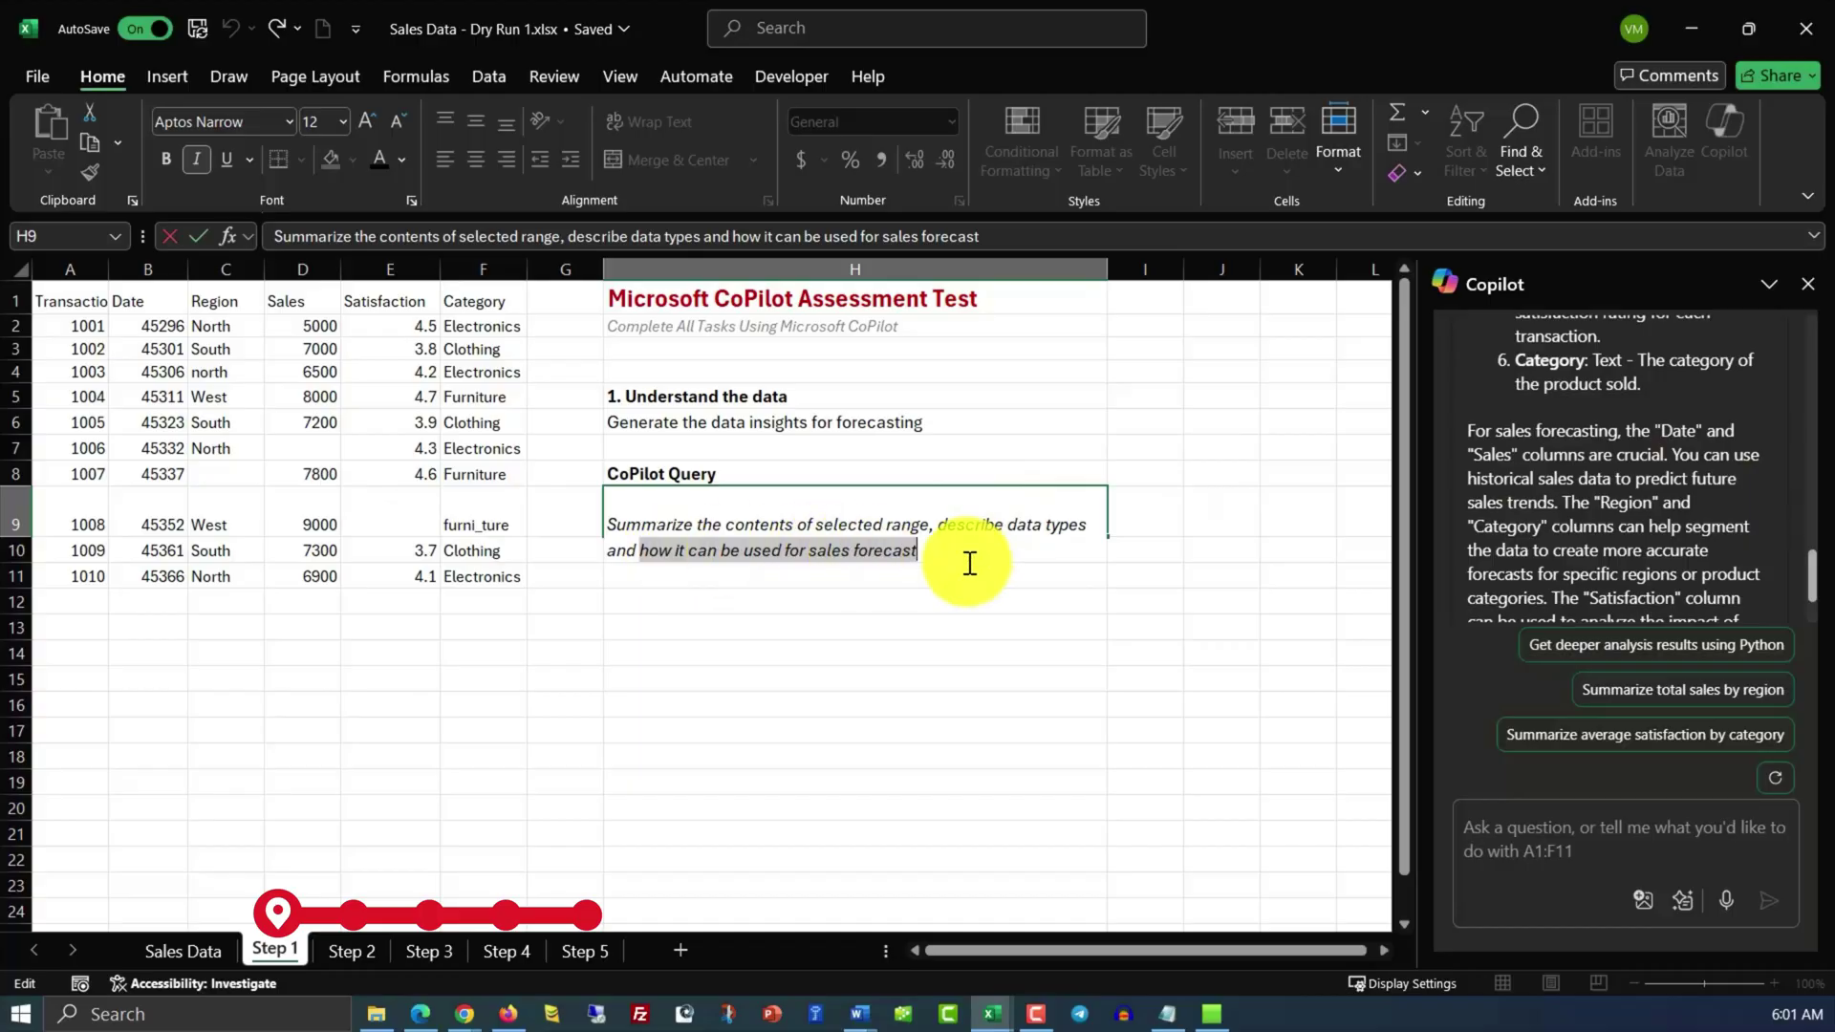
click(1810, 585)
scroll(1802, 574, down, 1)
drag(1466, 369, 1704, 592)
click(1703, 592)
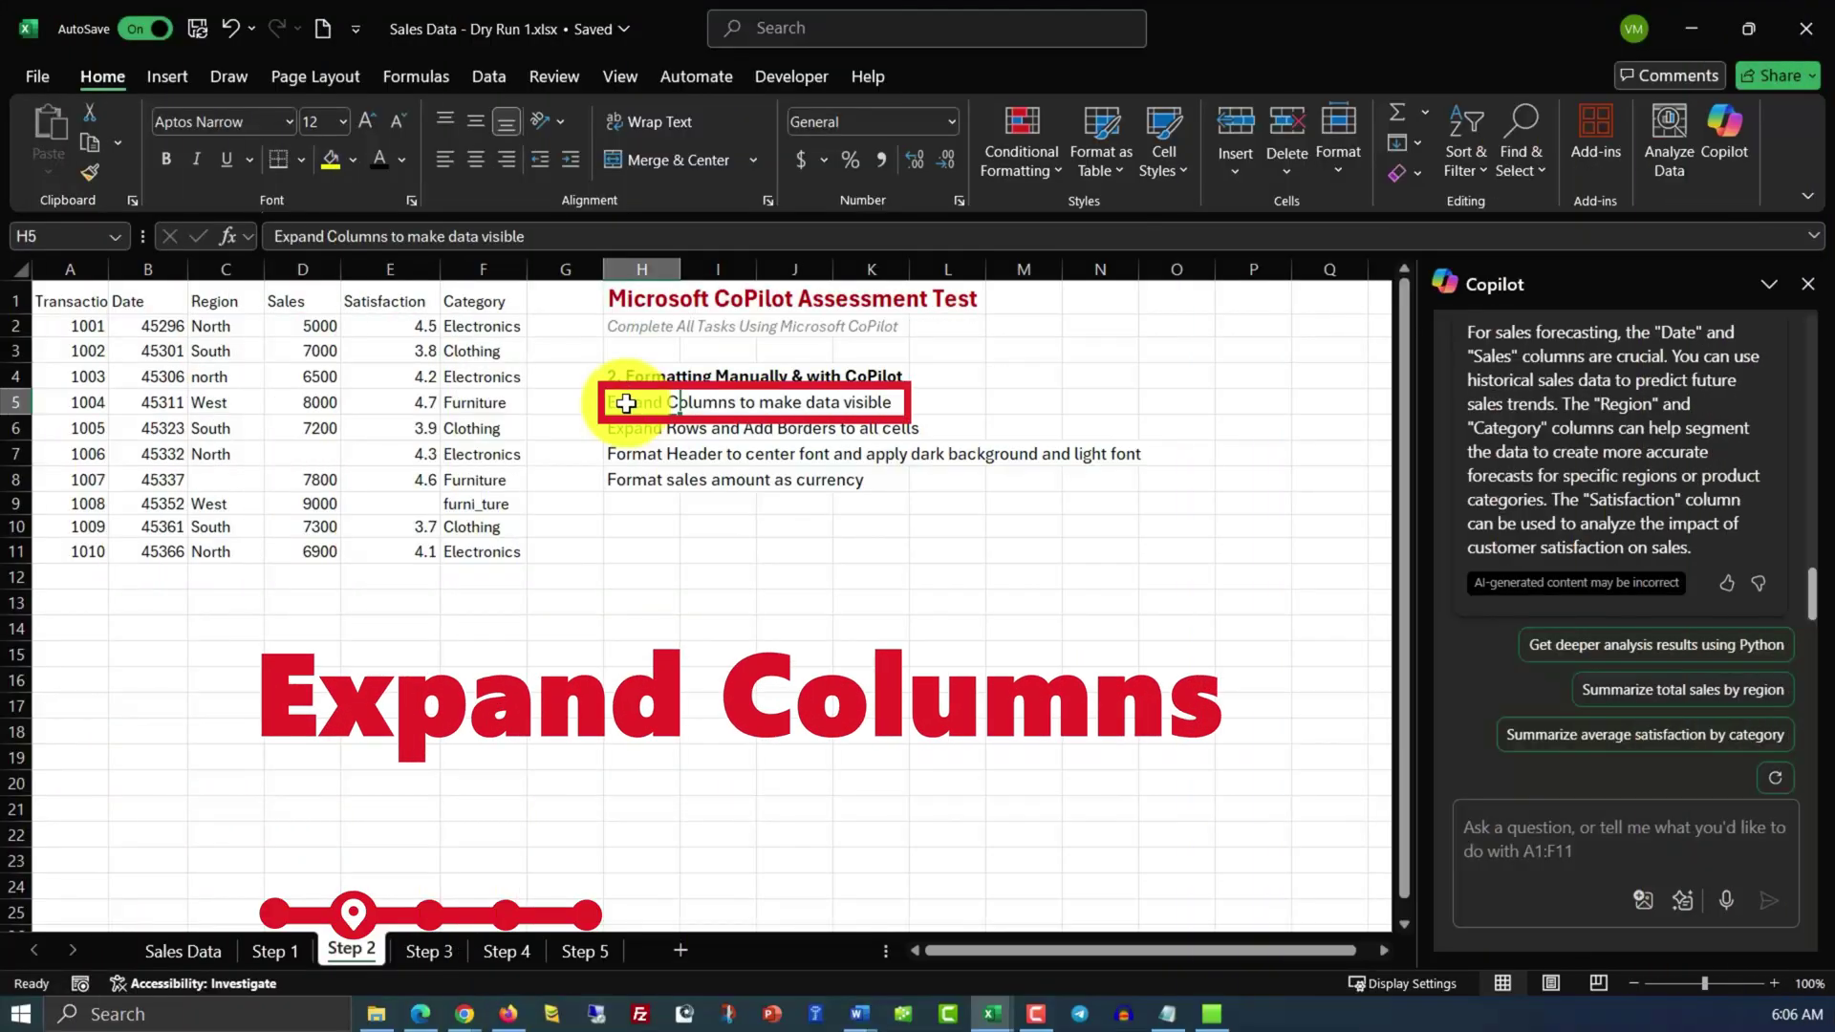
Have Copilot autofit columns A–F of the sales table to their contents.
drag(70, 298, 492, 552)
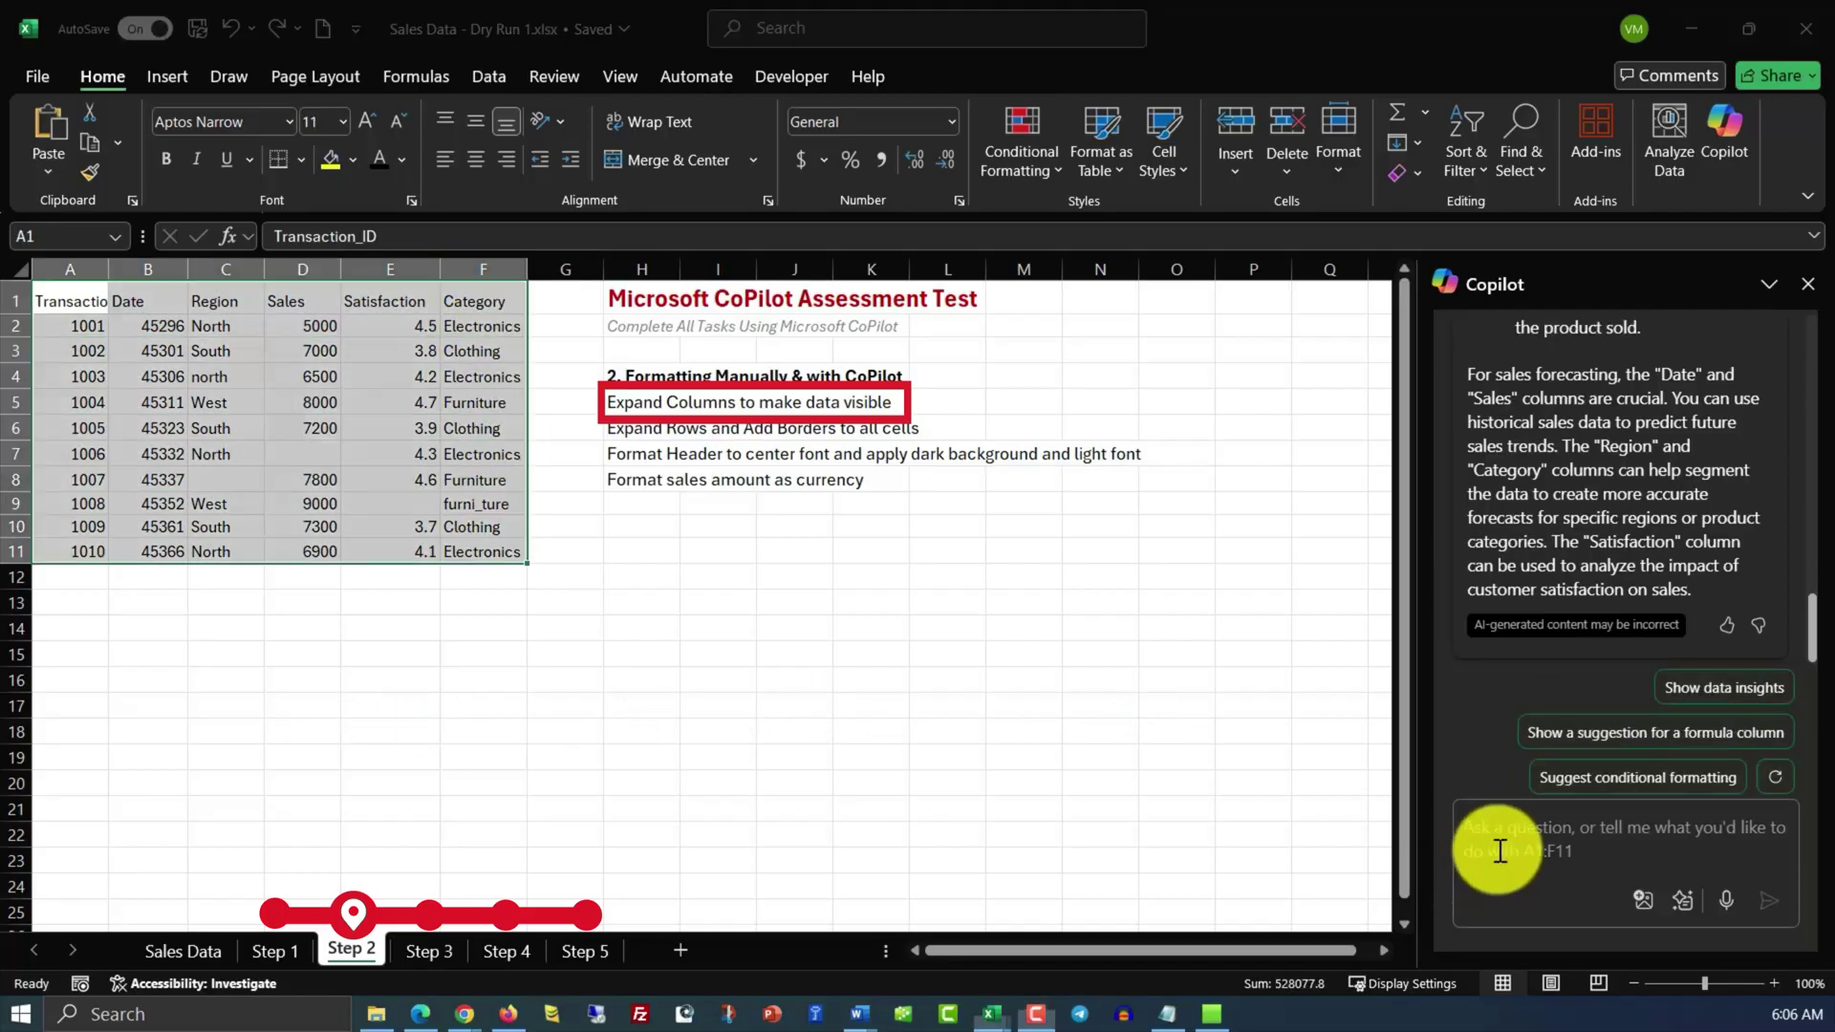
click(1490, 837)
text(In Selected range Expand columns to make them all visible)
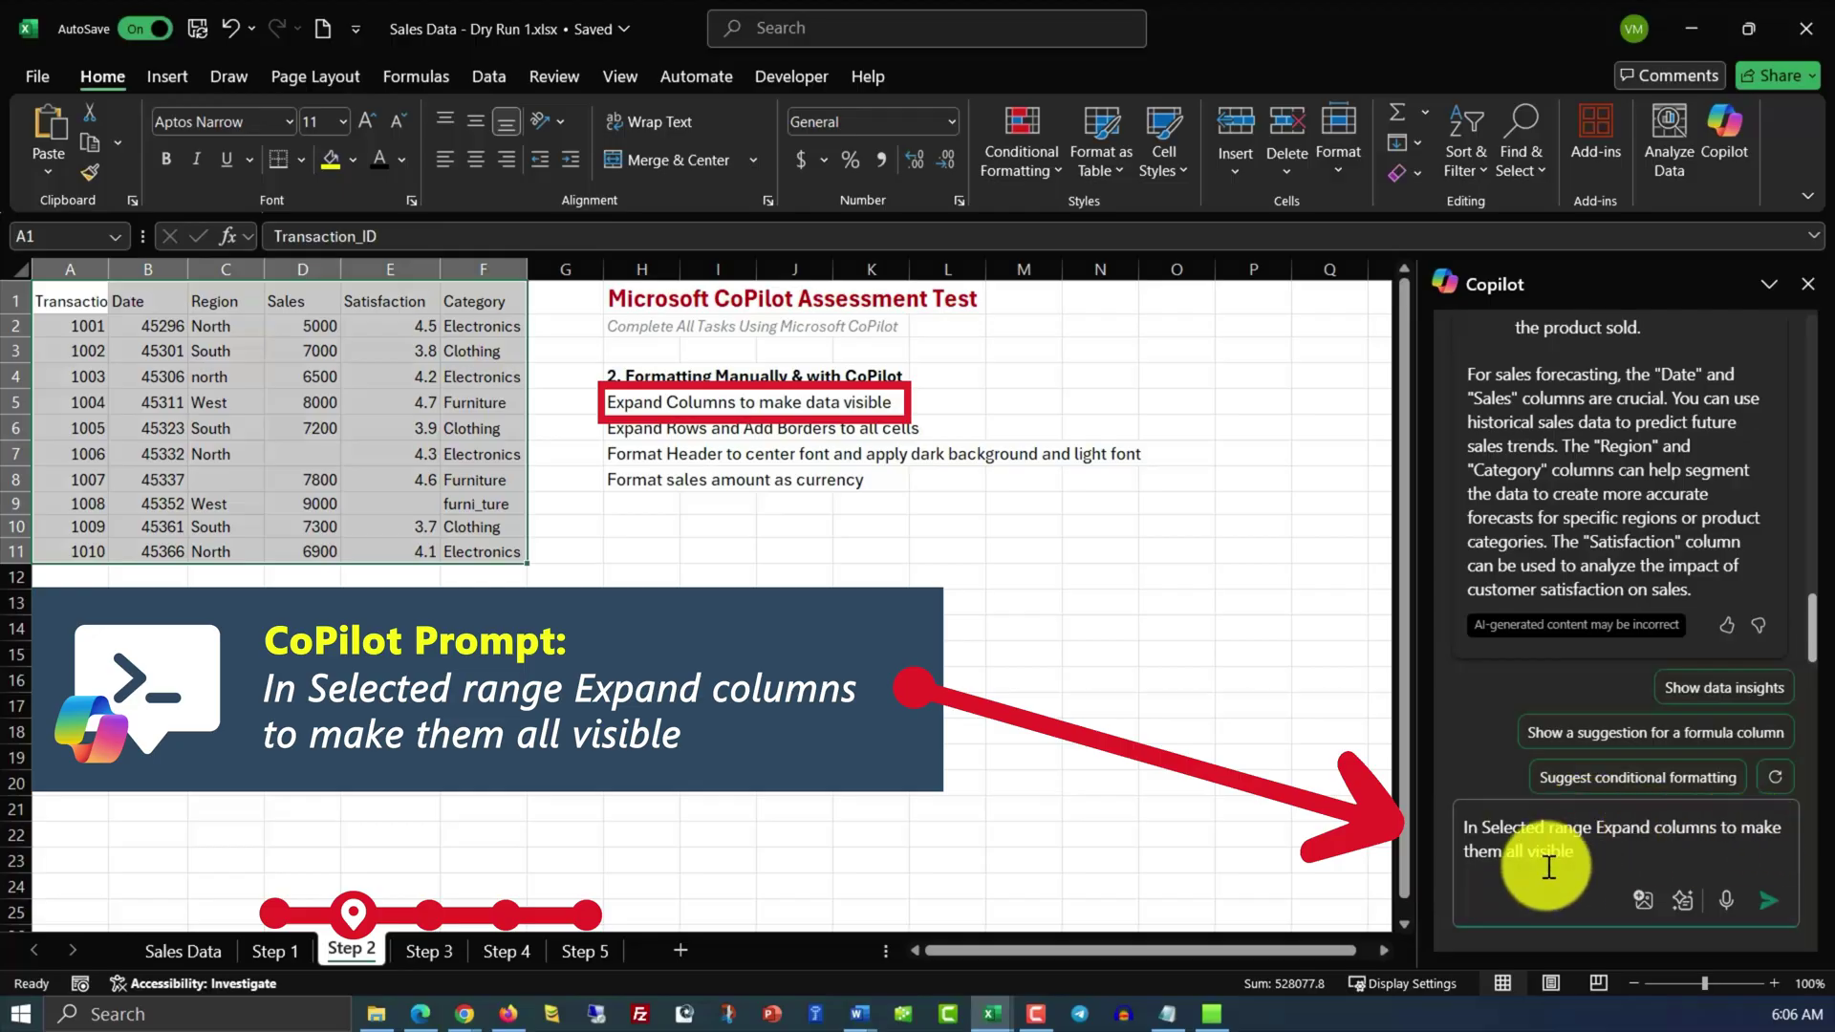
click(1771, 913)
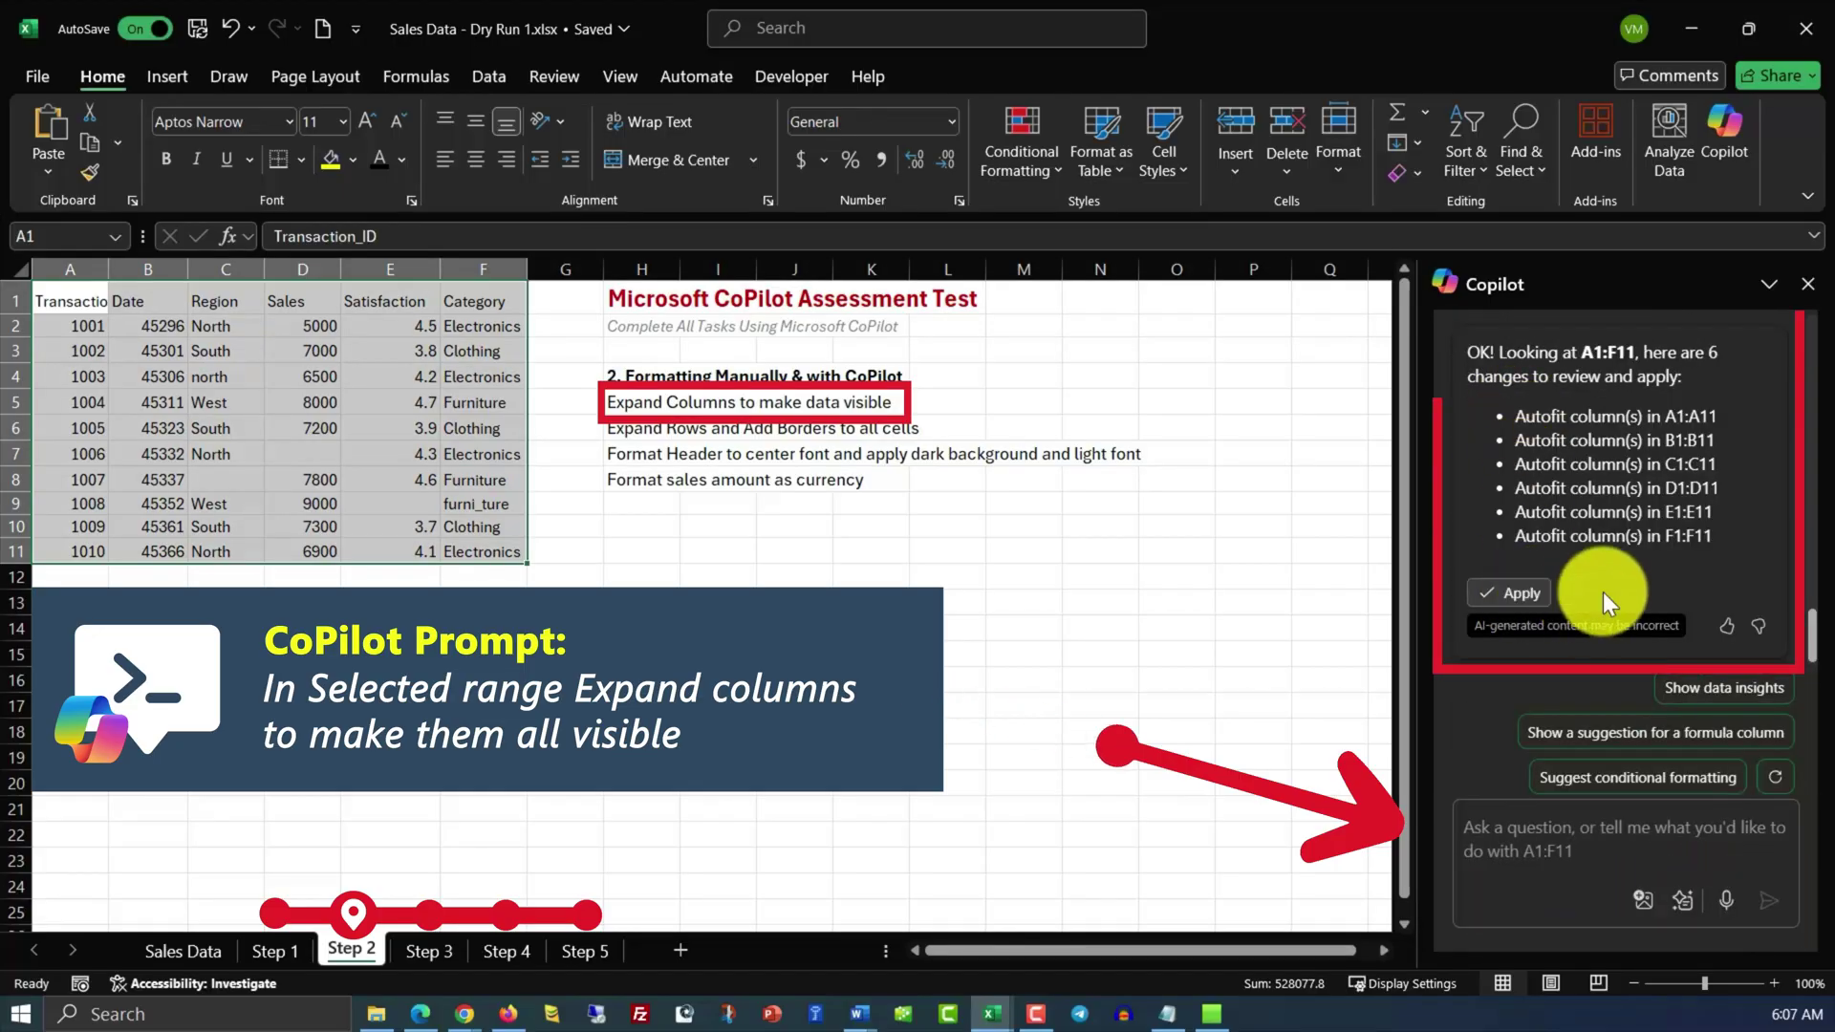
click(1518, 594)
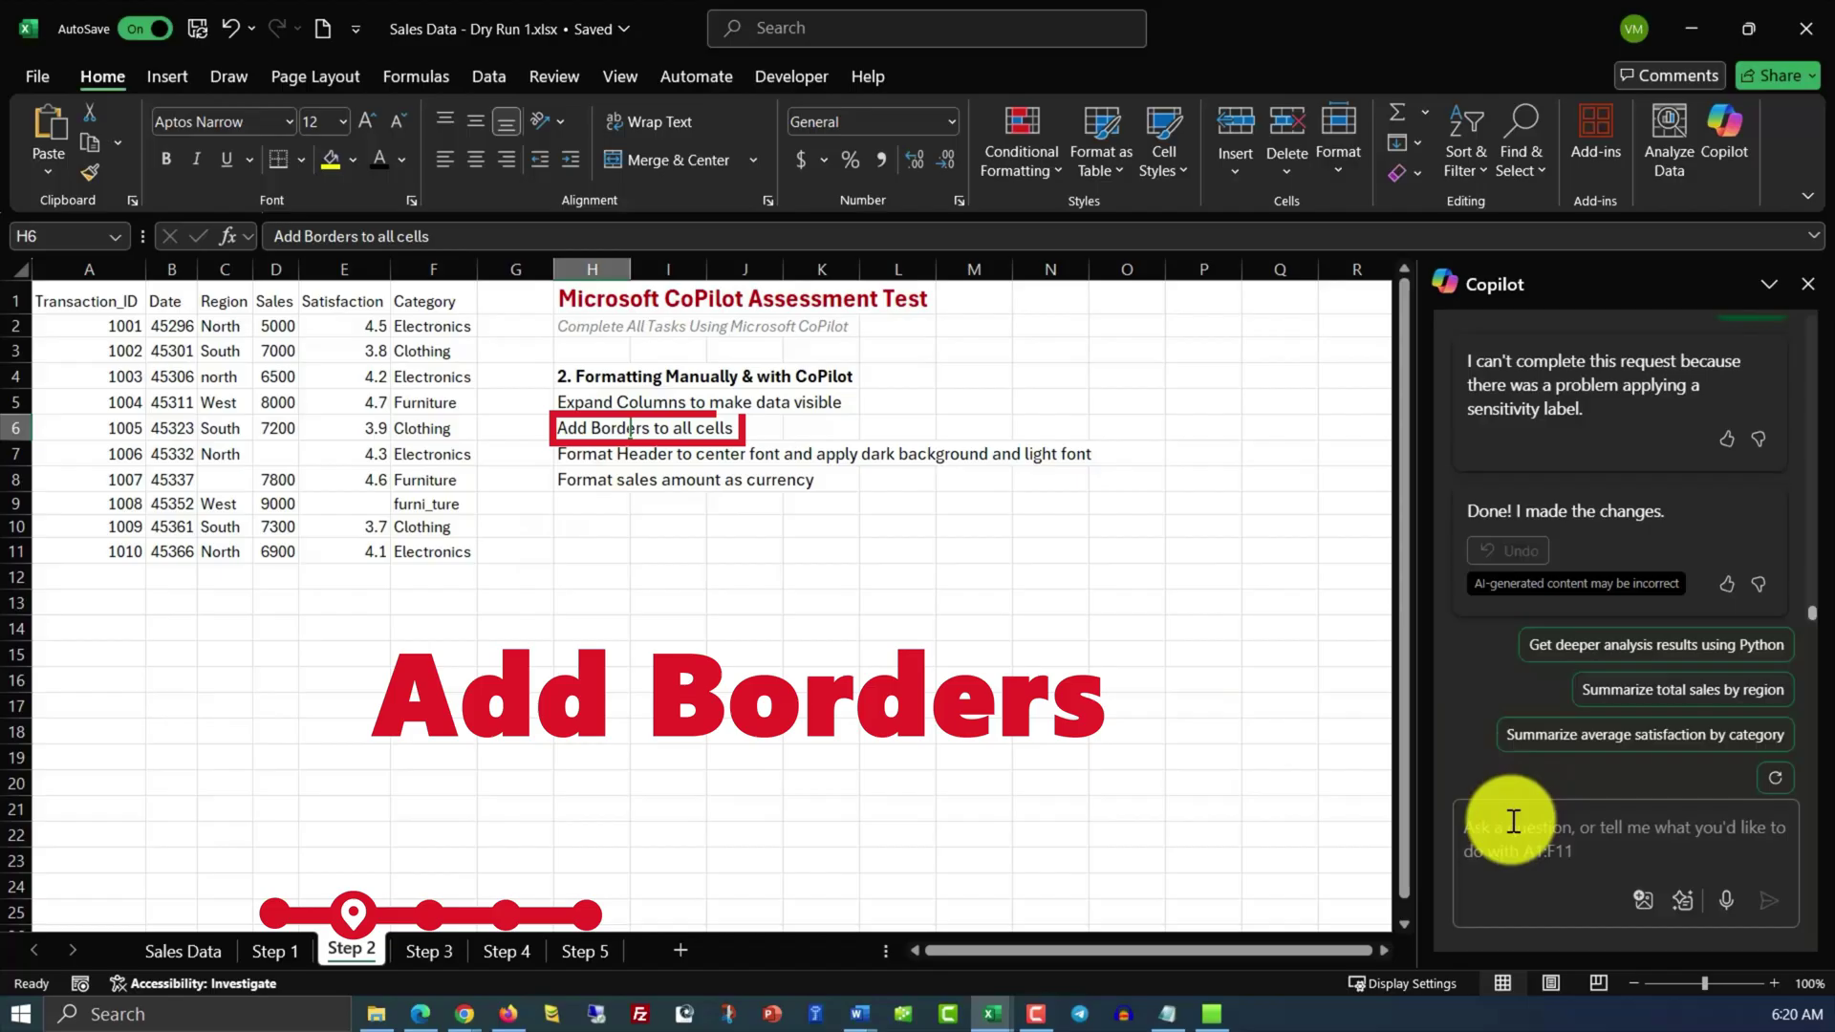
Add borders to every cell of A1:F11 using Copilot and All Borders.
text(Apply black border to all cells in the range)
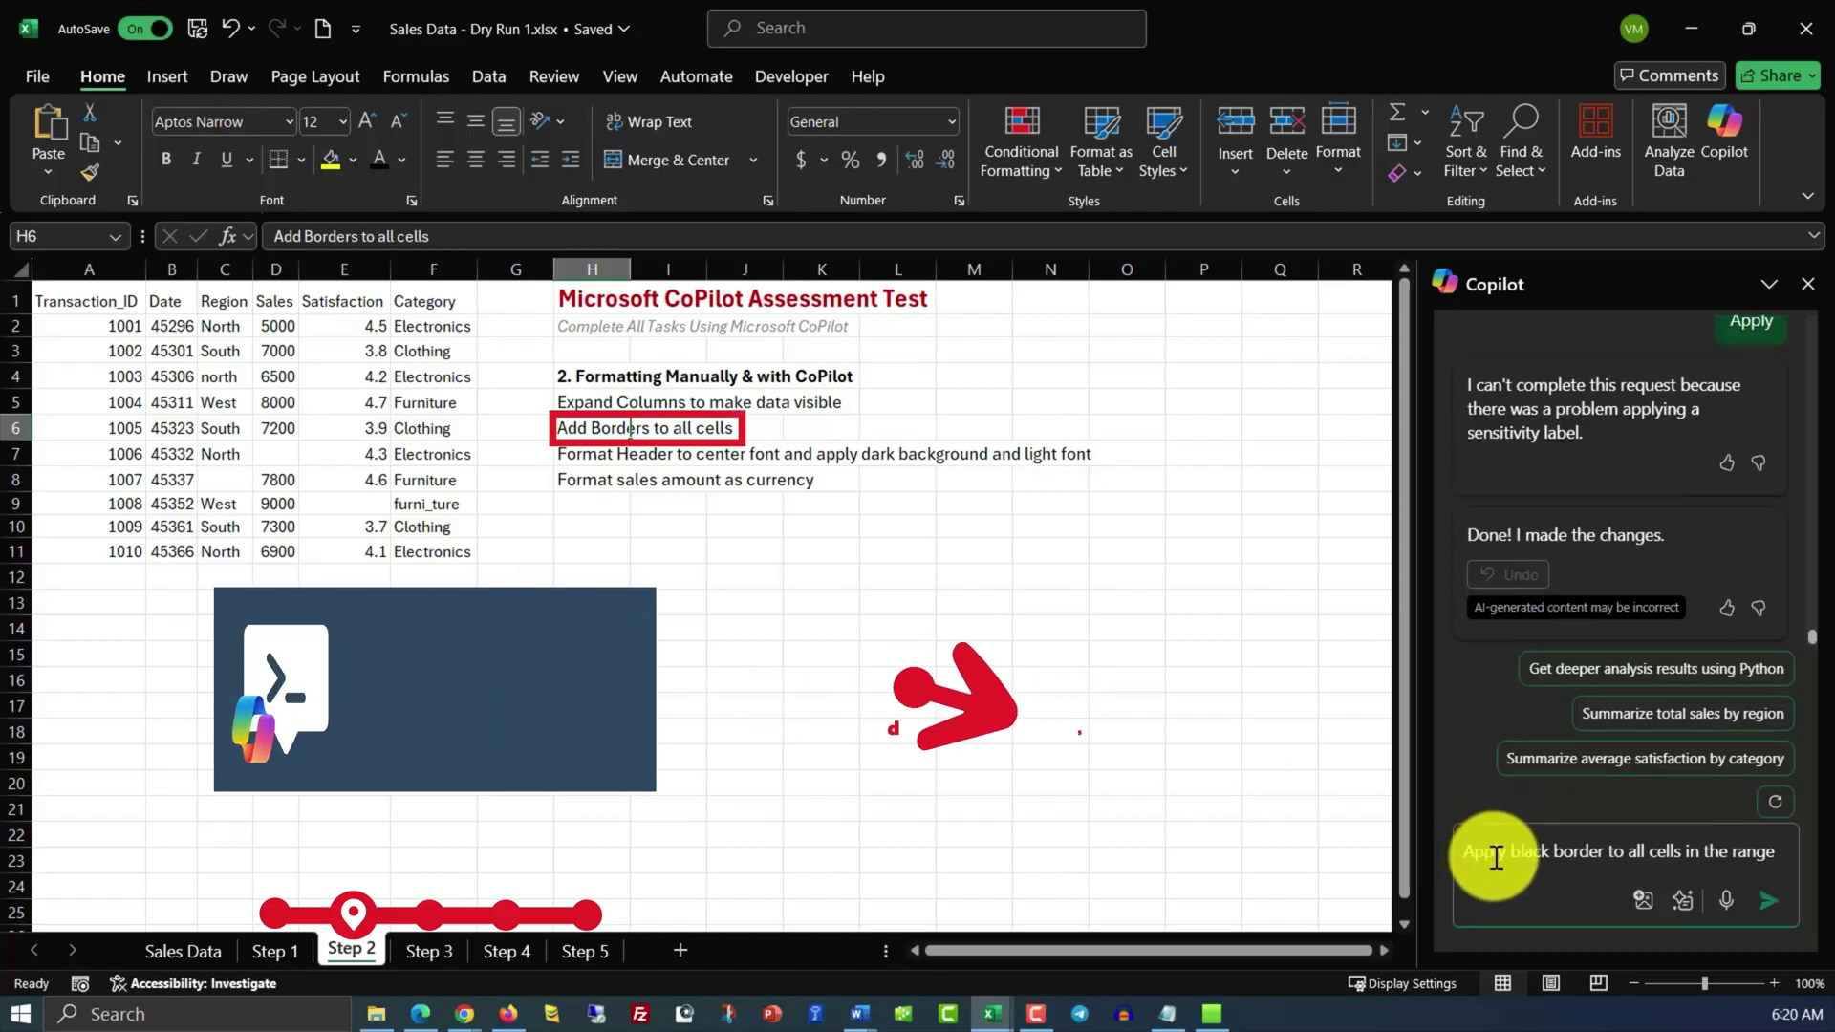
click(1769, 901)
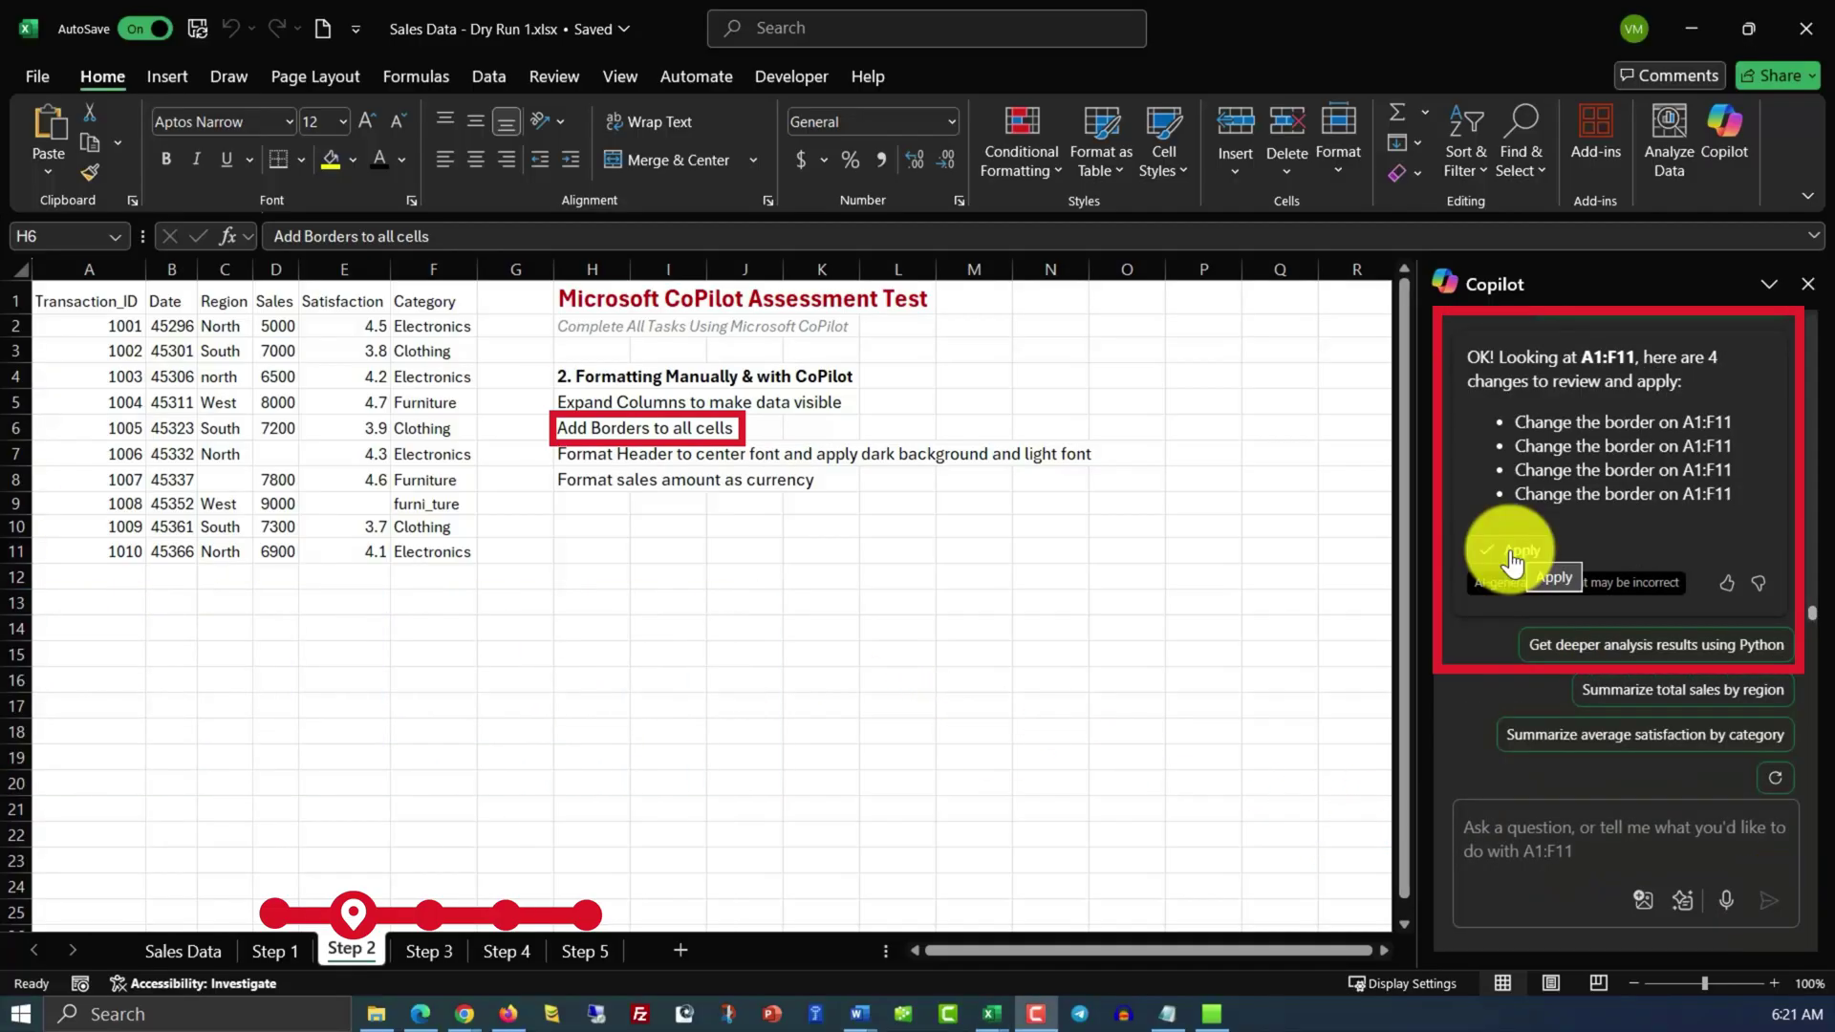
click(1510, 555)
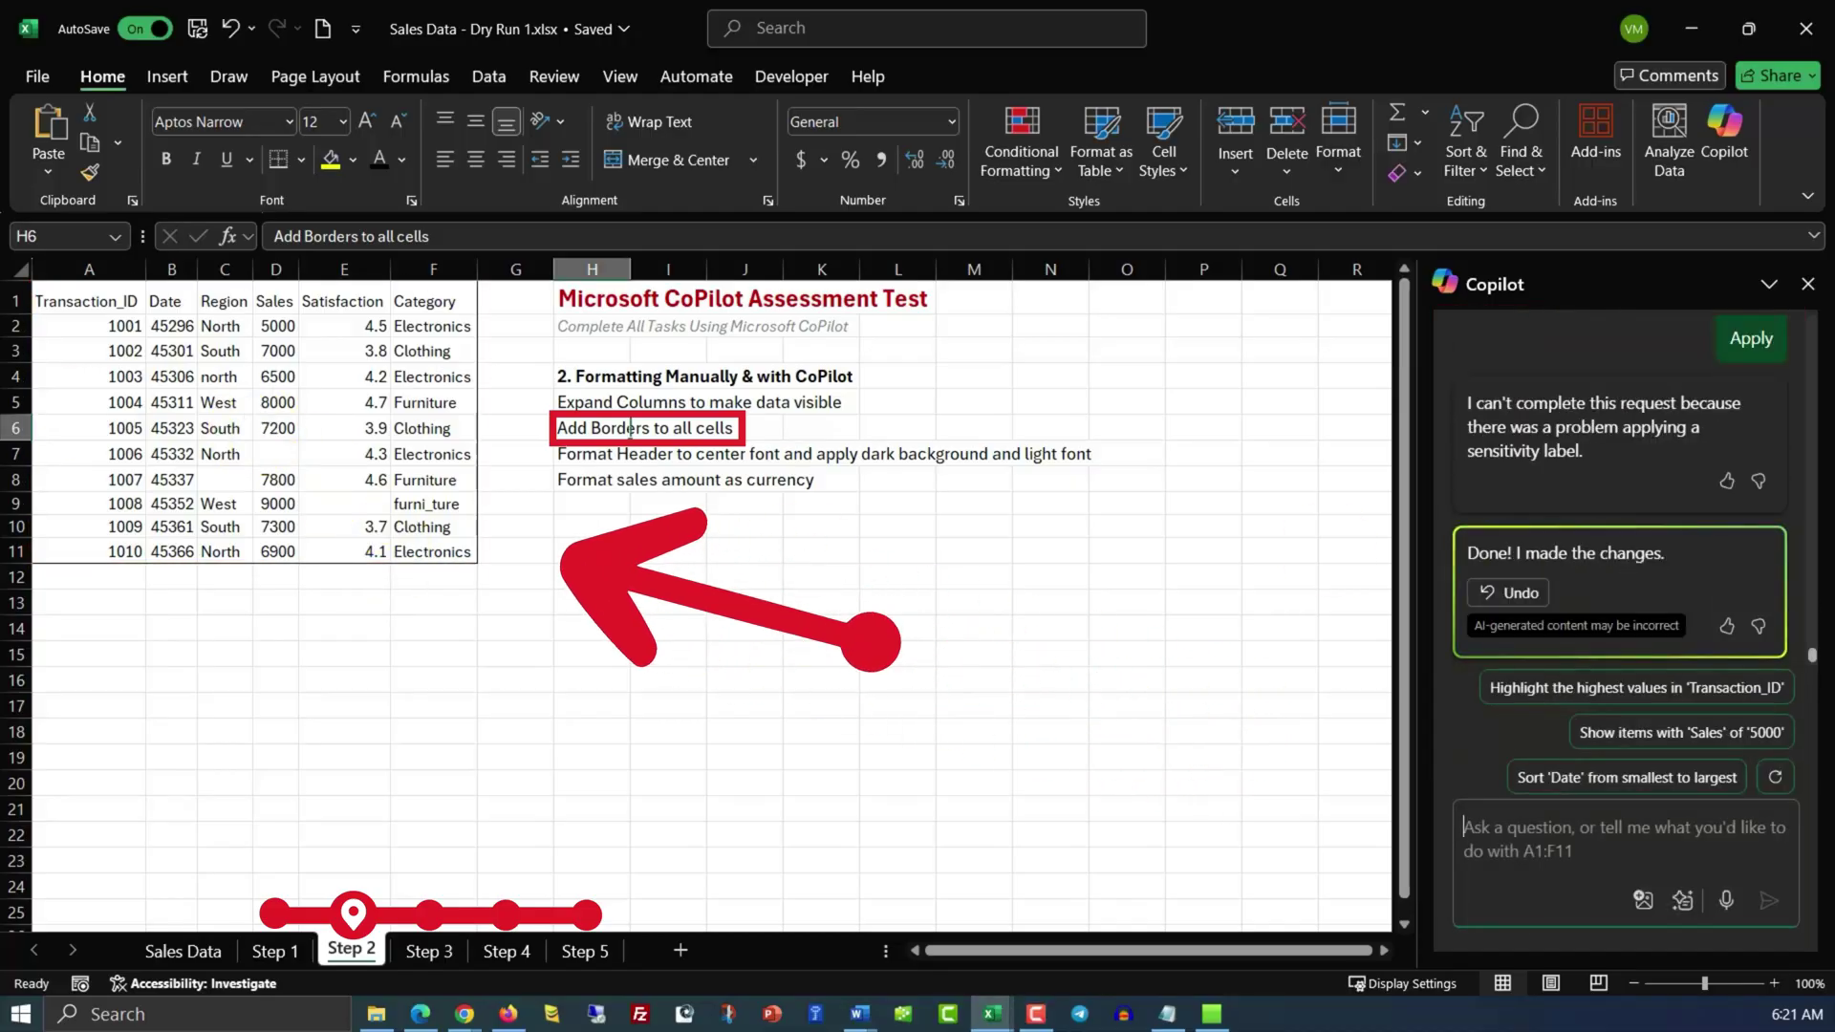
click(98, 299)
drag(98, 298, 443, 546)
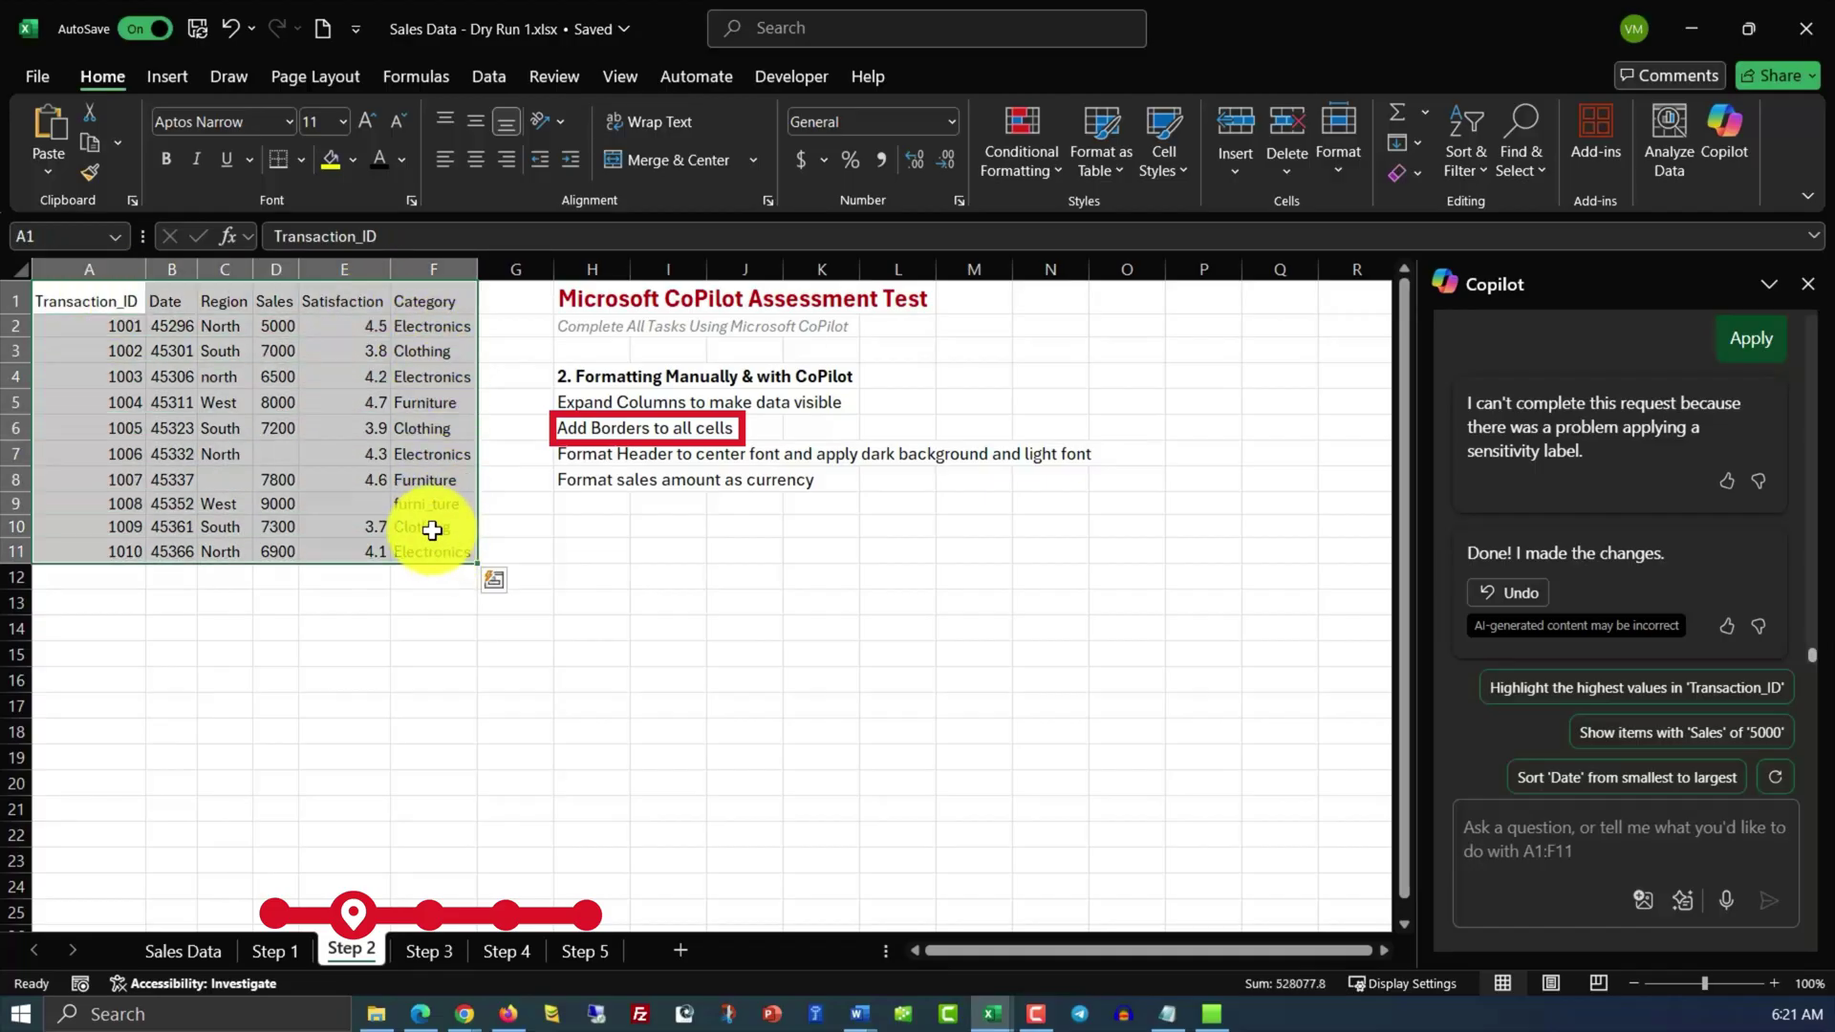
click(302, 158)
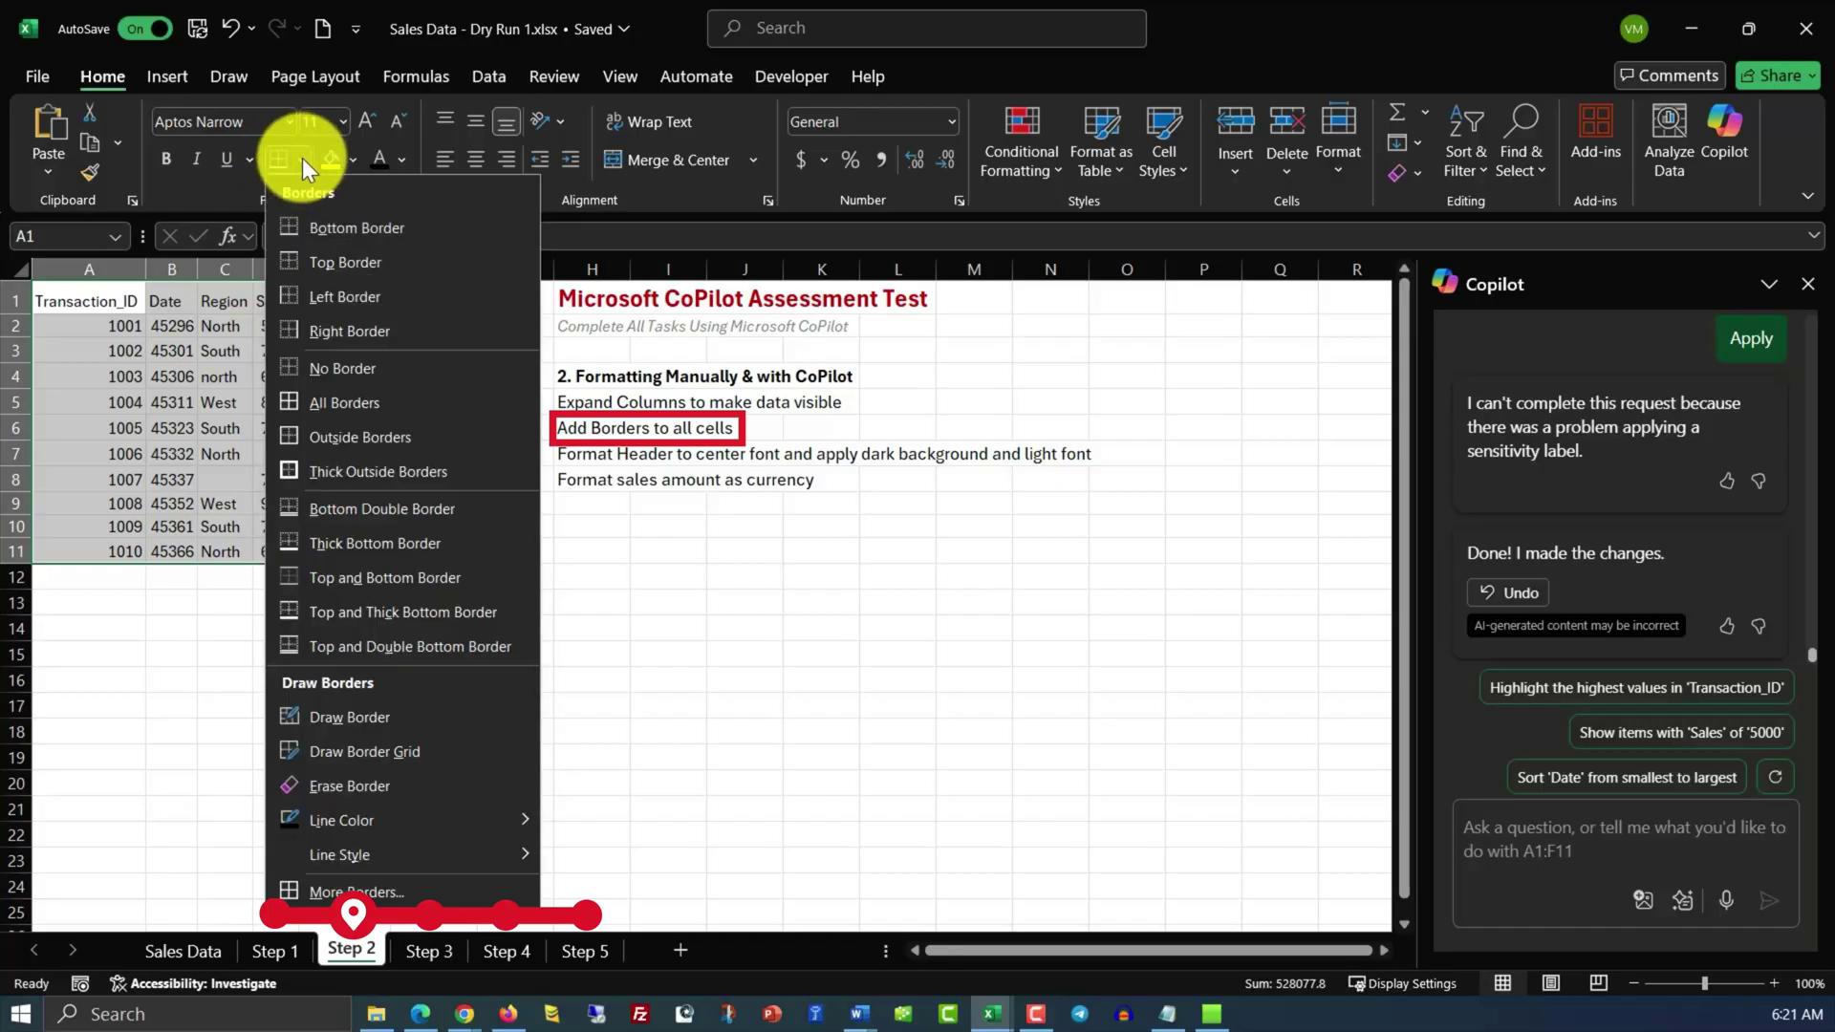
click(334, 403)
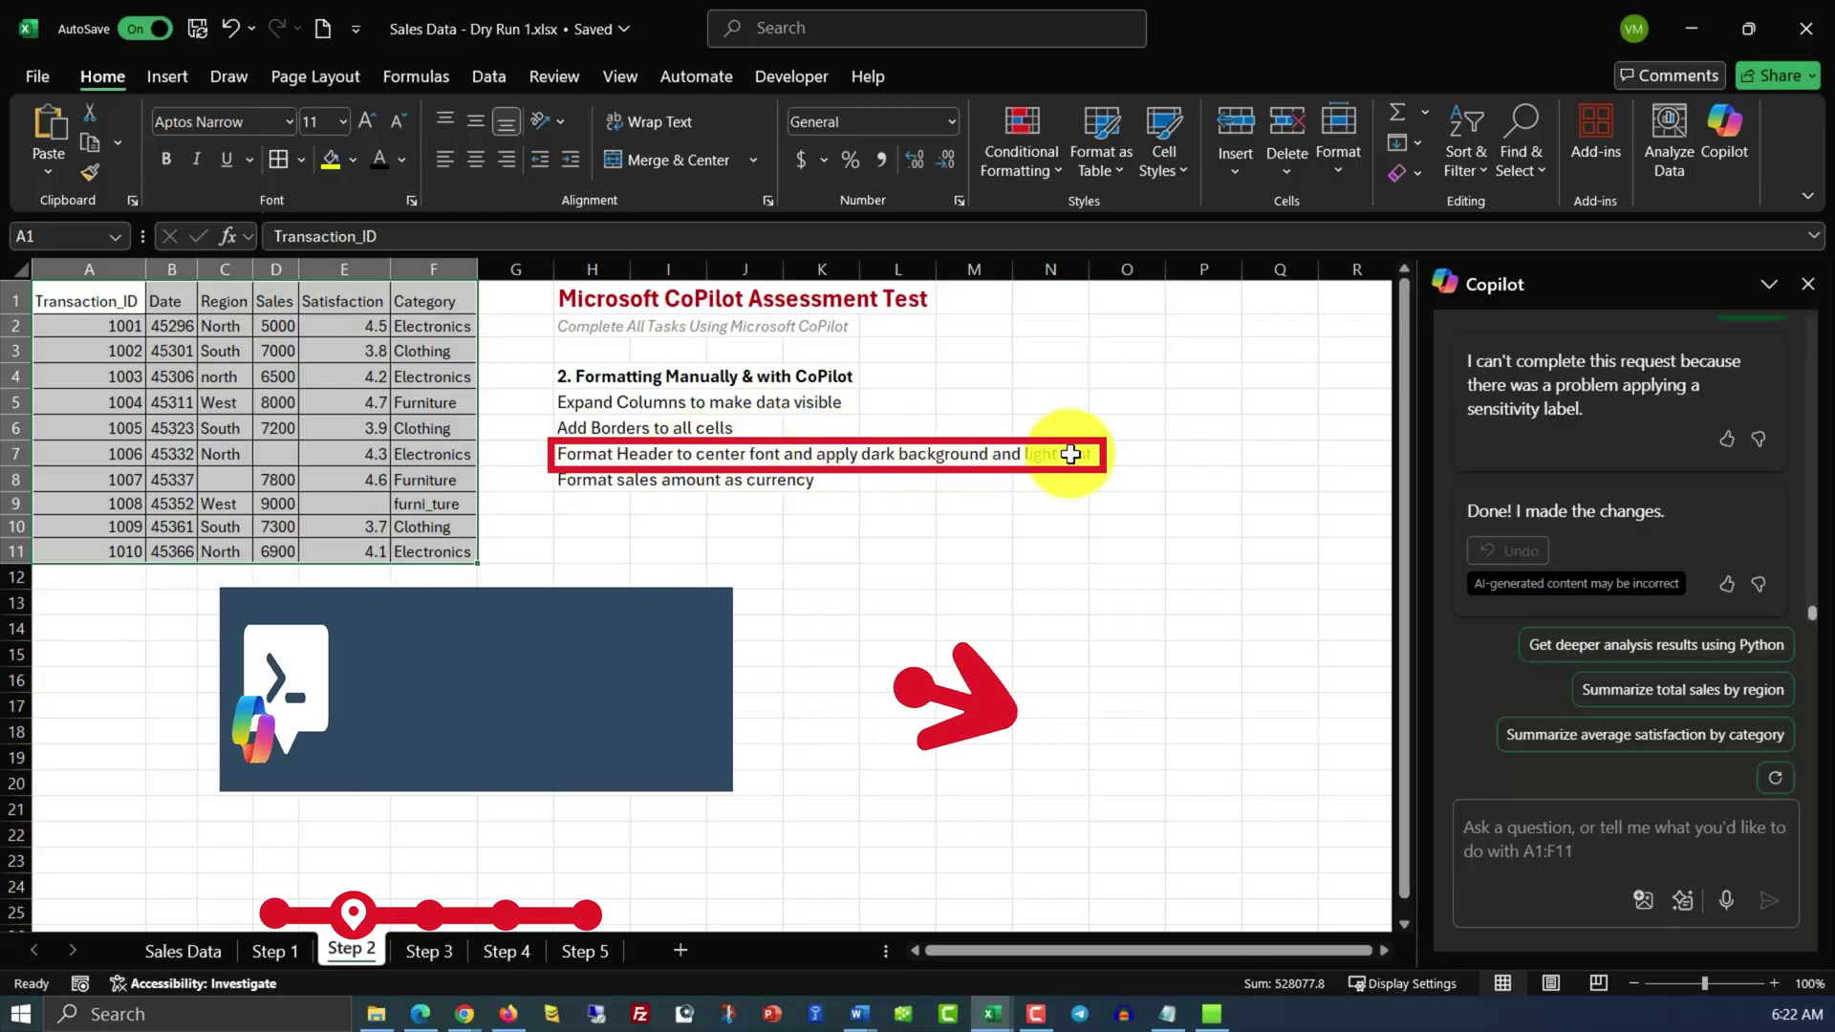
Make header row A1:F1 bold, centred, with light text on a blue fill via Copilot.
click(1492, 850)
text(Bold and center-align the header row. Add a dark fill color and change font color to light.)
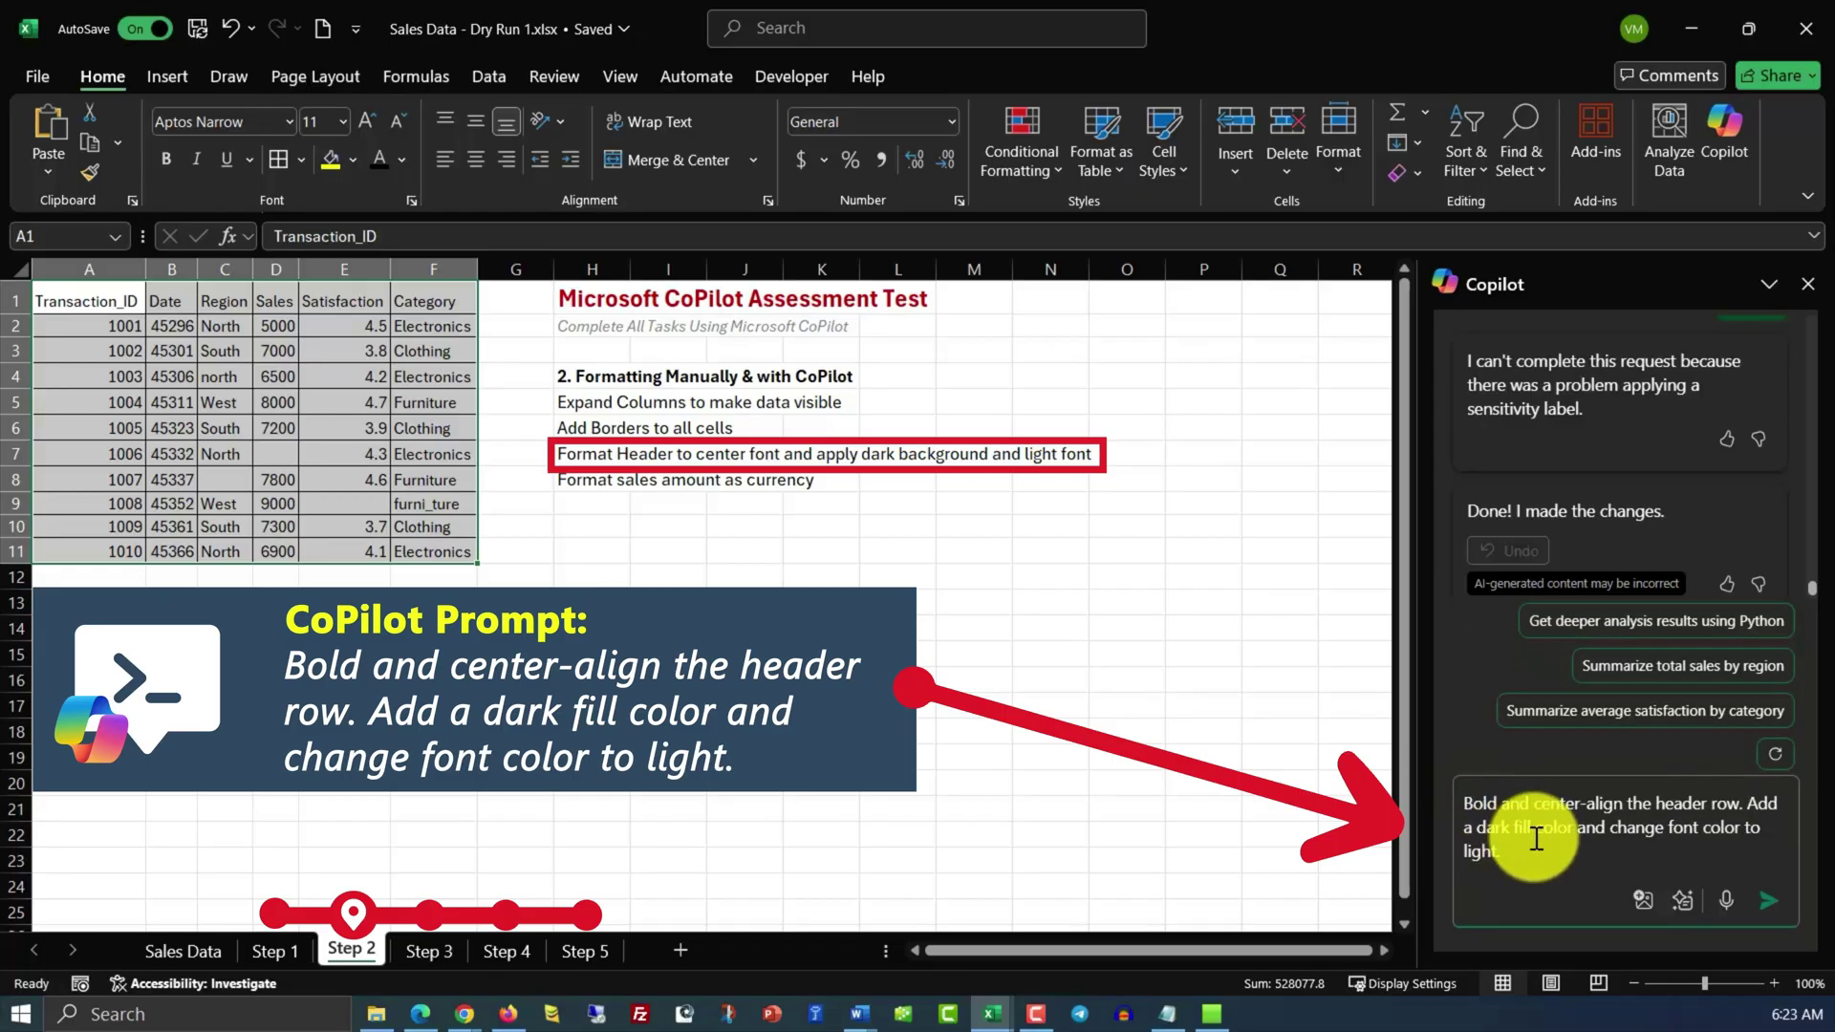
click(1769, 899)
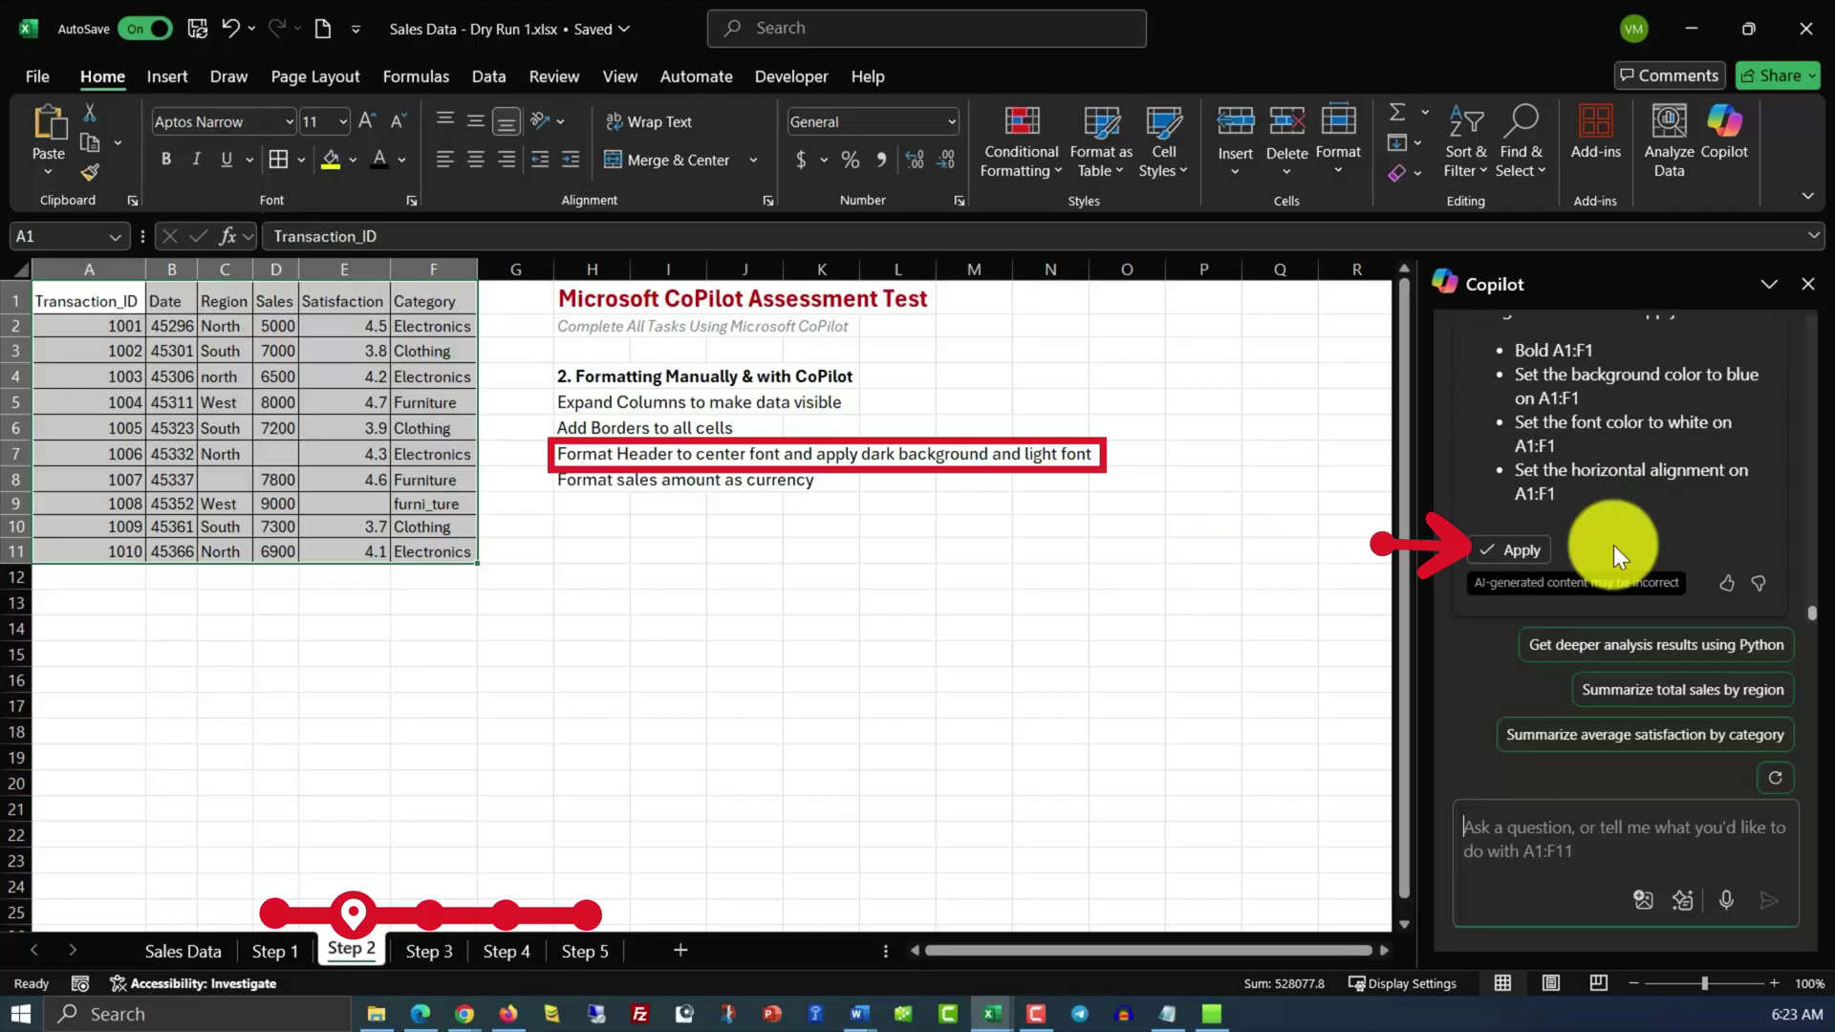
click(1510, 550)
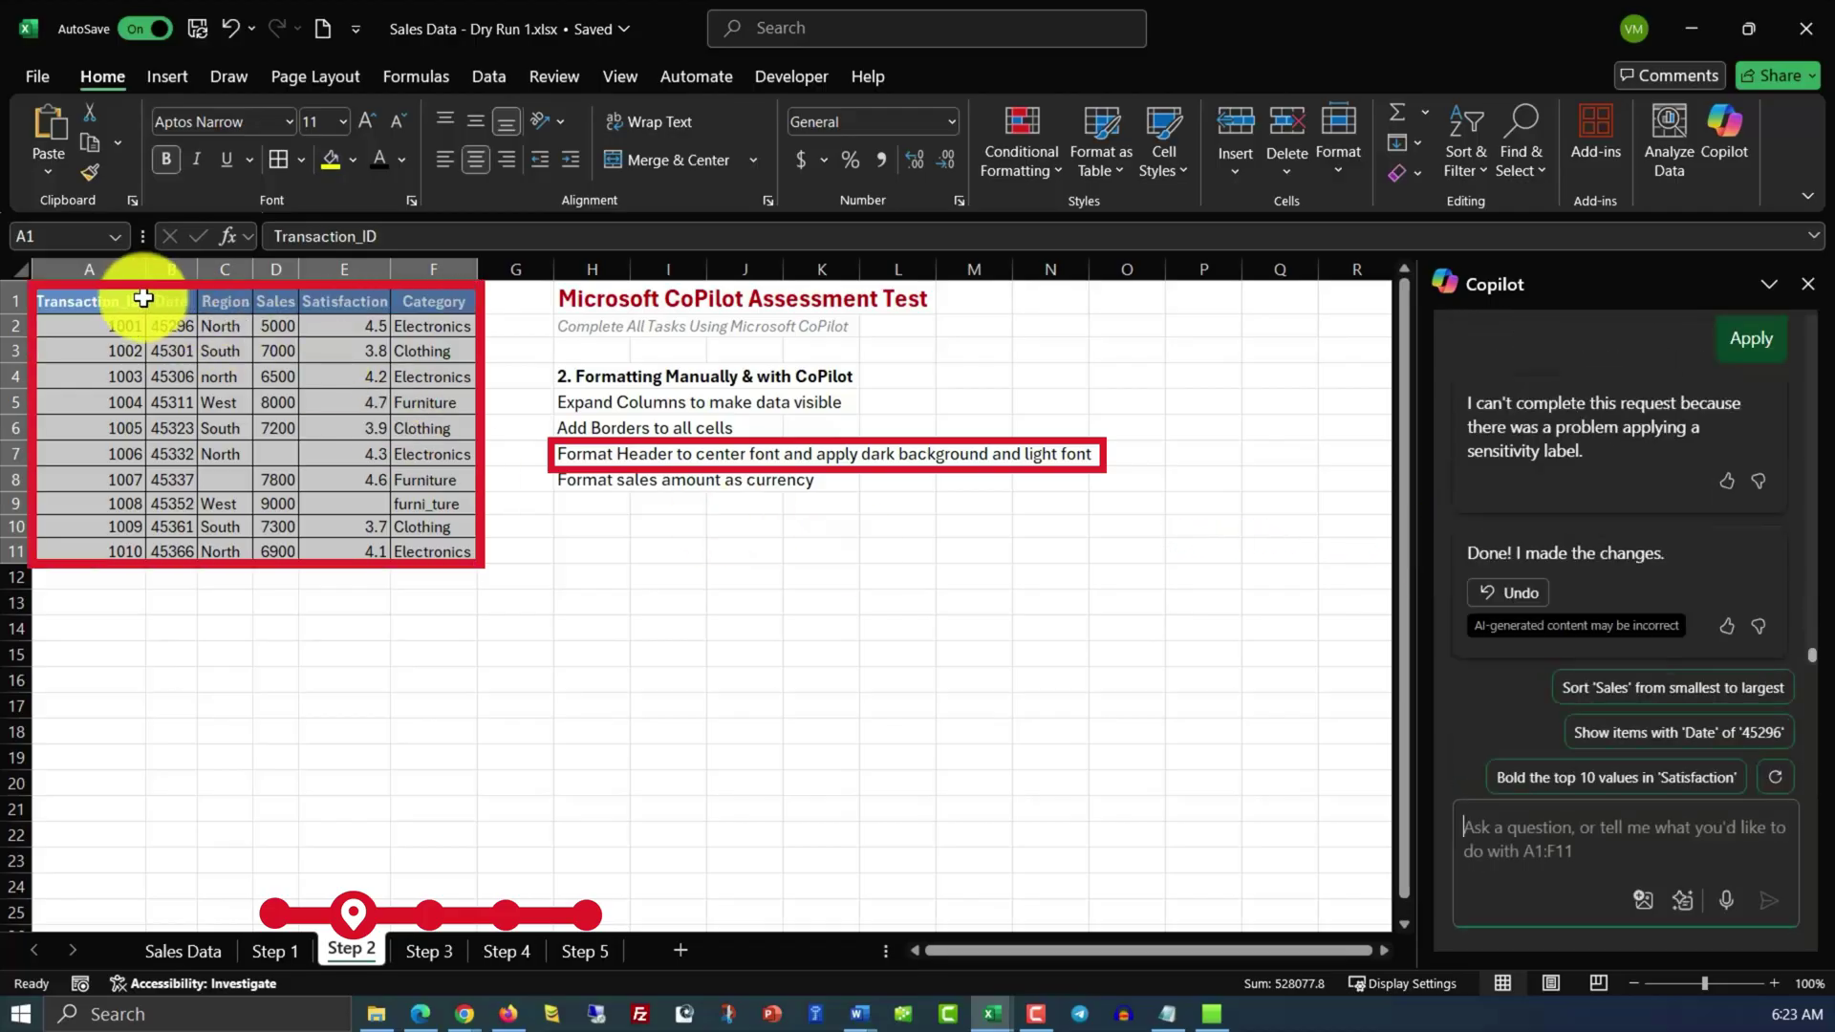
click(81, 299)
drag(79, 301, 449, 301)
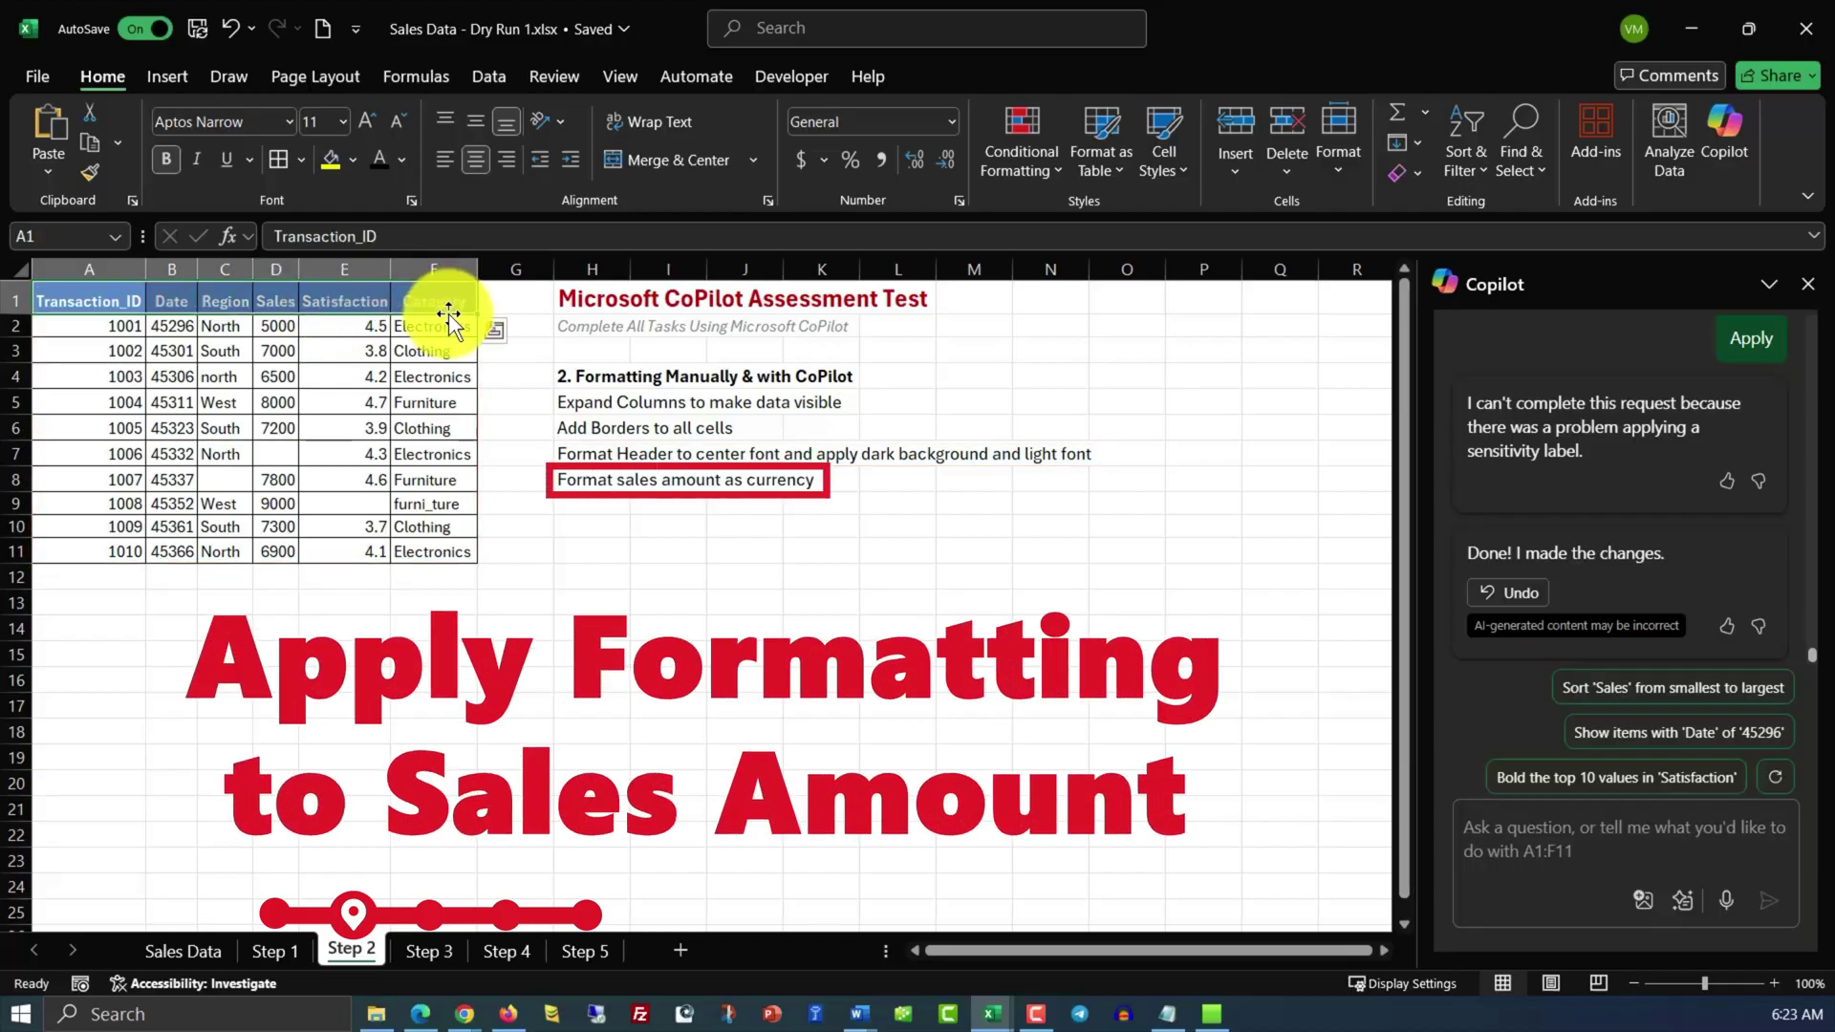
Format the Sales column as whole-dollar currency with Copilot.
click(599, 484)
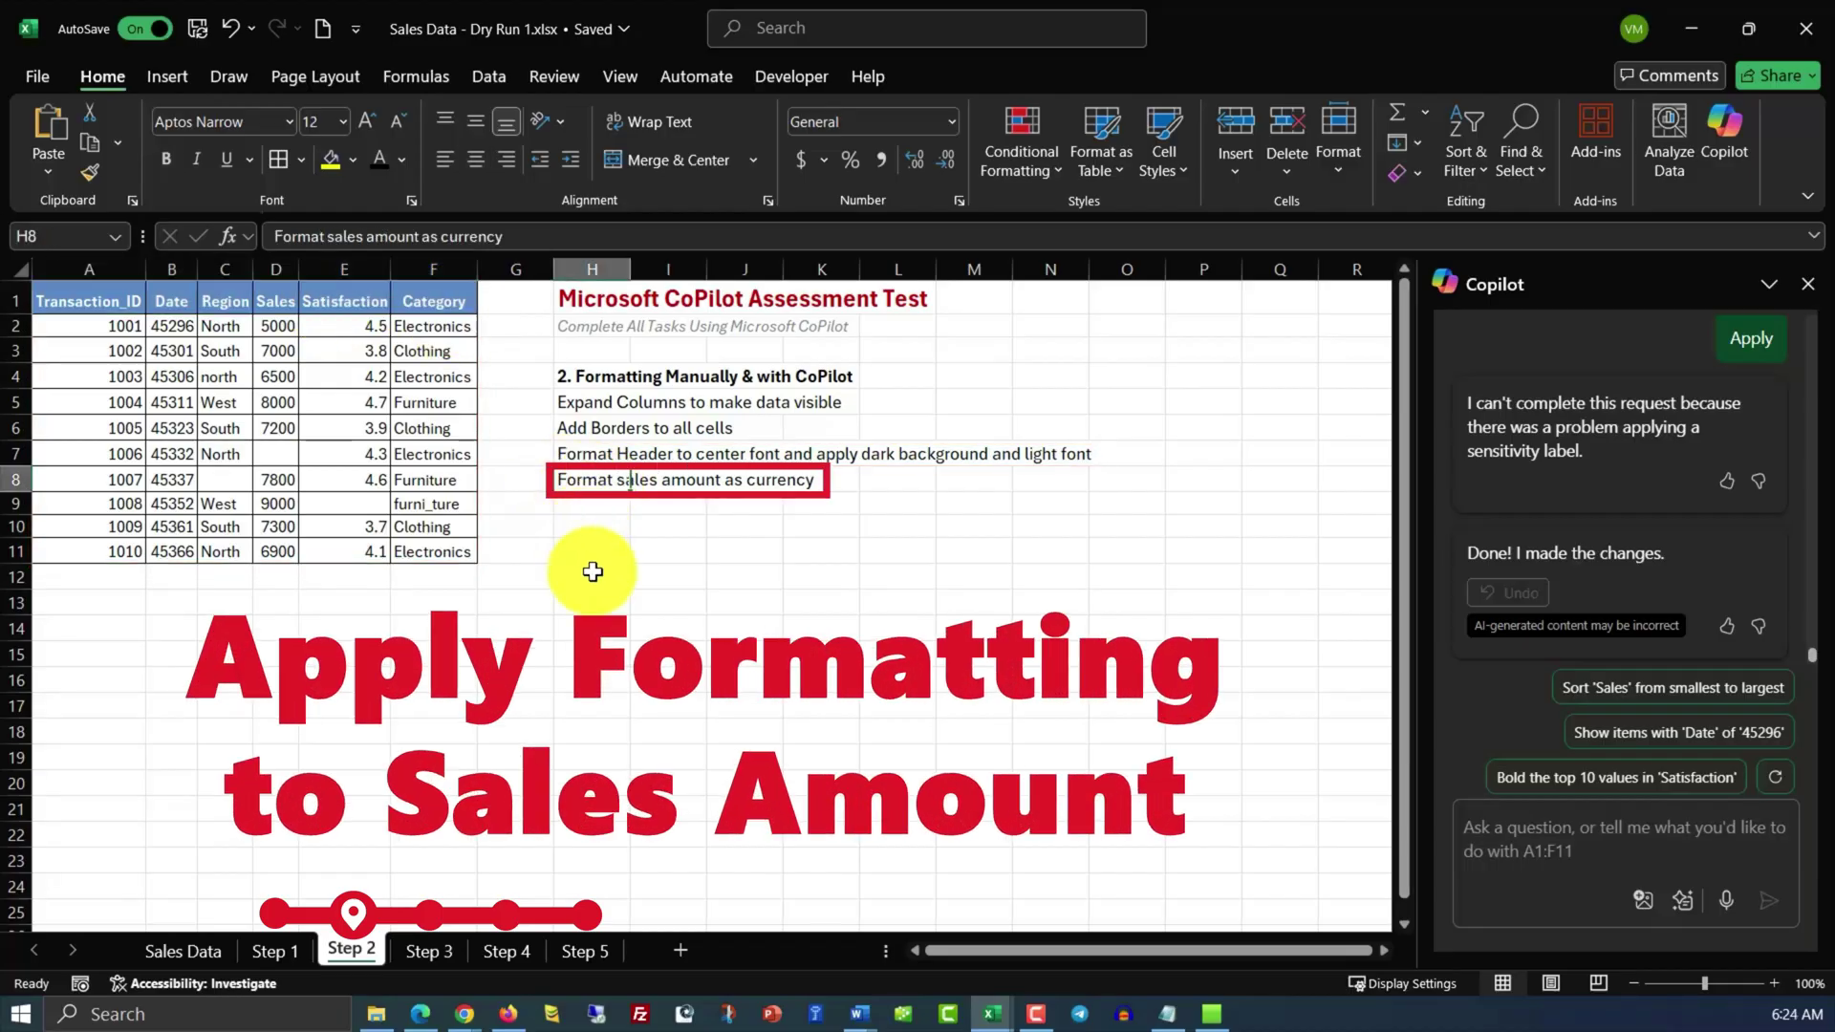
click(1528, 835)
text(Format the 'Sales' column as currency with zero decimal places.)
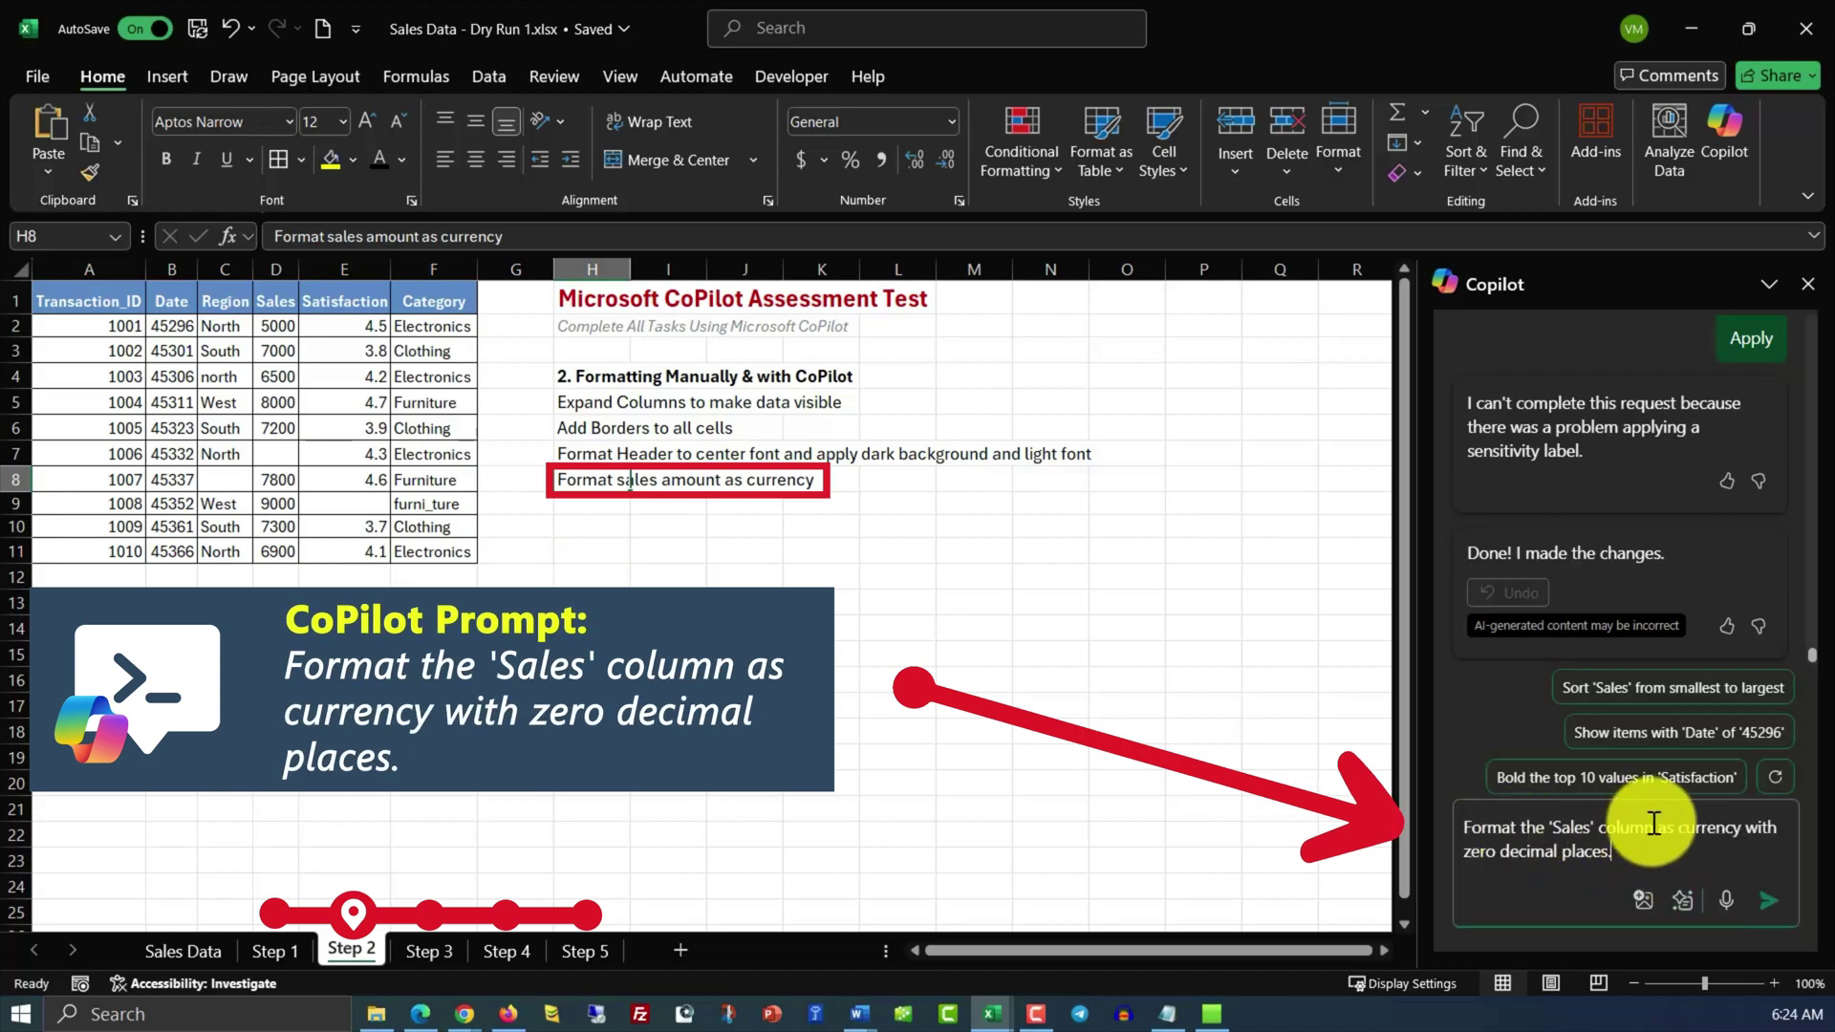
click(1765, 904)
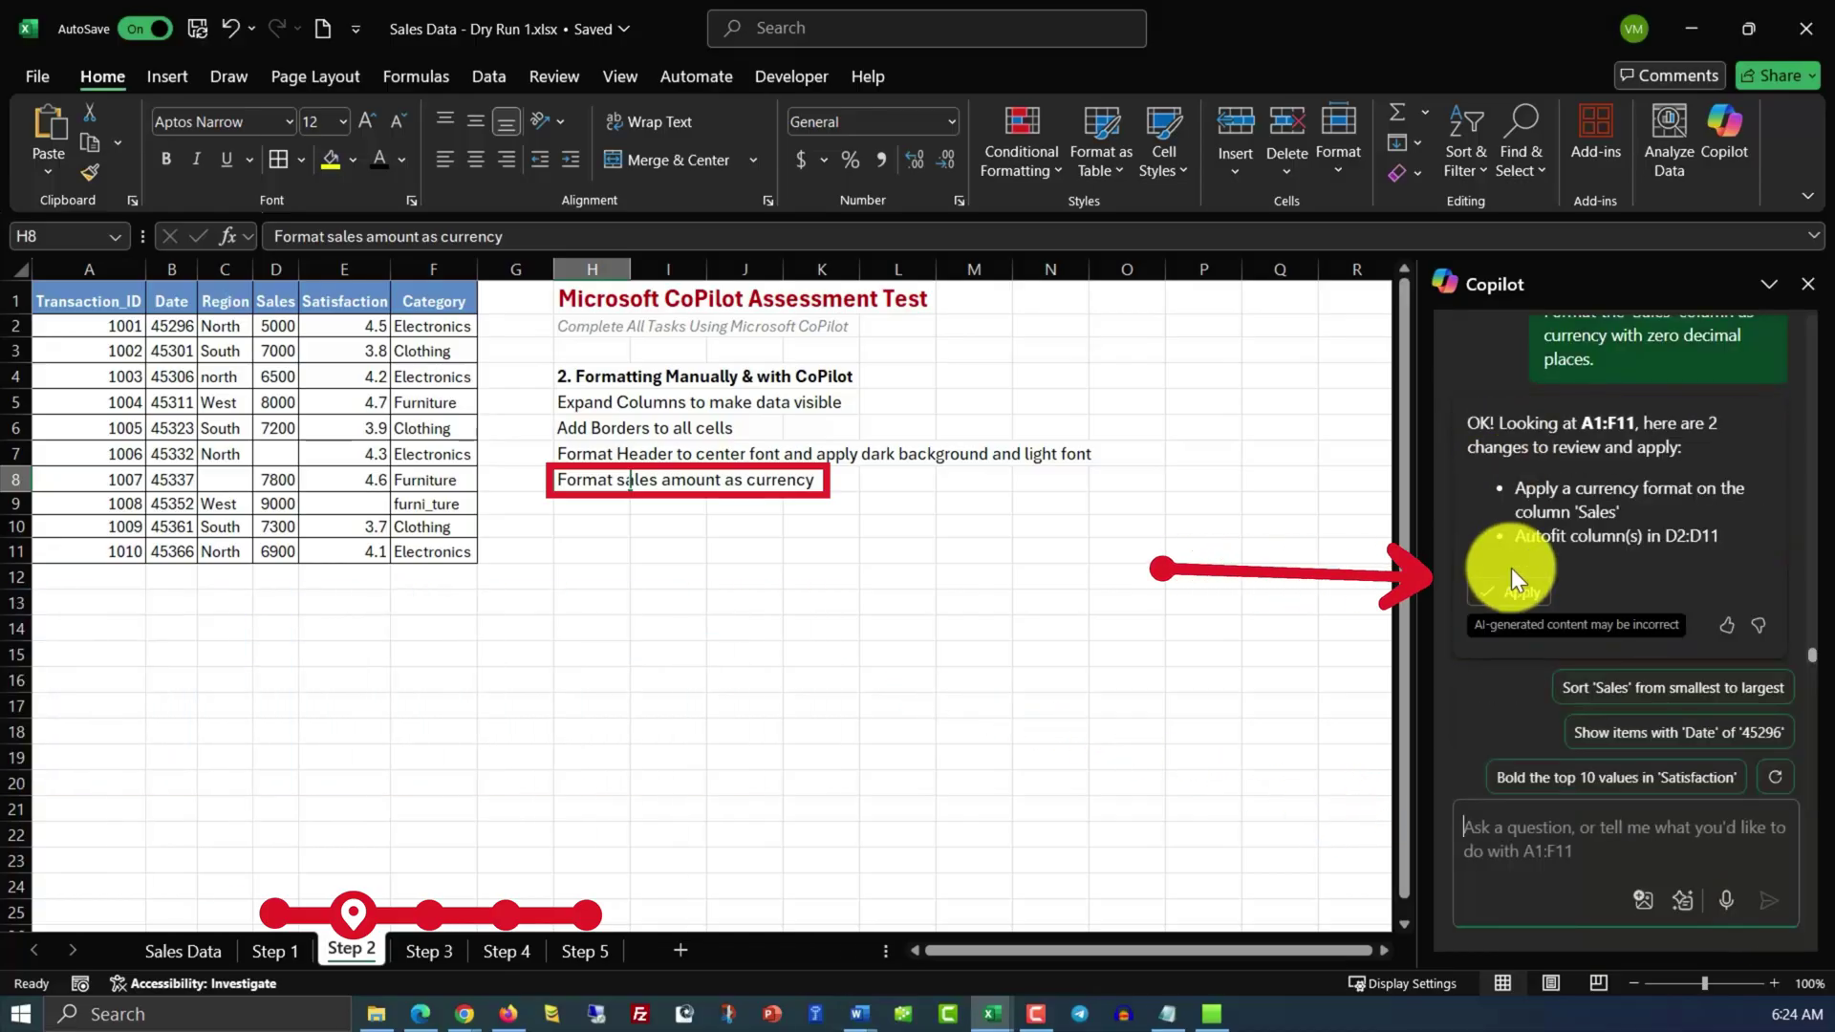
click(1515, 597)
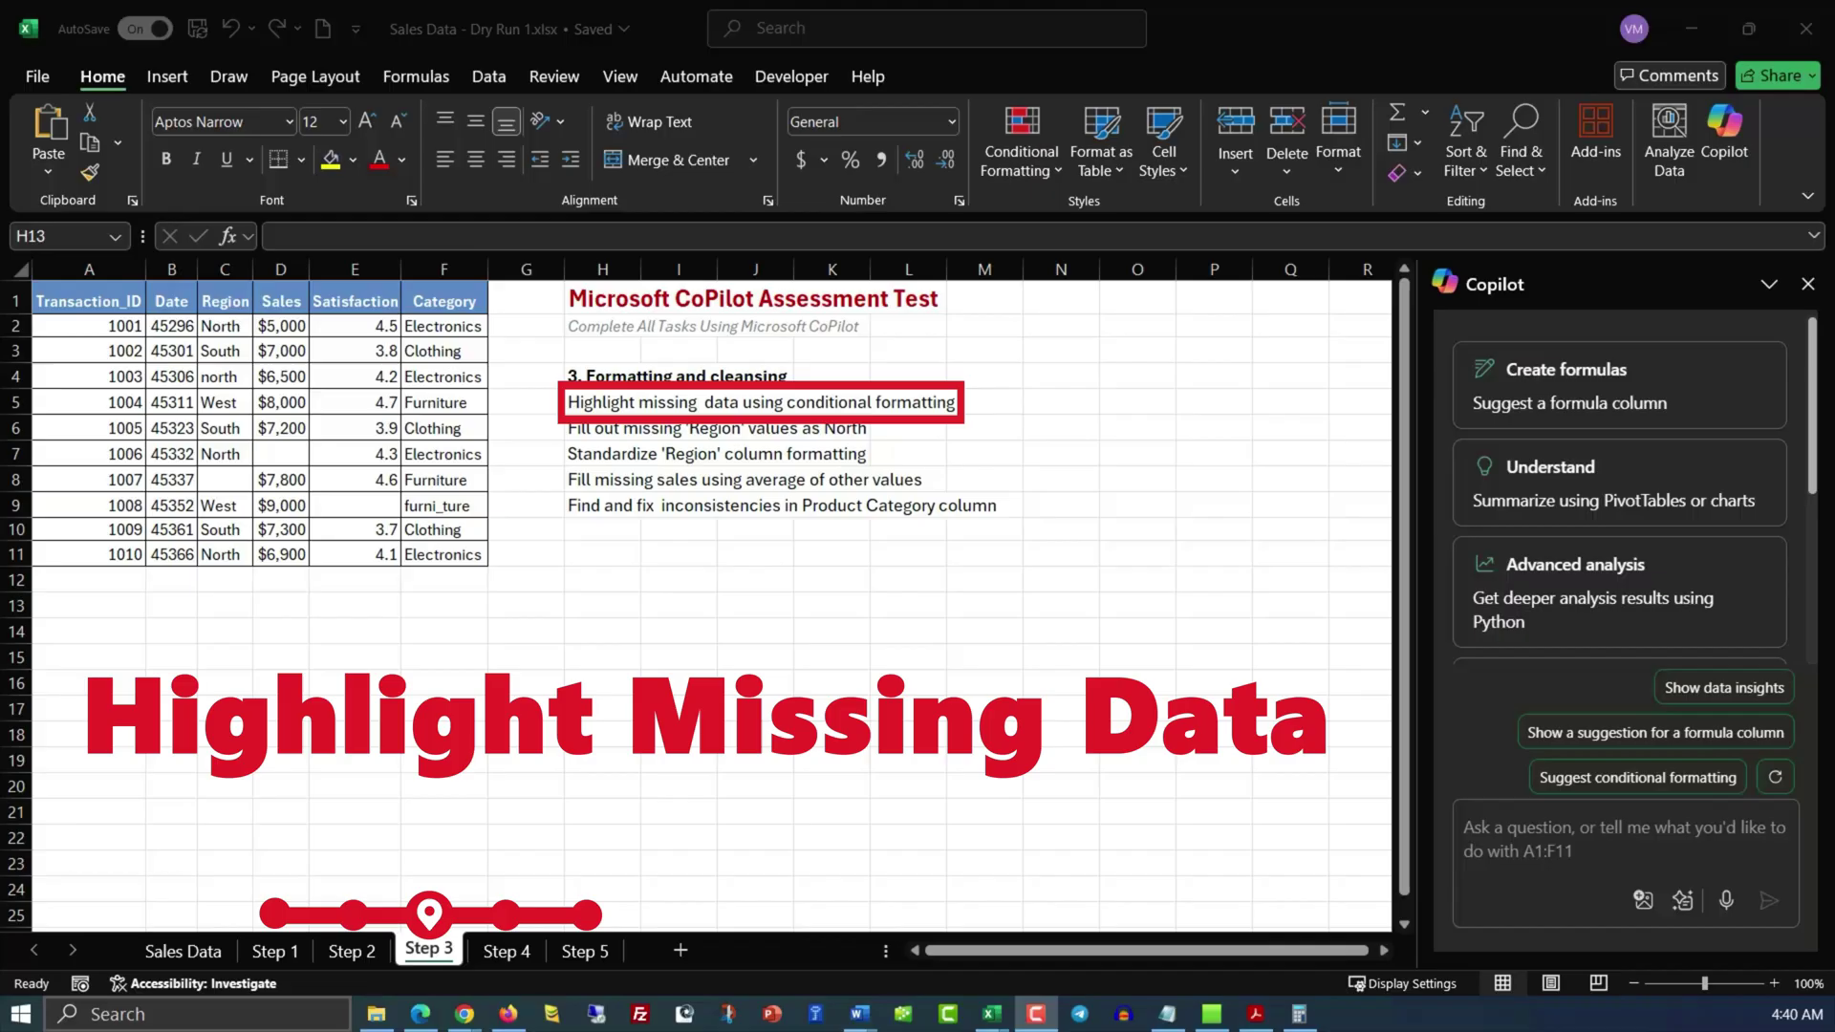
Apply a Copilot rule shading blank cells in A1:F11 yellow, checking C8 and E9.
drag(103, 300, 450, 565)
click(1501, 834)
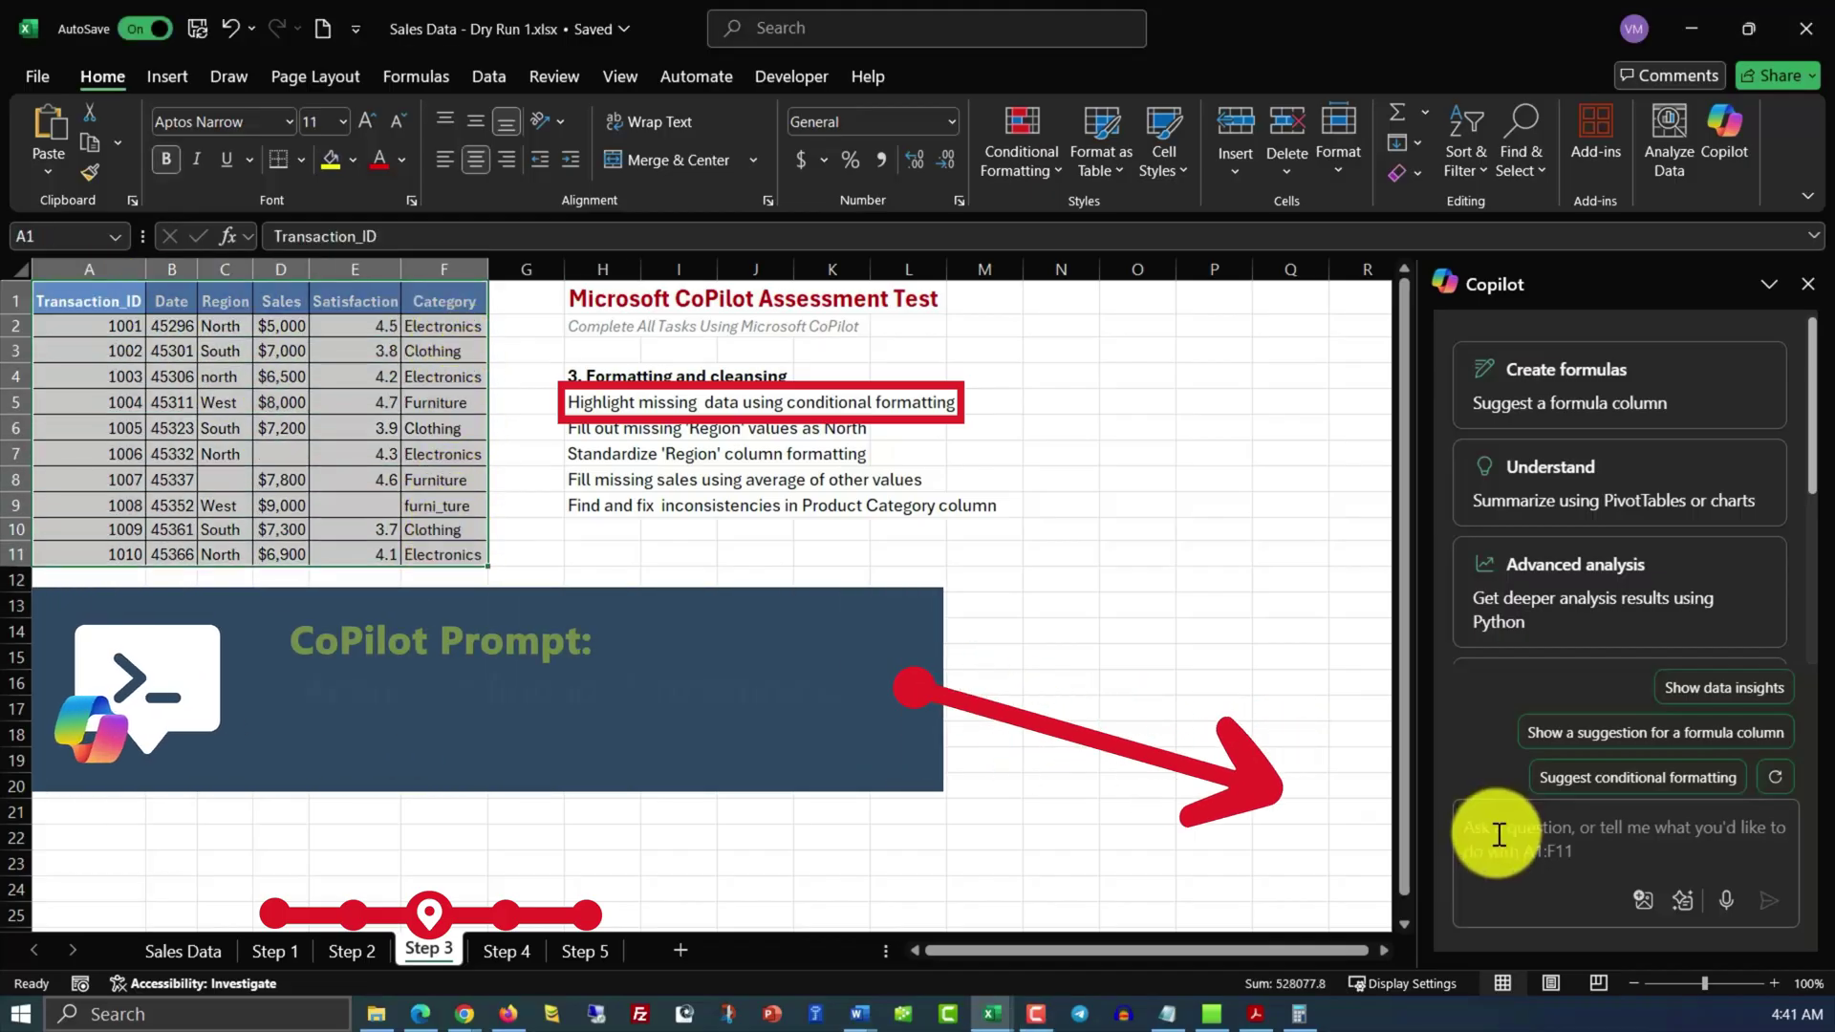
text(Apply conditional formatting to highlight missing values in the table.)
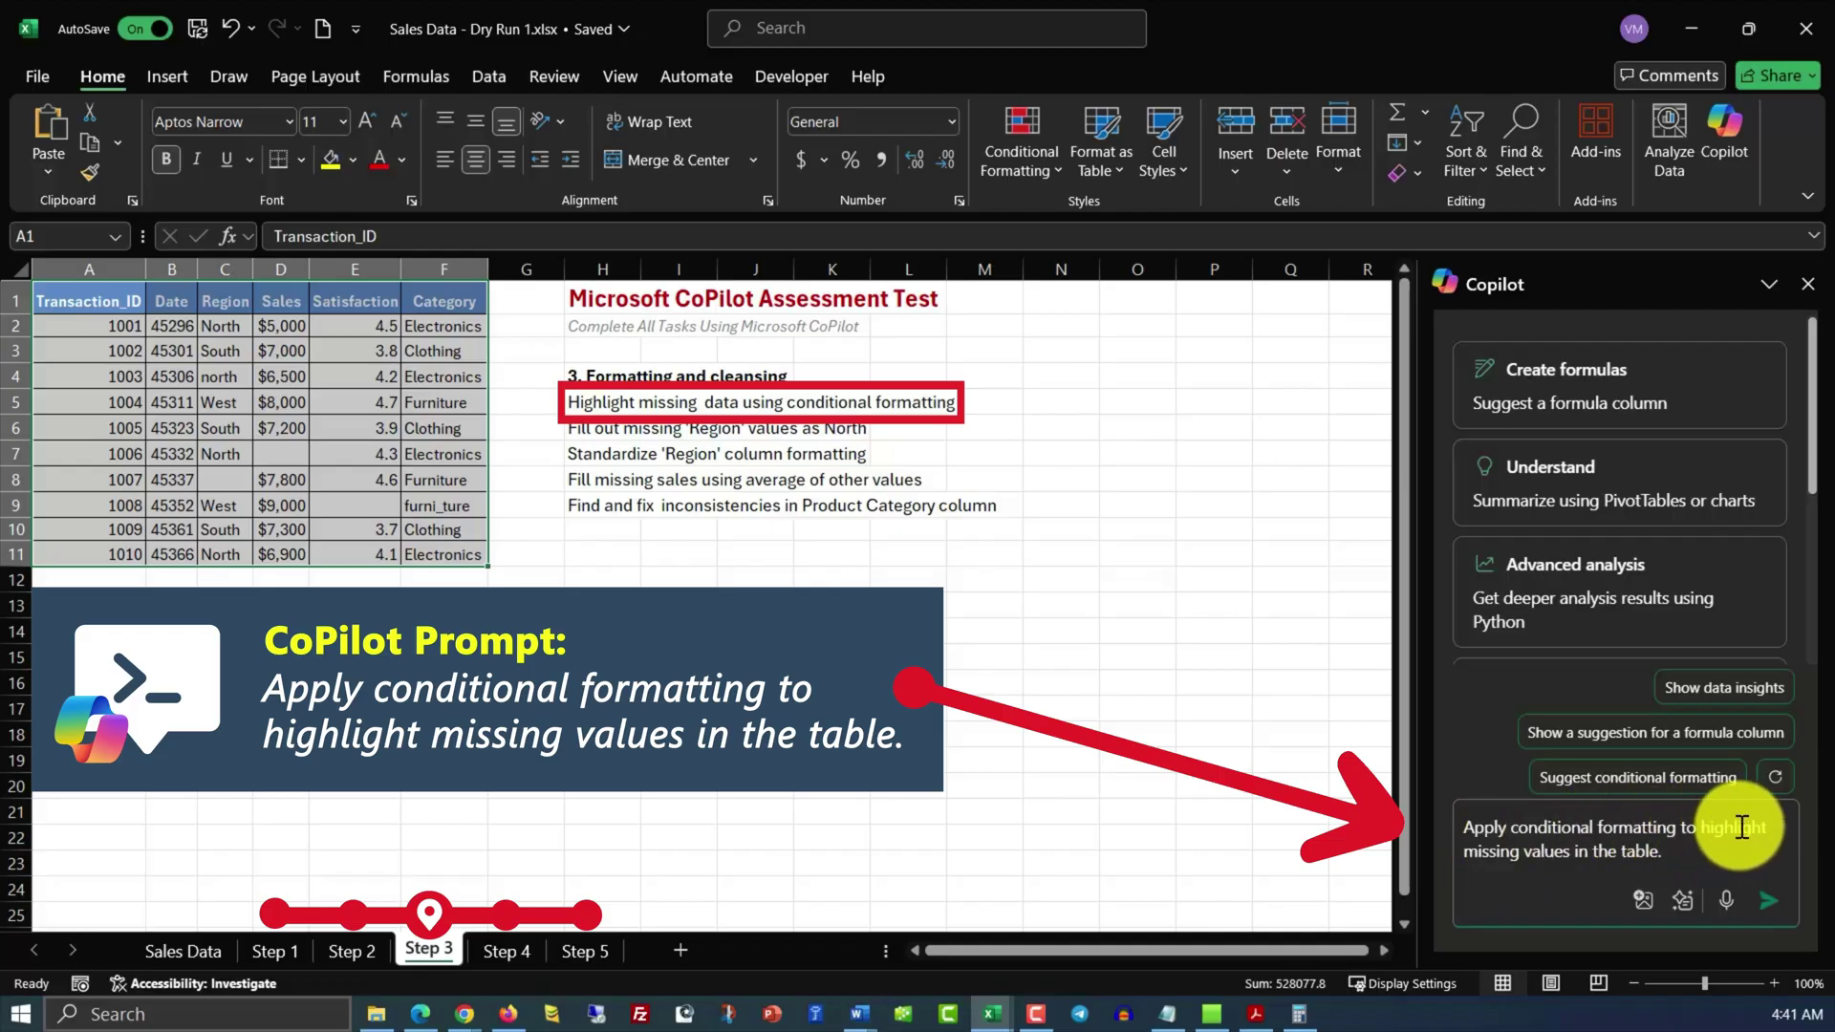
click(1769, 901)
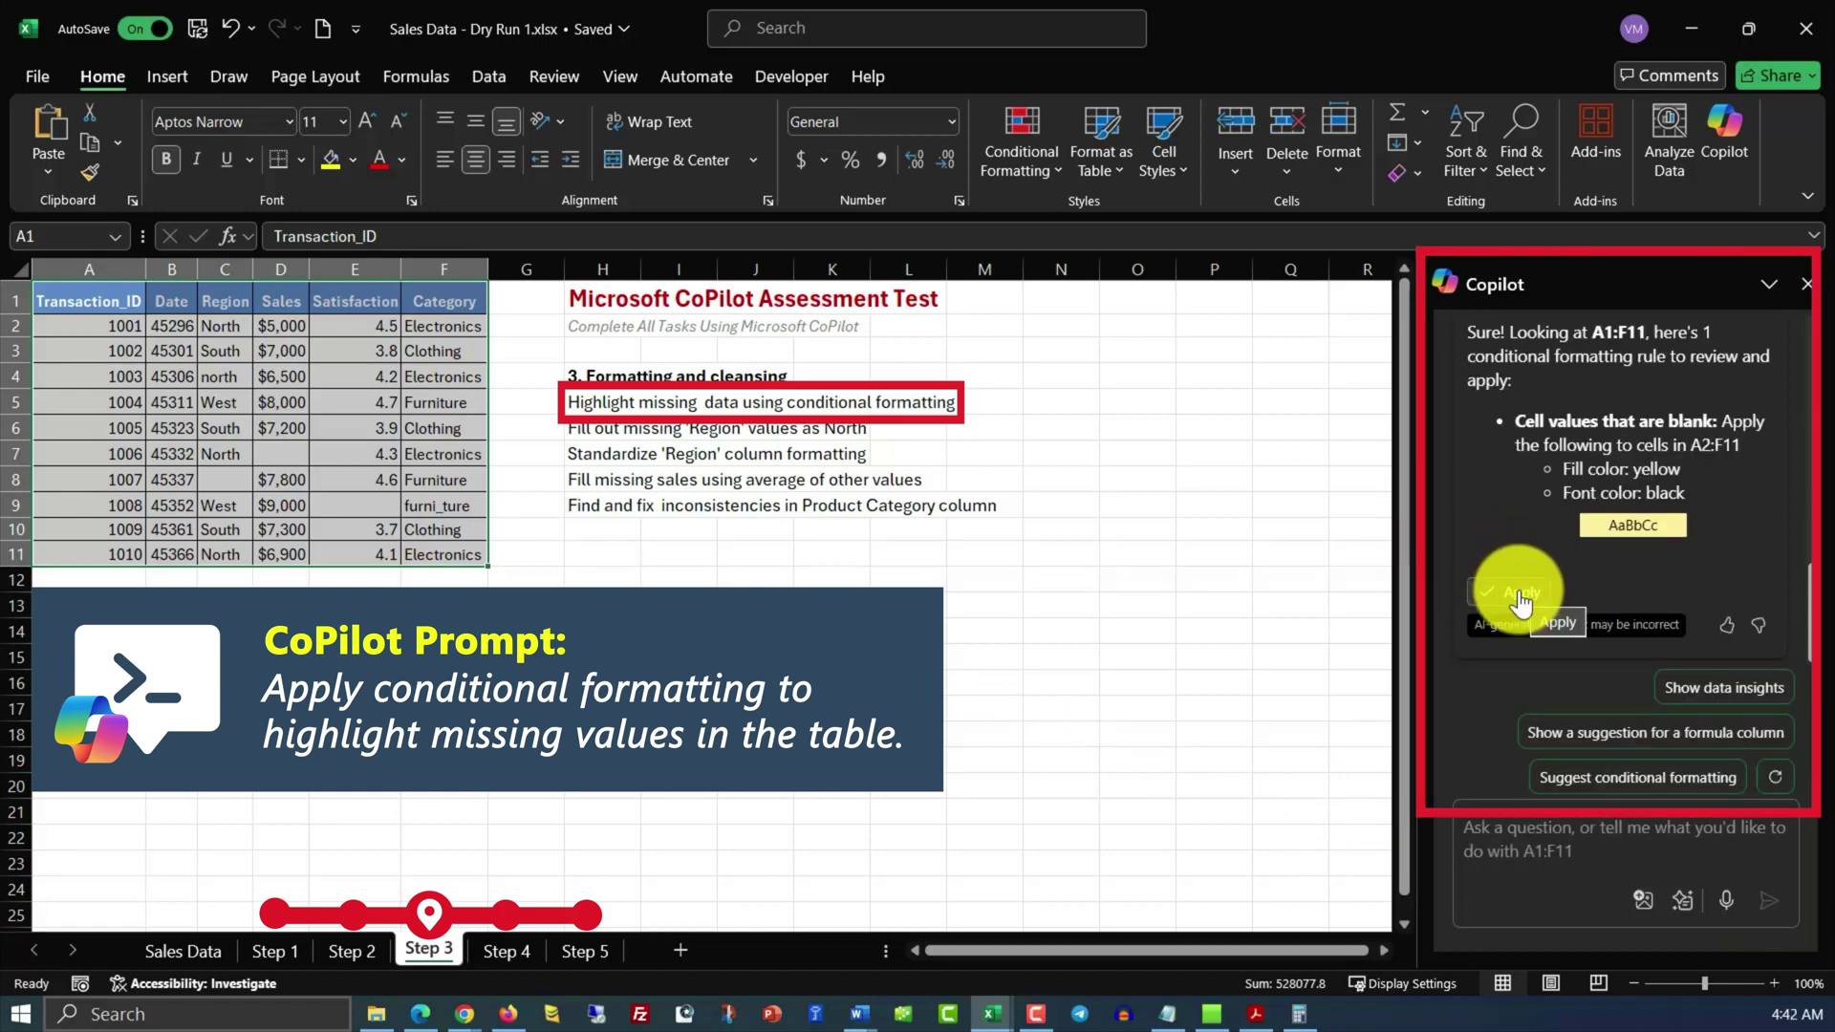
click(1520, 597)
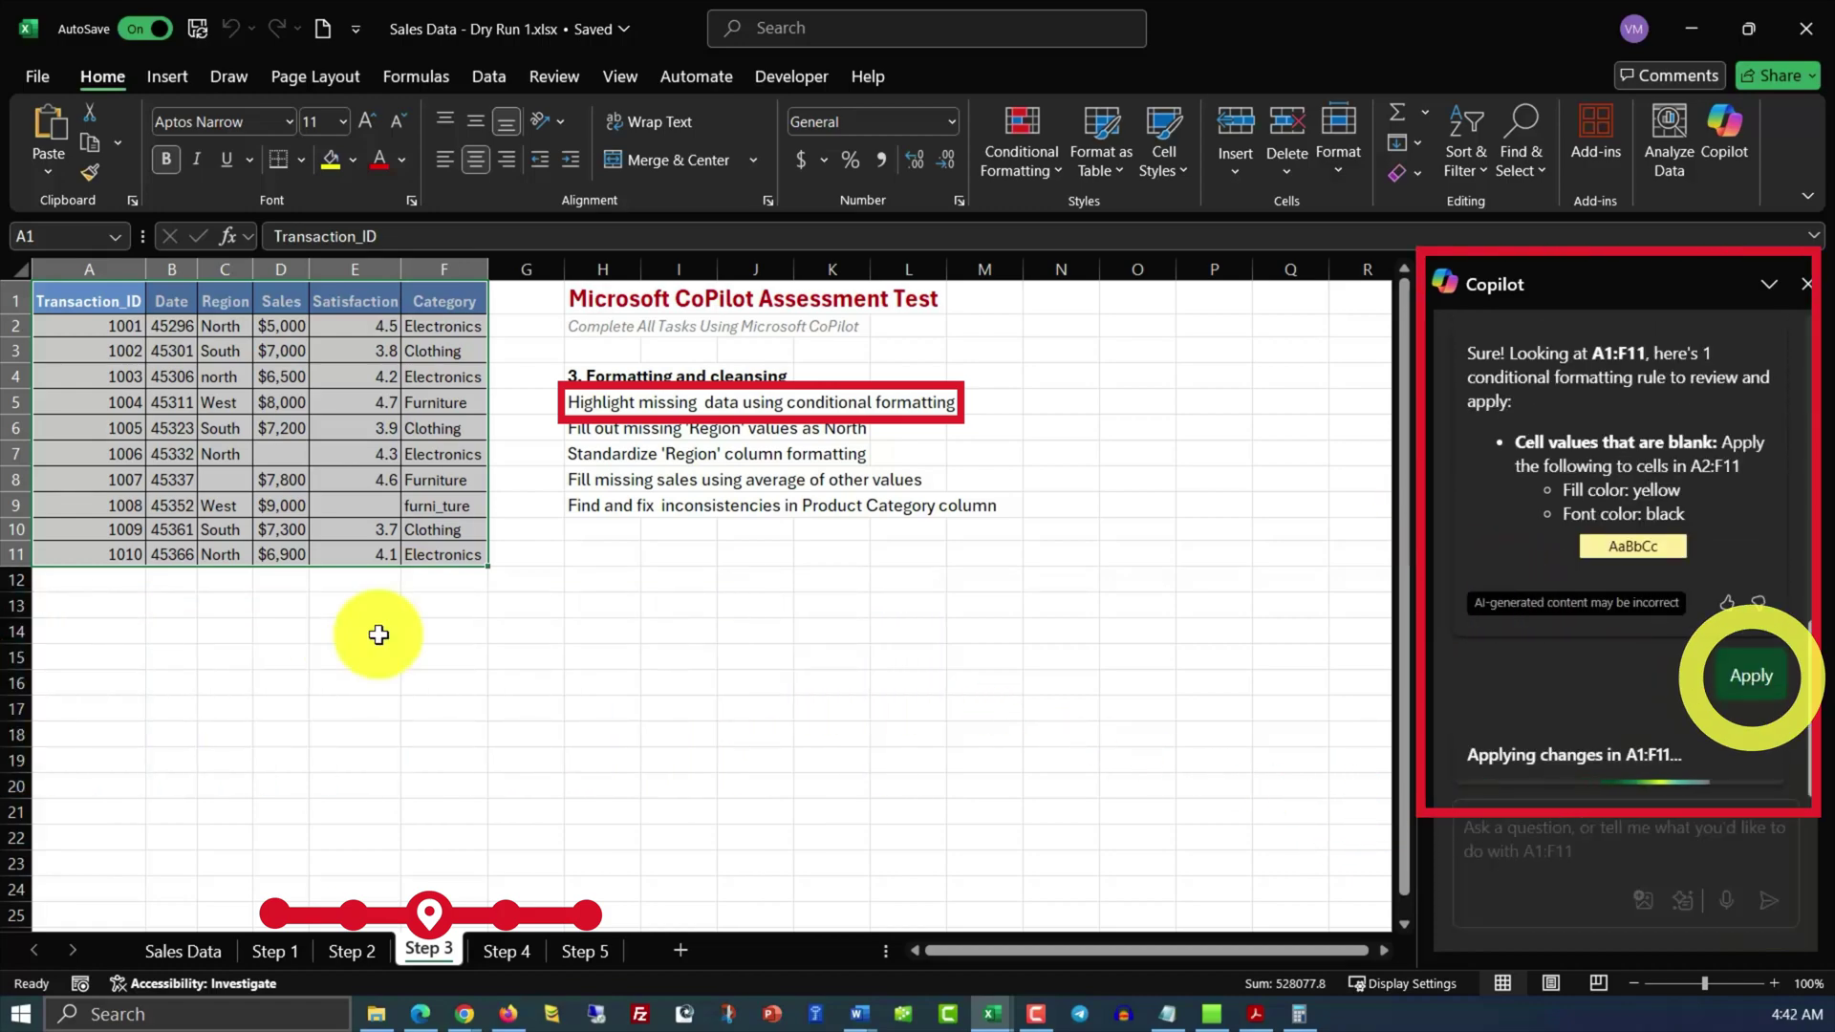
click(218, 486)
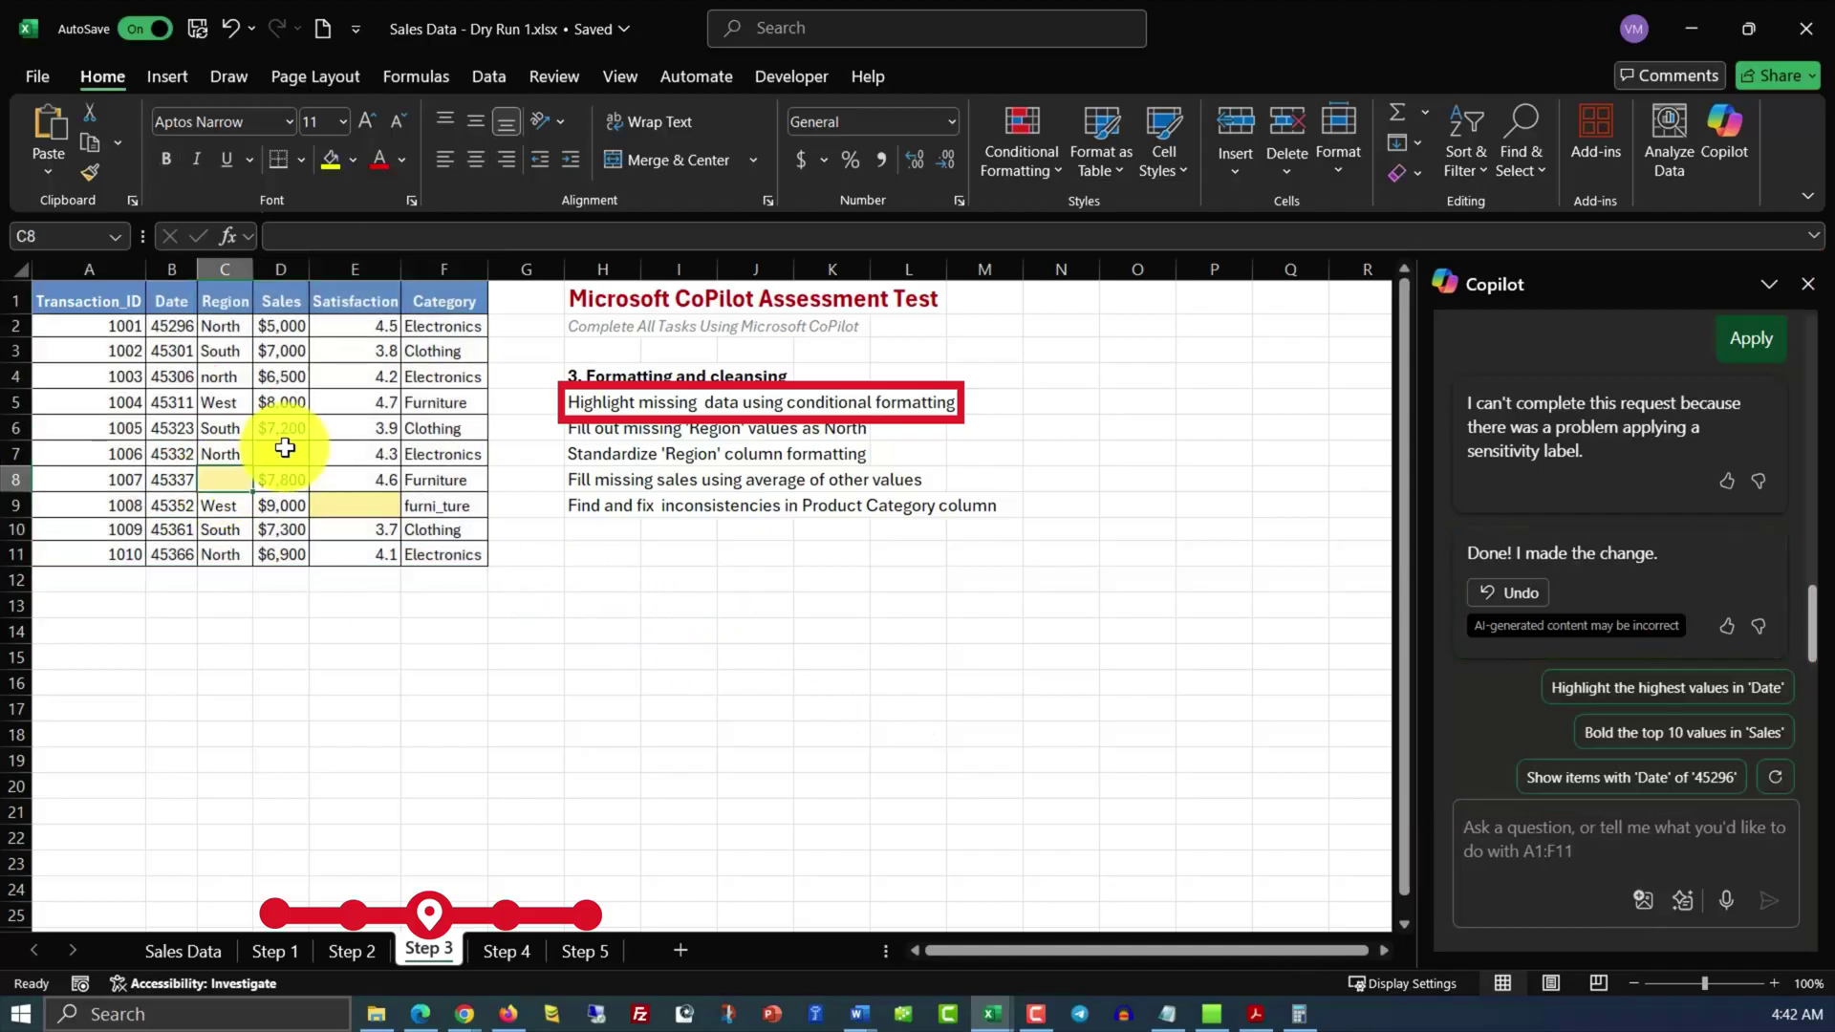
click(364, 507)
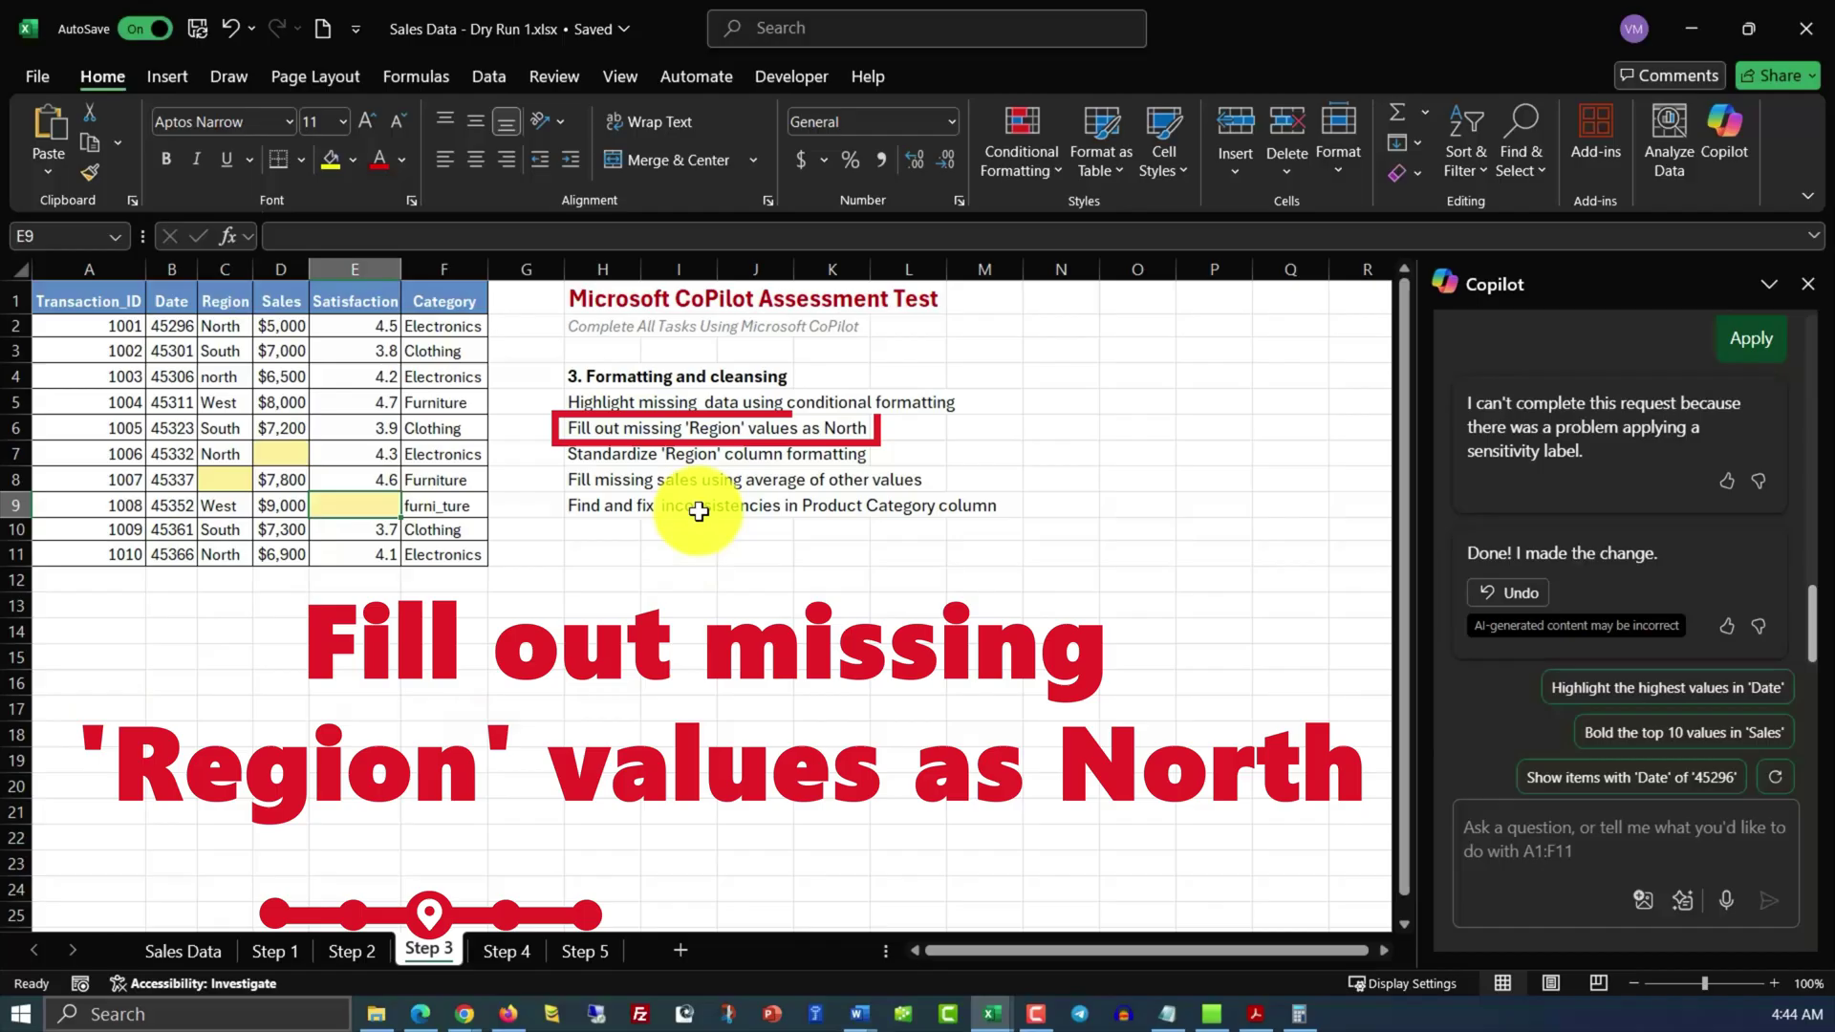
Ask Copilot to replace missing Region values with North.
click(599, 430)
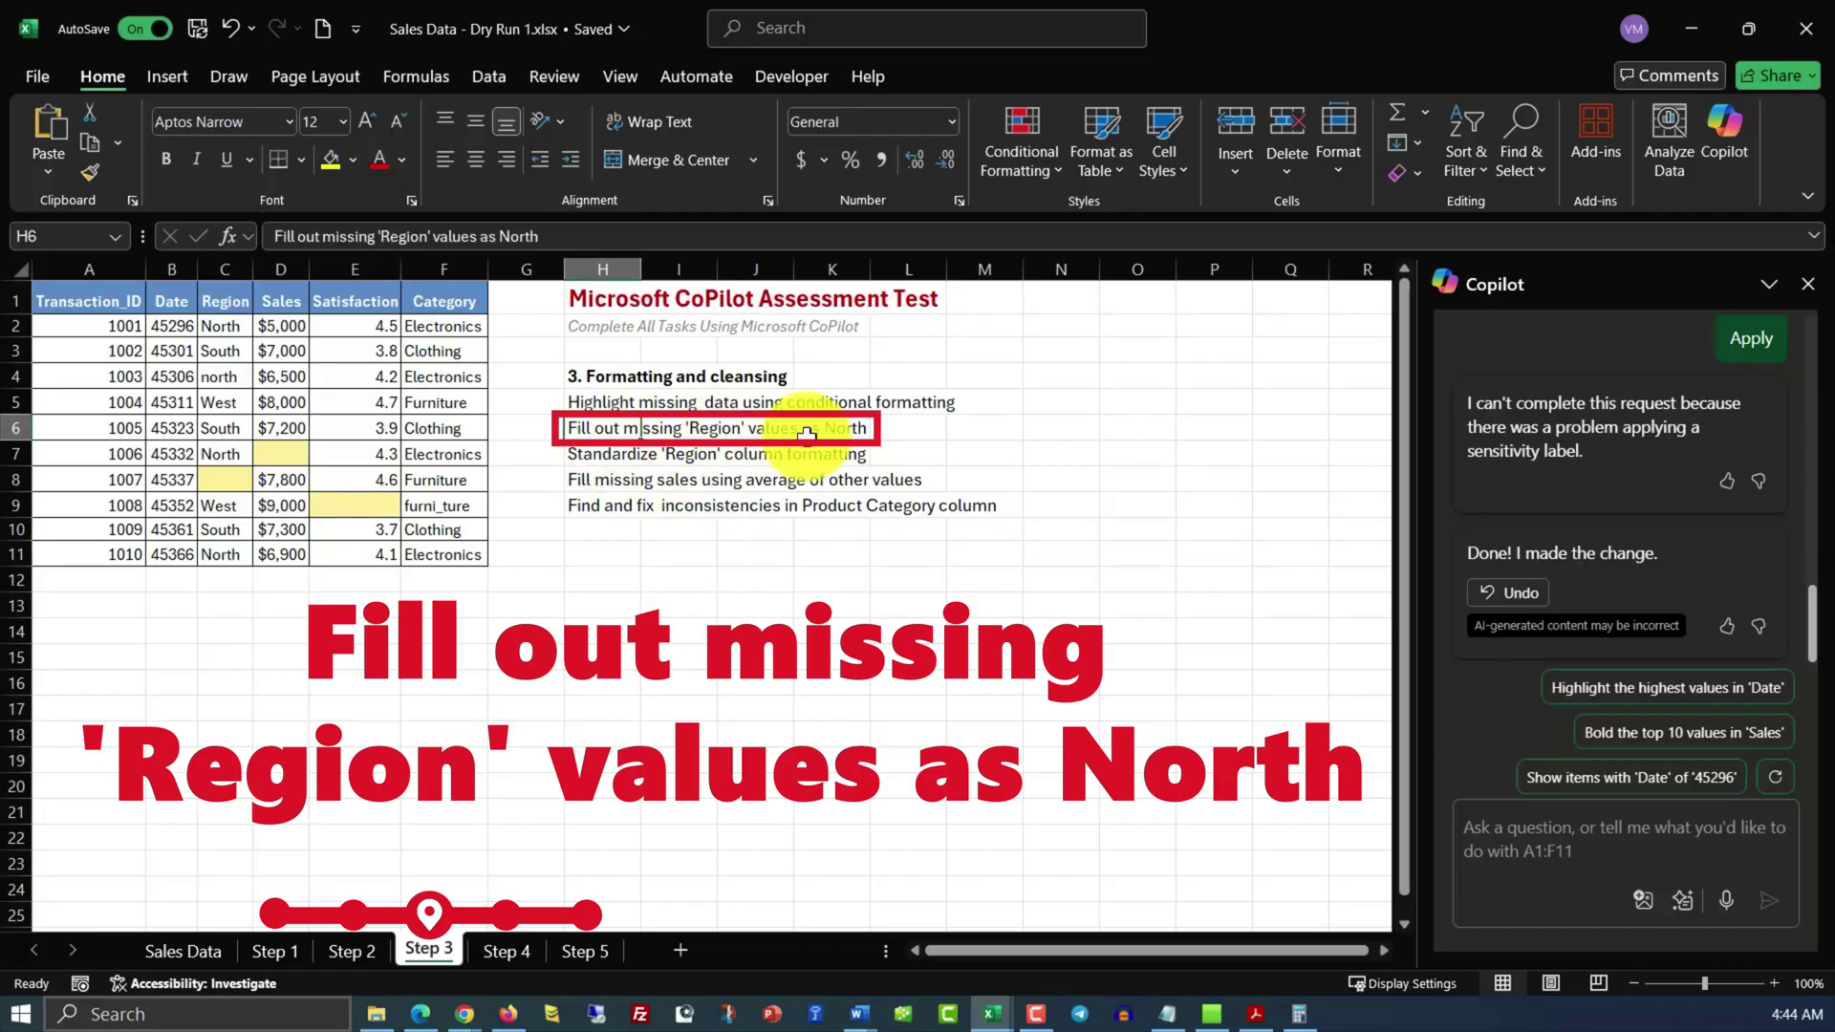
click(1483, 831)
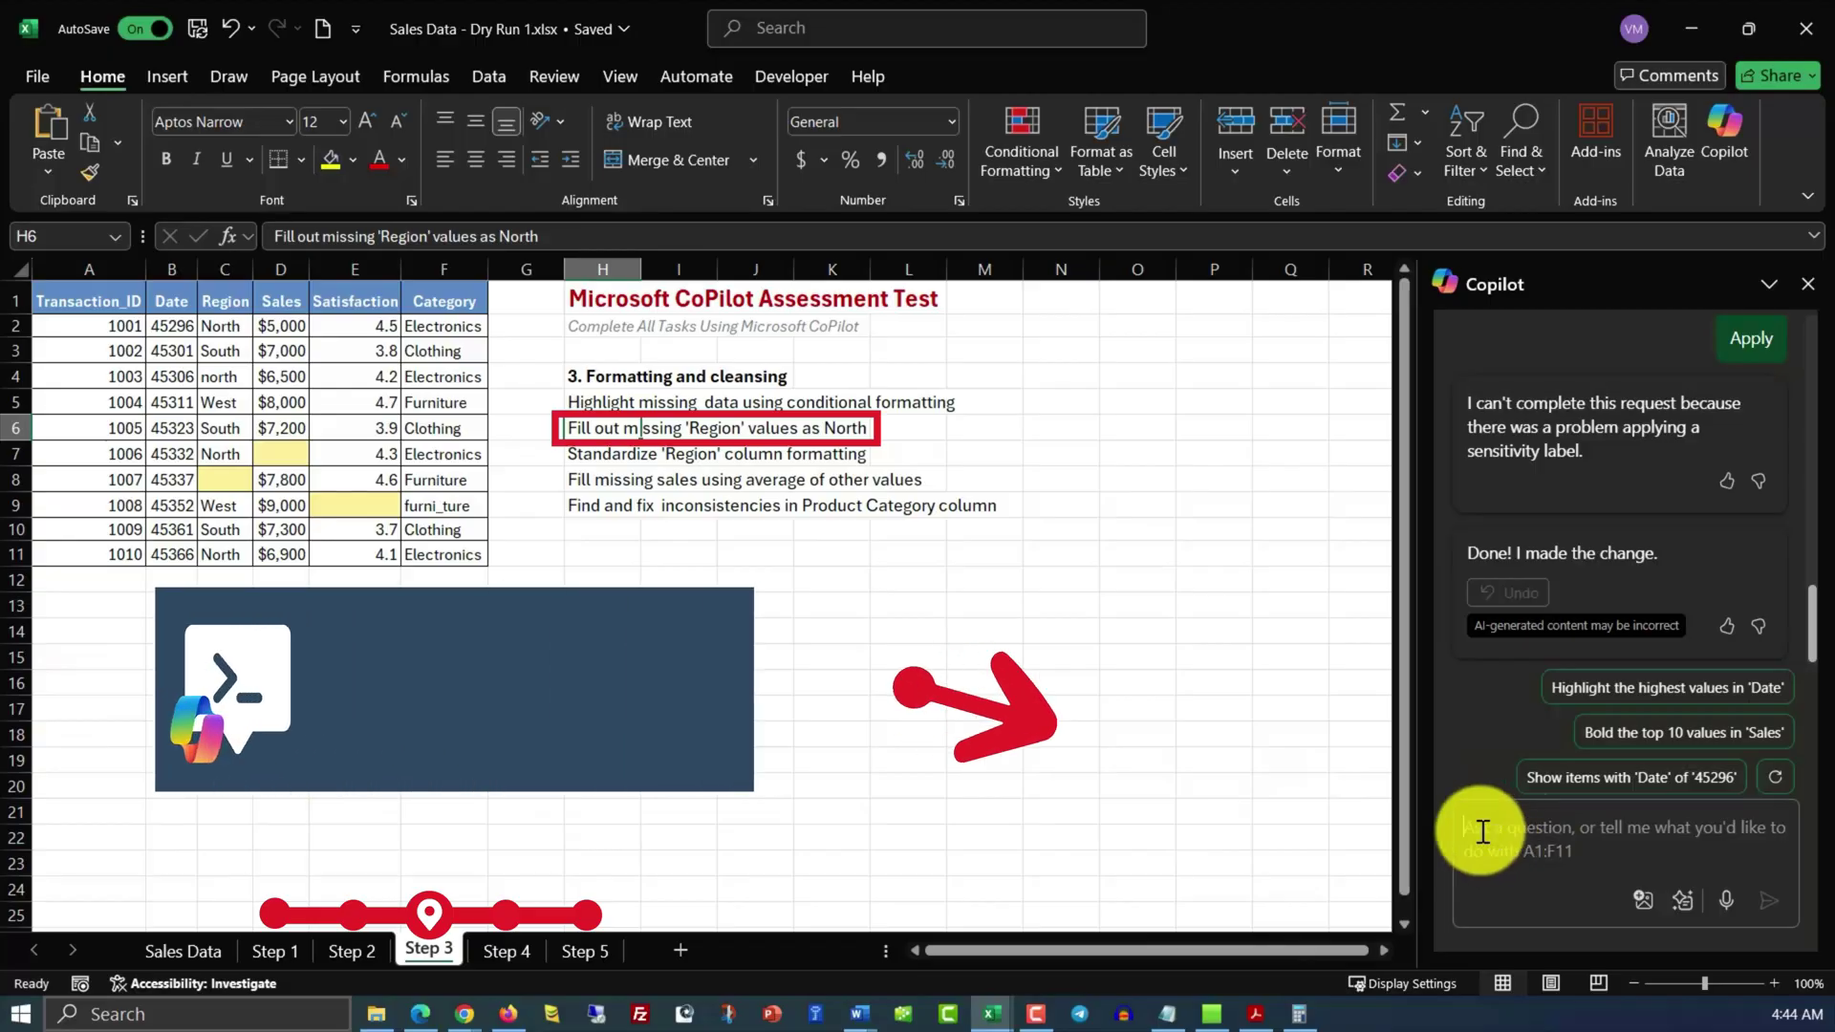
text(Replace missing values in 'Region' column with 'North')
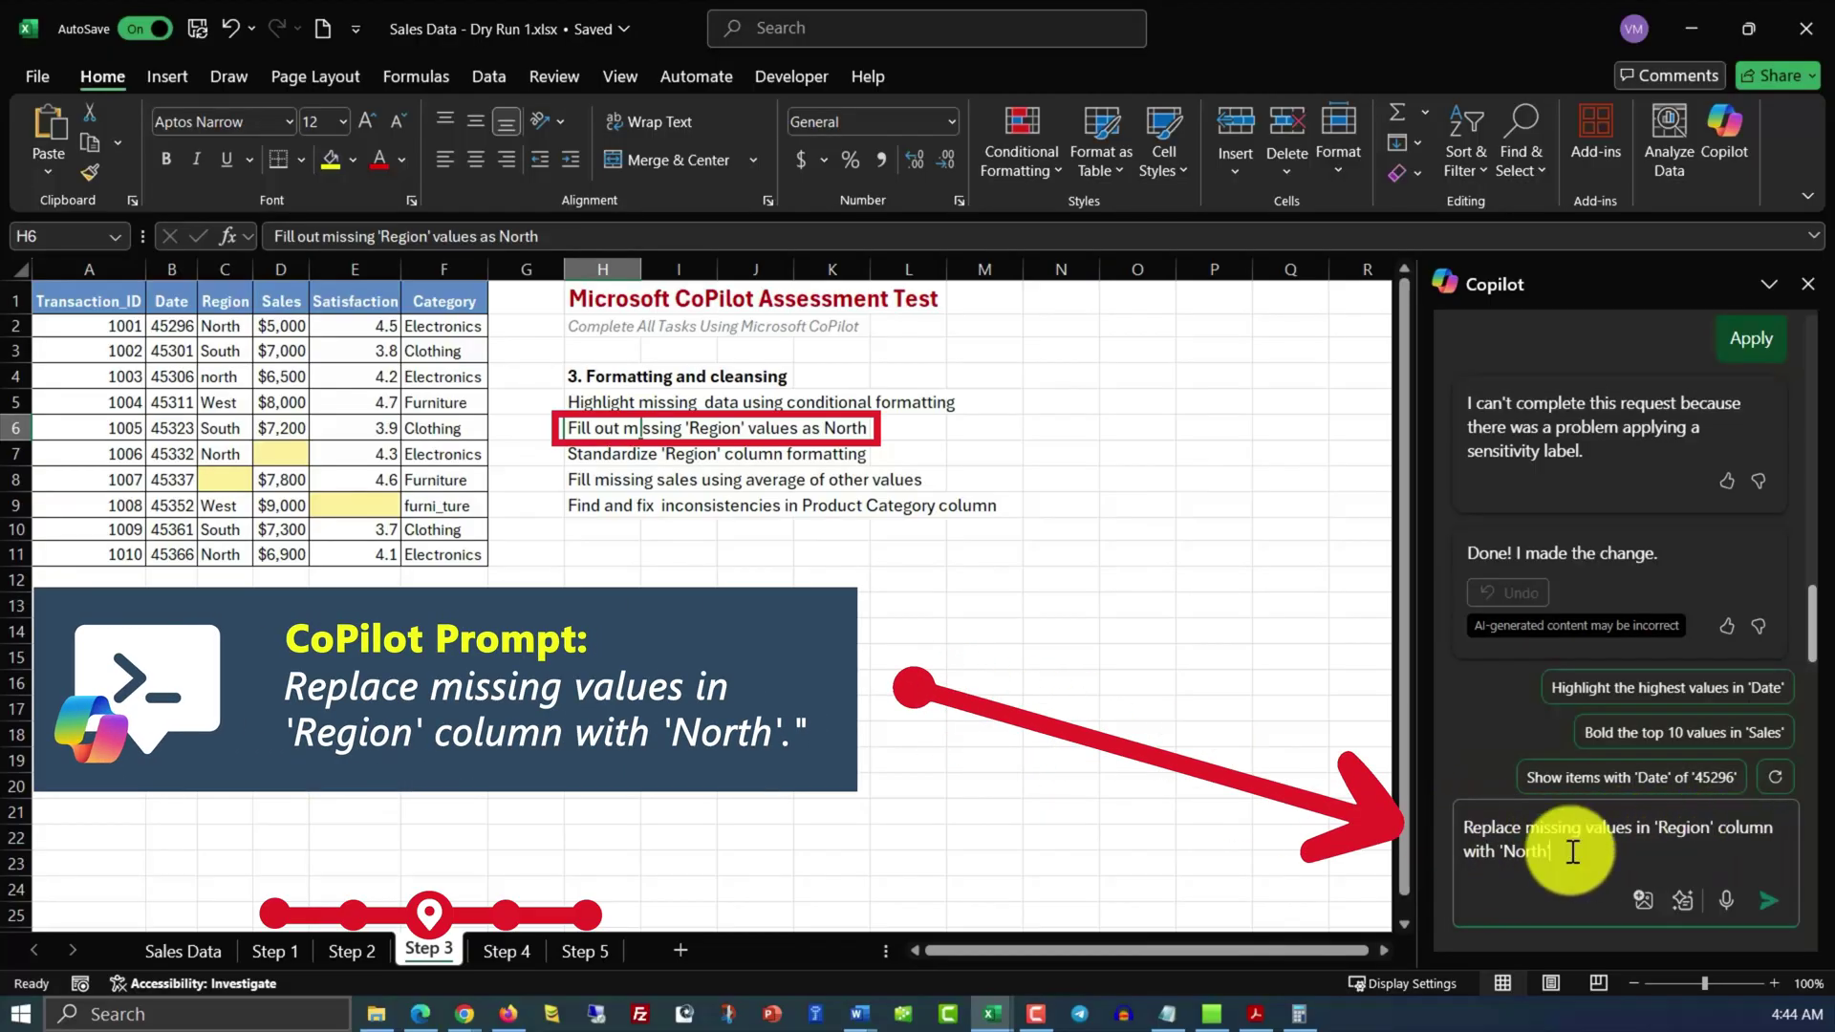
click(1767, 913)
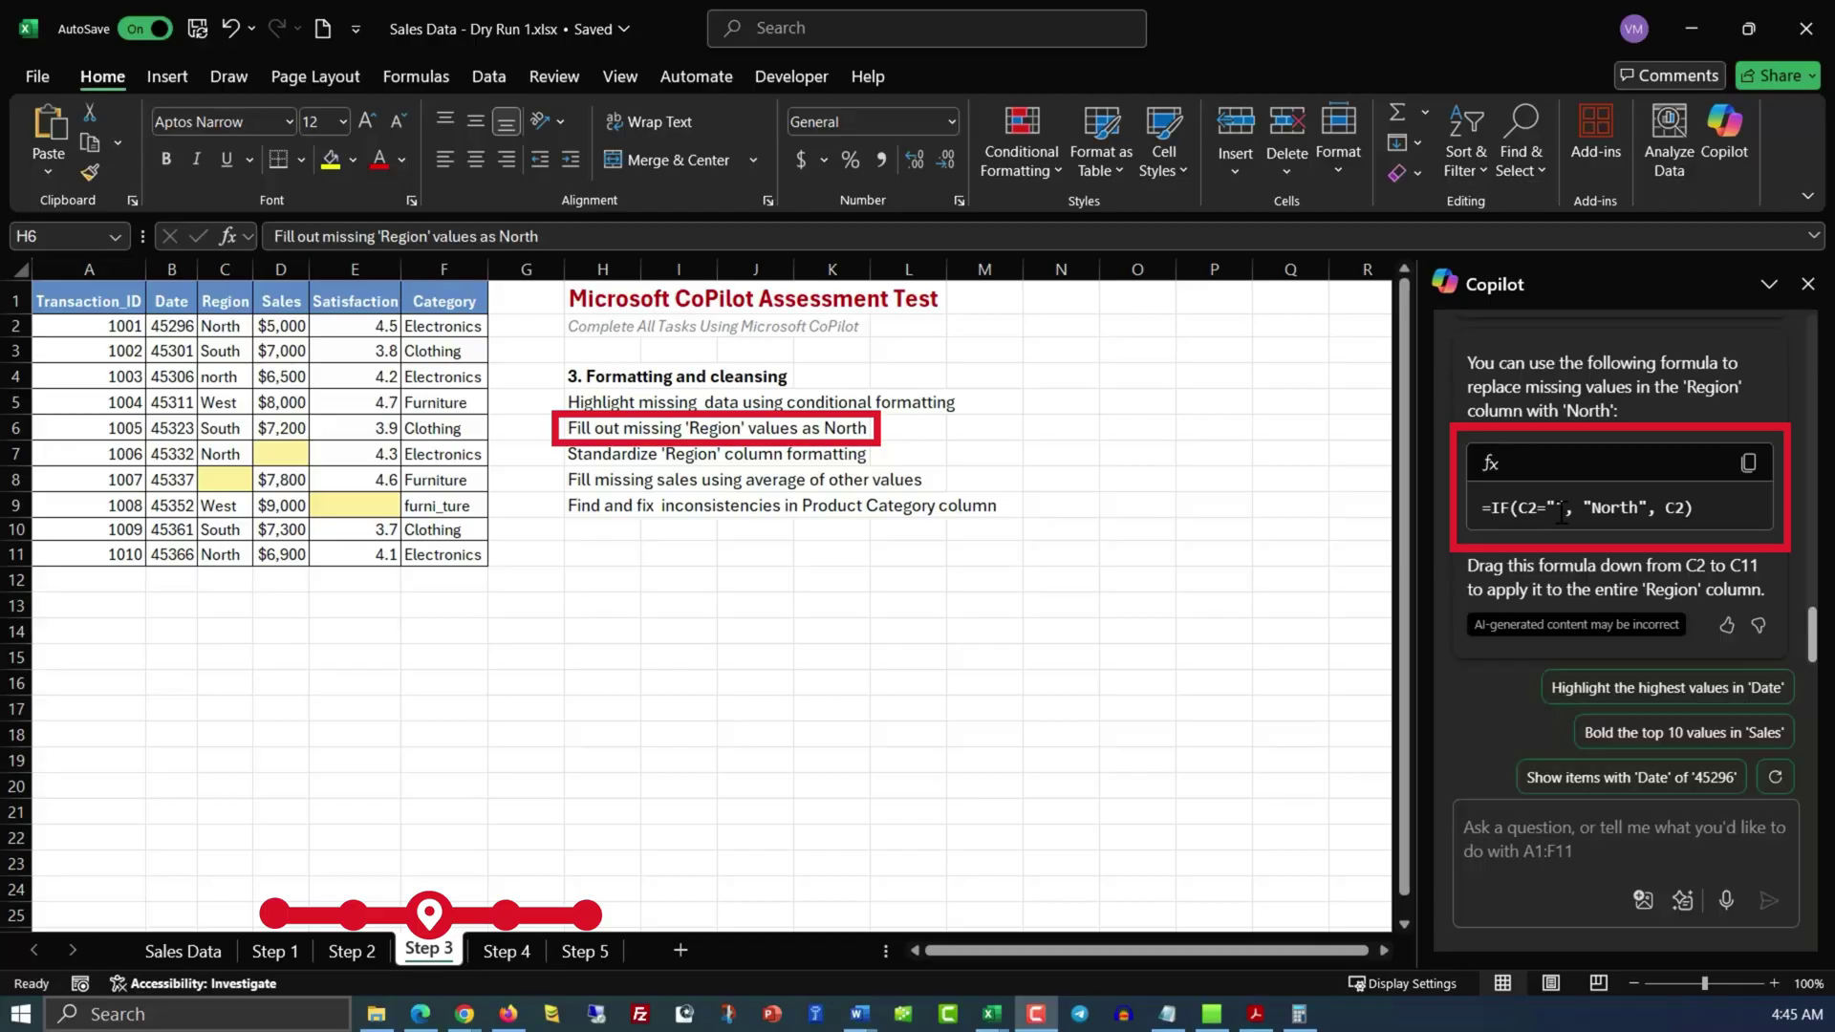
Paste Copilot's =IF(C2="", "North", C2) formula into blank Region cell C8.
click(221, 480)
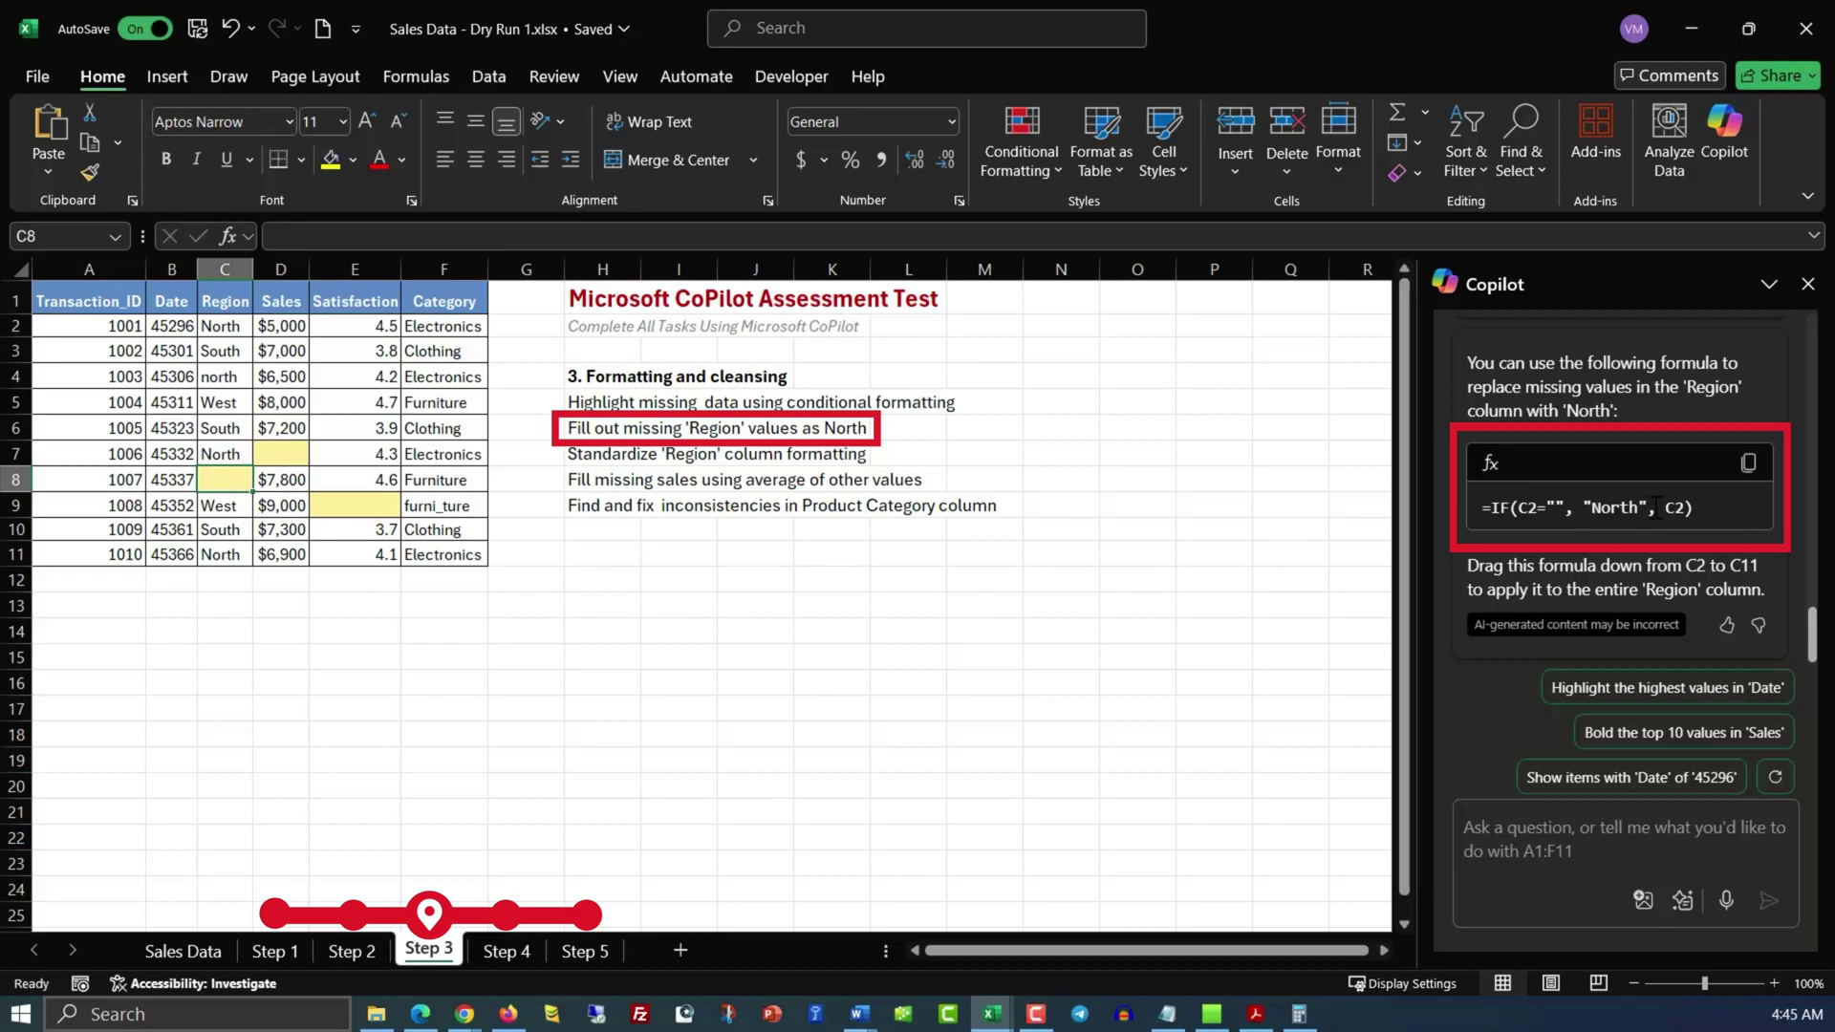
key(alt+Tab)
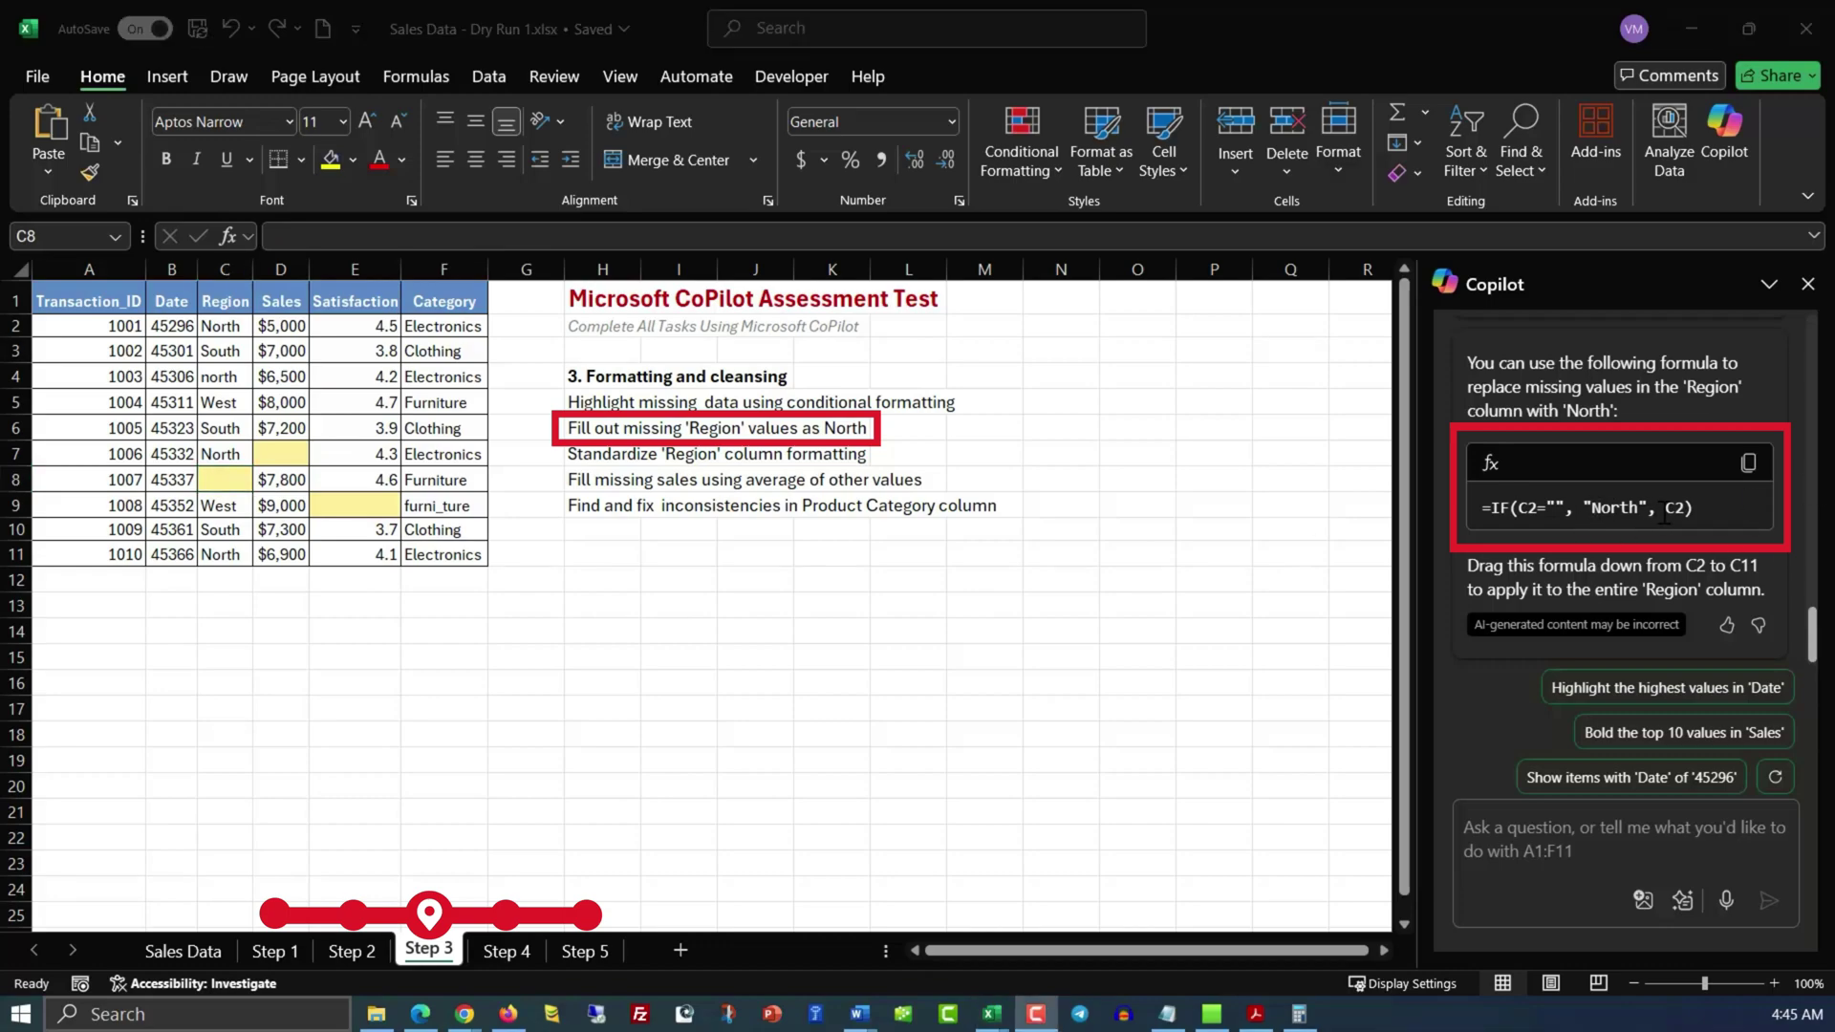
key(alt+Tab)
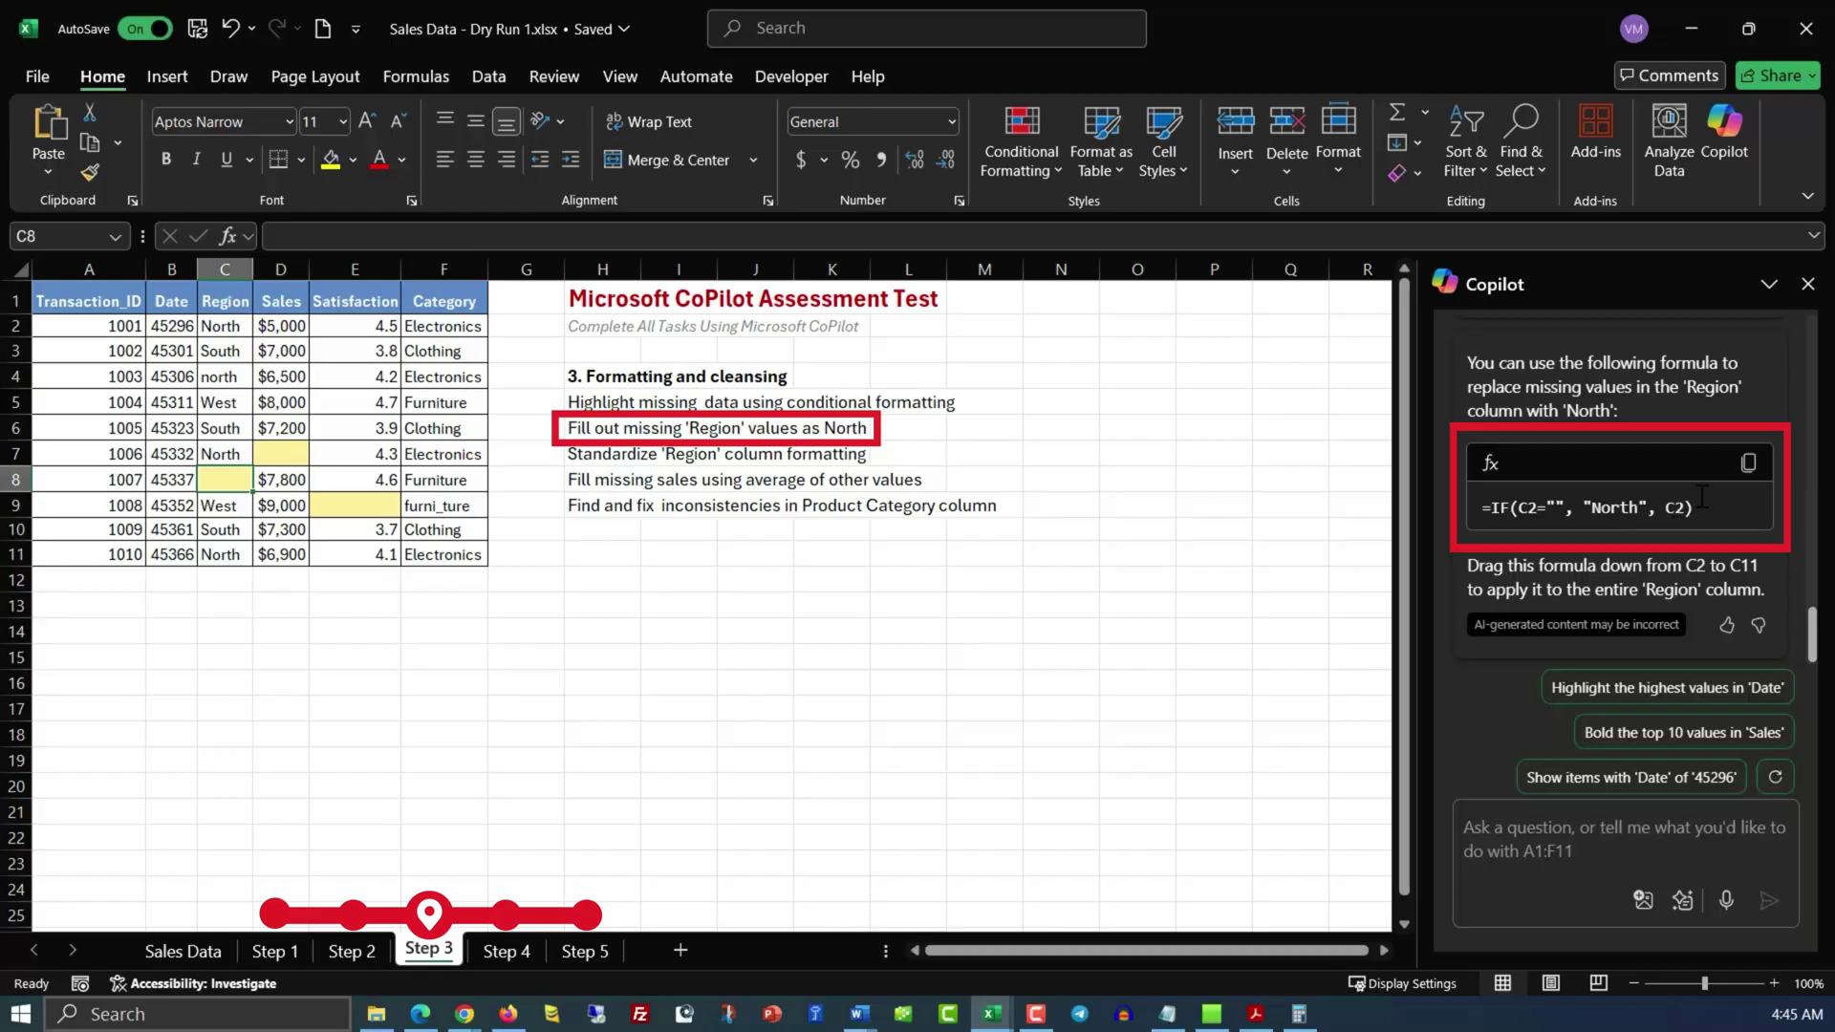
click(1748, 462)
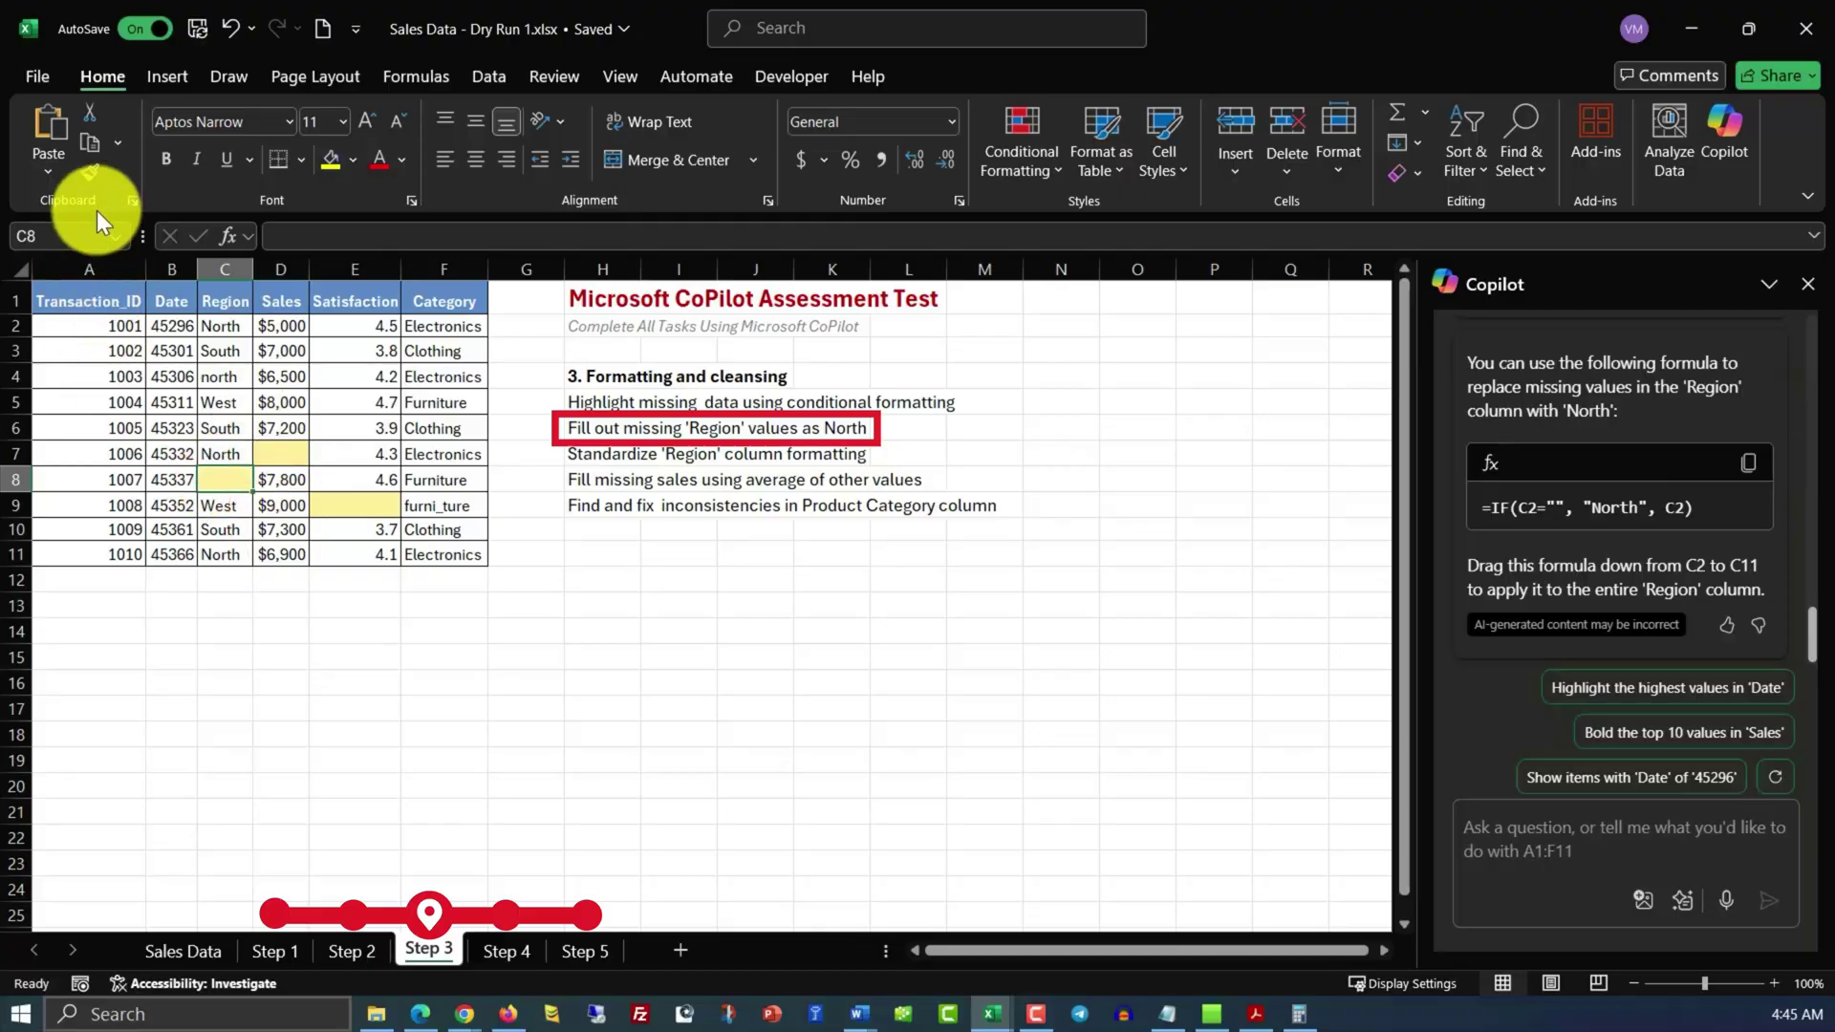
click(50, 136)
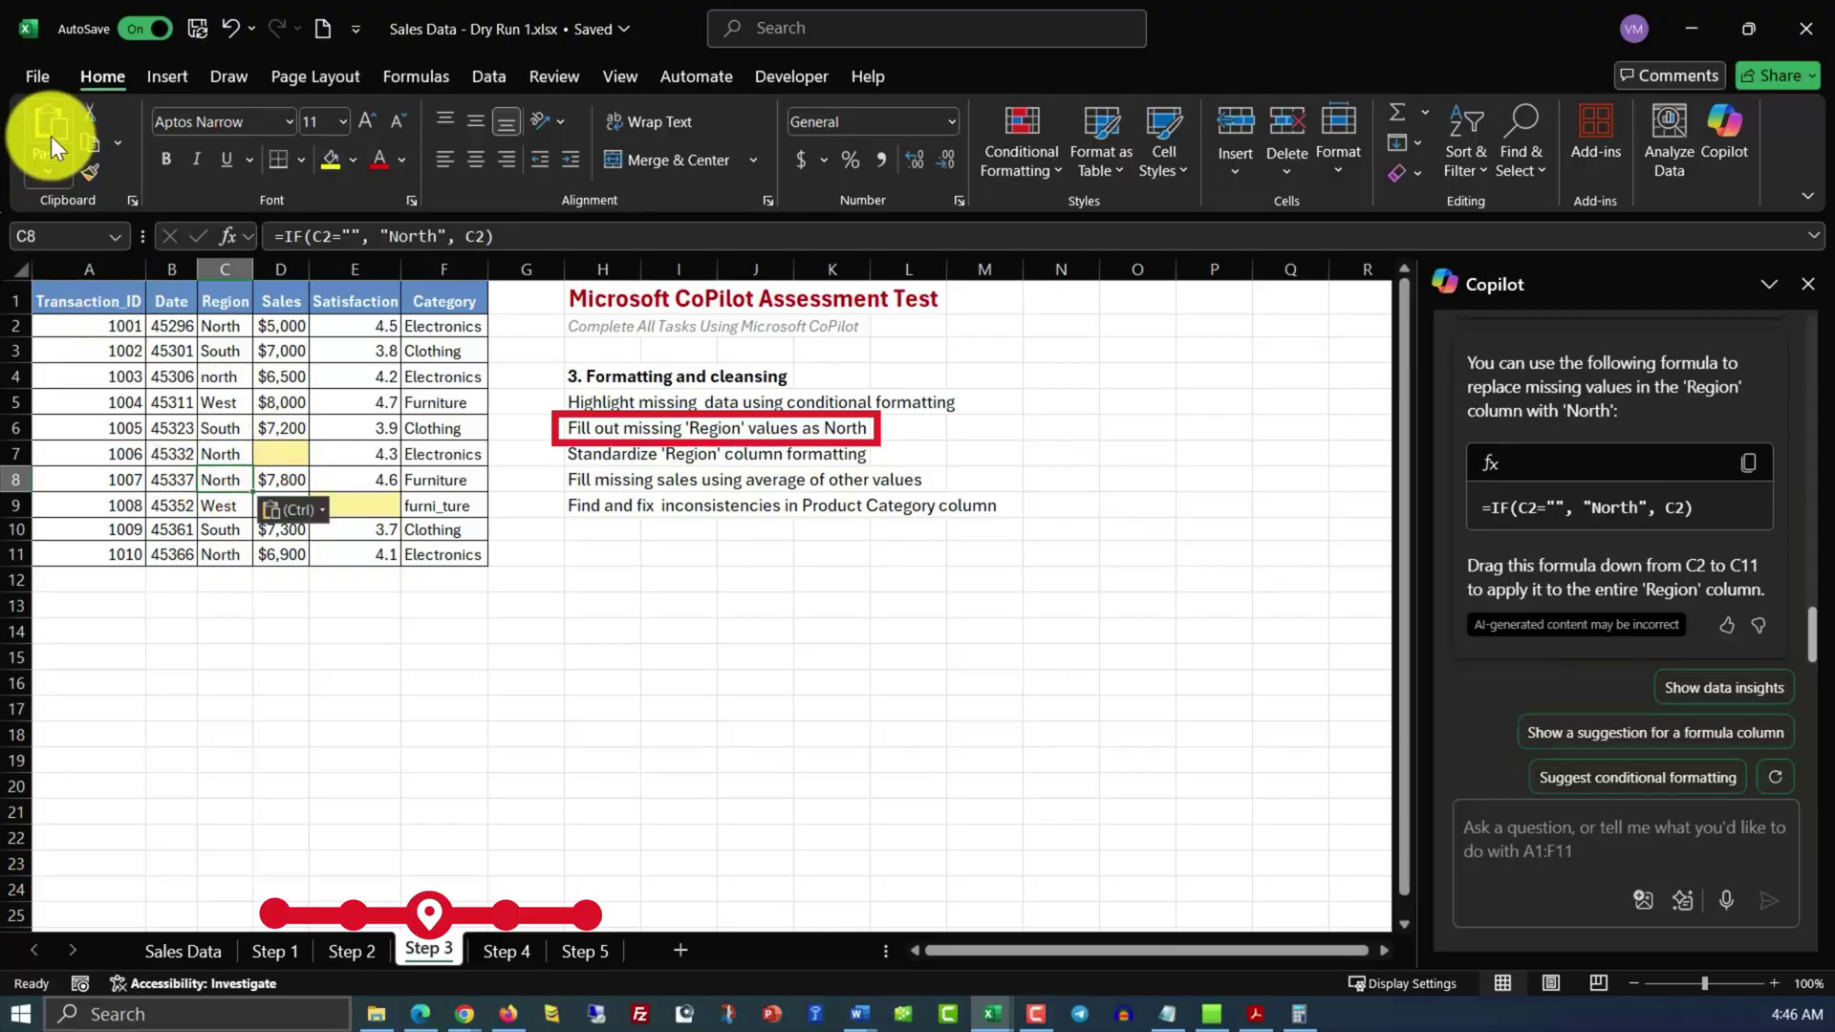
drag(220, 504, 215, 478)
Inspect C8's formula and the inconsistent Region capitalization in C2 and C4.
click(218, 479)
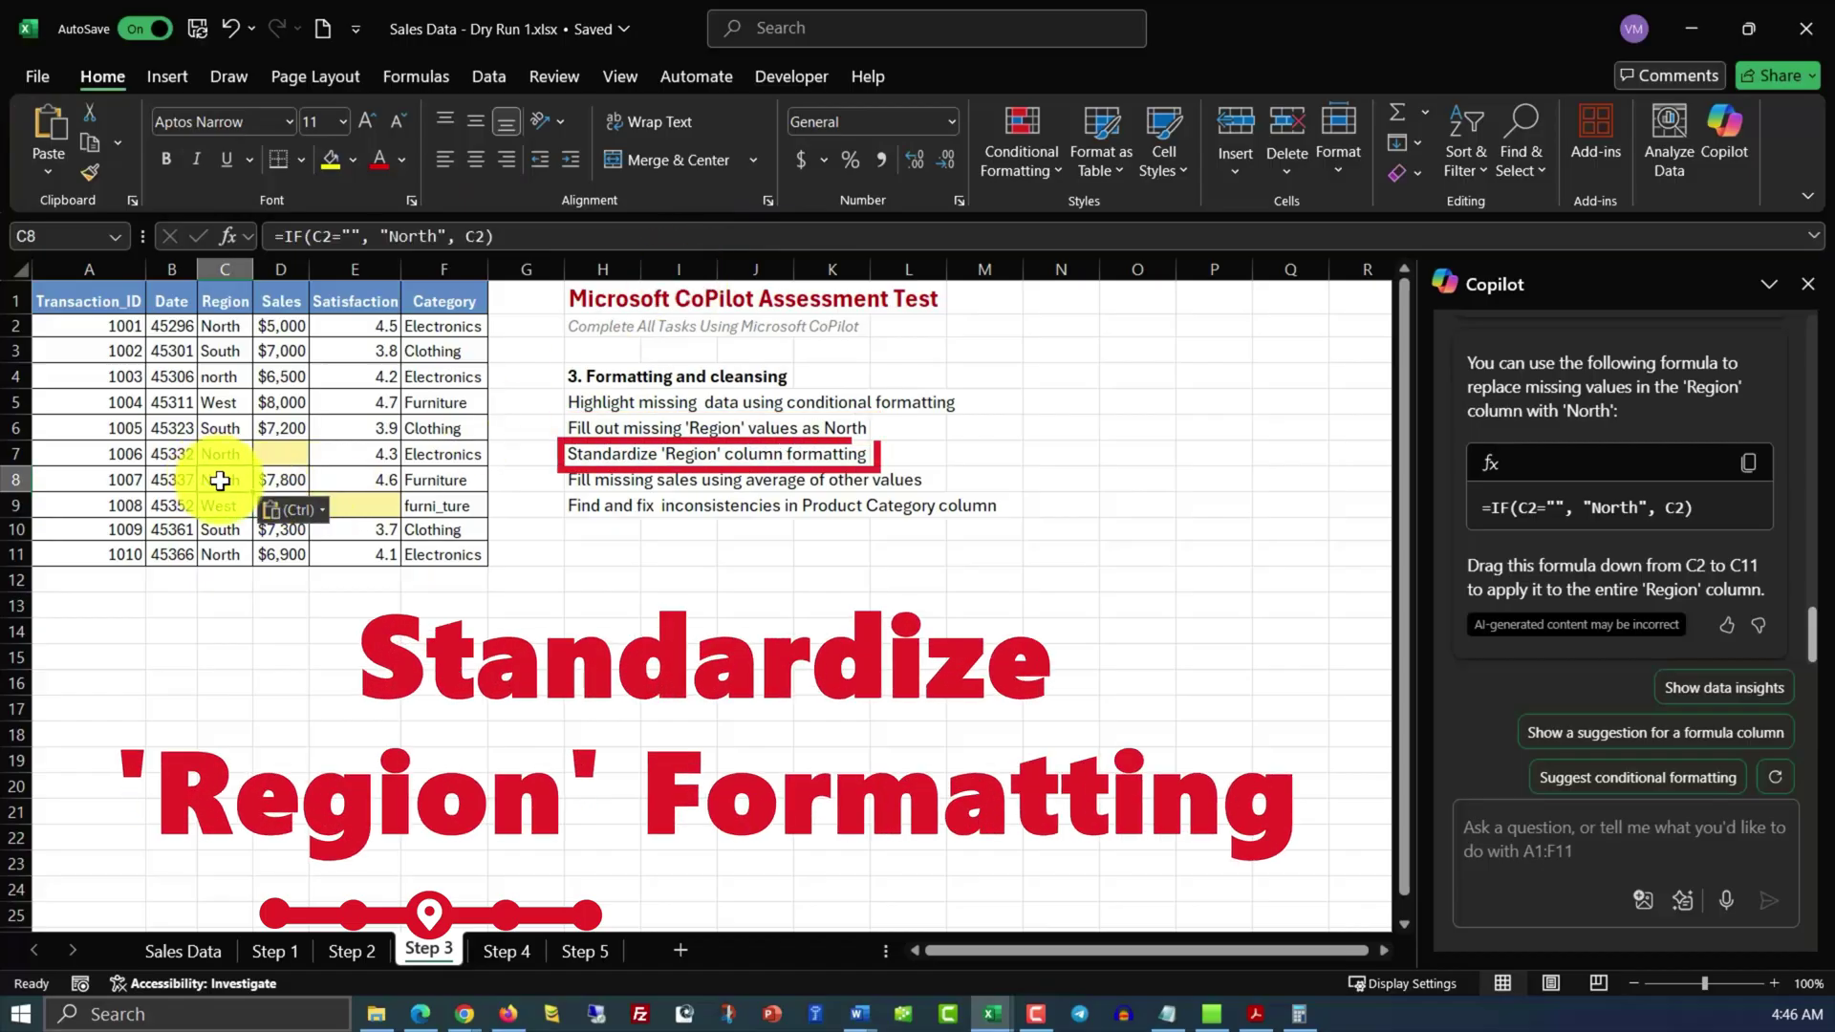
click(613, 456)
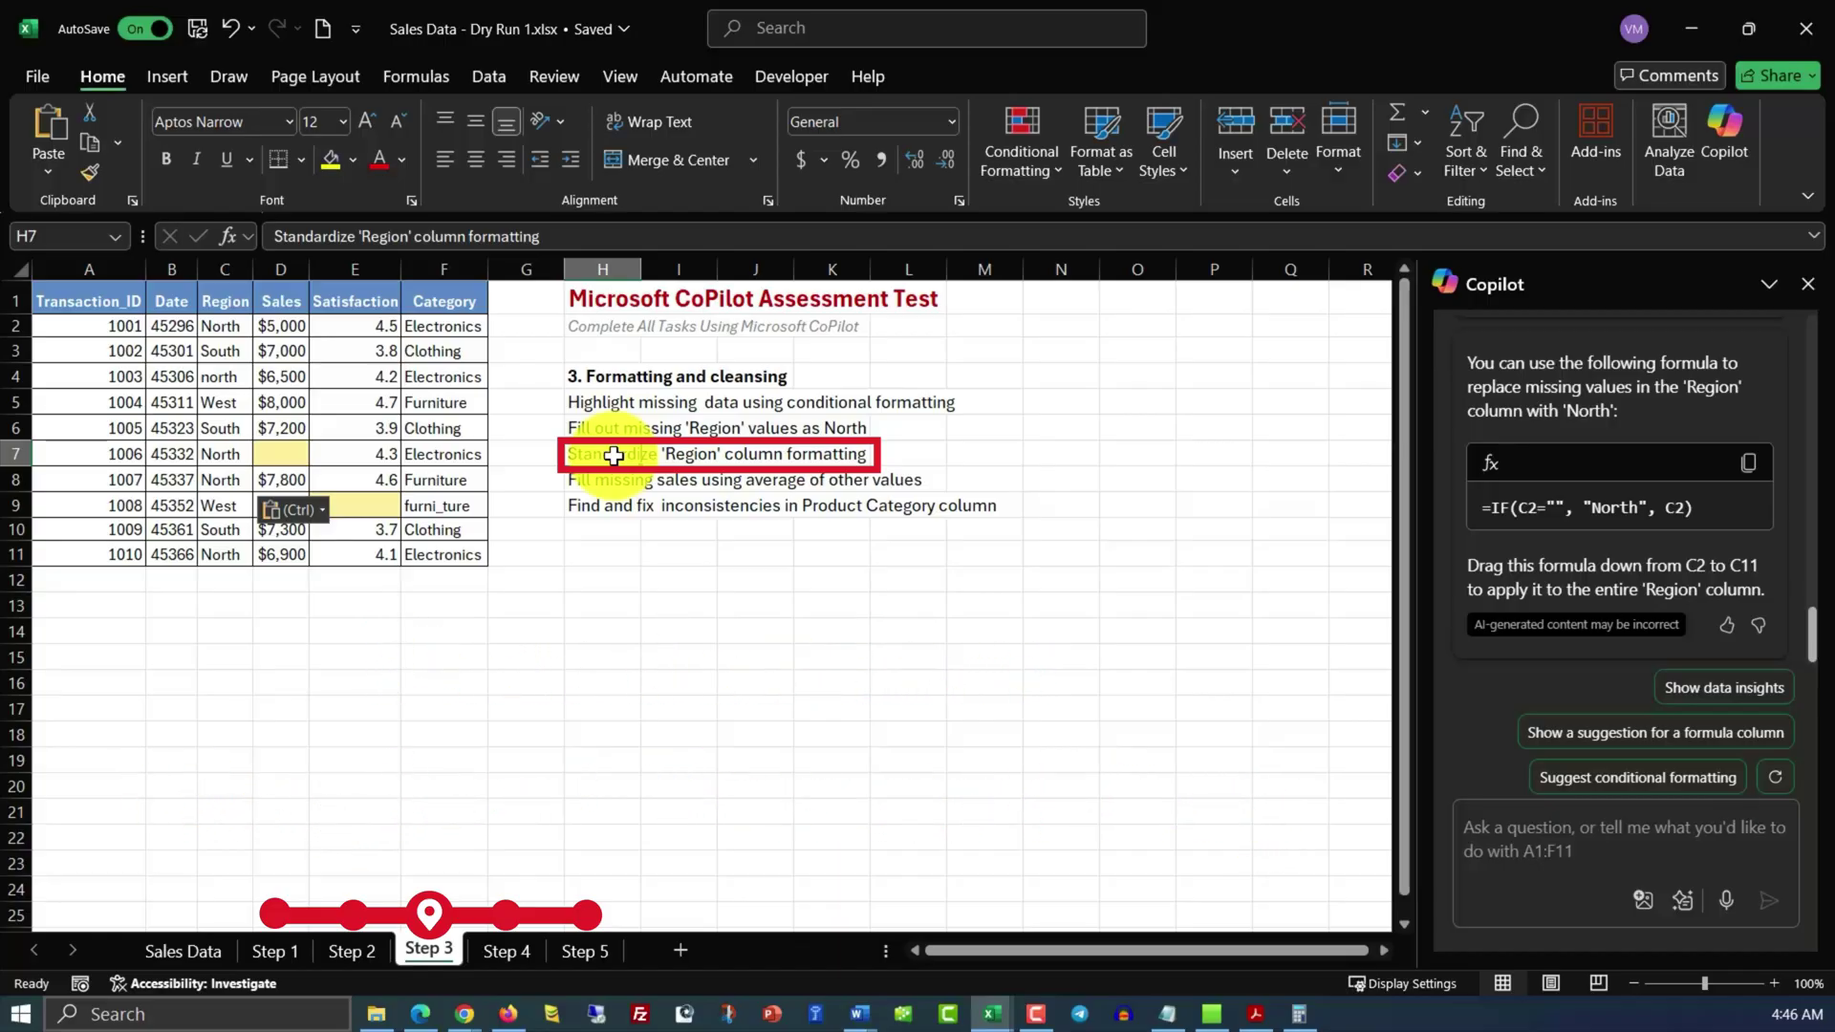
click(216, 326)
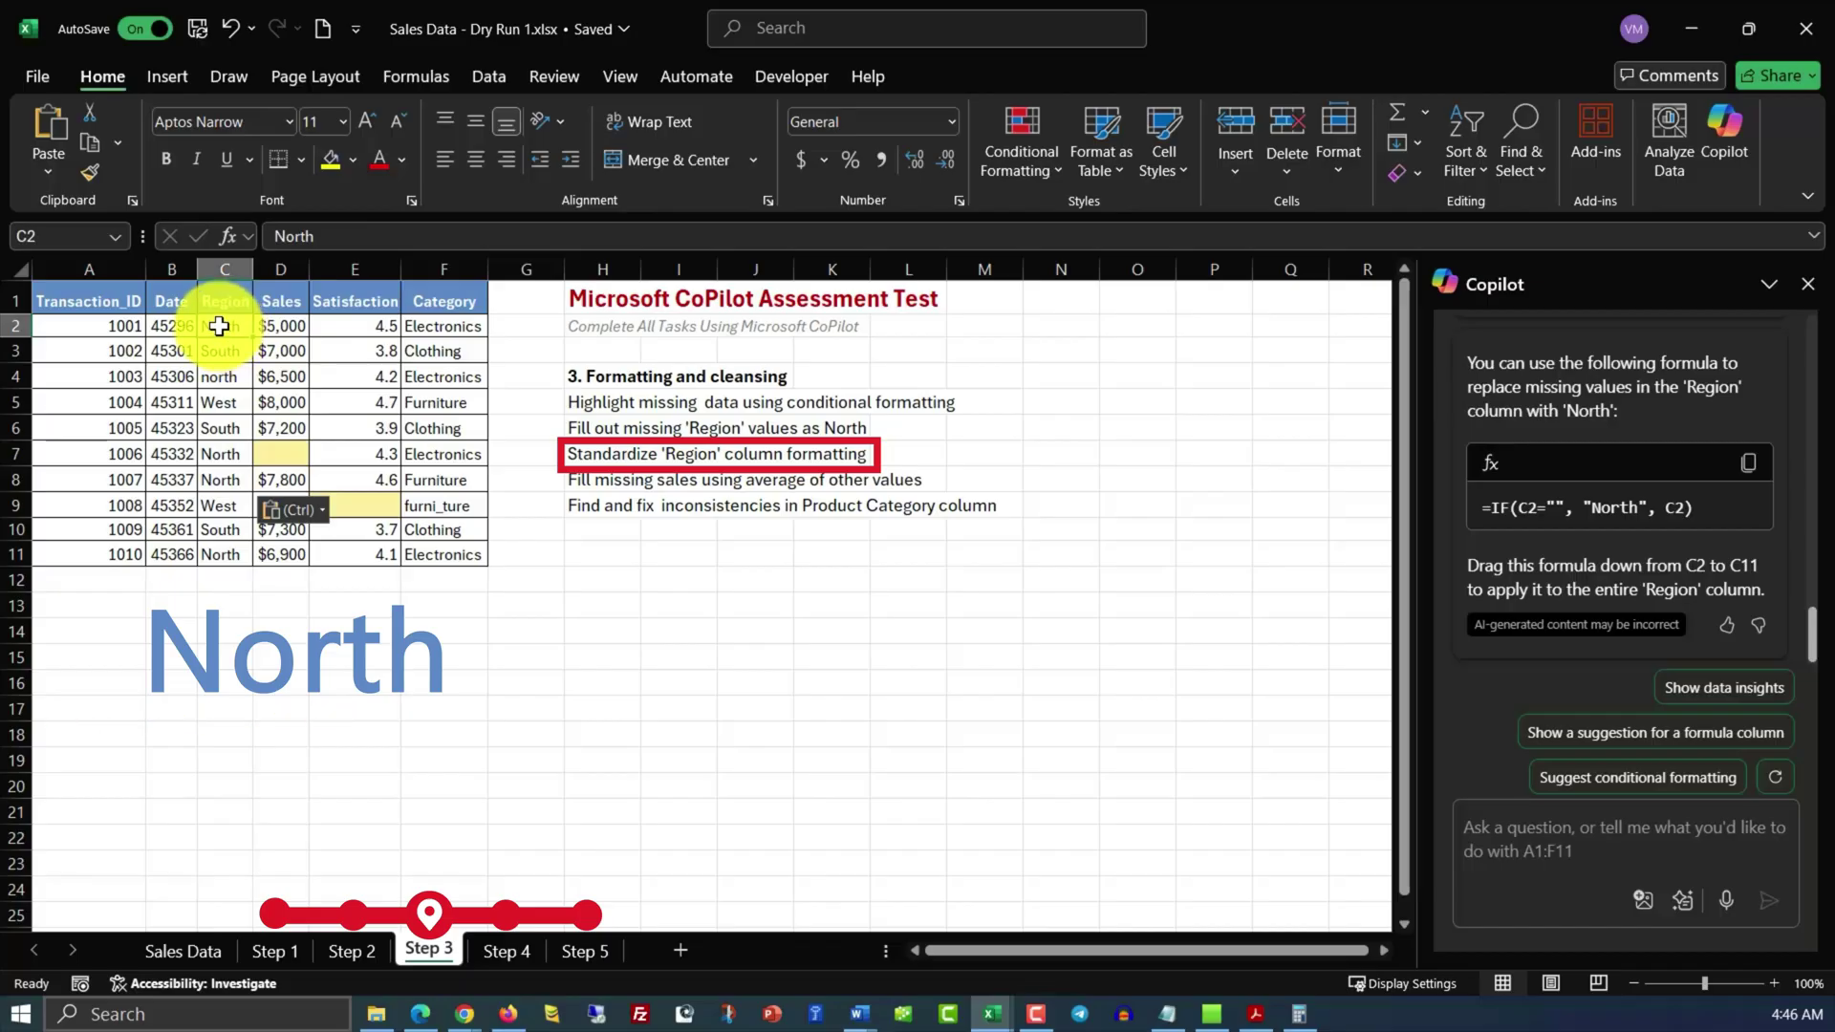
click(221, 377)
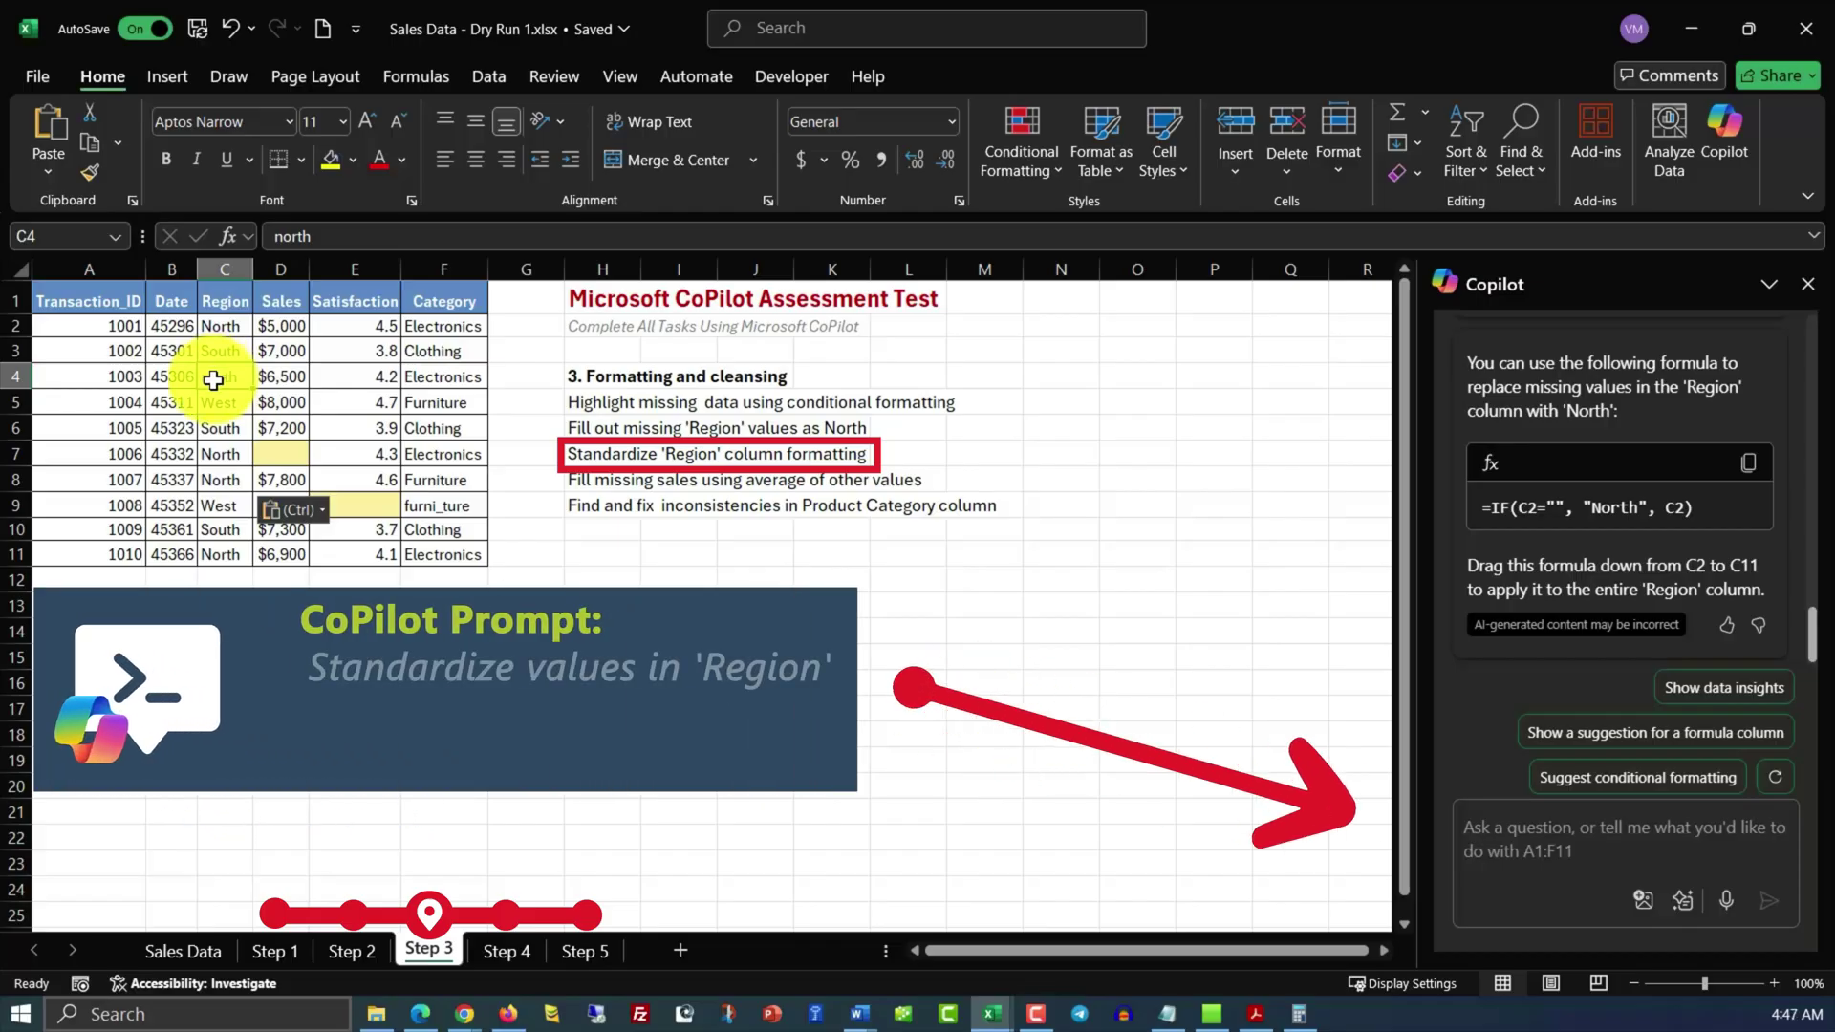
Ask Copilot to standardize Region column values to consistent capitalization.
click(1476, 827)
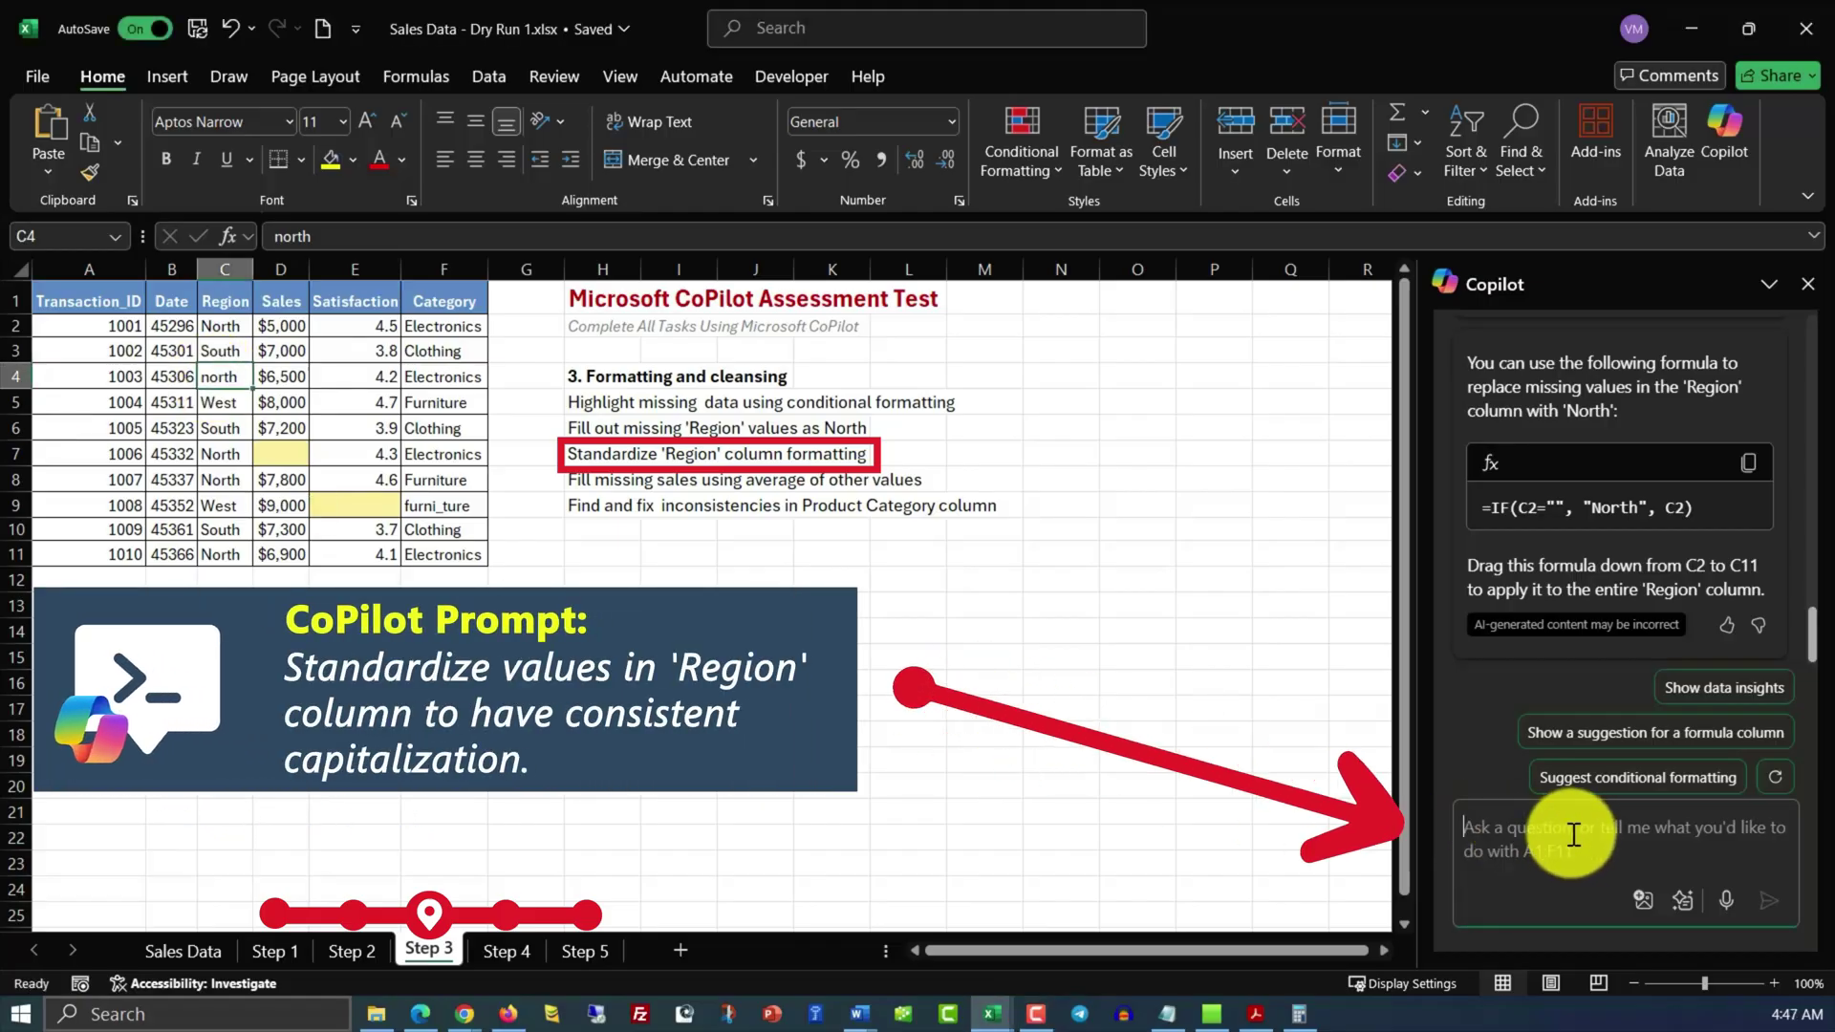
text(Standardize values in 'Region' column to have consistent capitalization.)
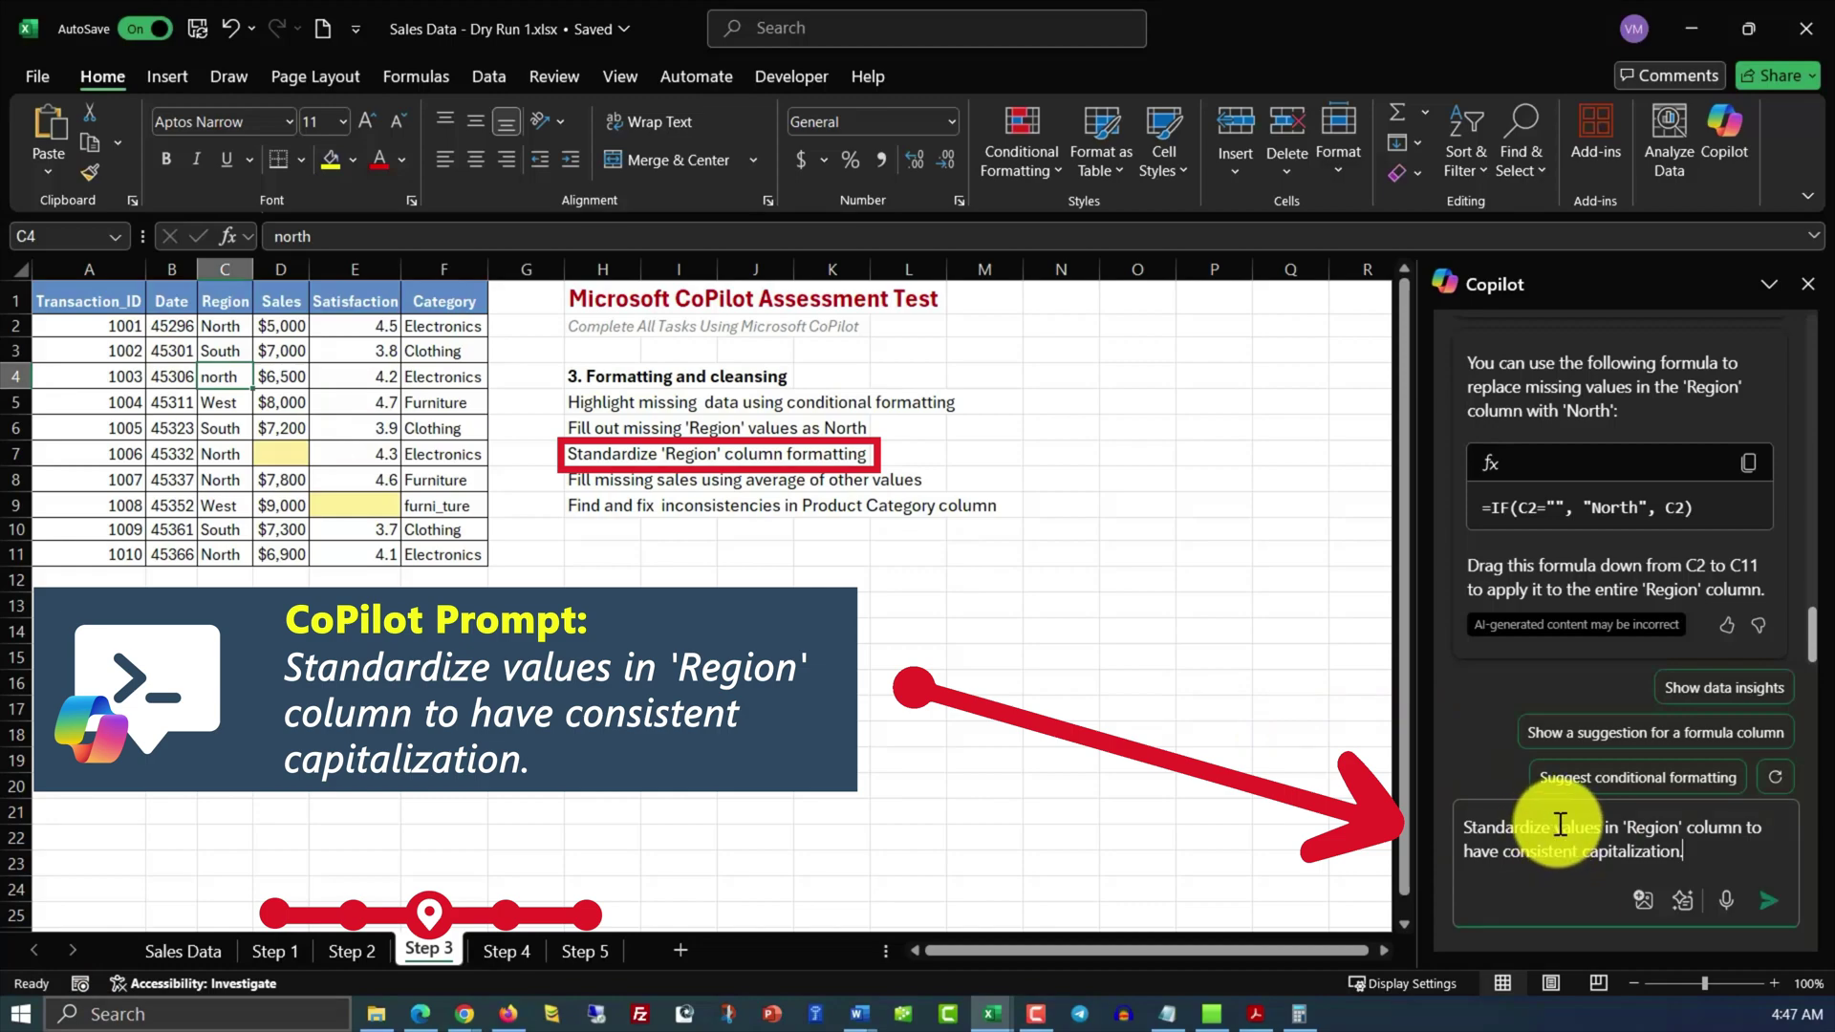
click(1769, 901)
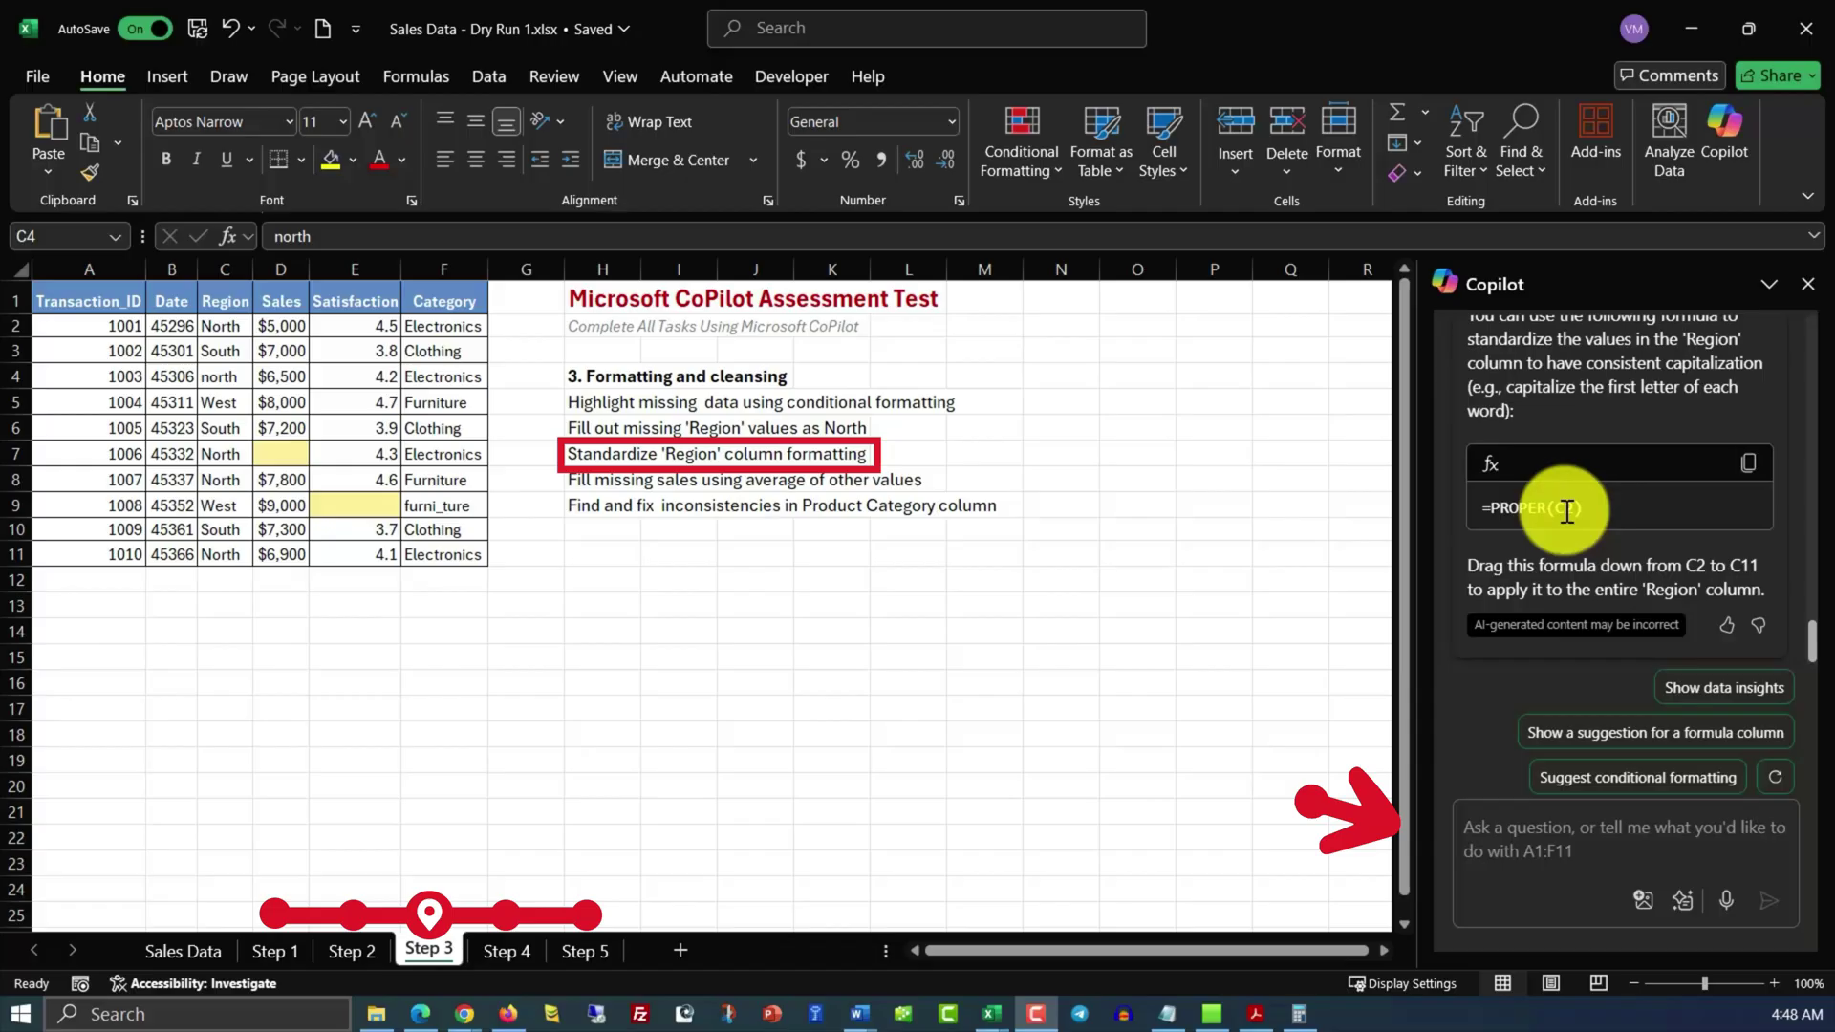
click(1568, 514)
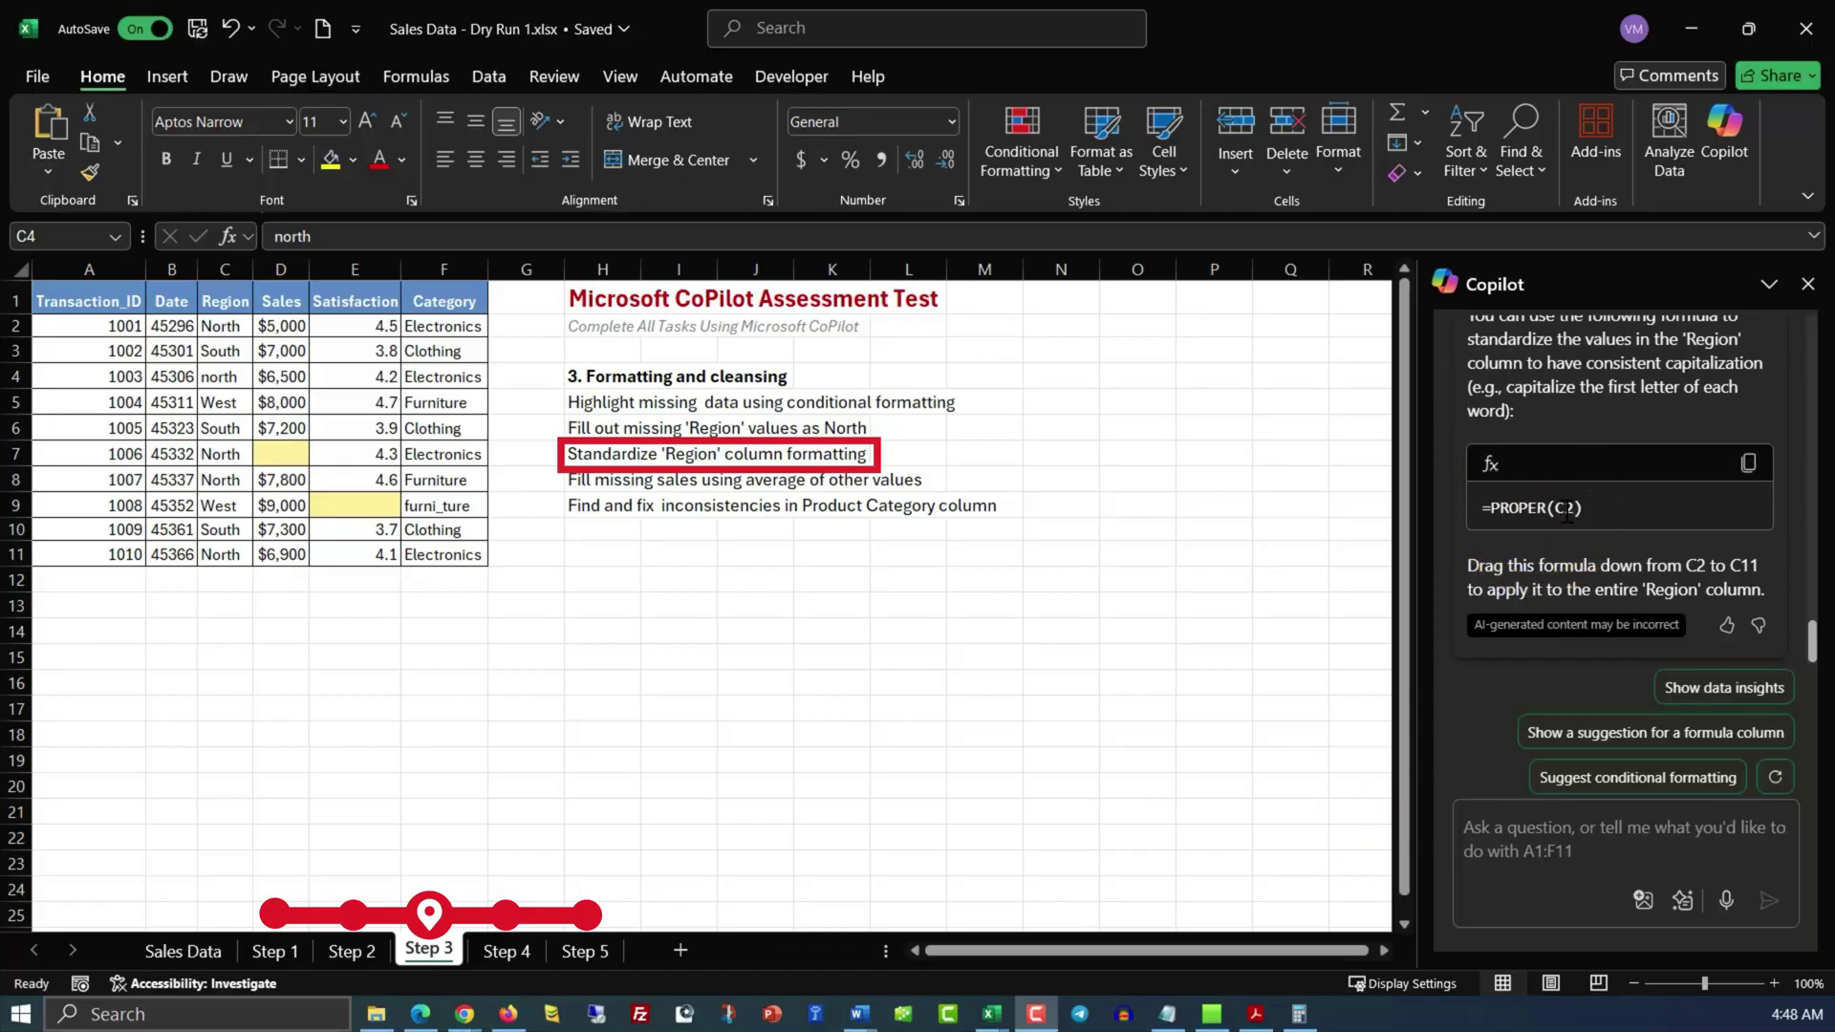
Insert a new column D and copy the Region header into D1.
click(1568, 515)
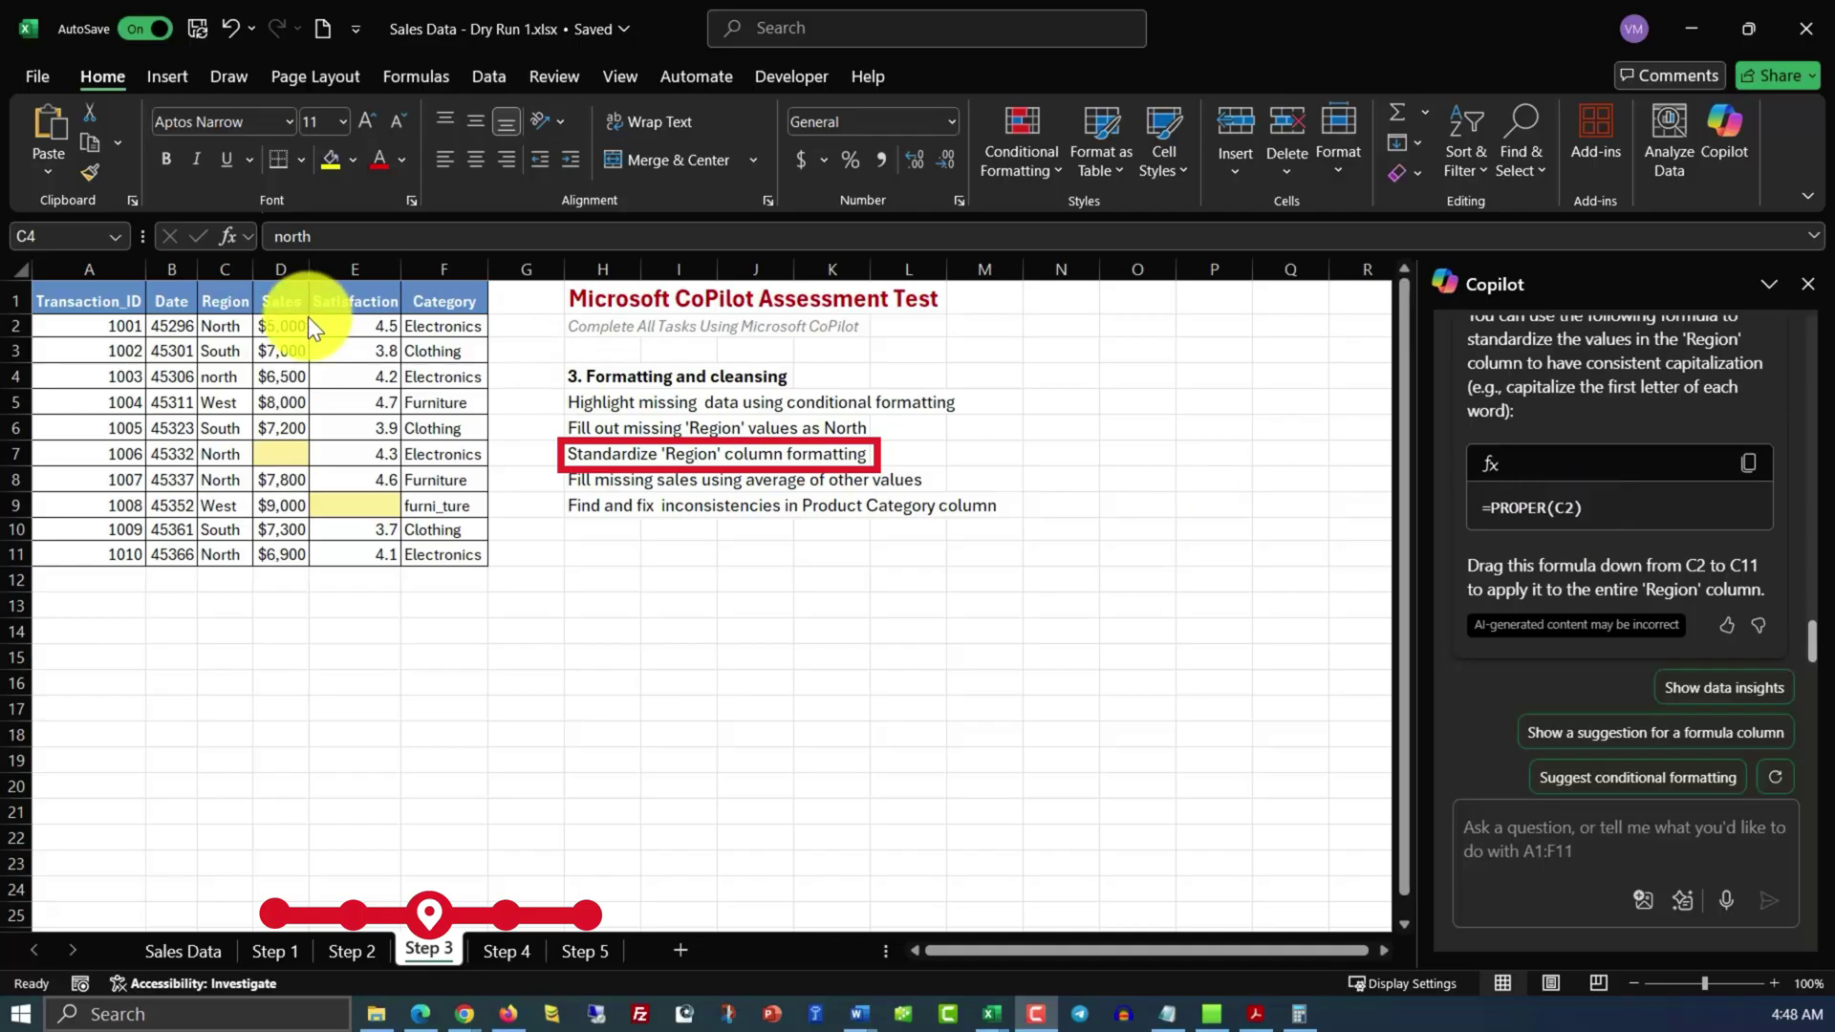
click(281, 267)
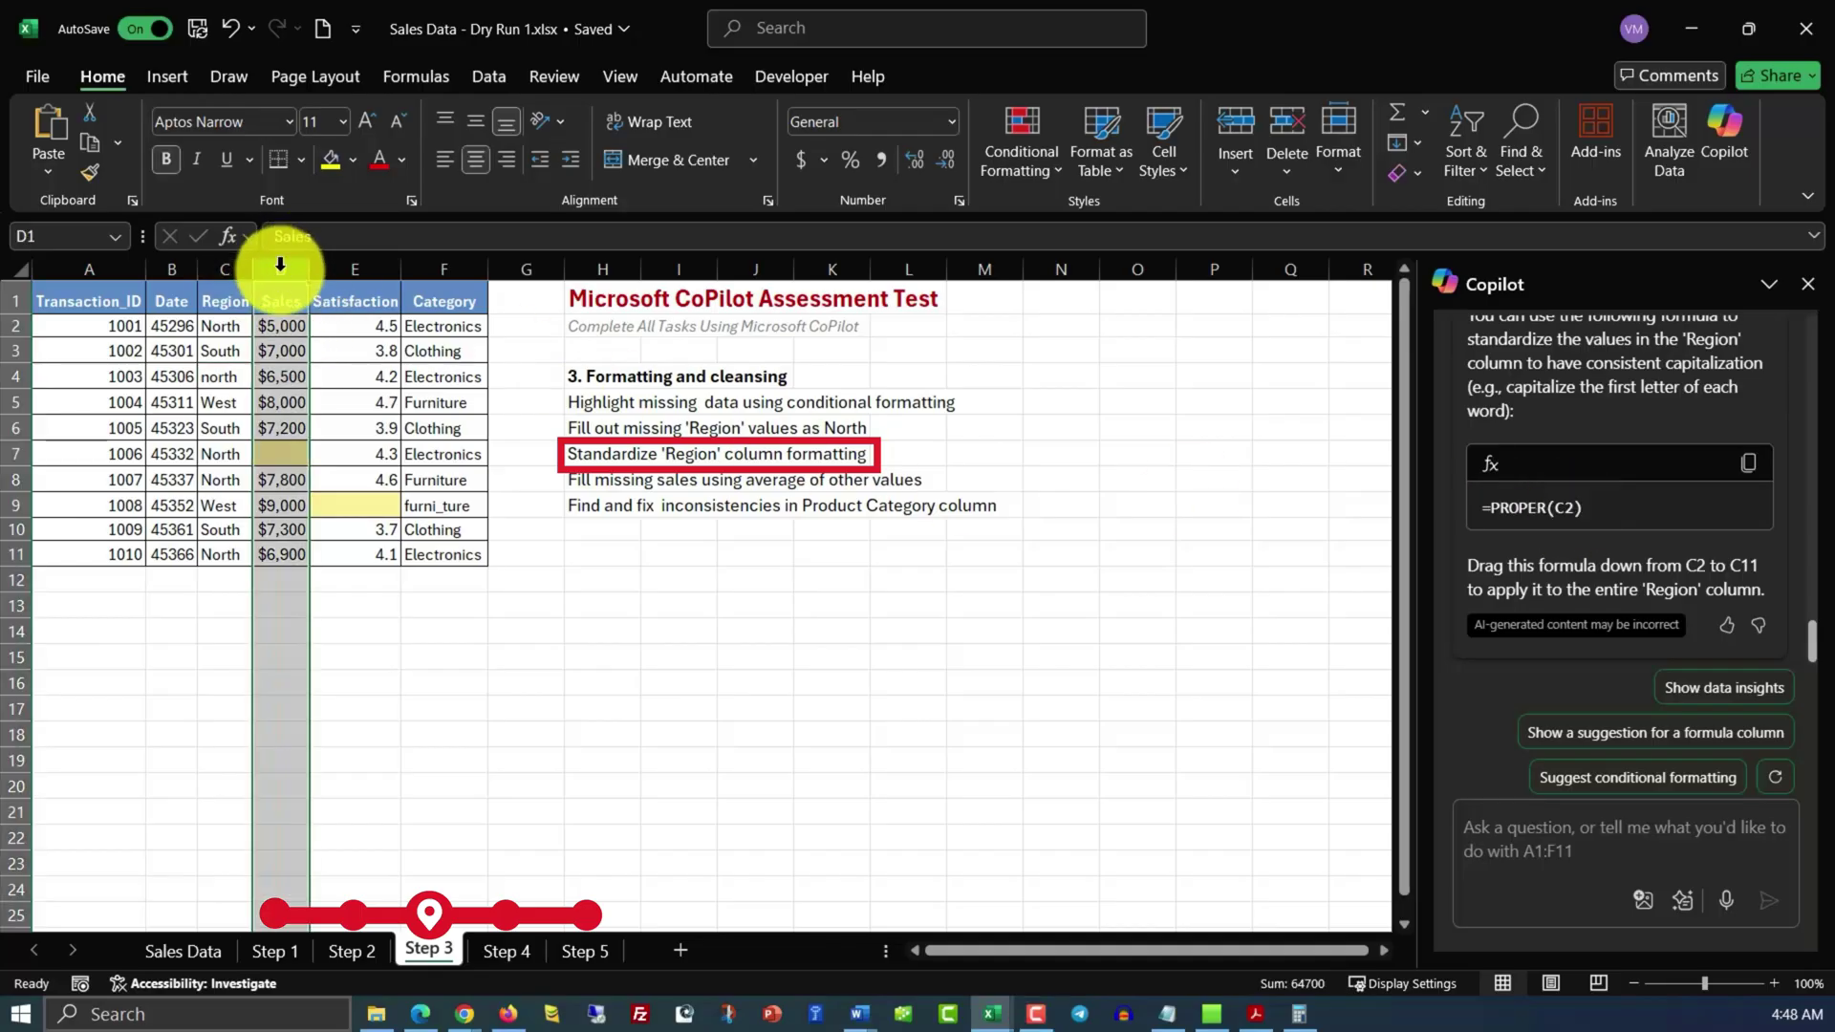
right_click(280, 267)
click(366, 511)
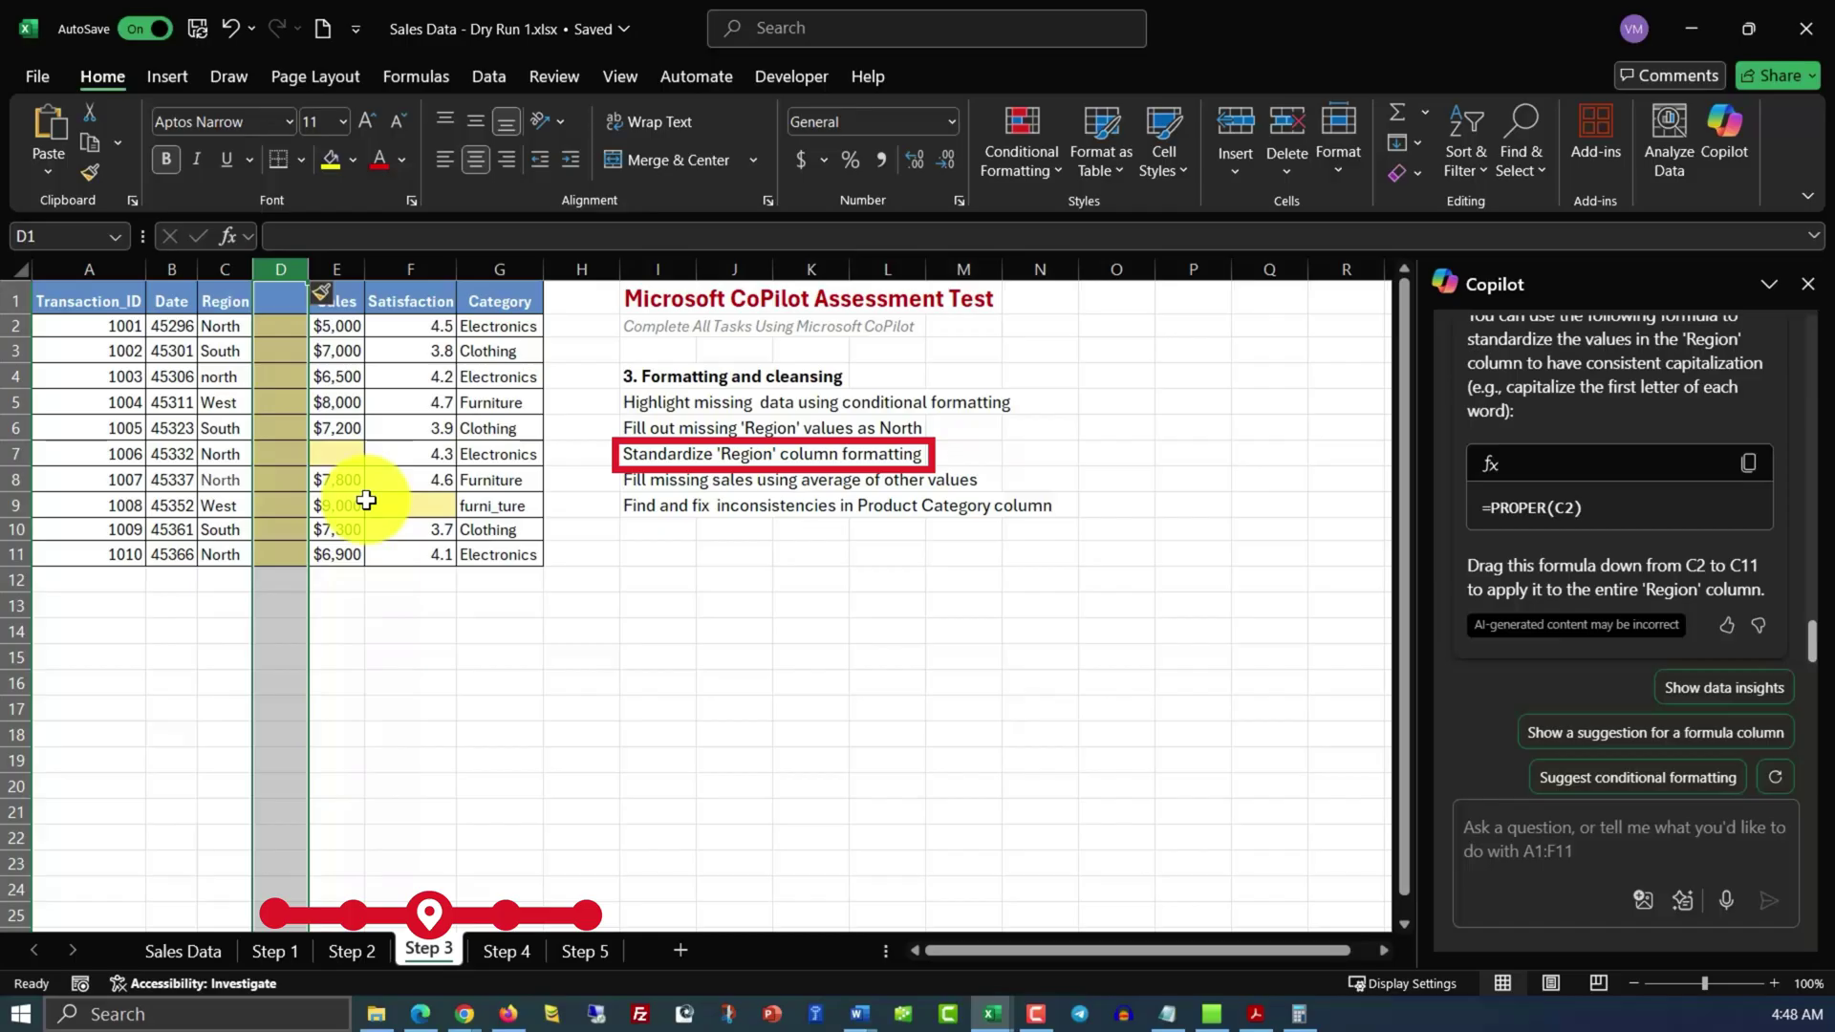
click(226, 302)
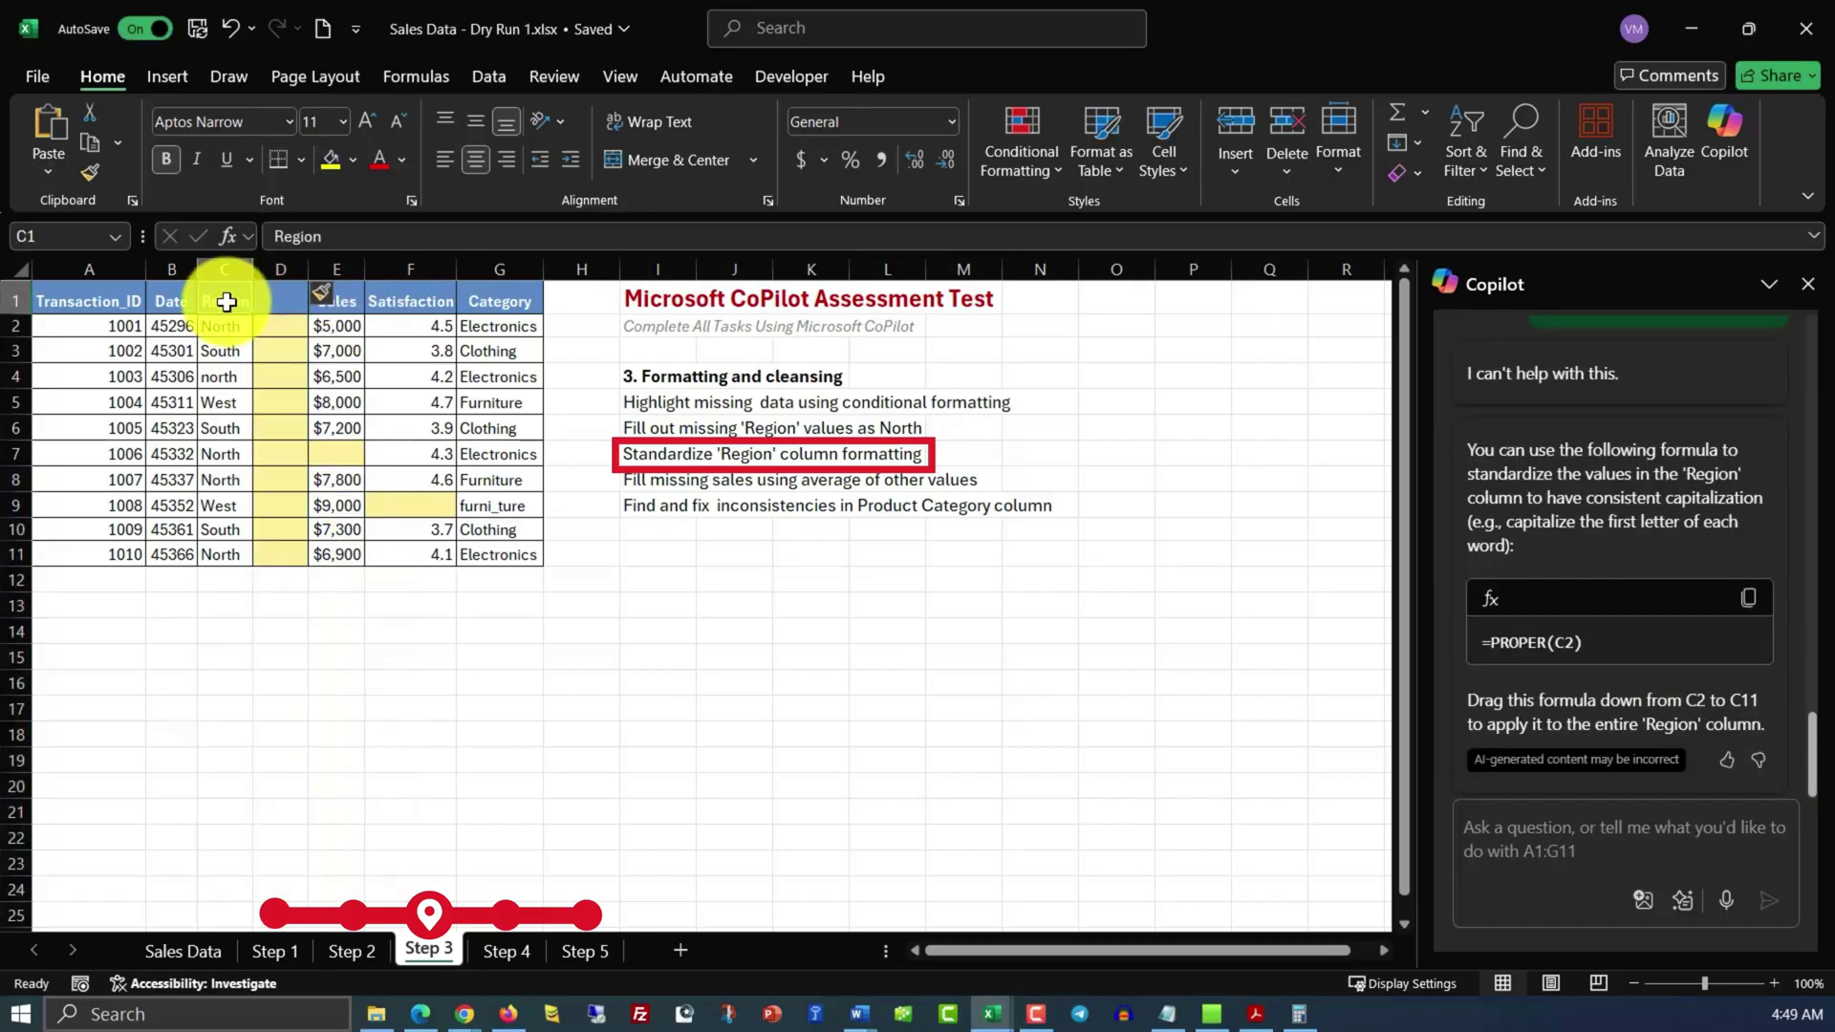
click(90, 146)
key(Right)
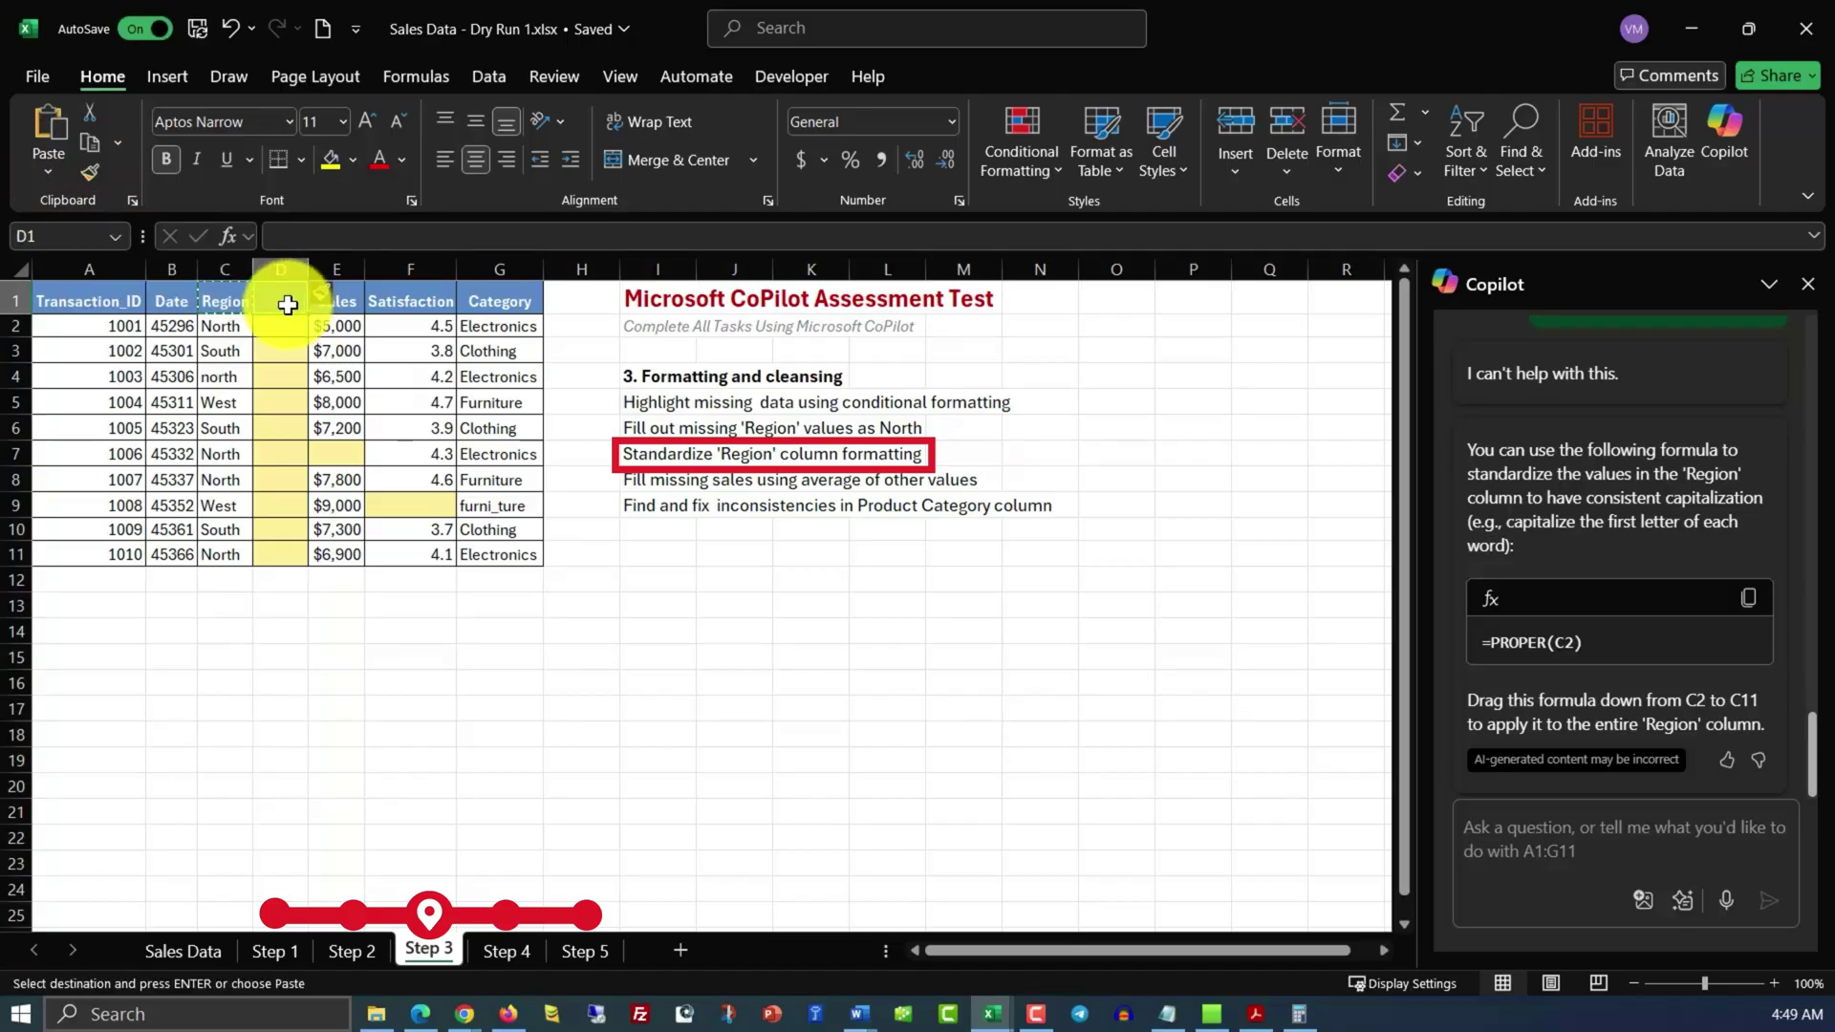
click(49, 124)
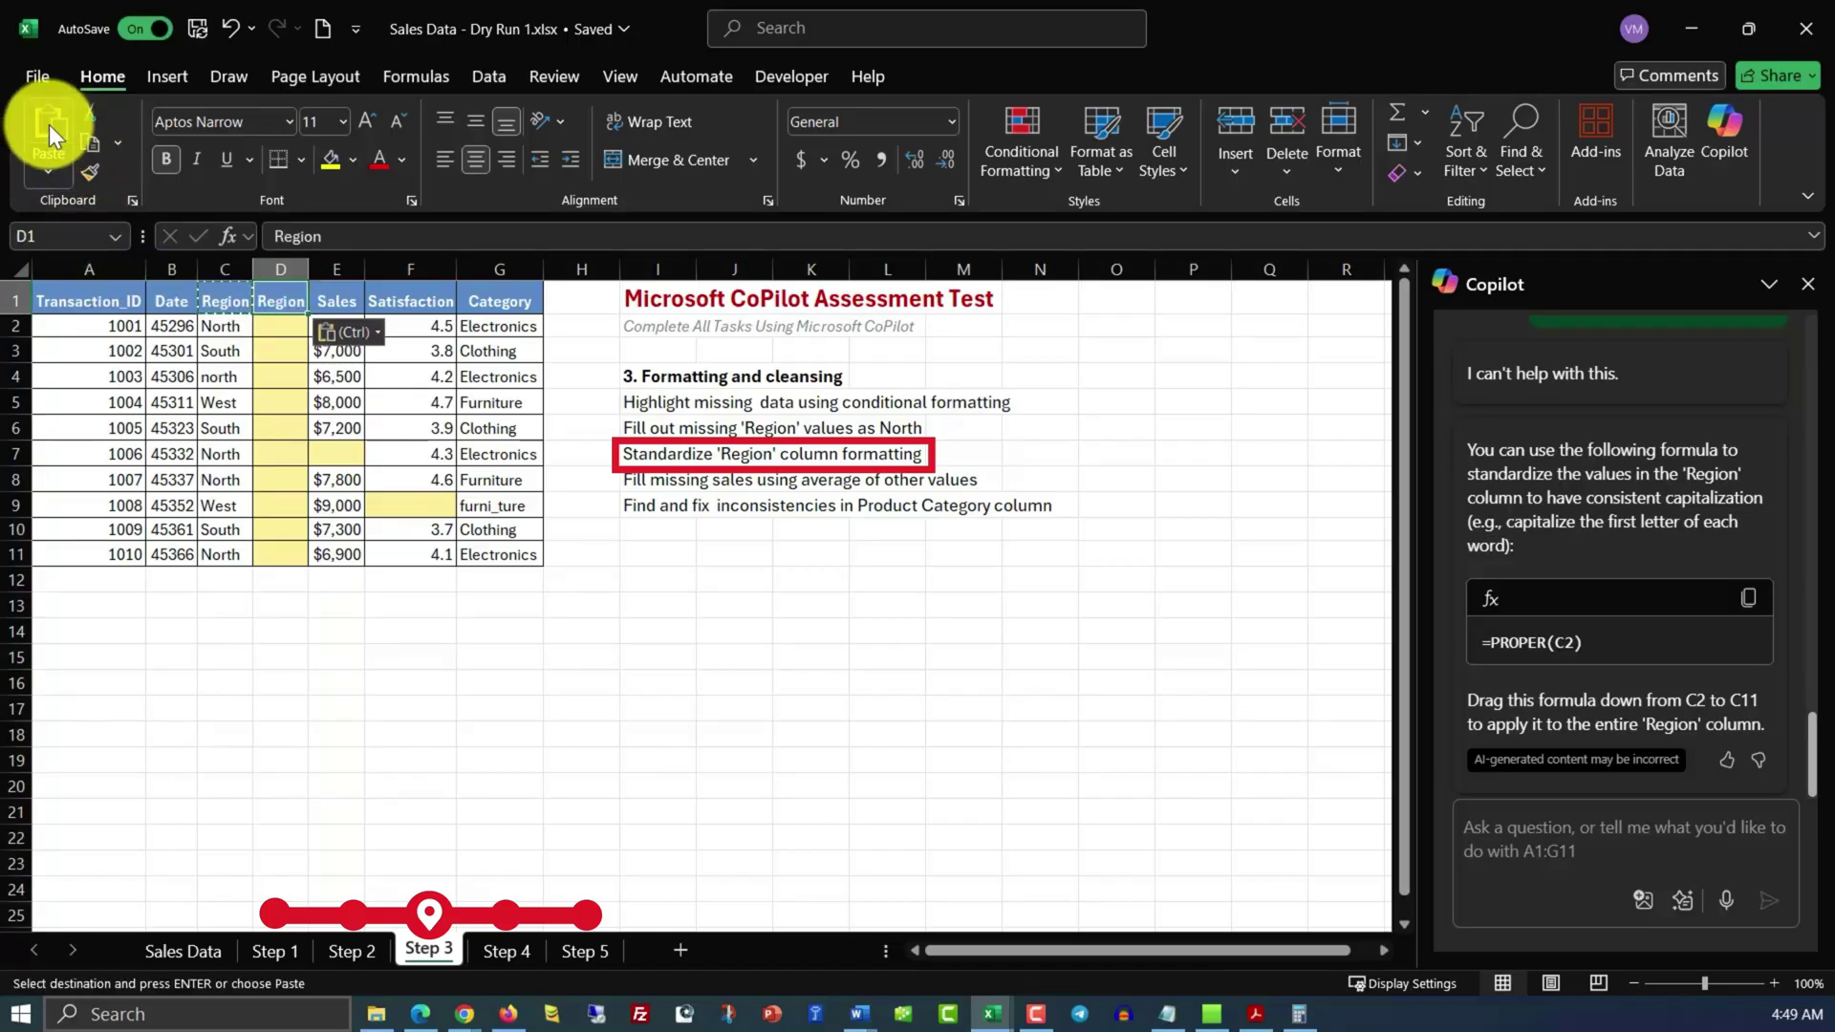
key(Return)
Fill D2:D11 with =PROPER(C2) and hide the original Region column C.
click(1751, 604)
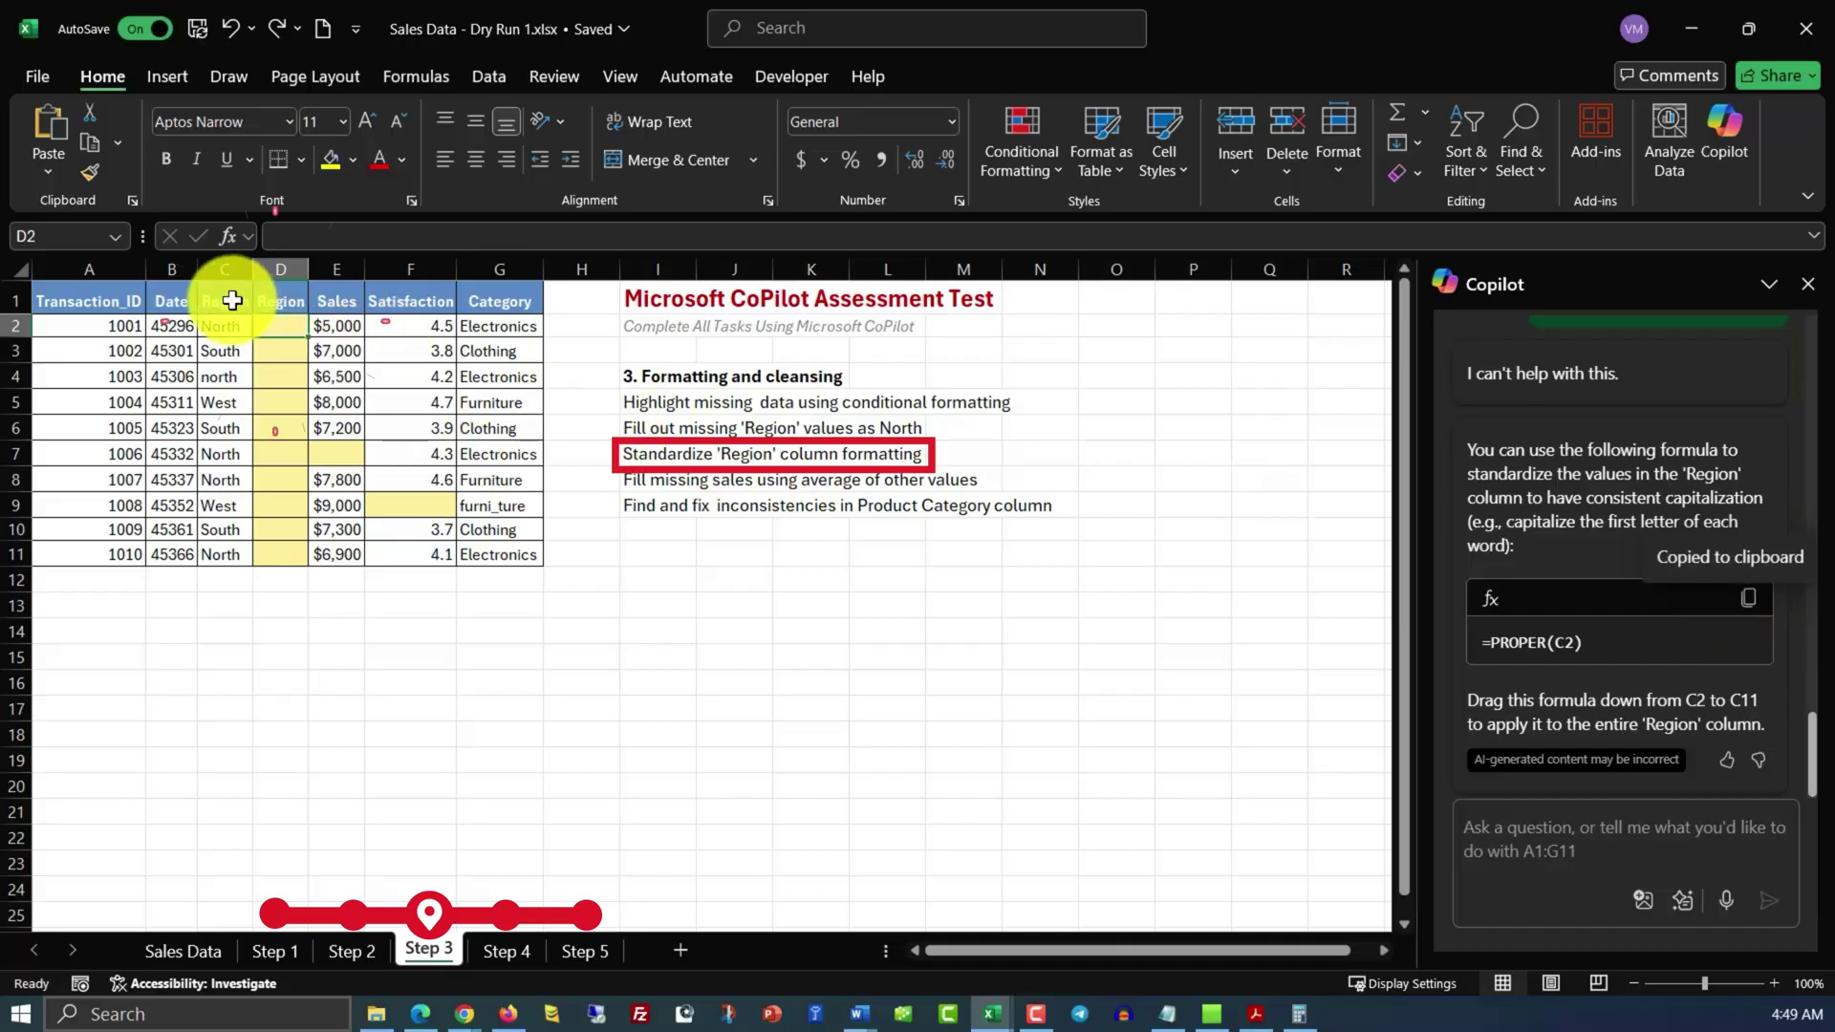
click(53, 134)
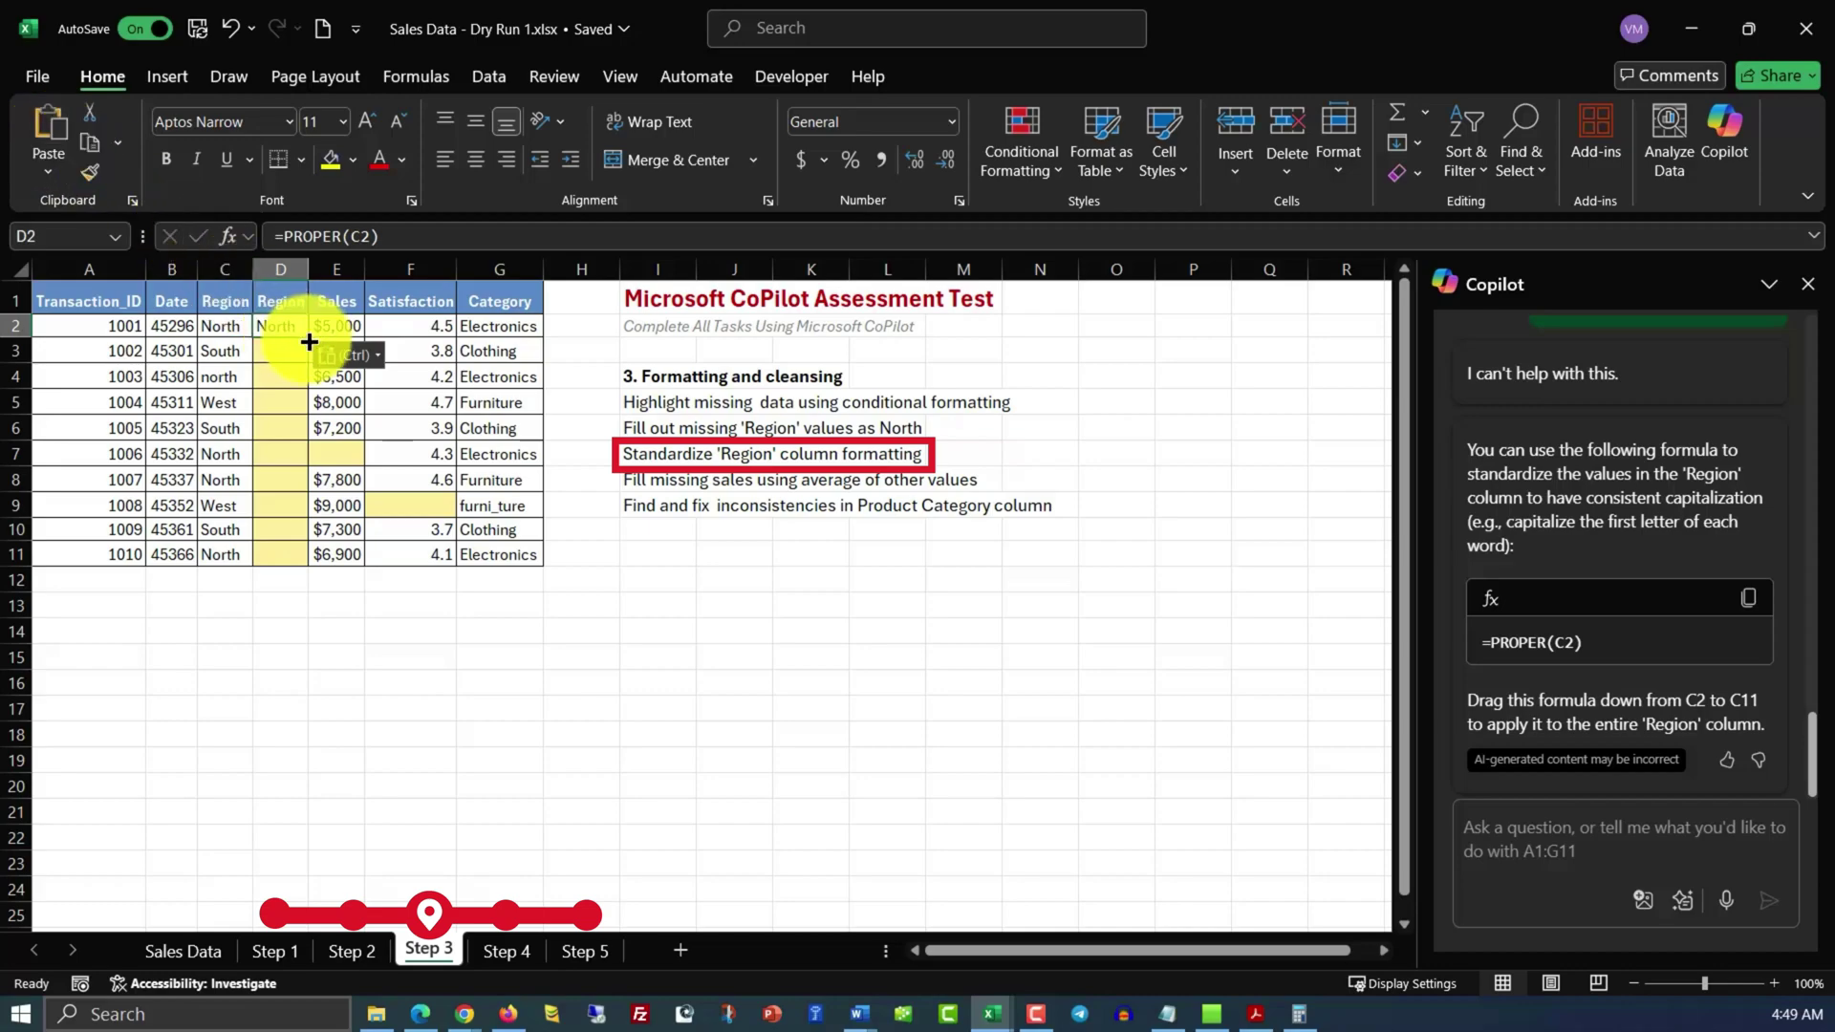
drag(309, 338, 303, 570)
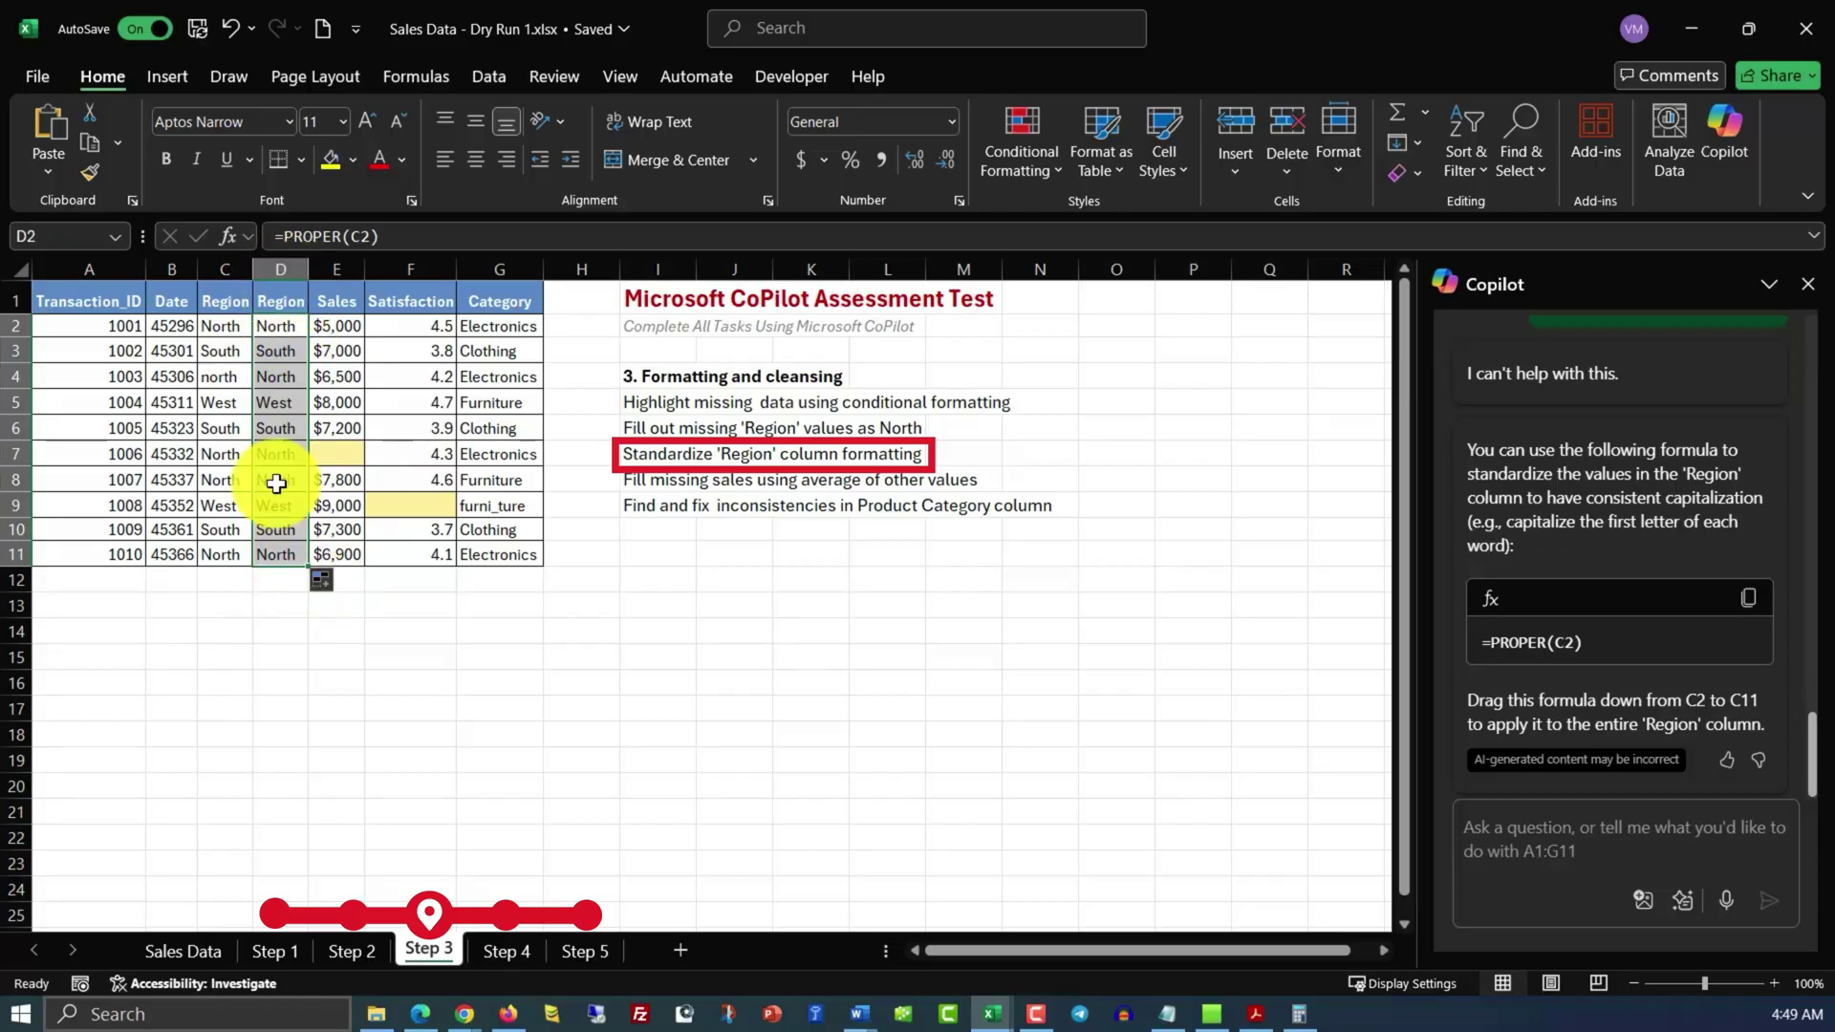
click(233, 270)
right_click(235, 277)
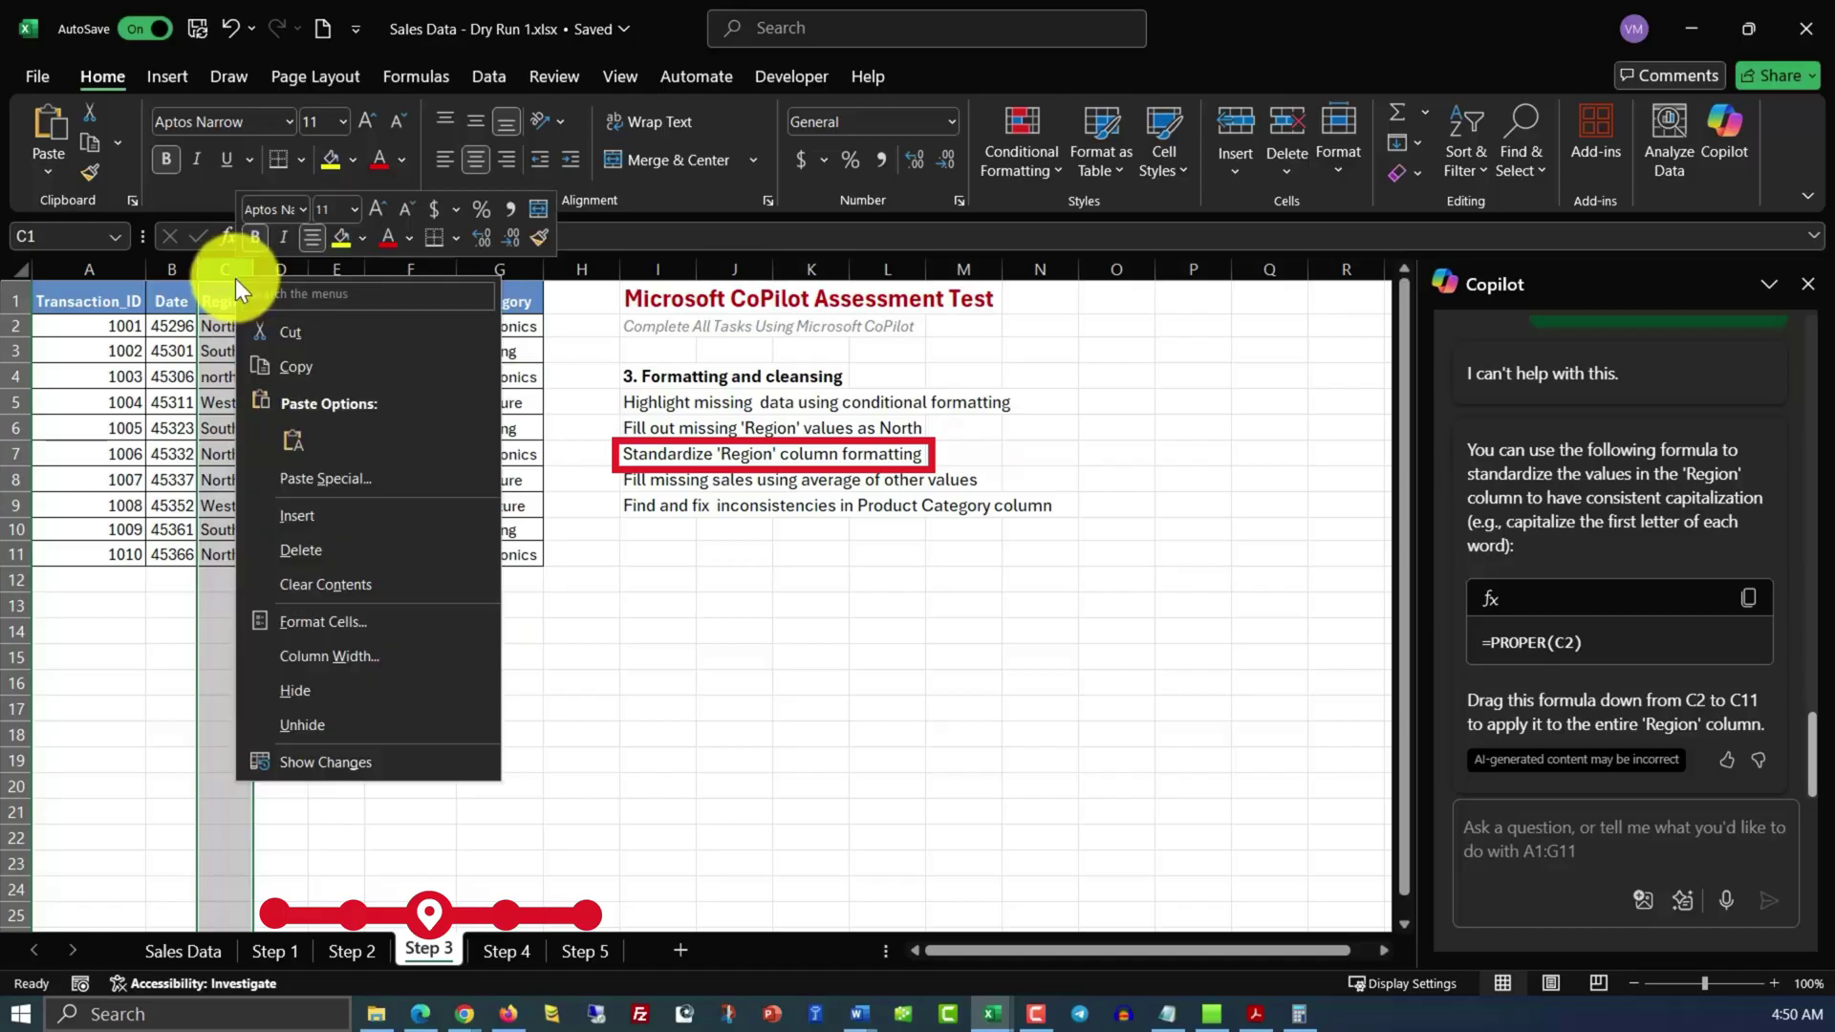
click(321, 682)
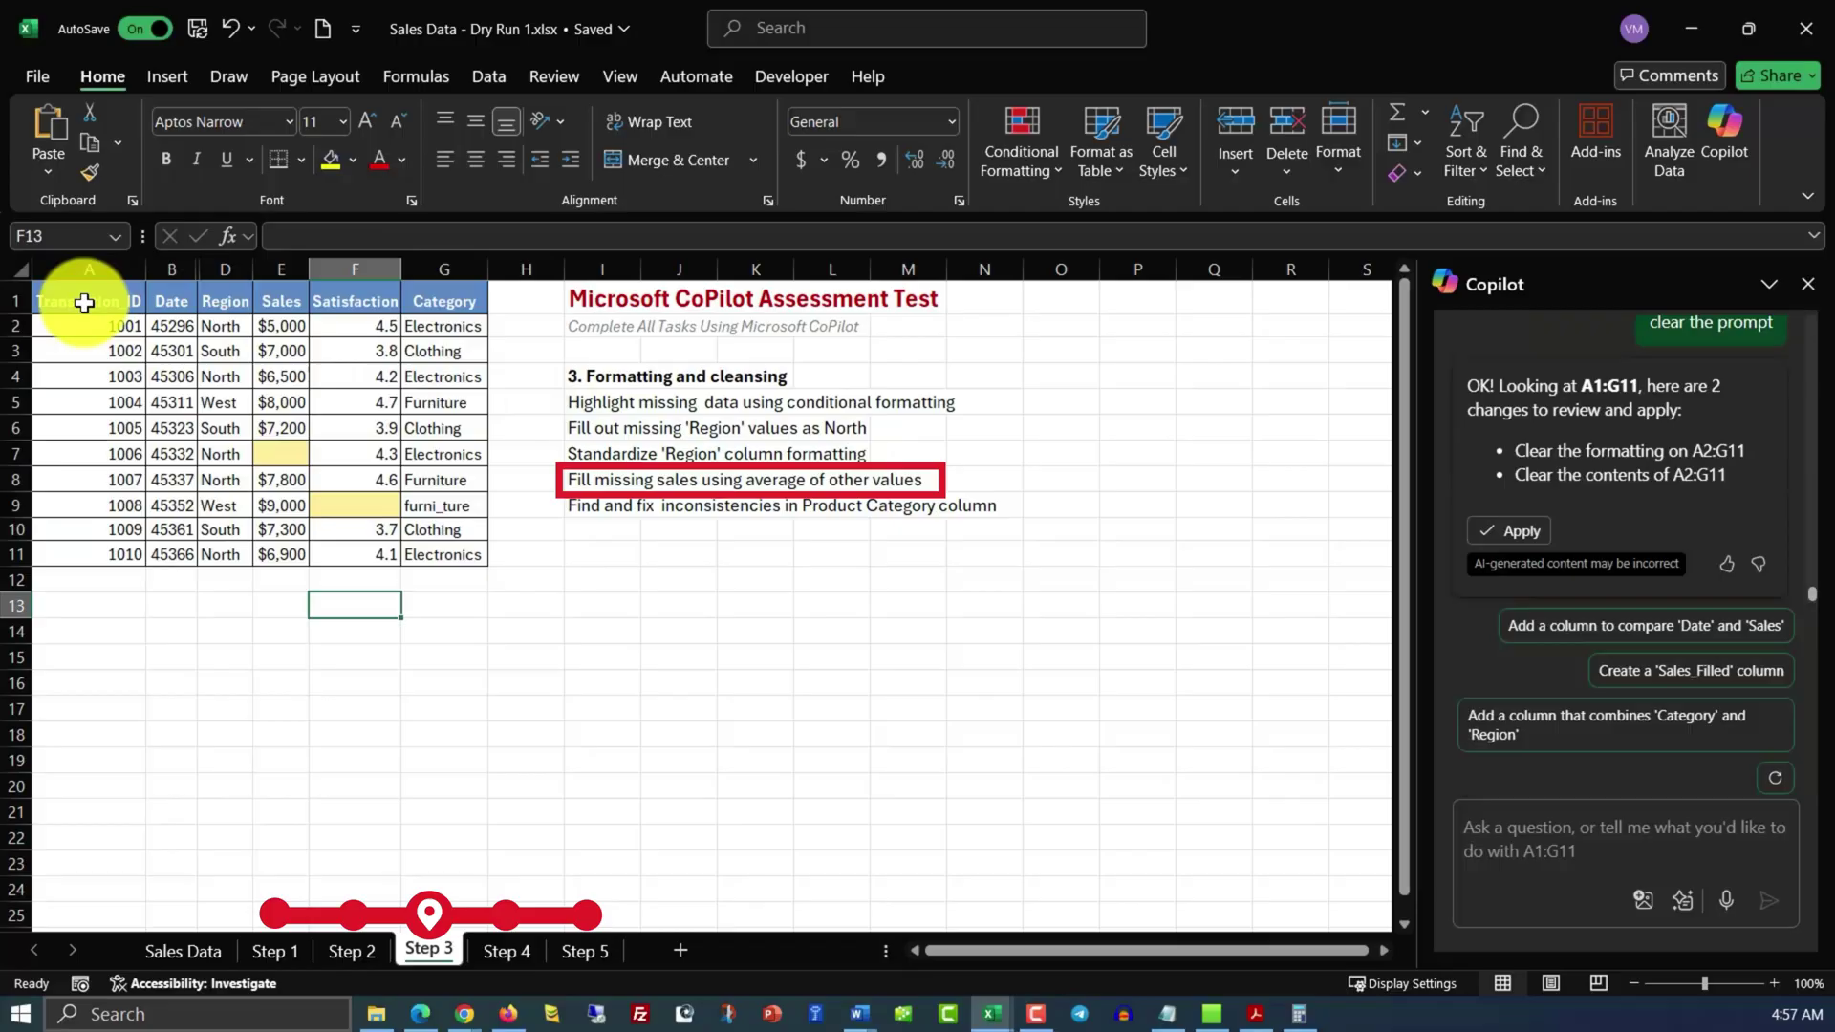
Select the table and ask Copilot to fill missing Sales values with the column average.
drag(73, 299, 443, 545)
click(1521, 828)
key(ctrl+v)
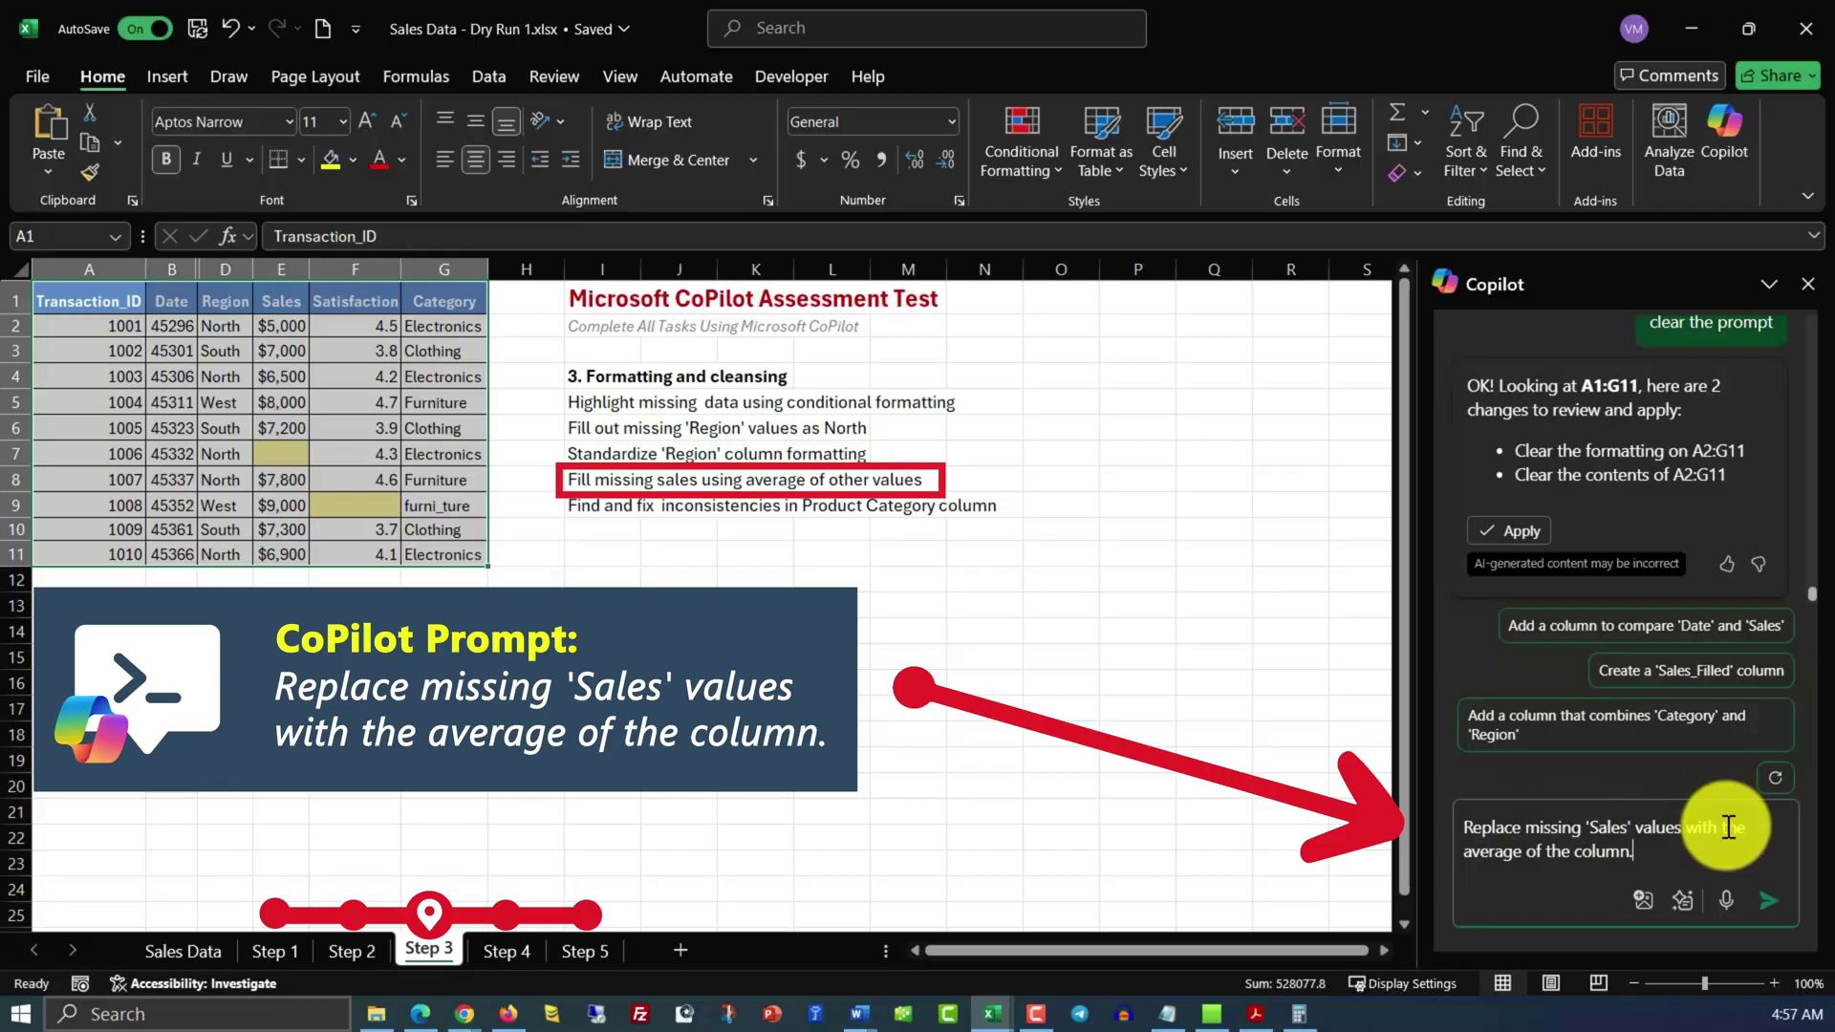
click(1747, 904)
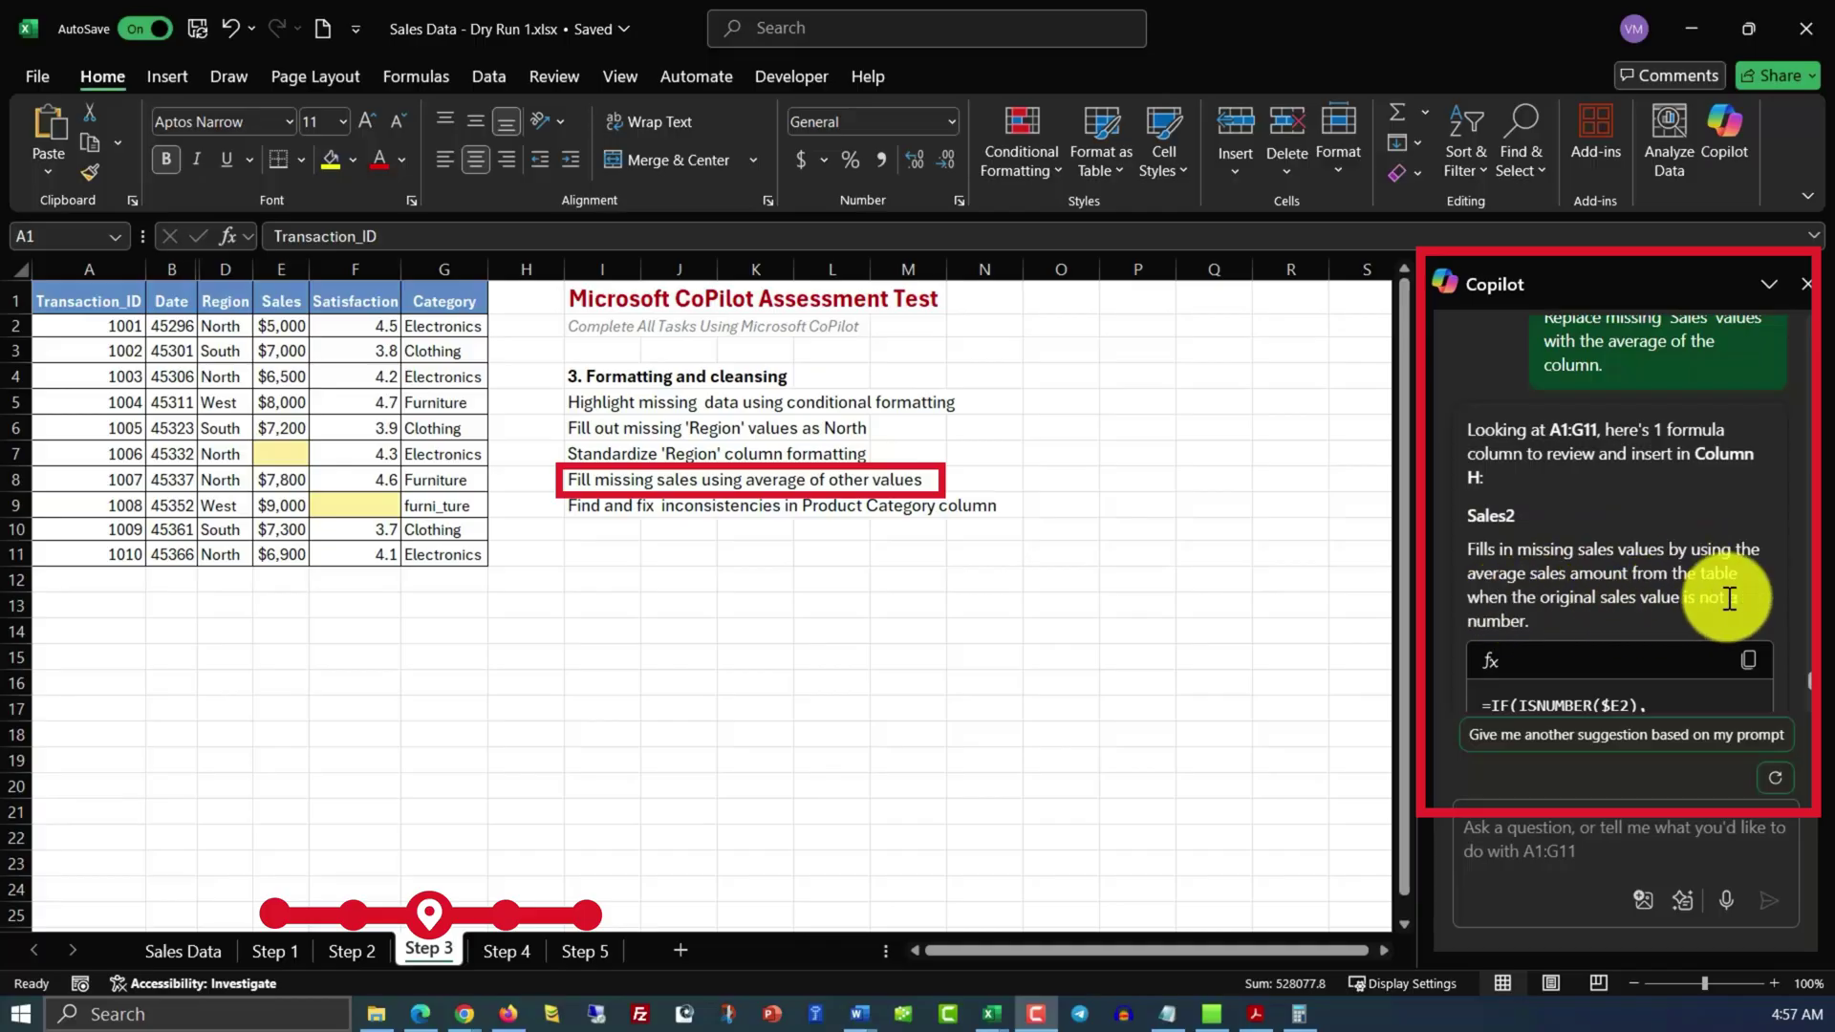
scroll(1576, 635, down, 2)
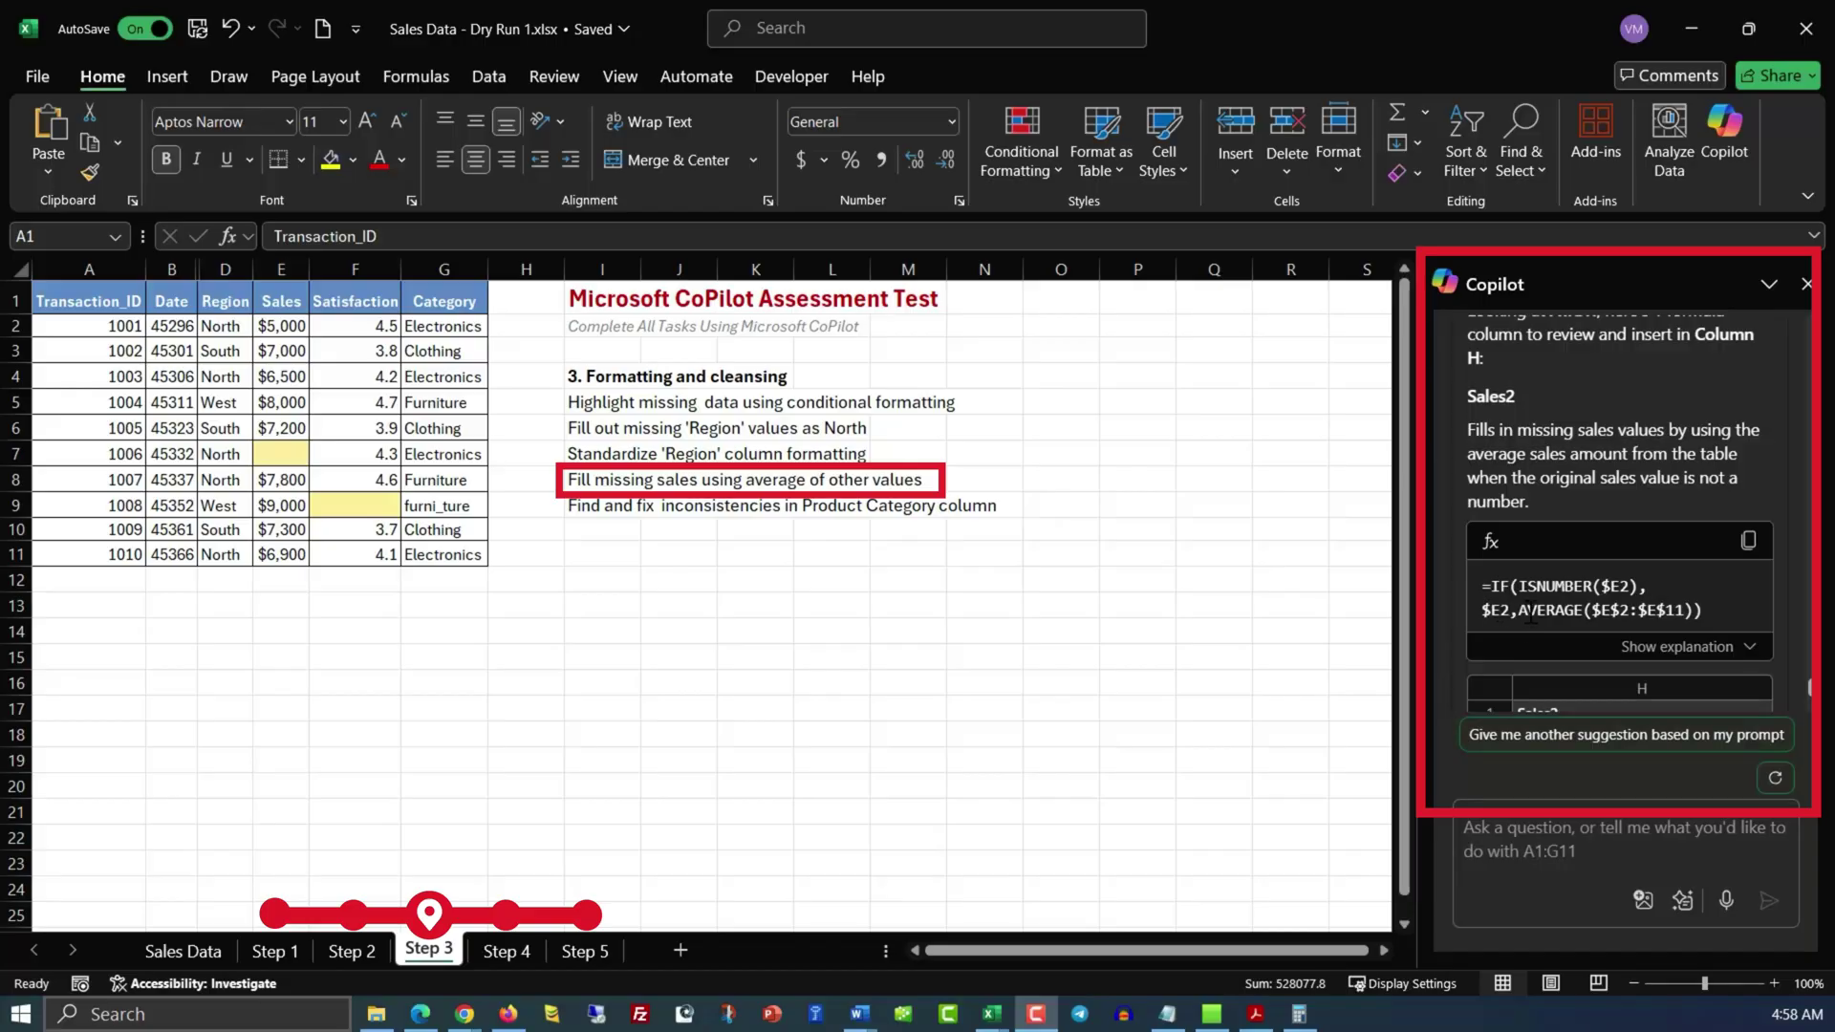
Paste Copilot's ISNUMBER/AVERAGE fill formula into the empty Sales cell E7.
click(1748, 541)
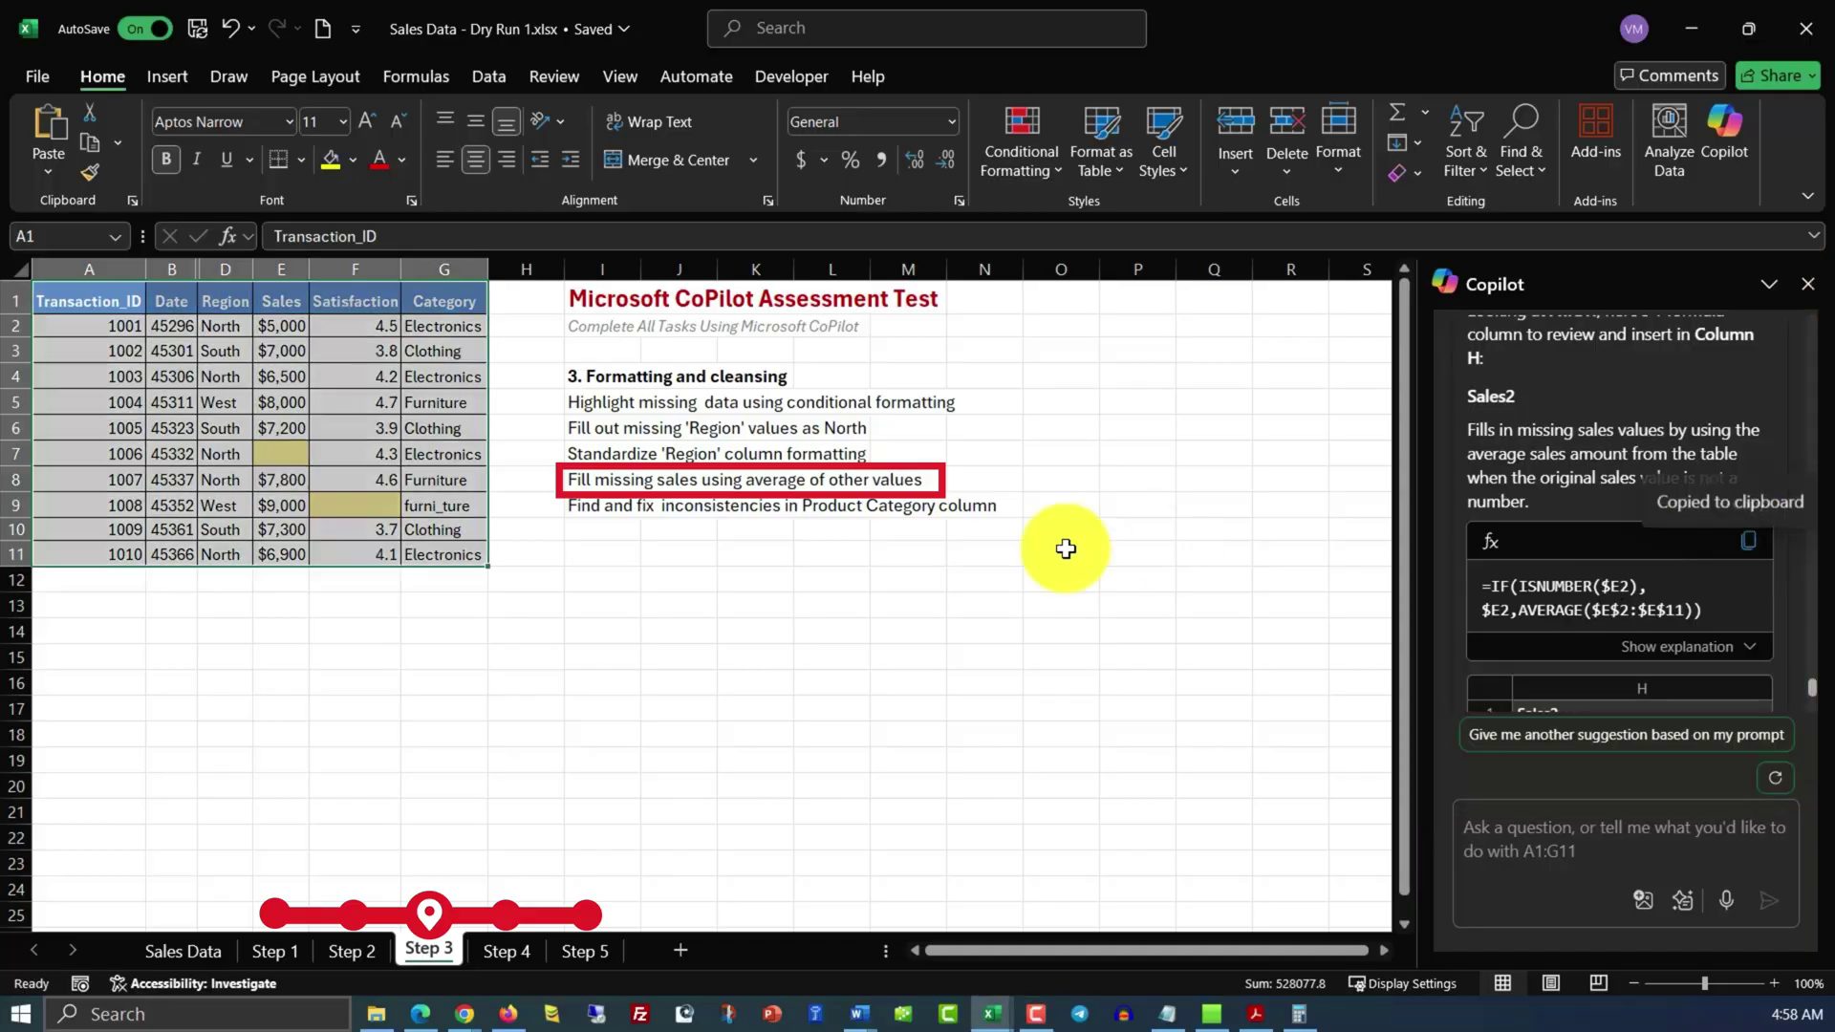
click(285, 455)
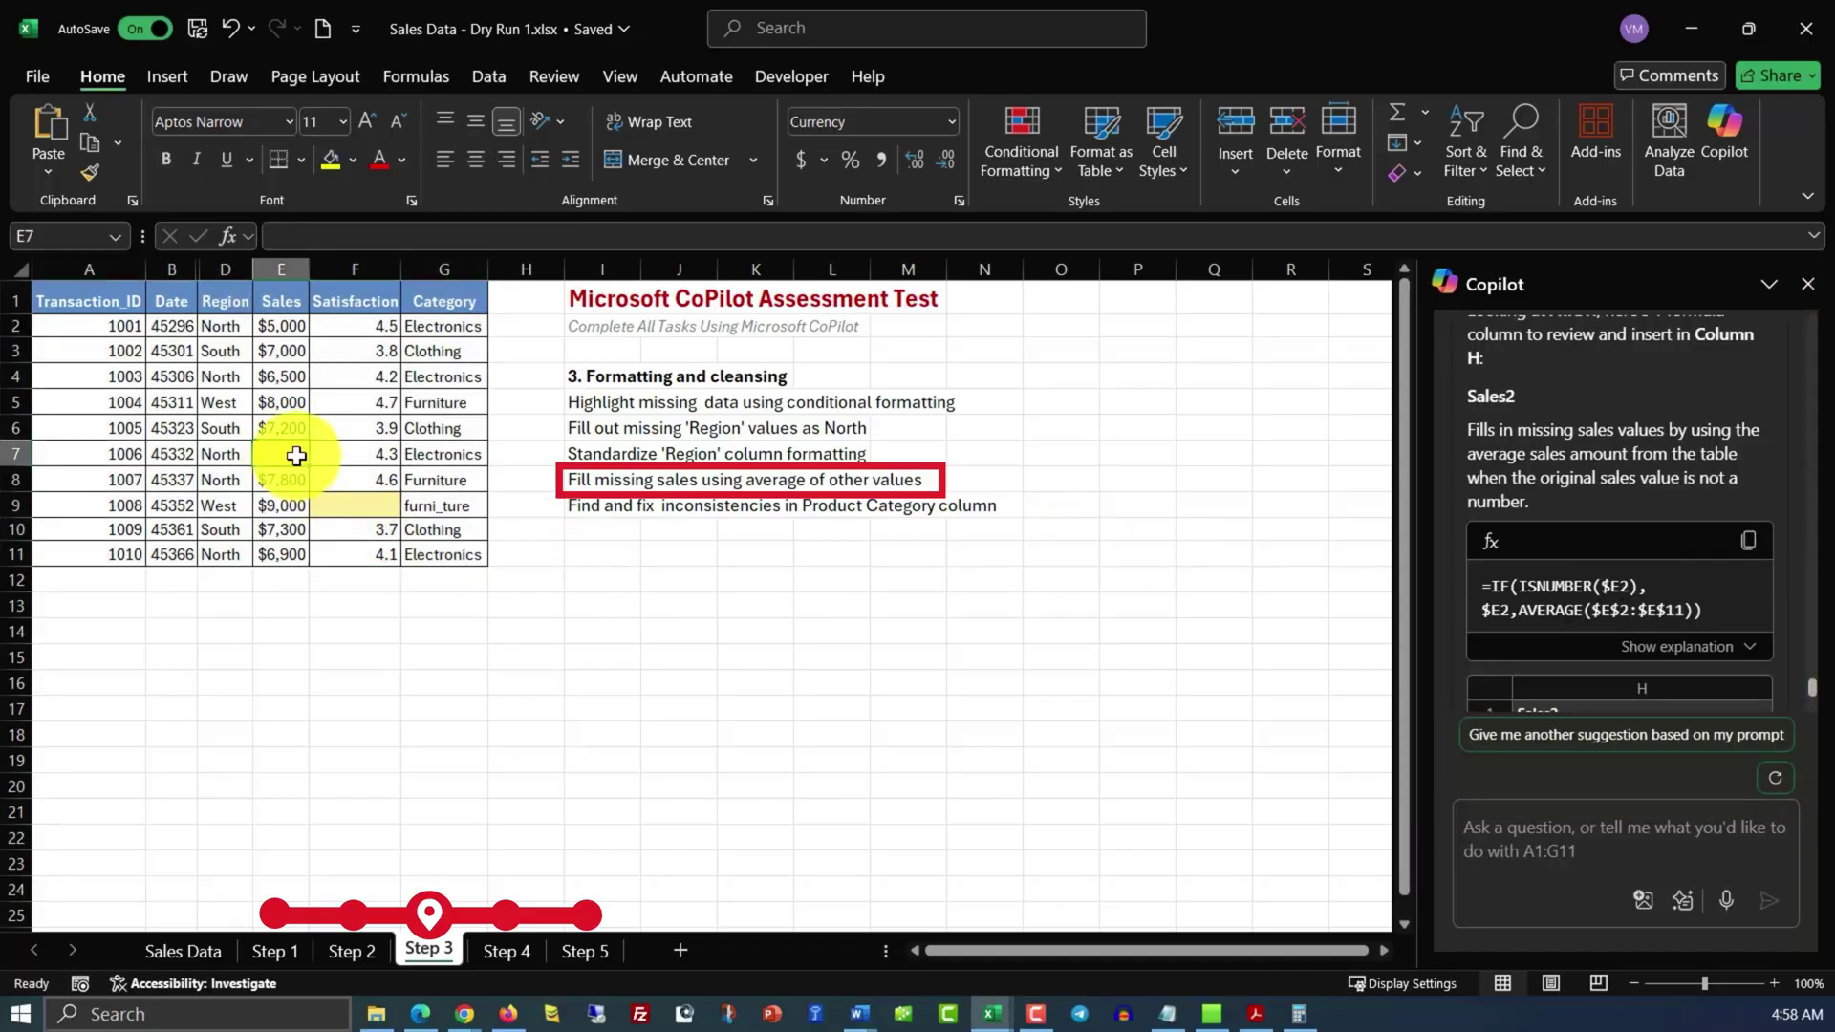
click(48, 123)
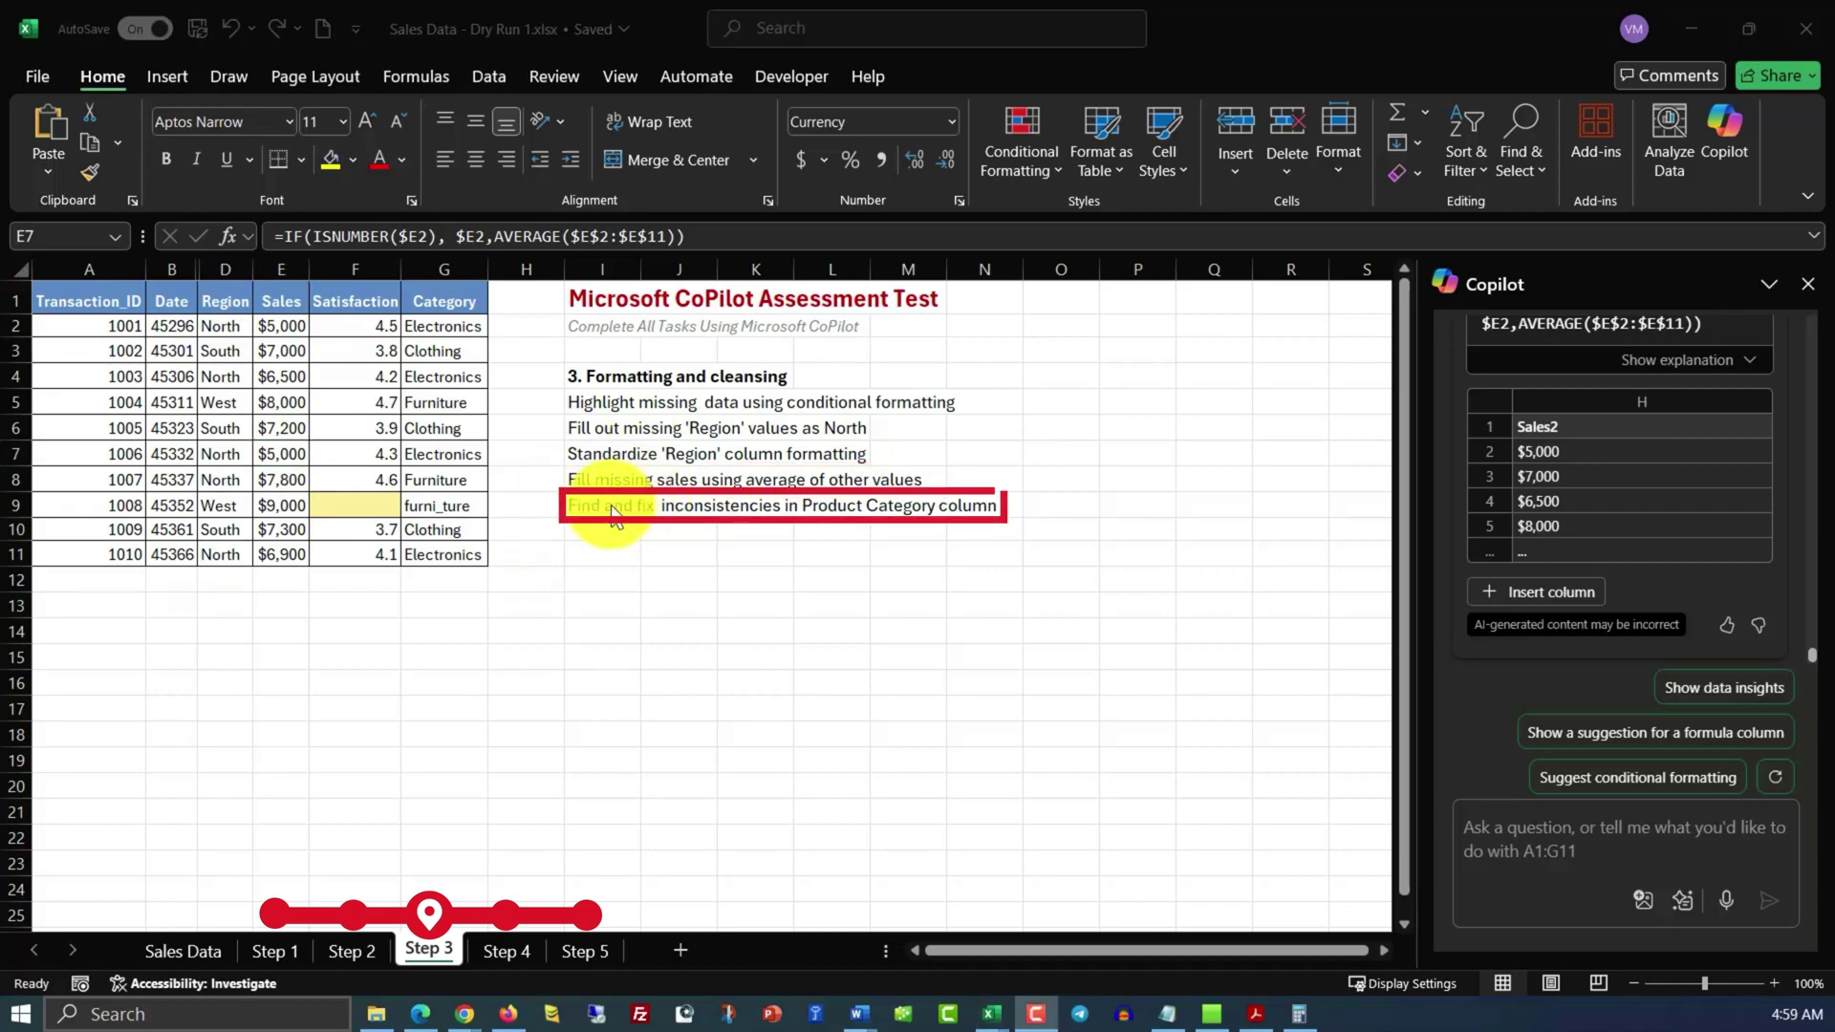
Check the misspelled G9 category, then ask Copilot to verify that the A1:G11 Category values contain only letters.
click(681, 580)
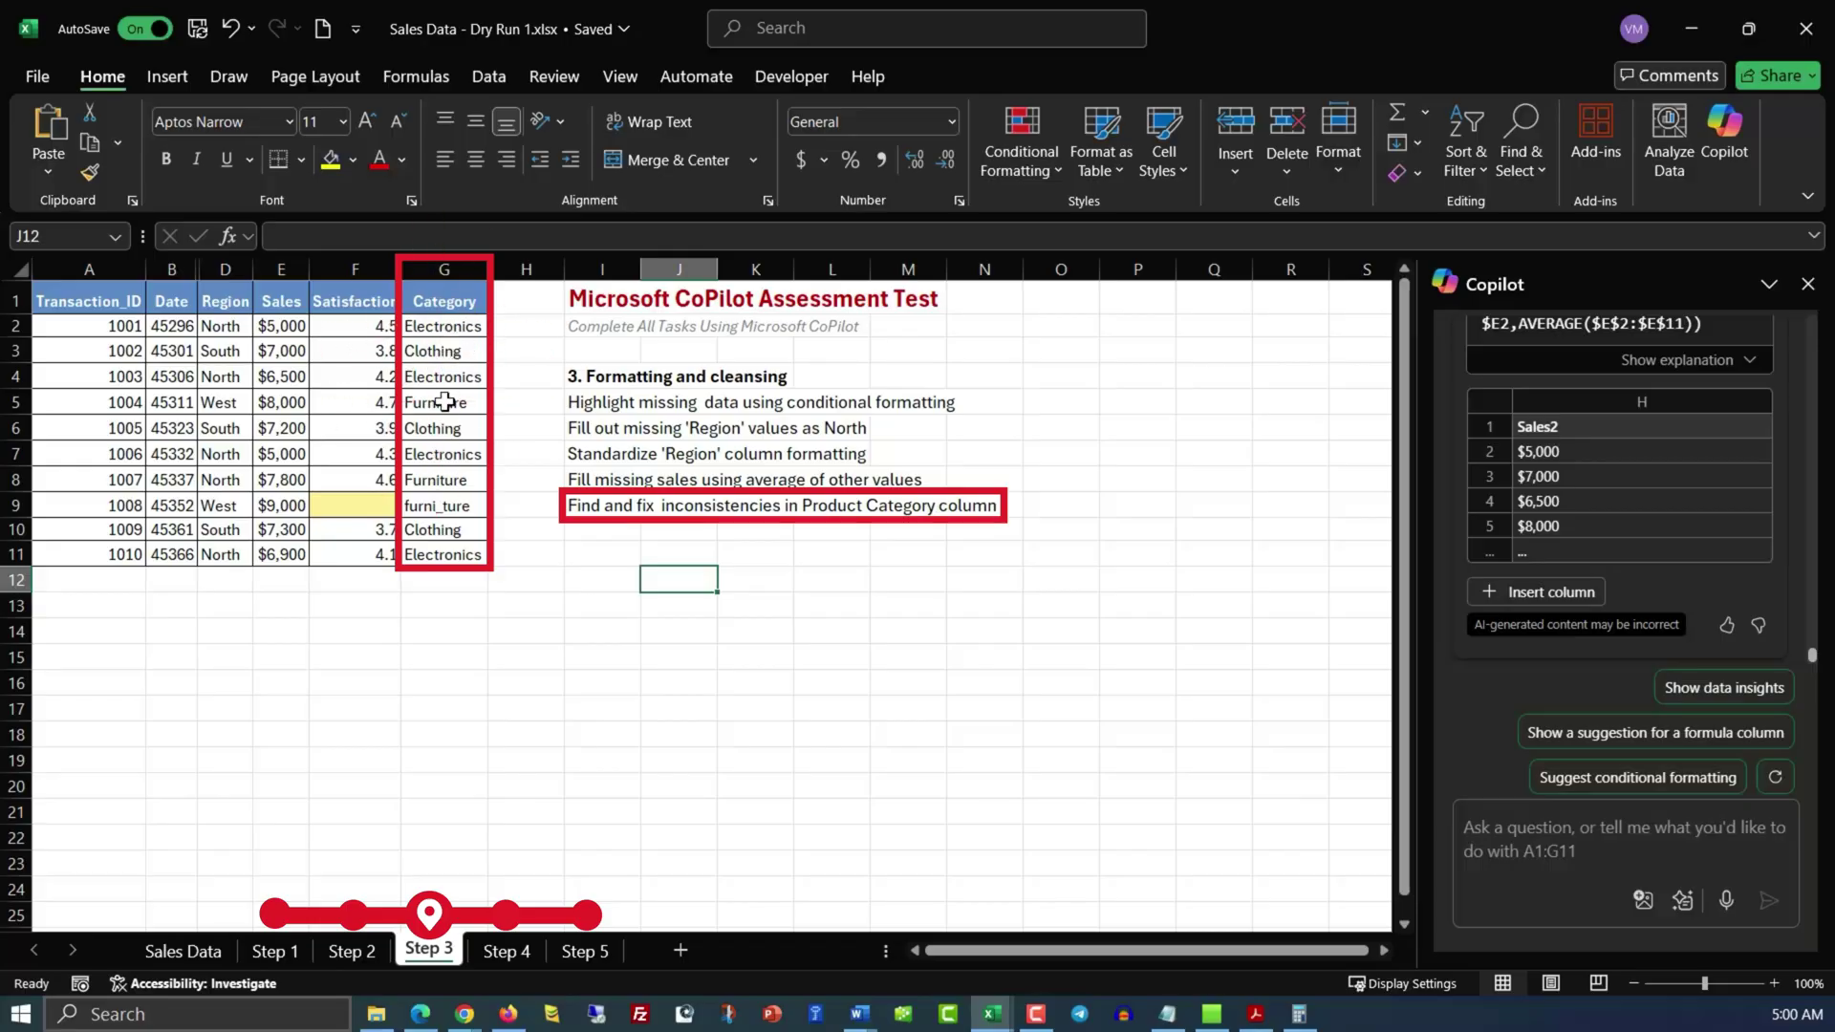
click(452, 509)
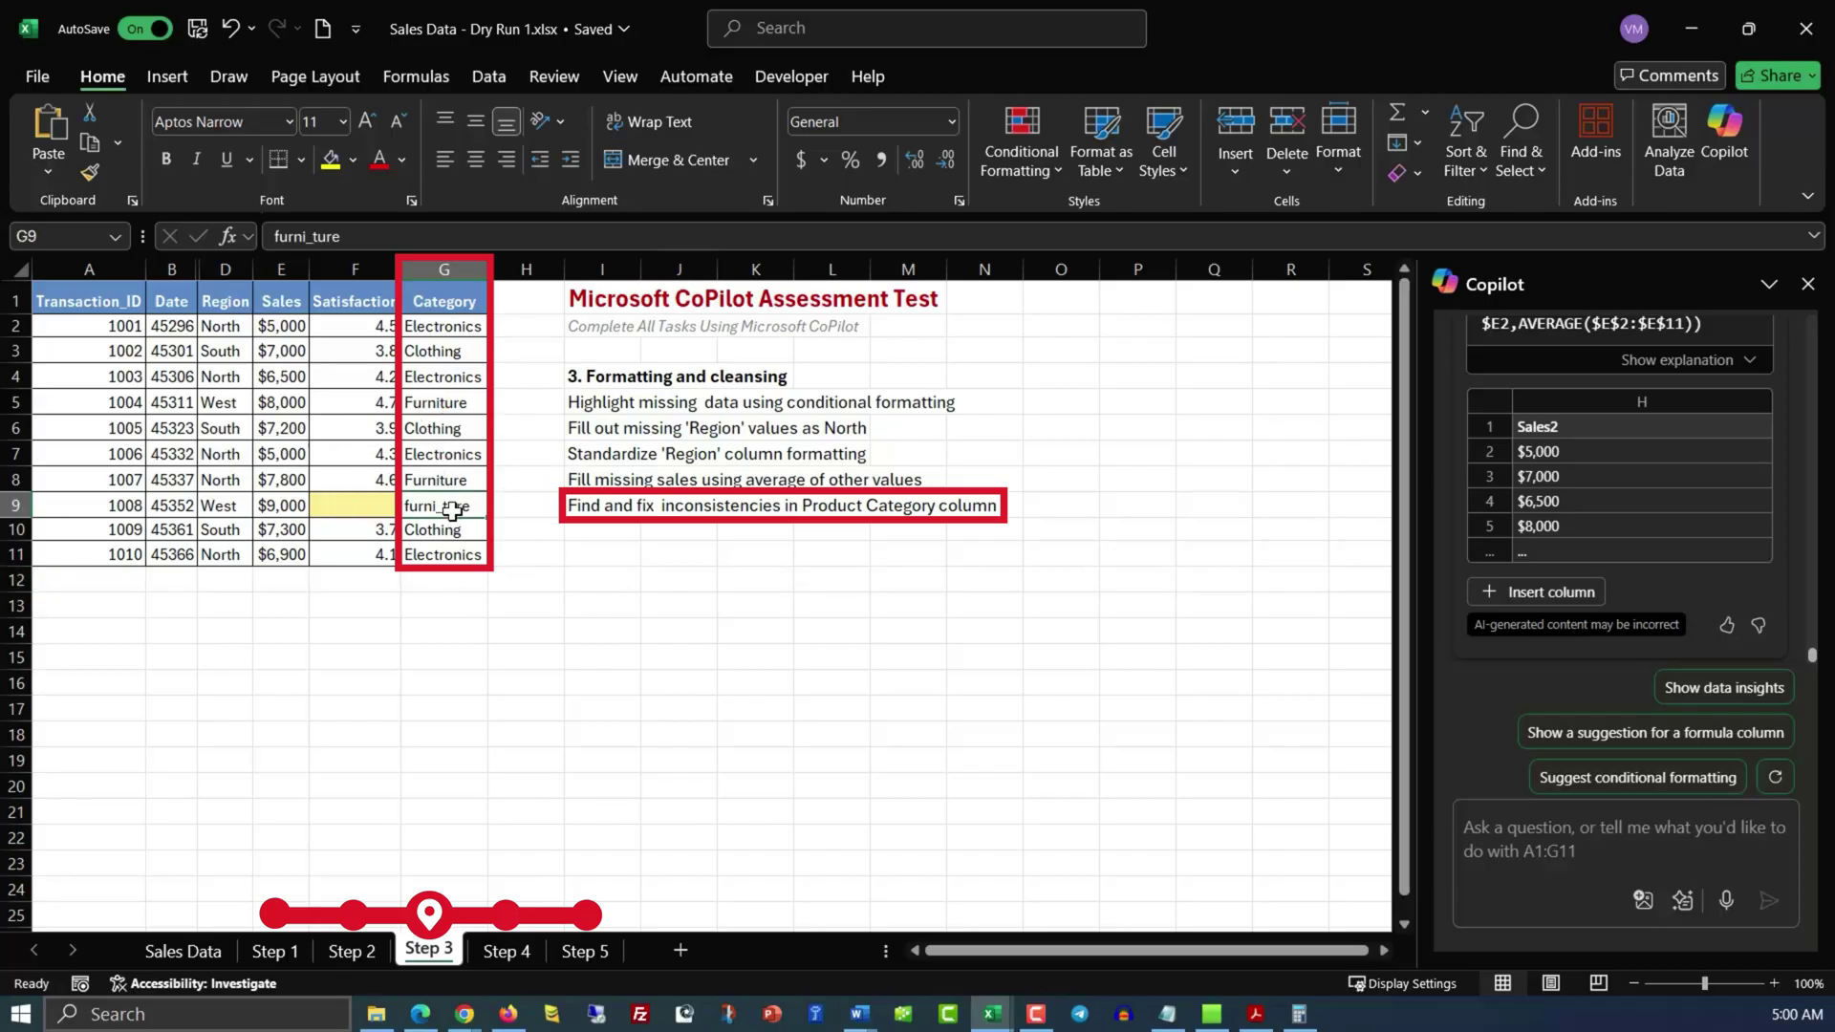
click(438, 516)
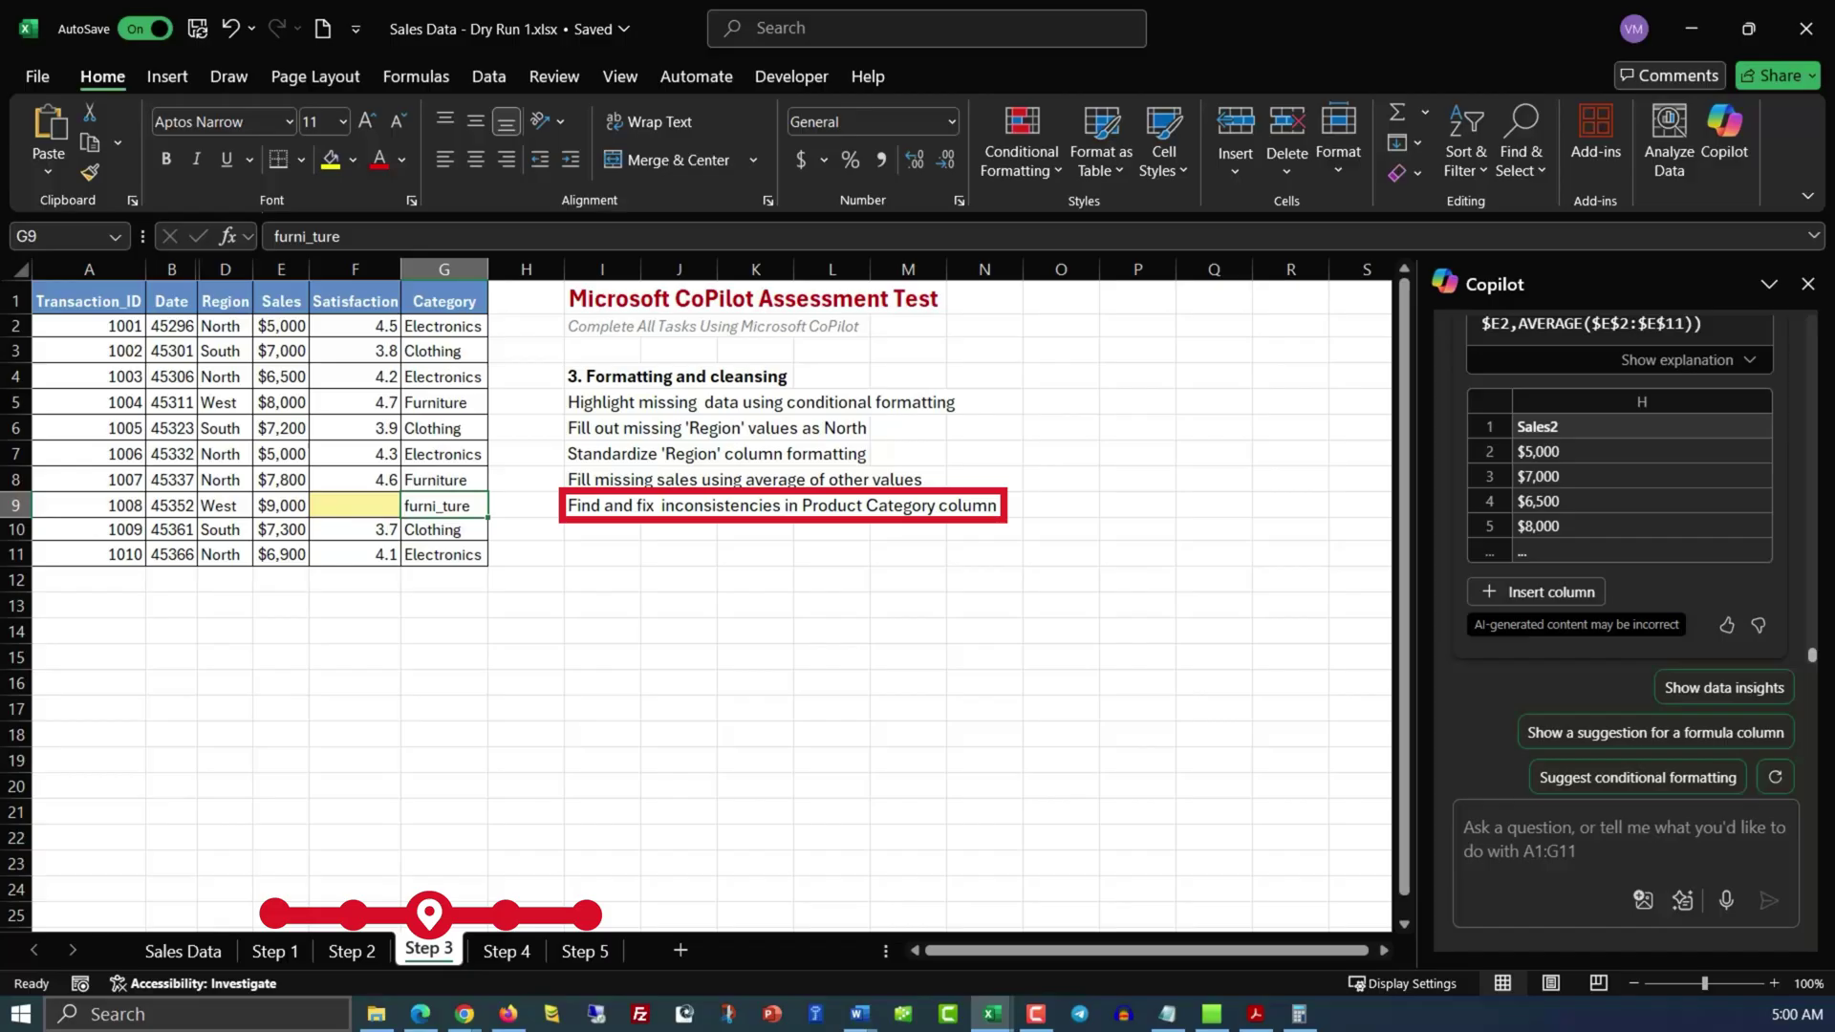
drag(90, 298, 468, 553)
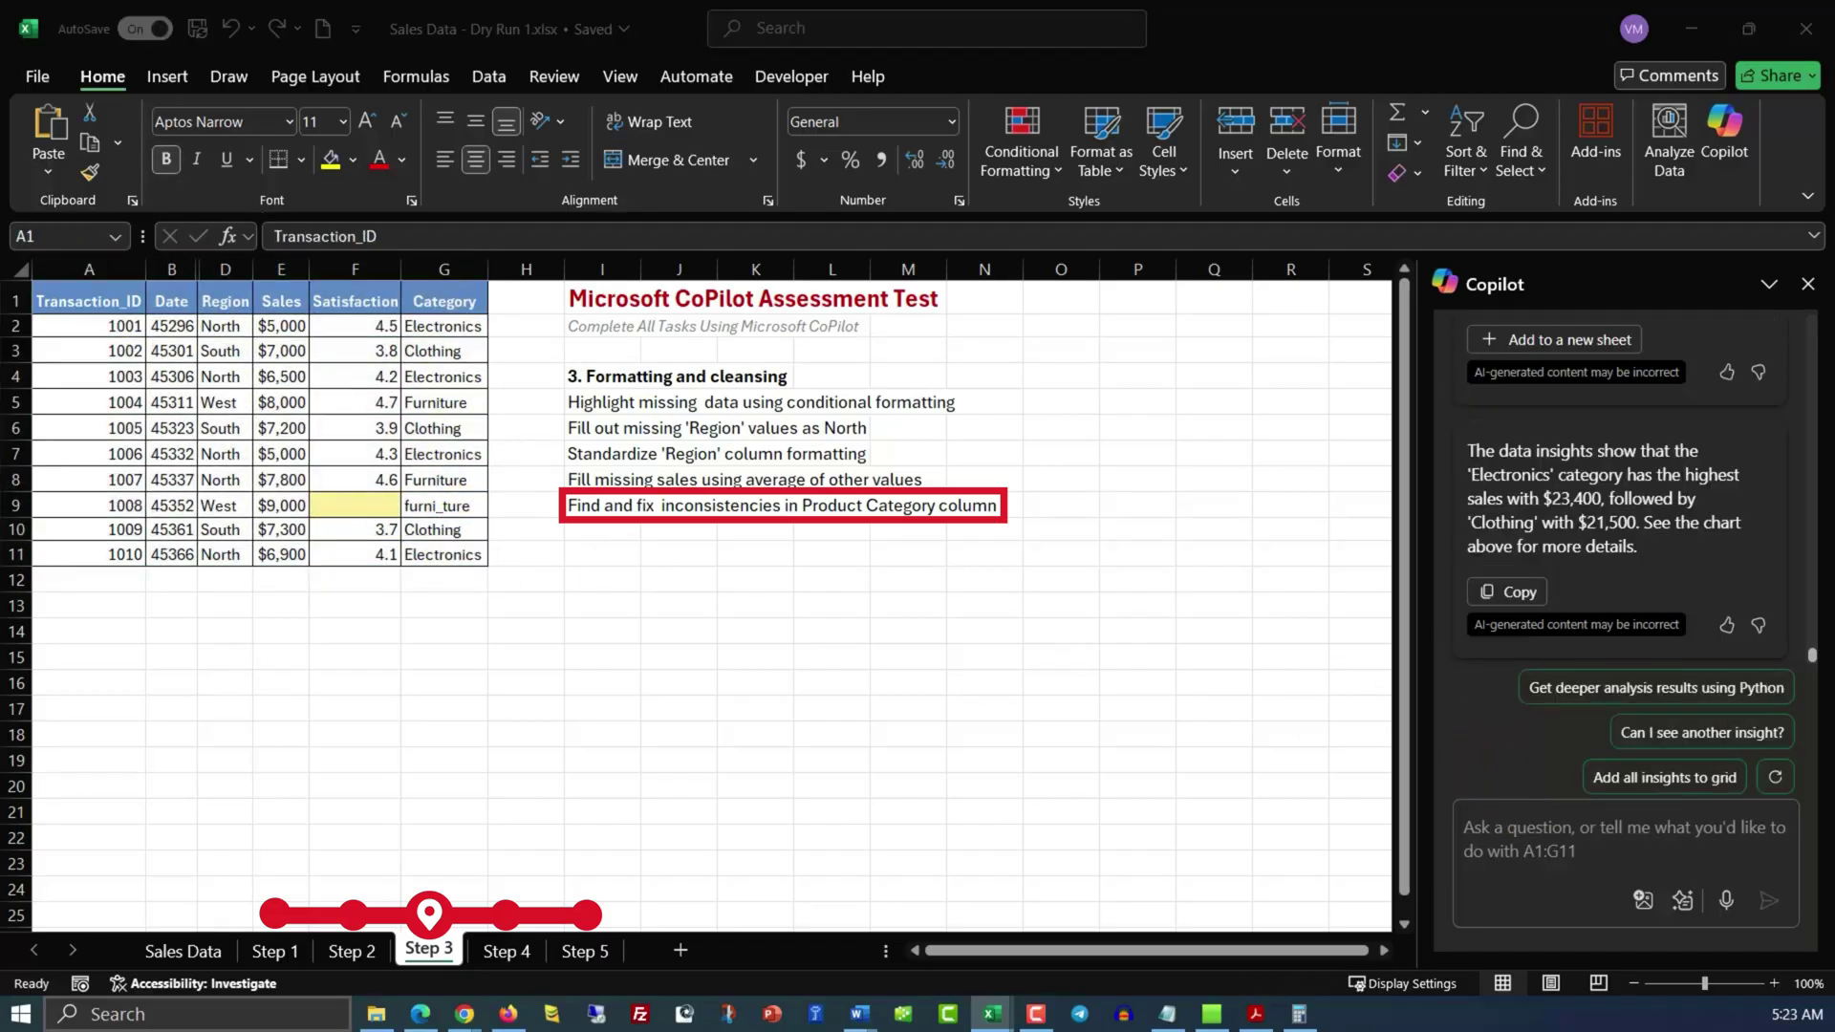
click(1638, 822)
text(Check 'Category' column to identify values with English letters only and highlight any other values (i.e. numbers or special characters))
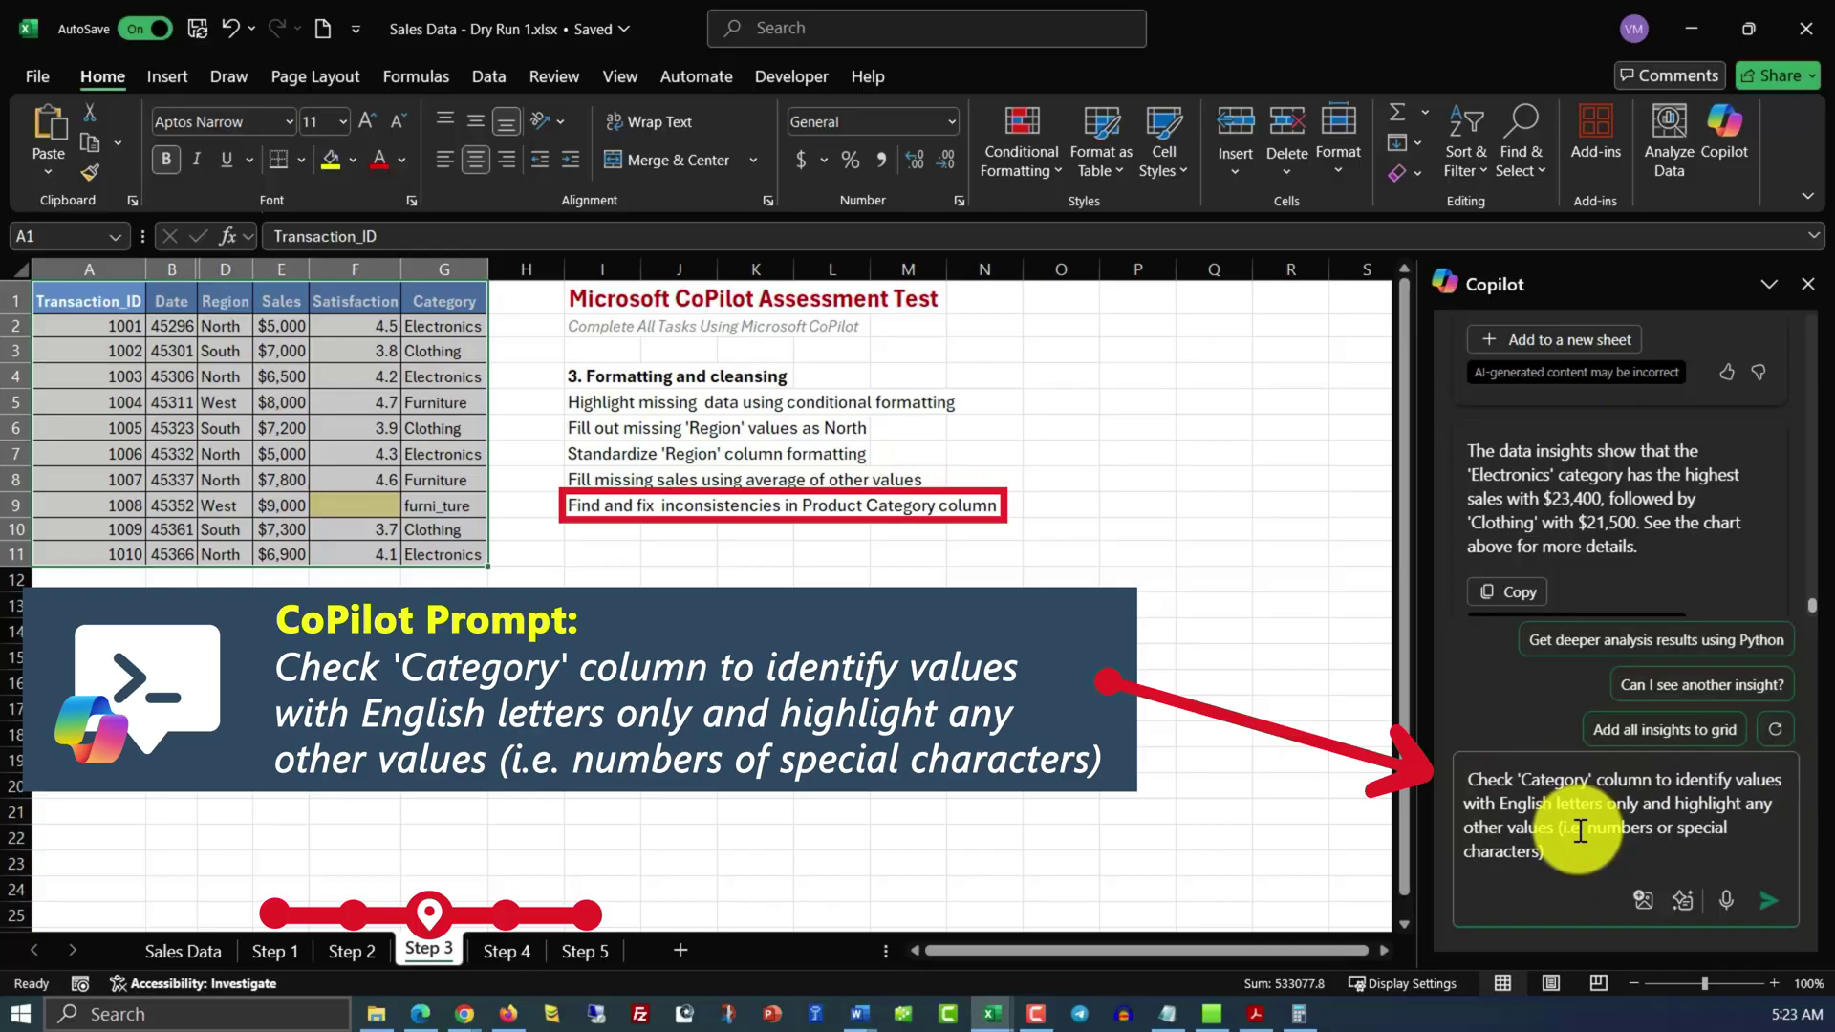
click(1770, 913)
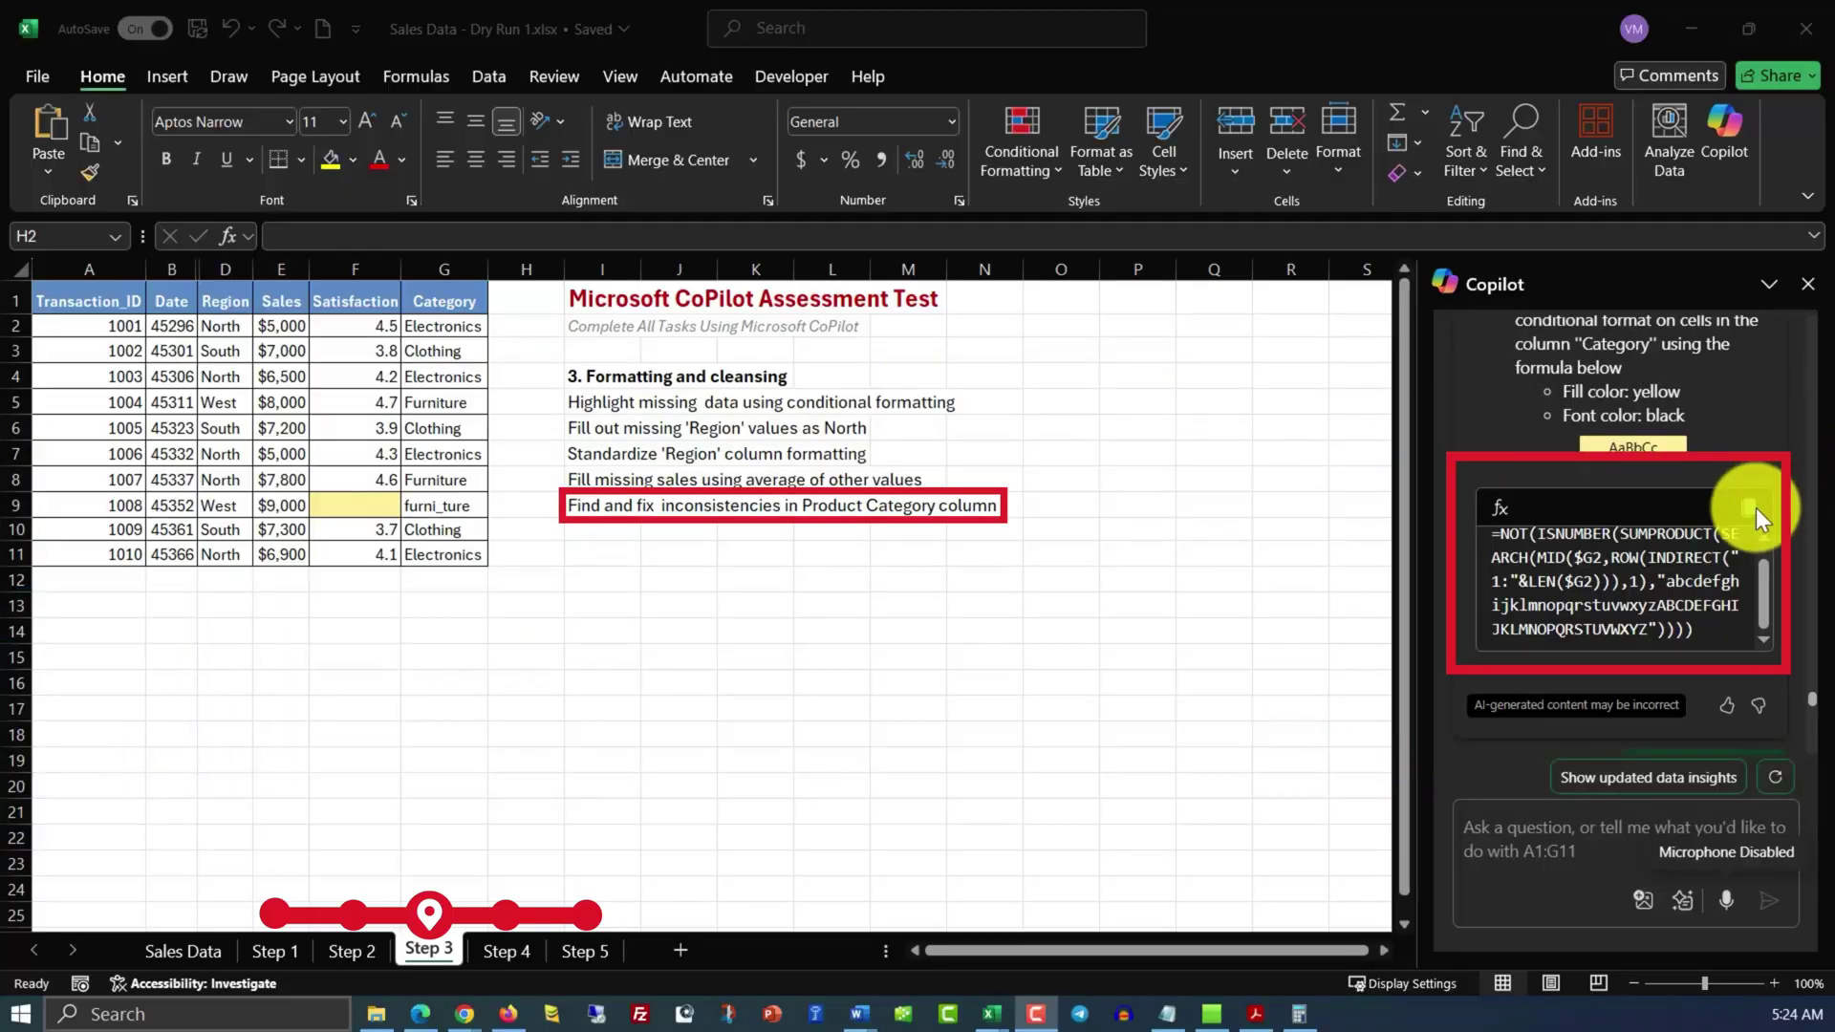
Fill Copilot's letters-only check formula into H2:H11, which flags furni_ture in G9 as TRUE.
click(1753, 509)
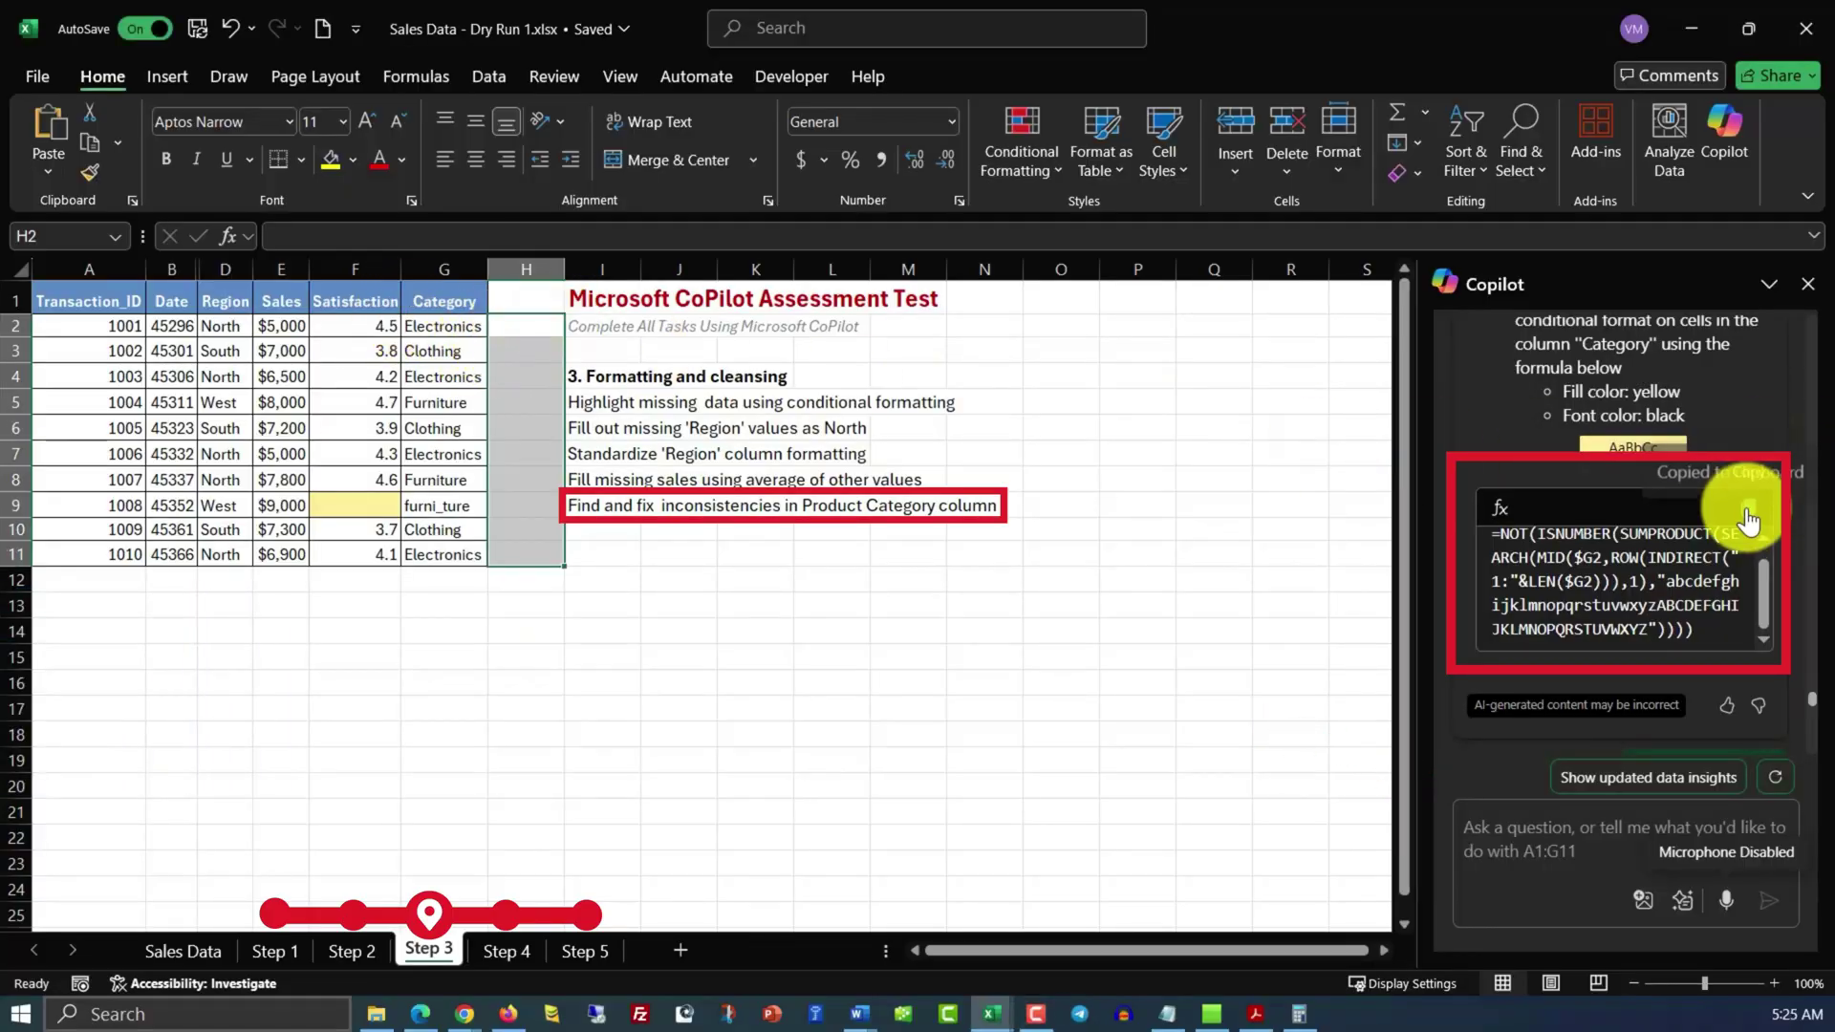
click(526, 331)
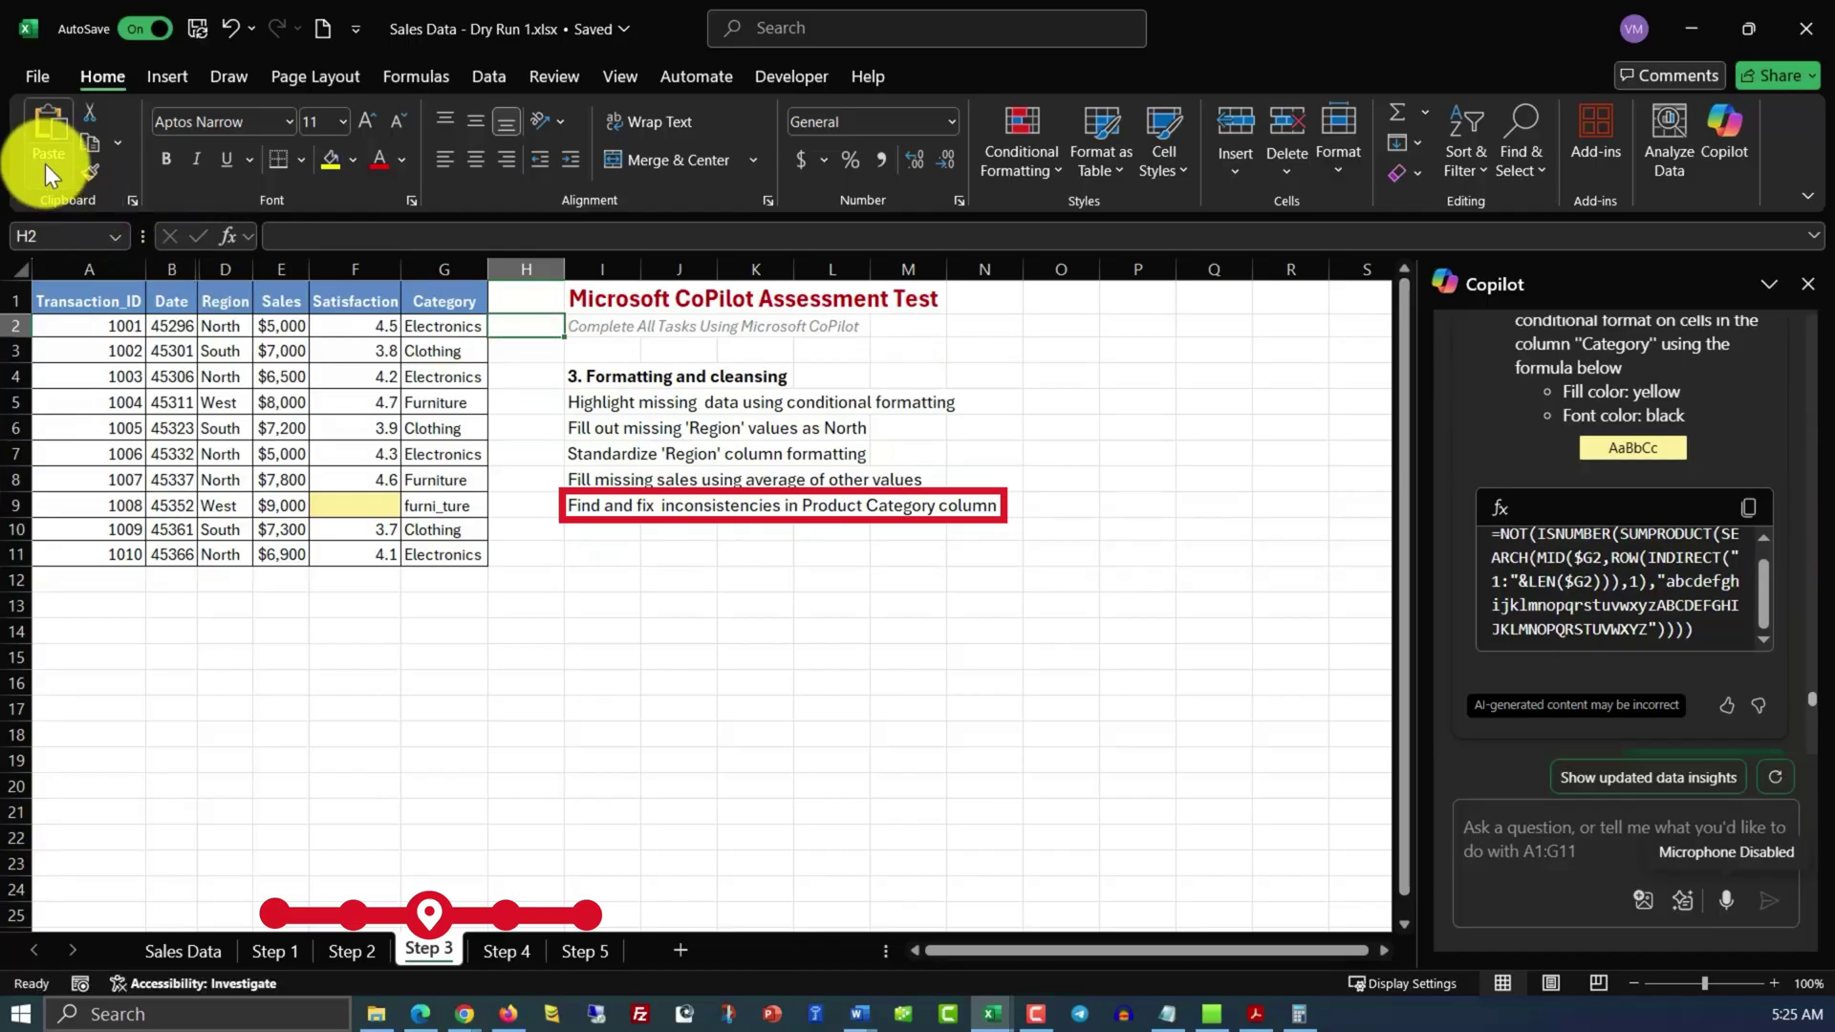
click(47, 132)
drag(564, 337, 560, 567)
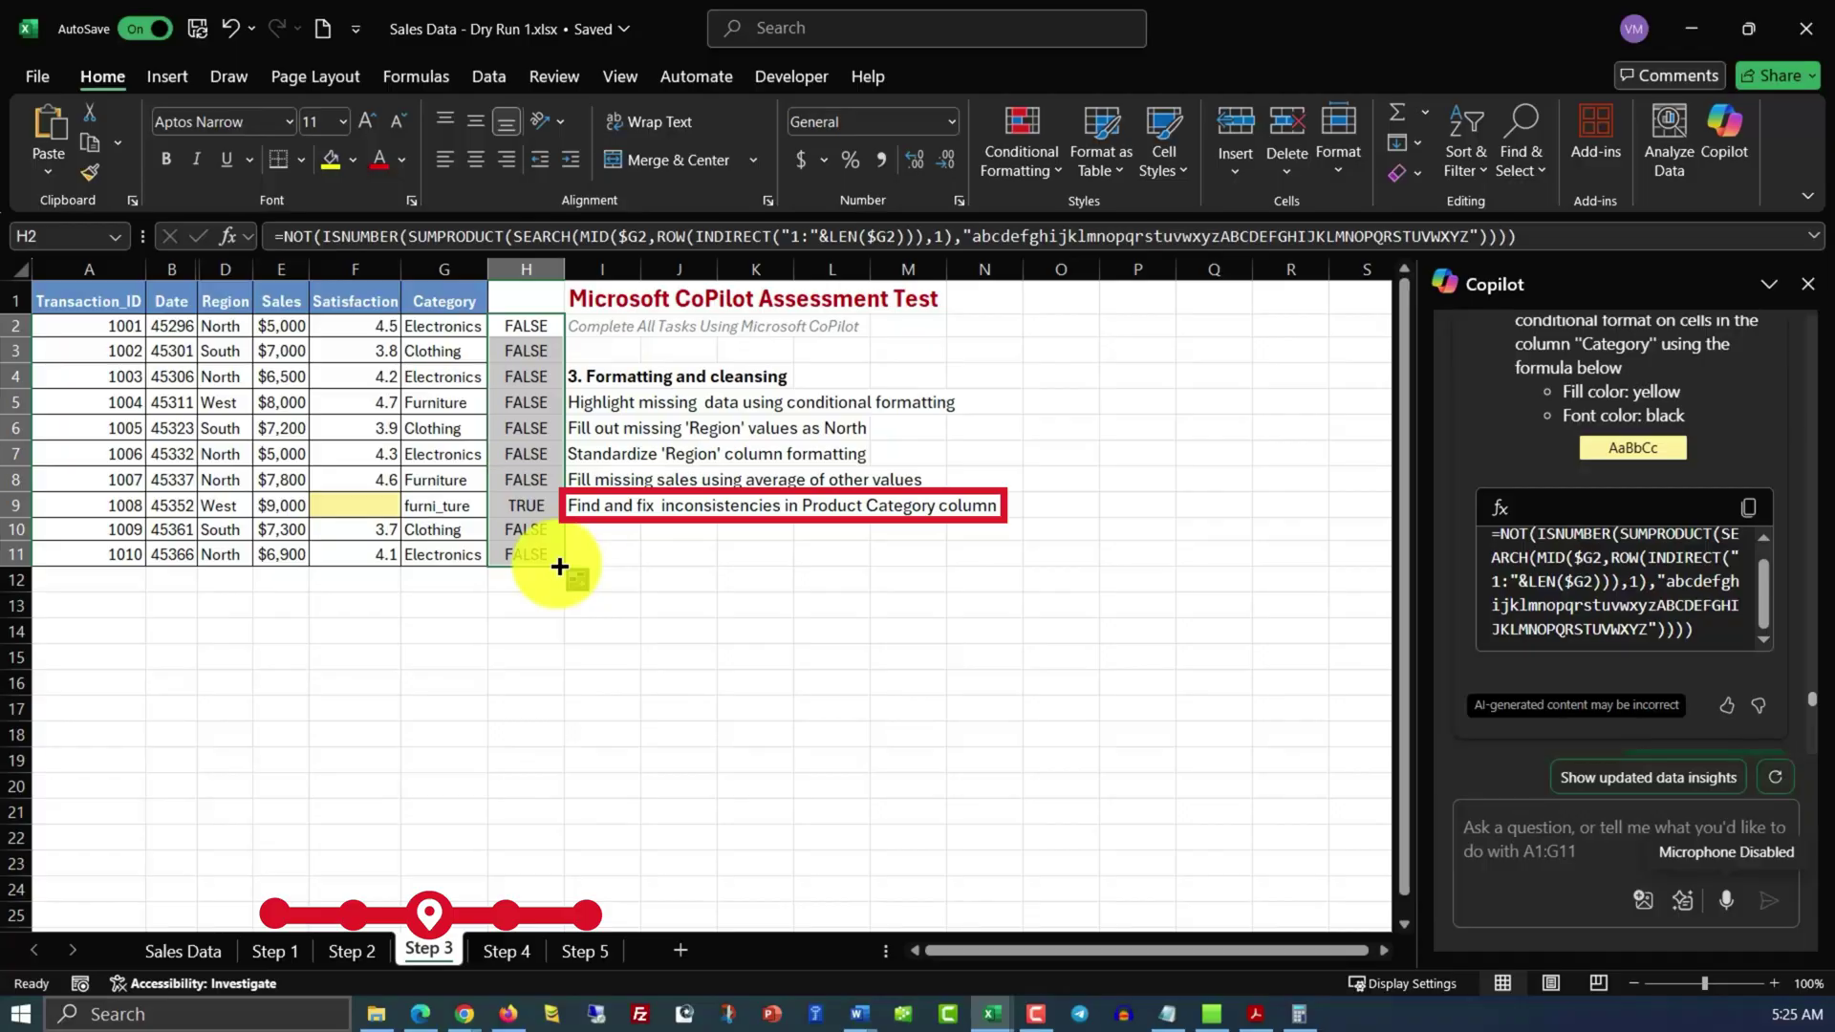
click(525, 503)
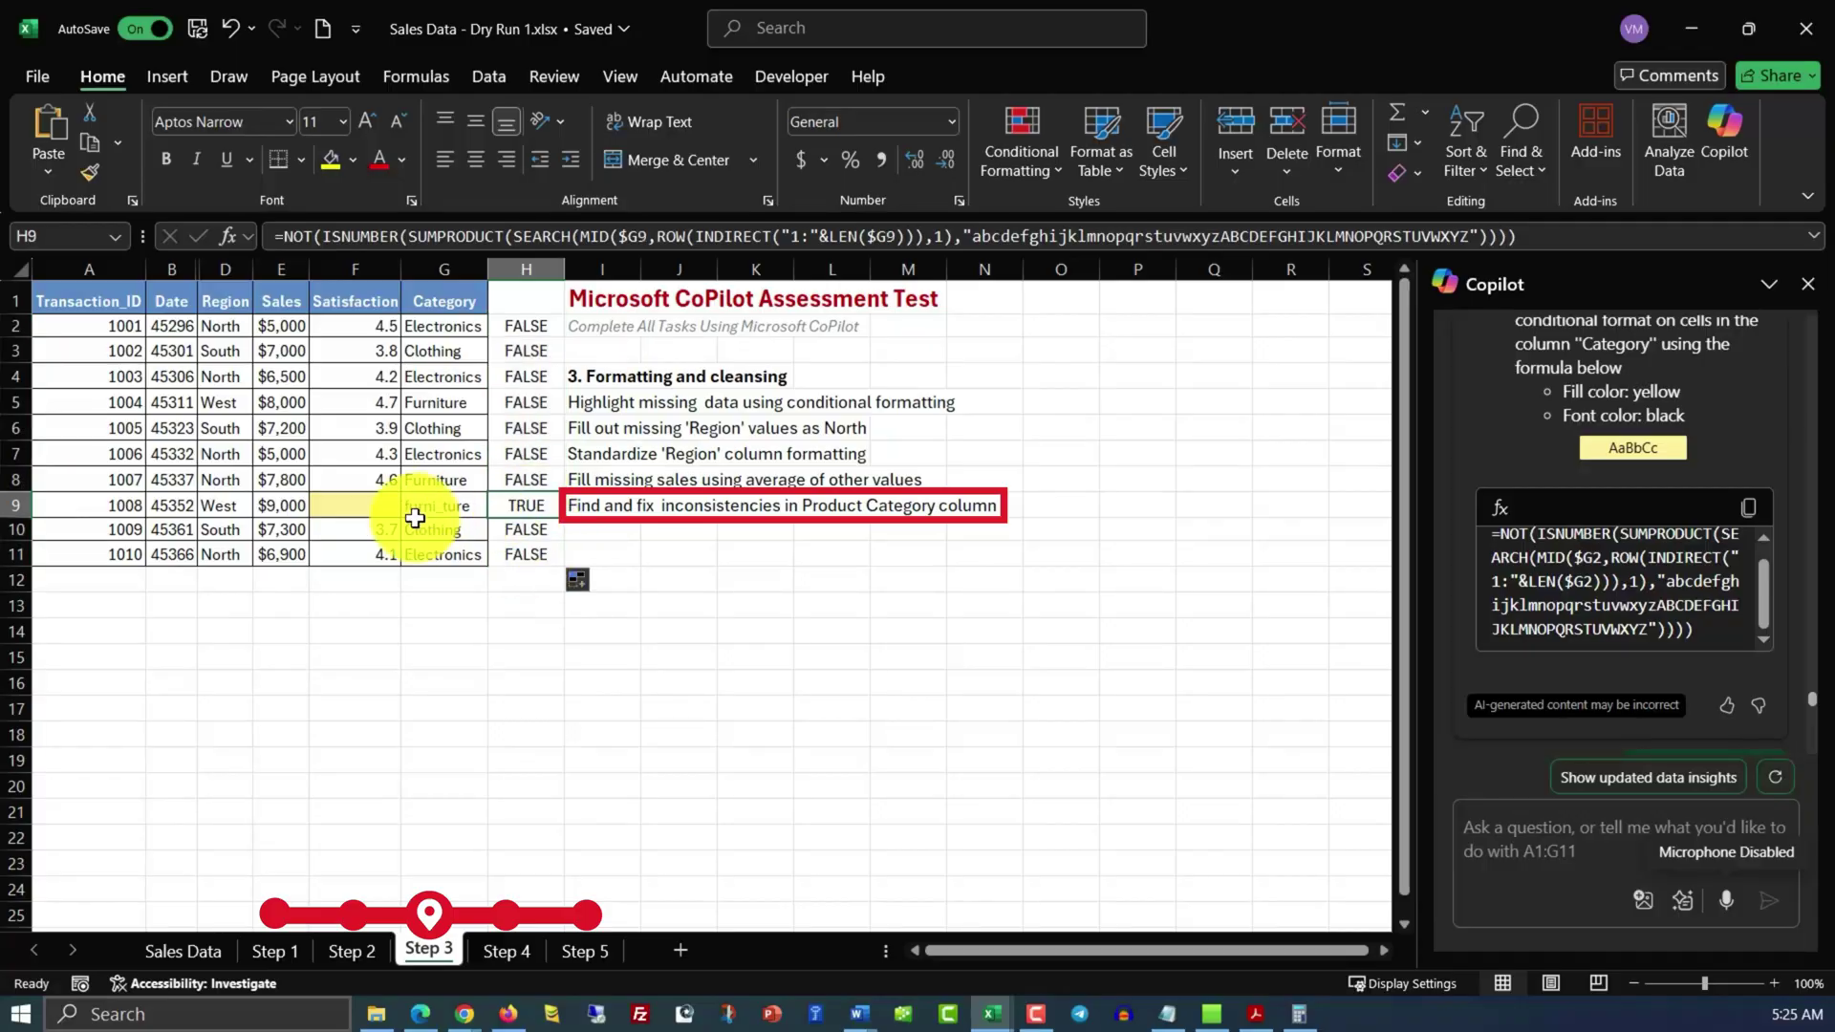
drag(424, 504, 520, 506)
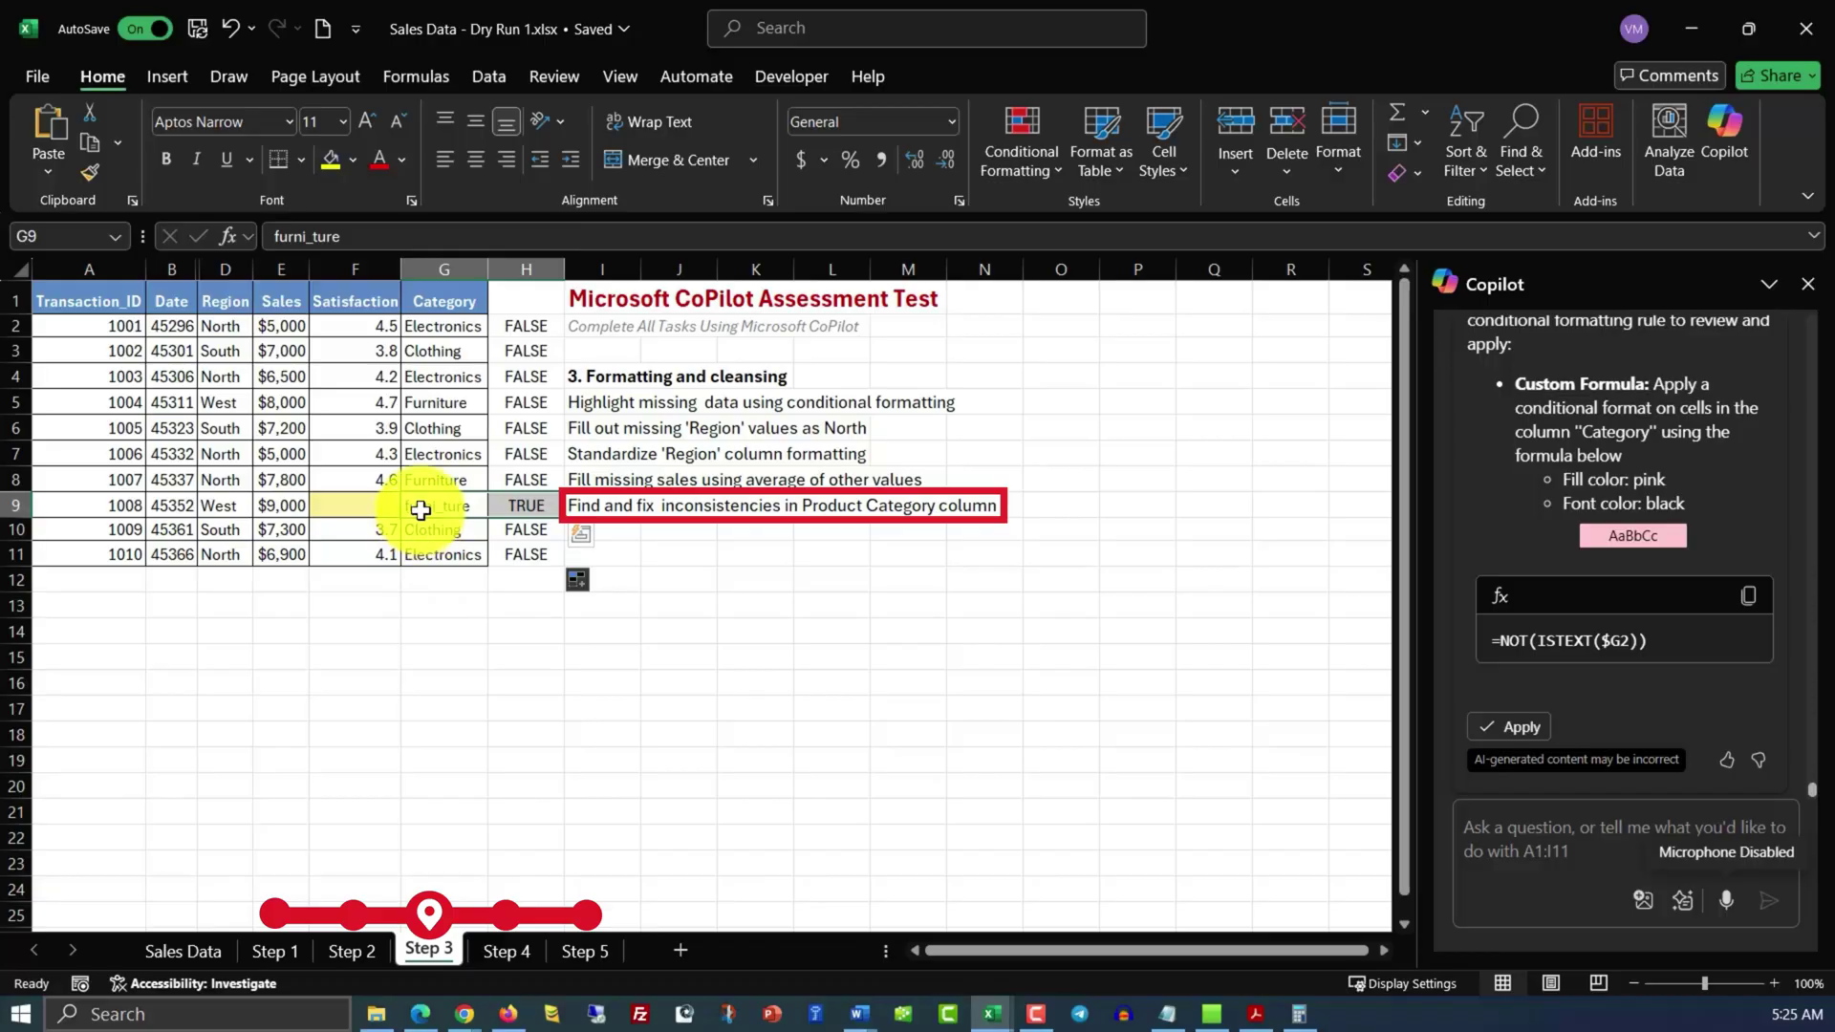
Replace 'furni_ture' in G9 with 'Furniture' copied from G8.
click(435, 478)
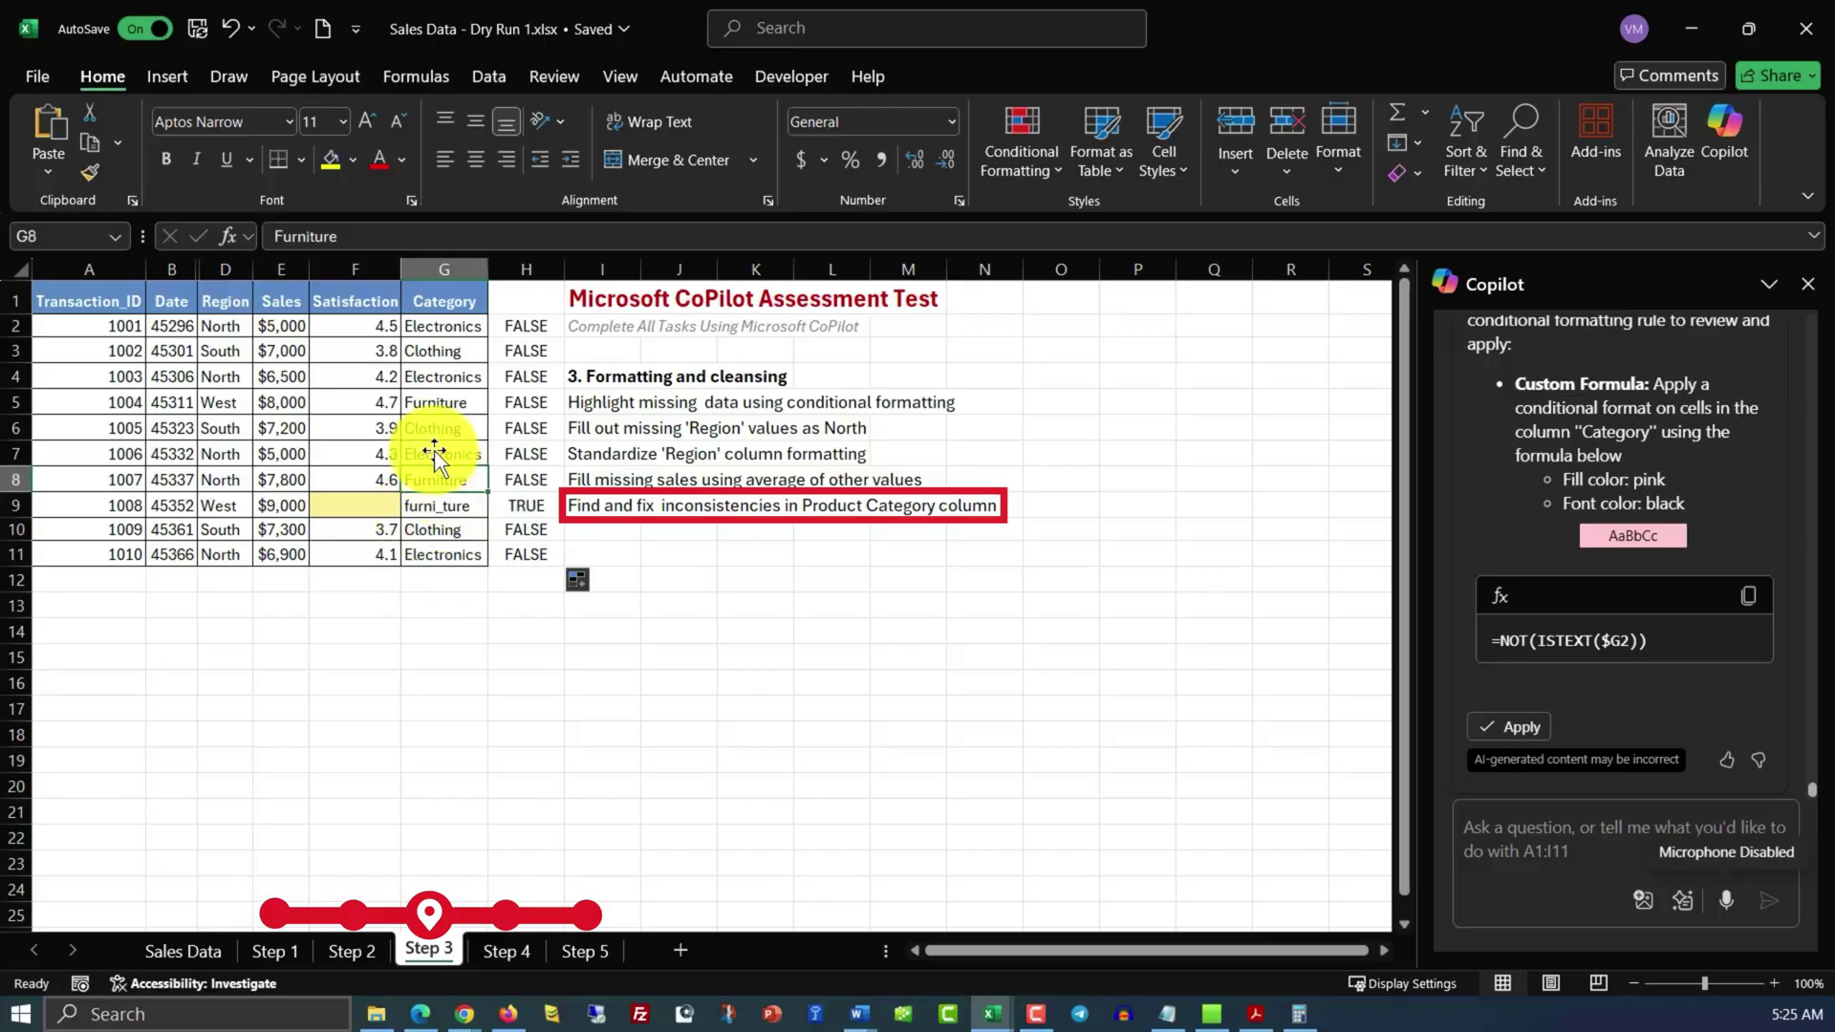
click(105, 145)
click(436, 507)
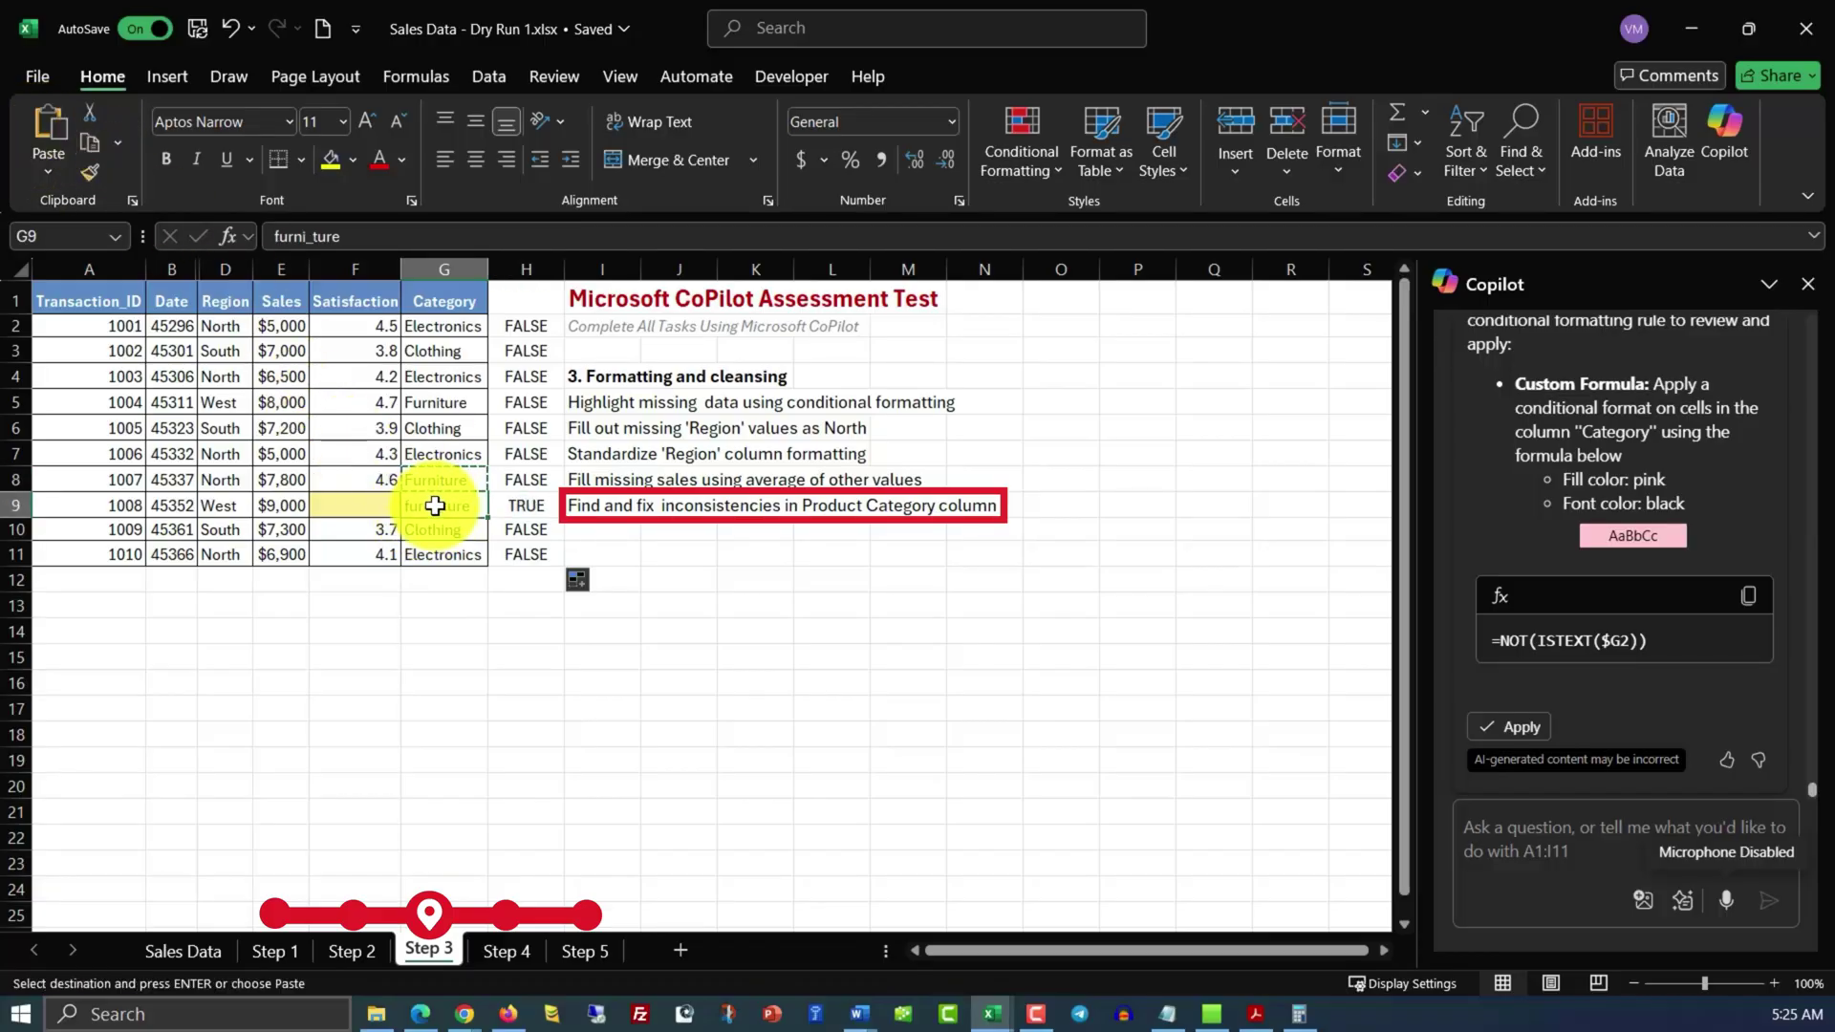
click(43, 132)
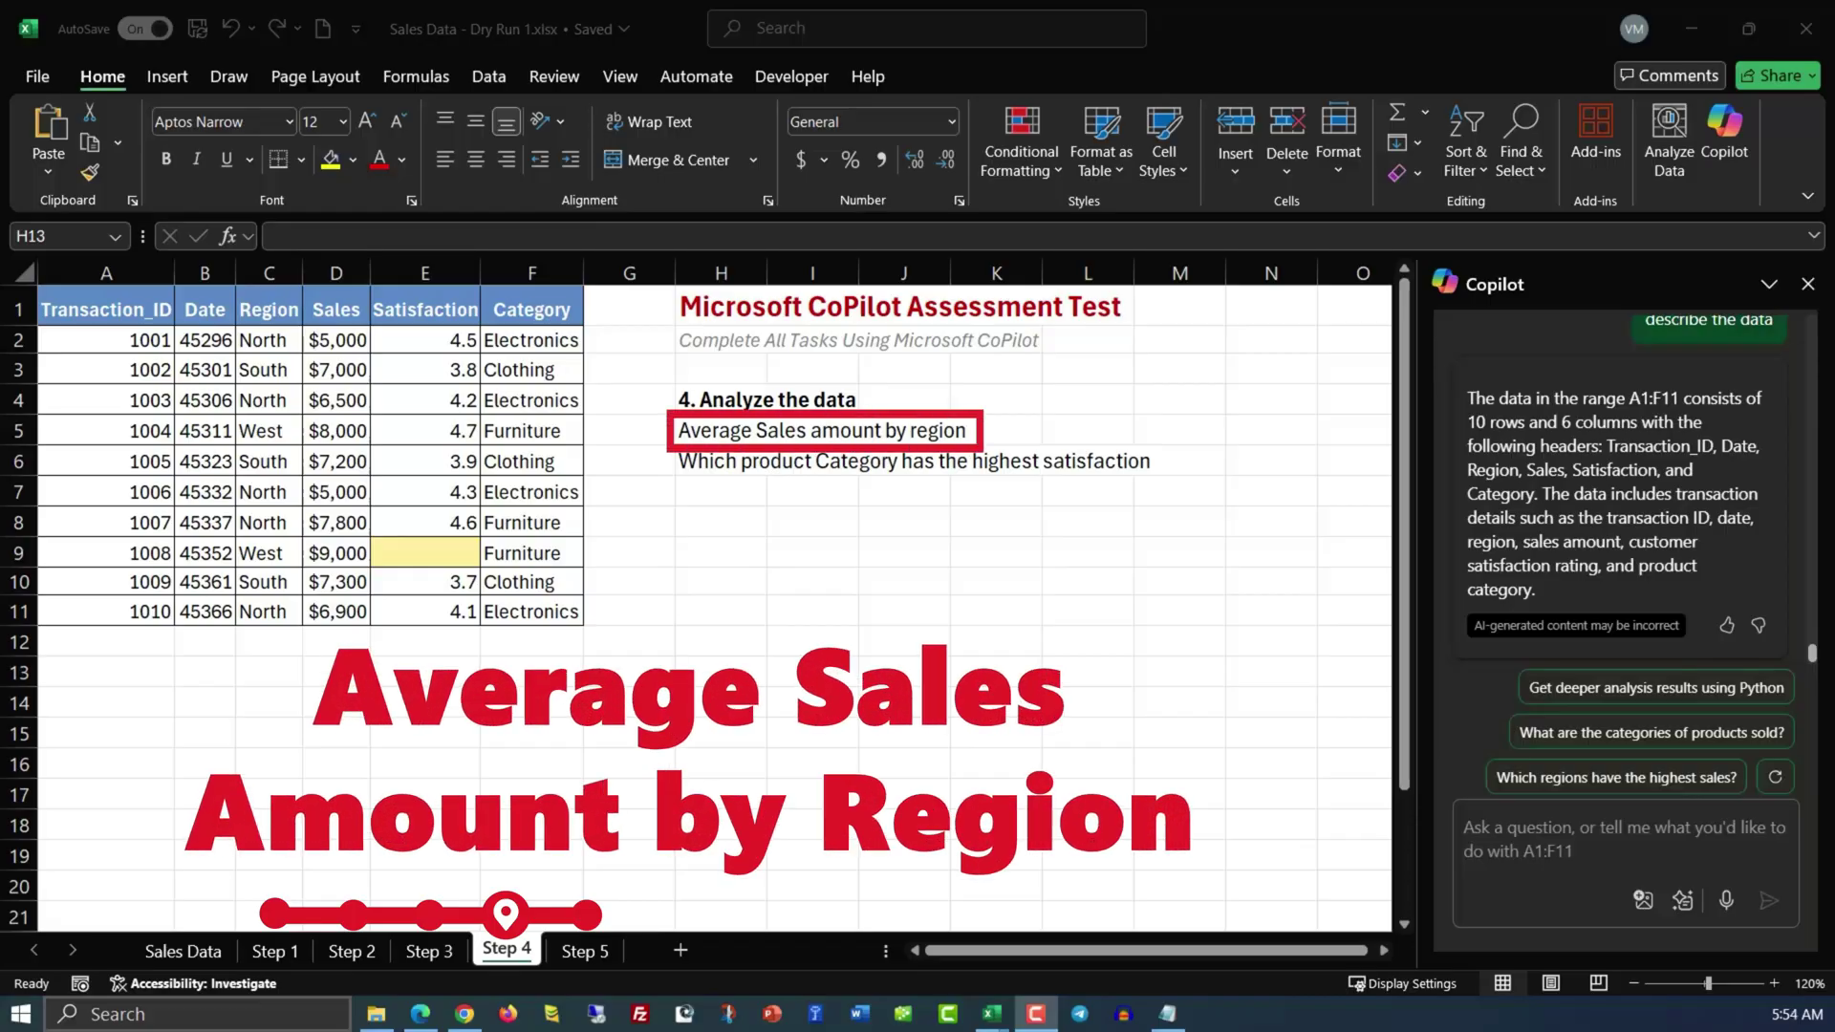
Ask Copilot for average Sales per region, getting an AVERAGEIFS answer of 7166.666667 for South.
drag(103, 307, 554, 603)
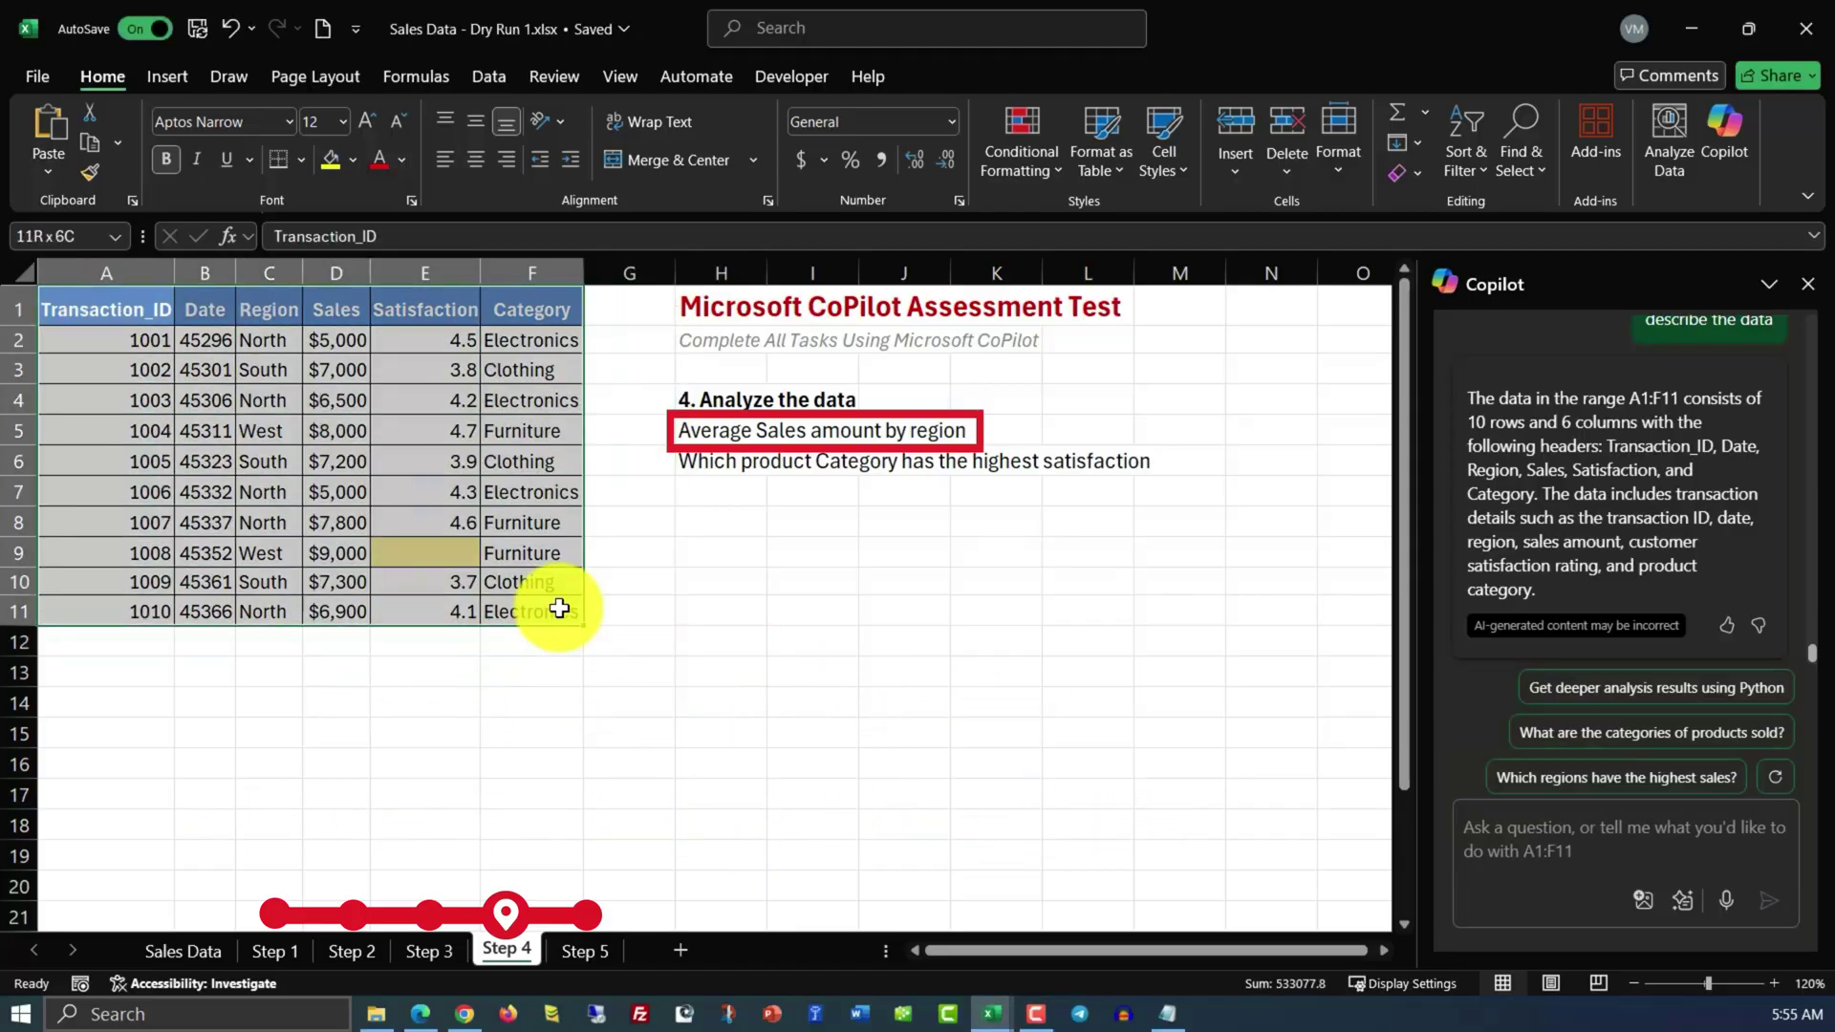
click(1503, 820)
key(ctrl+v)
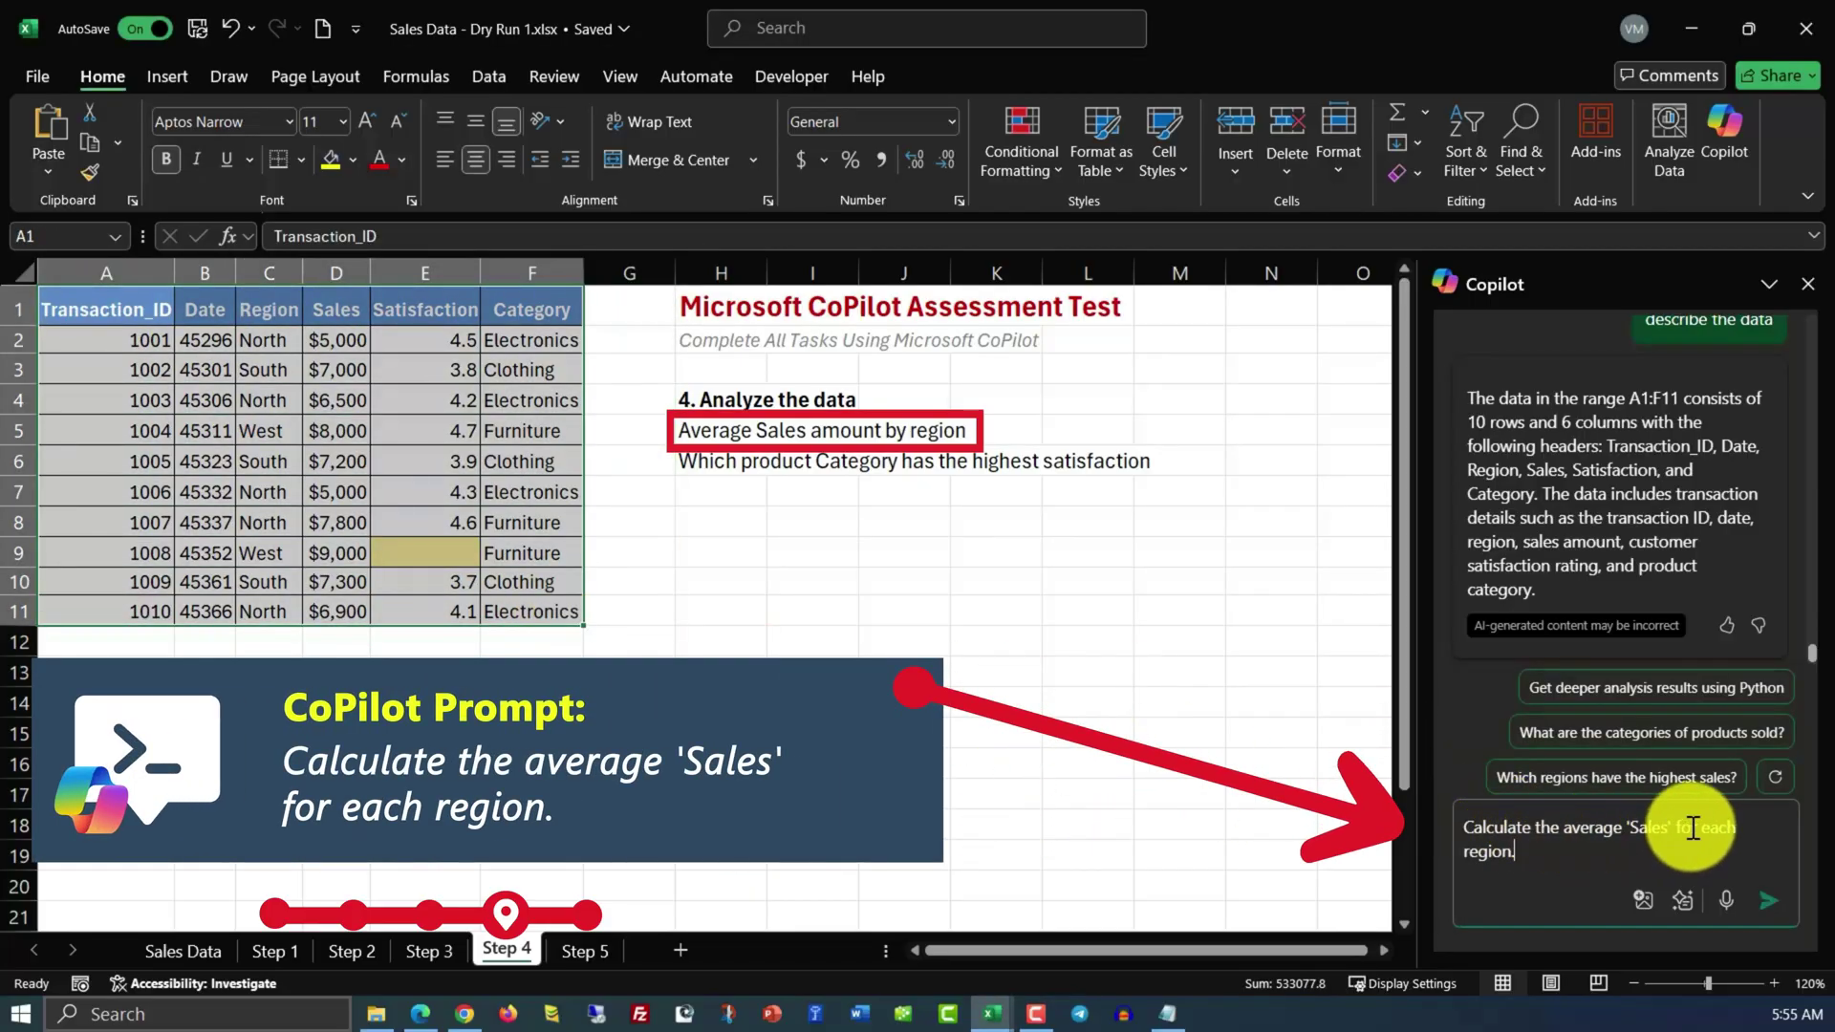
click(1768, 900)
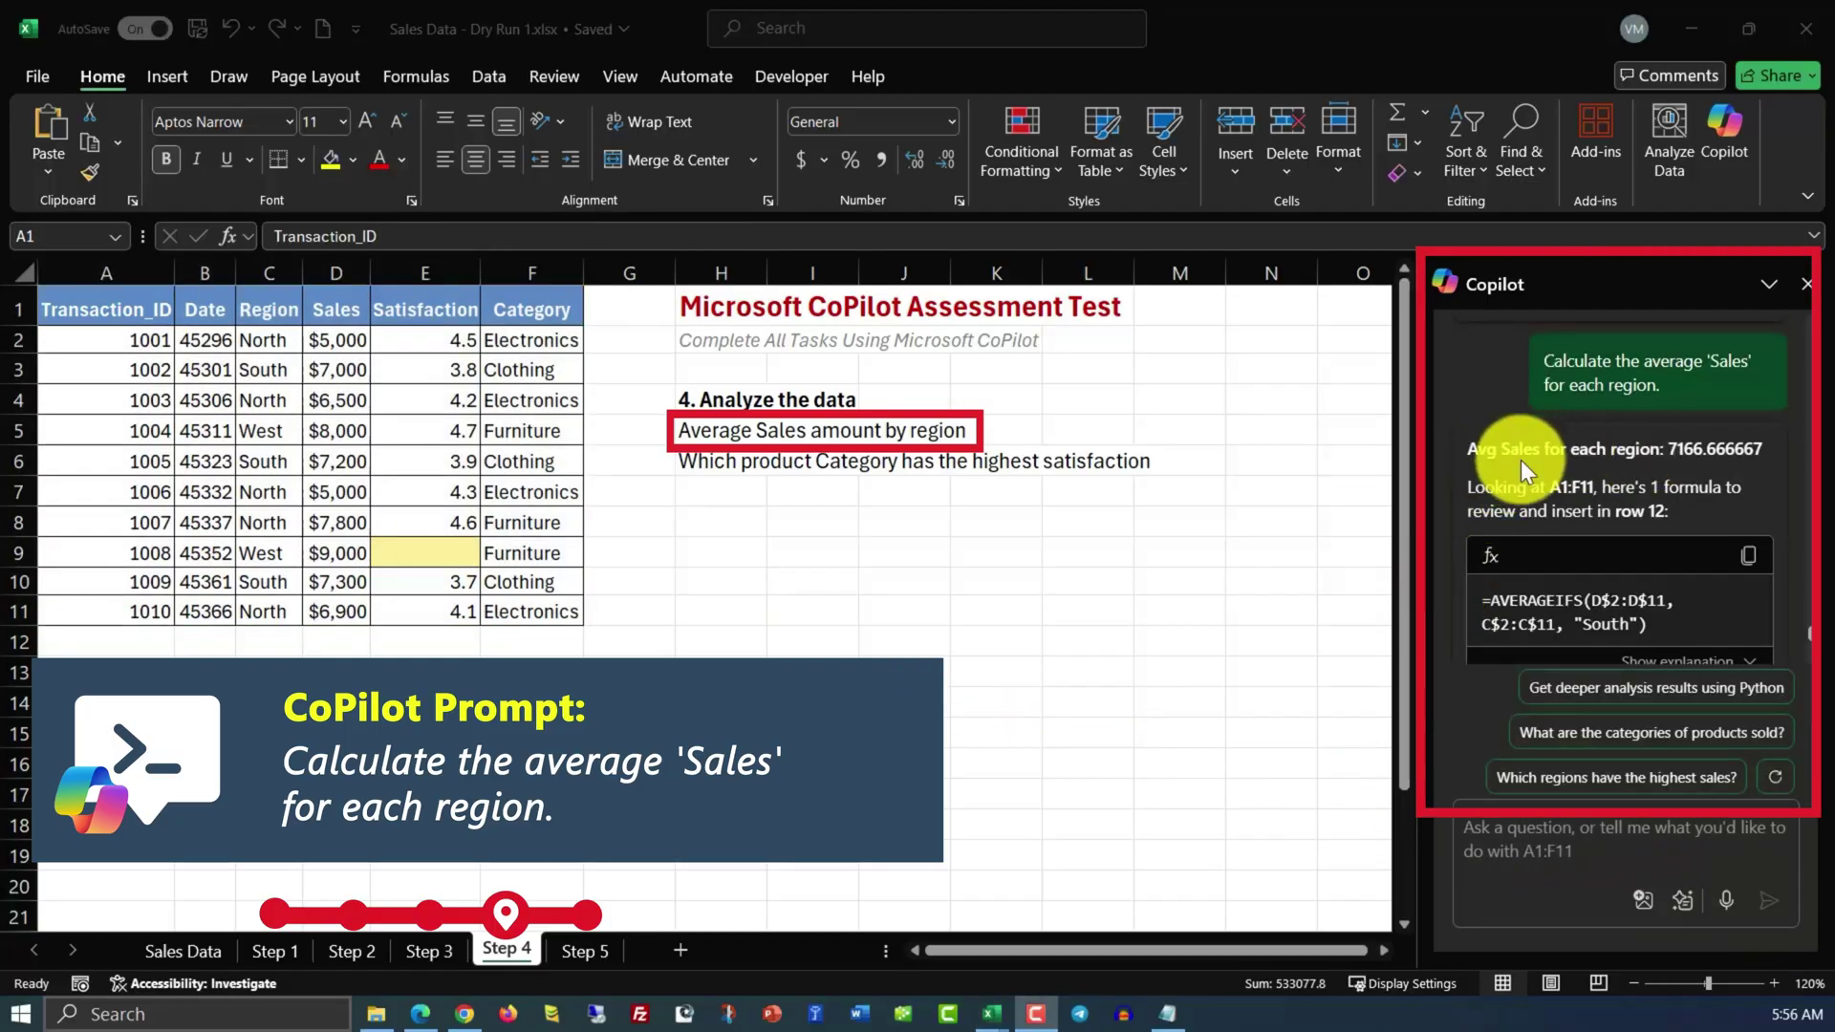
scroll(1581, 582, down, 5)
scroll(1572, 496, up, 3)
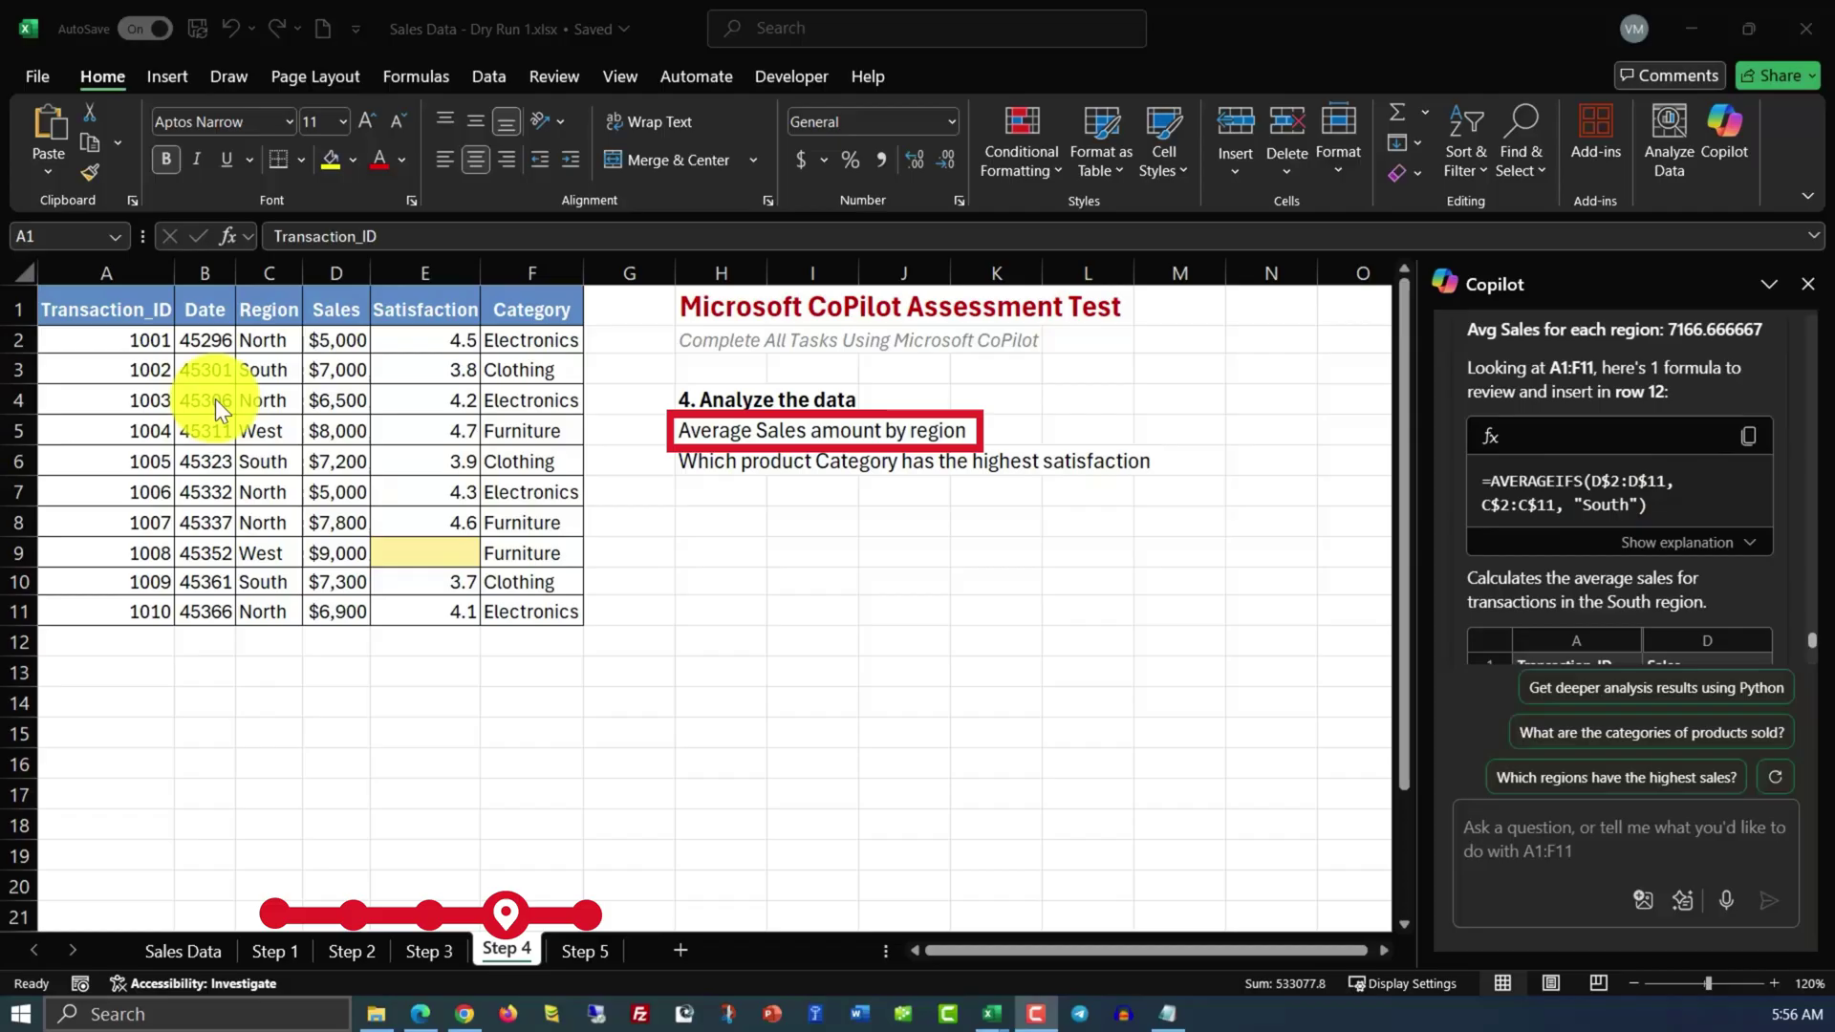
key(alt+Tab)
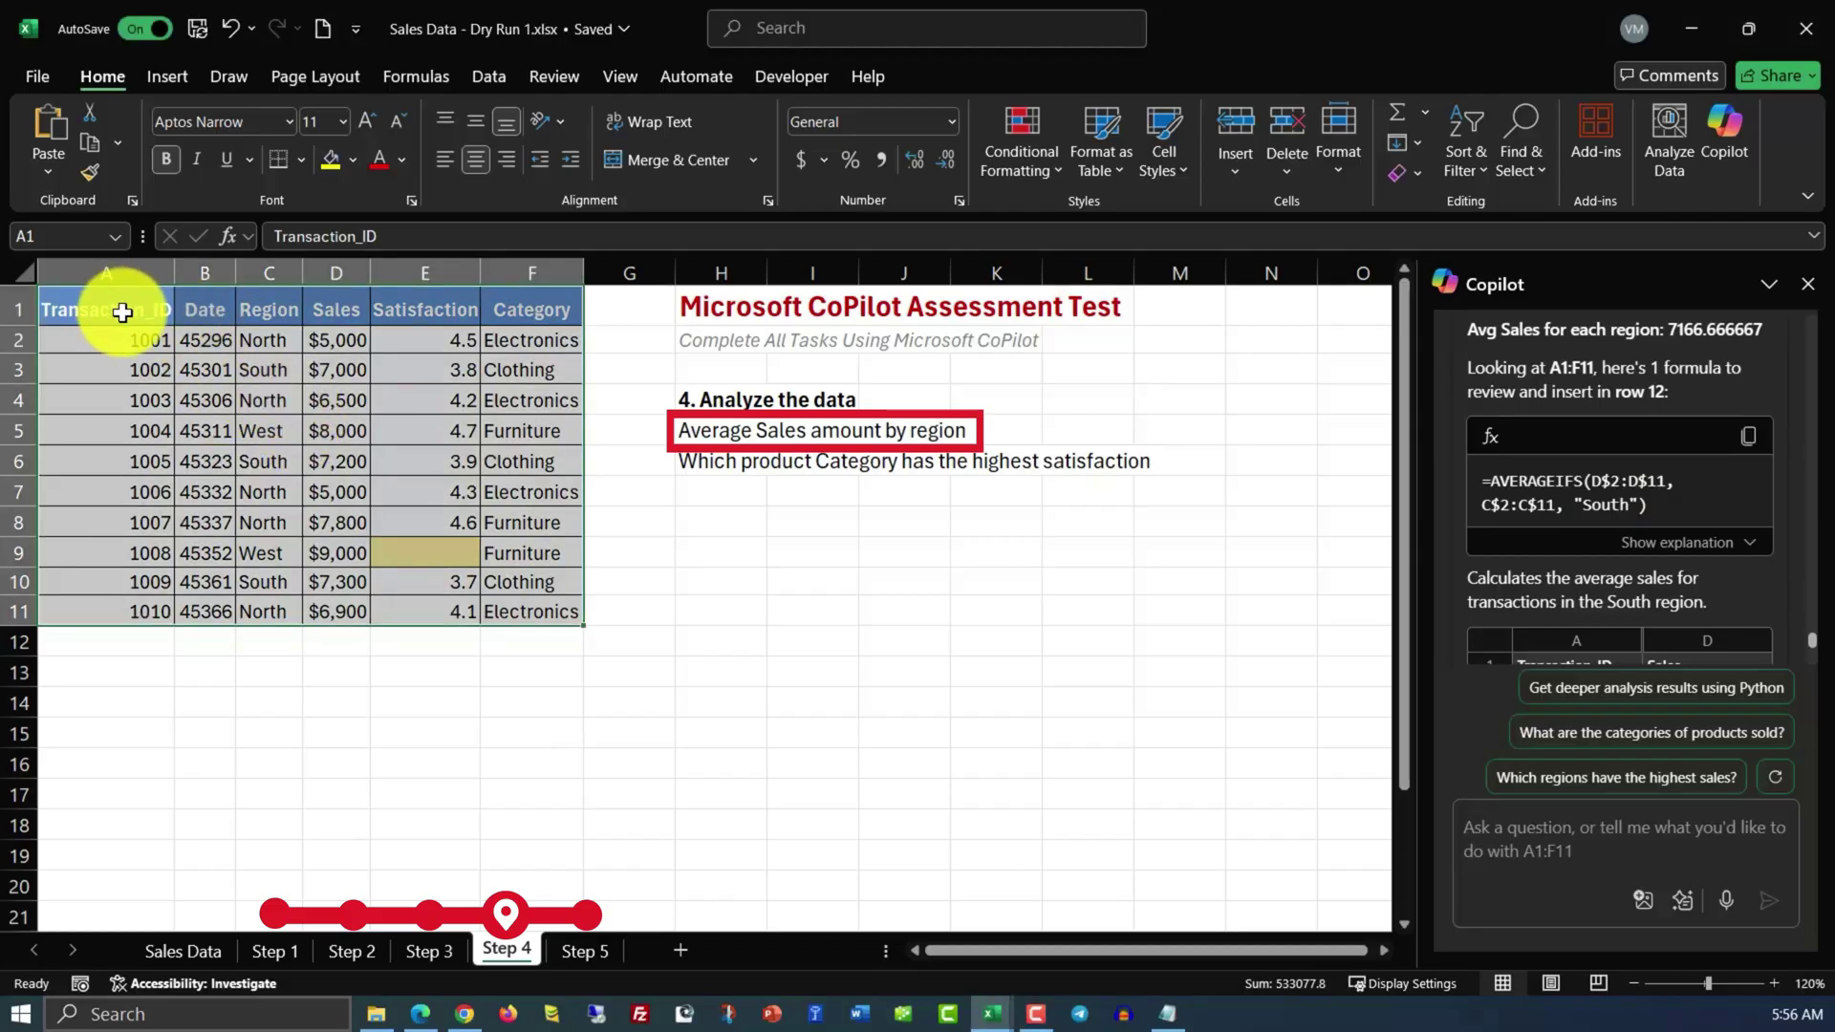
click(172, 78)
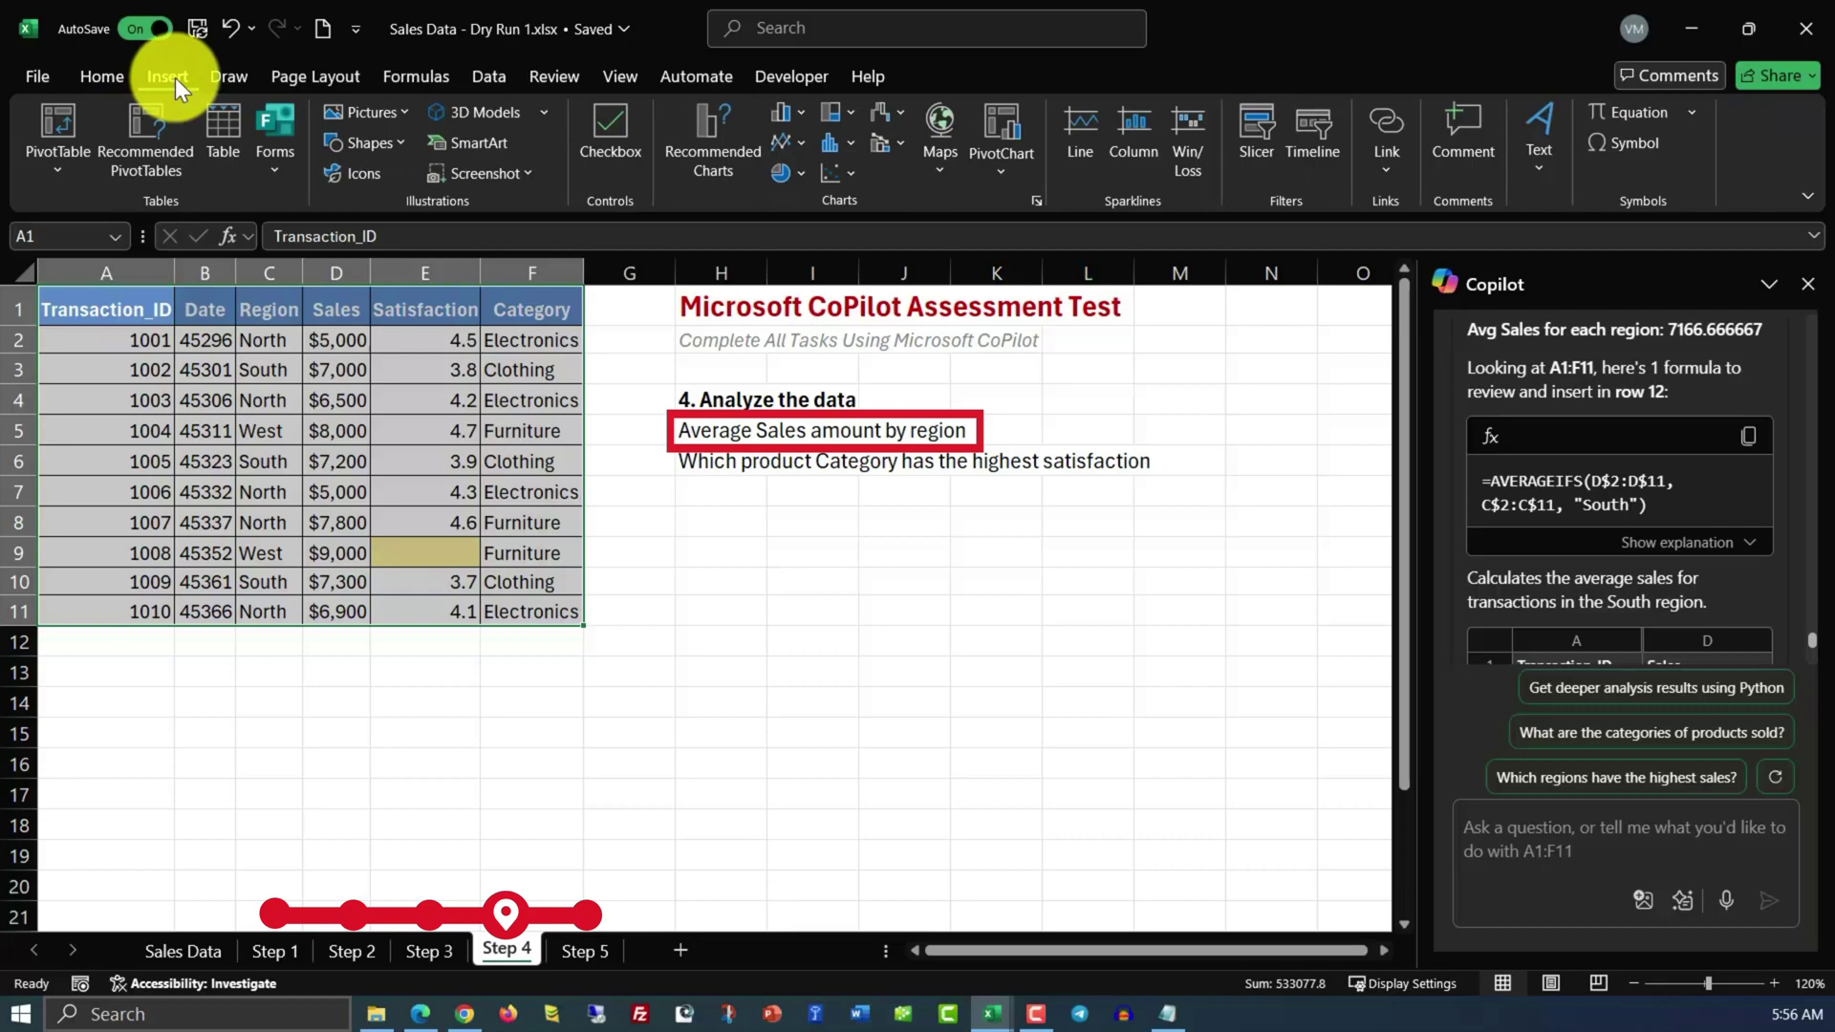
Convert A1:F11 into a table and add Copilot's average-Sales-by-Region table and bar chart to a new sheet.
click(219, 139)
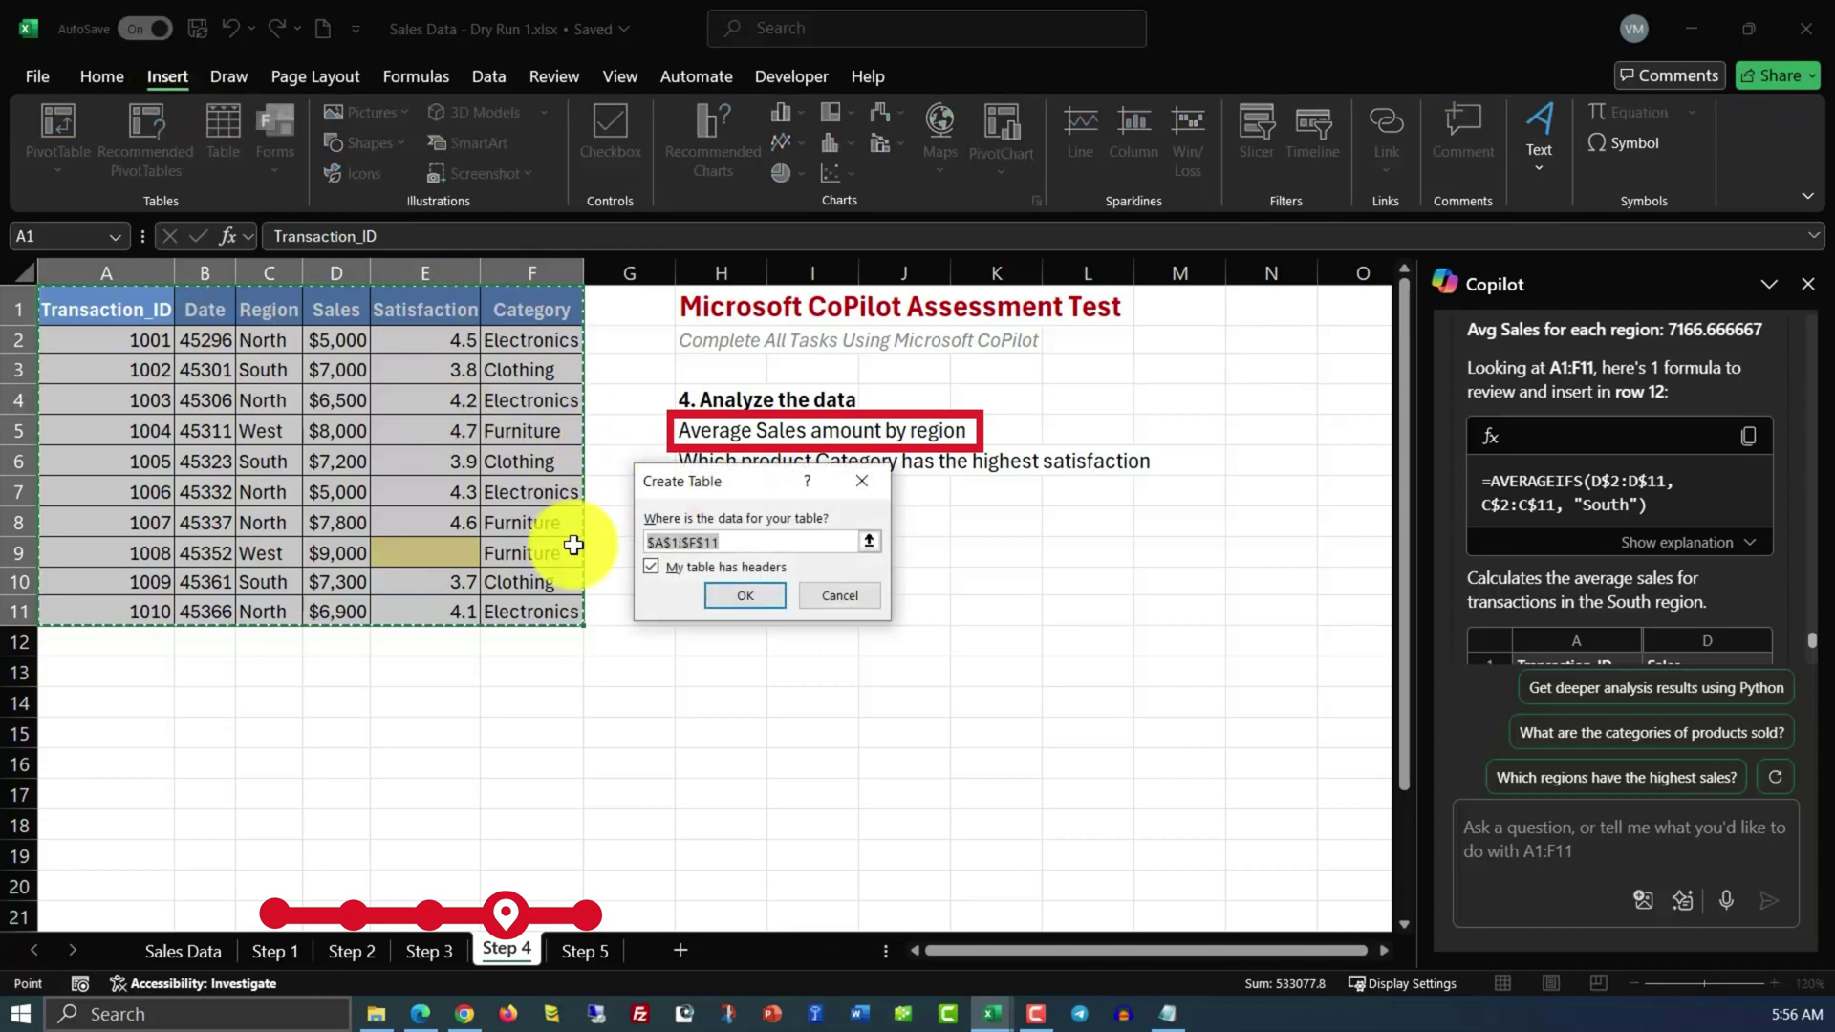
click(746, 596)
click(1515, 834)
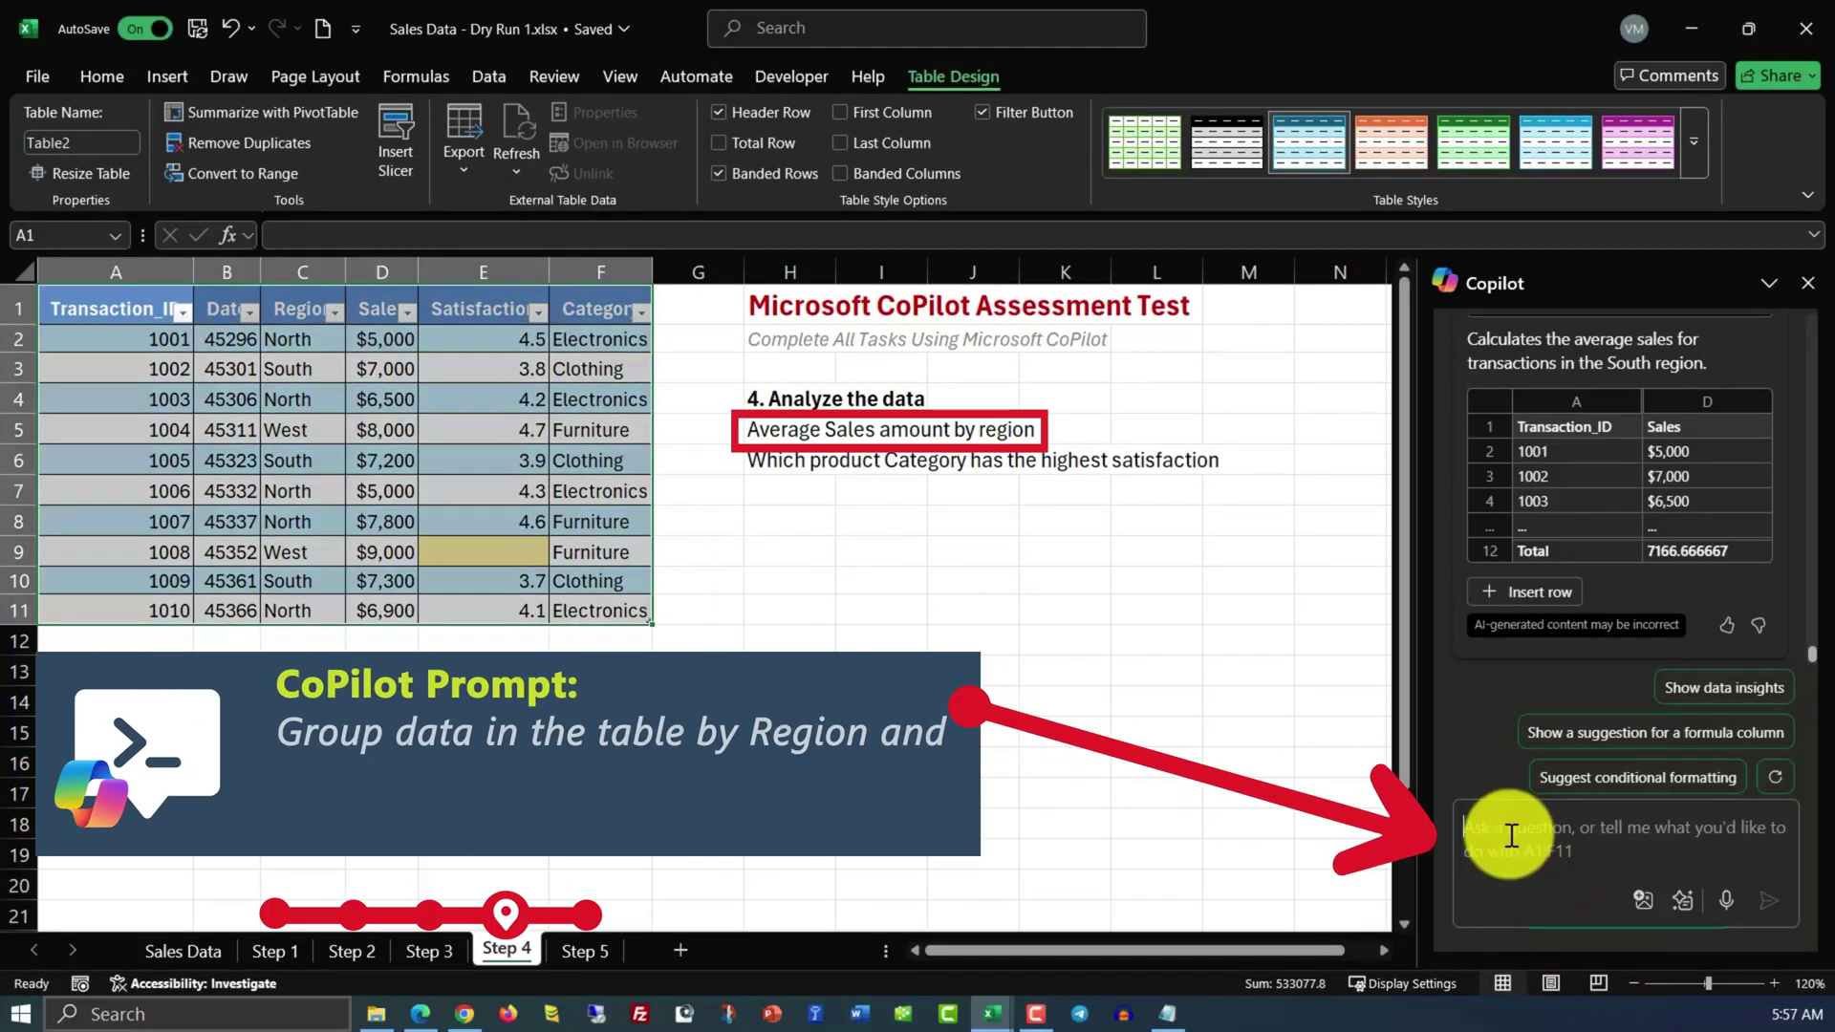
text(Group data in the table by Region and calculate the average 'Sales' for each region.)
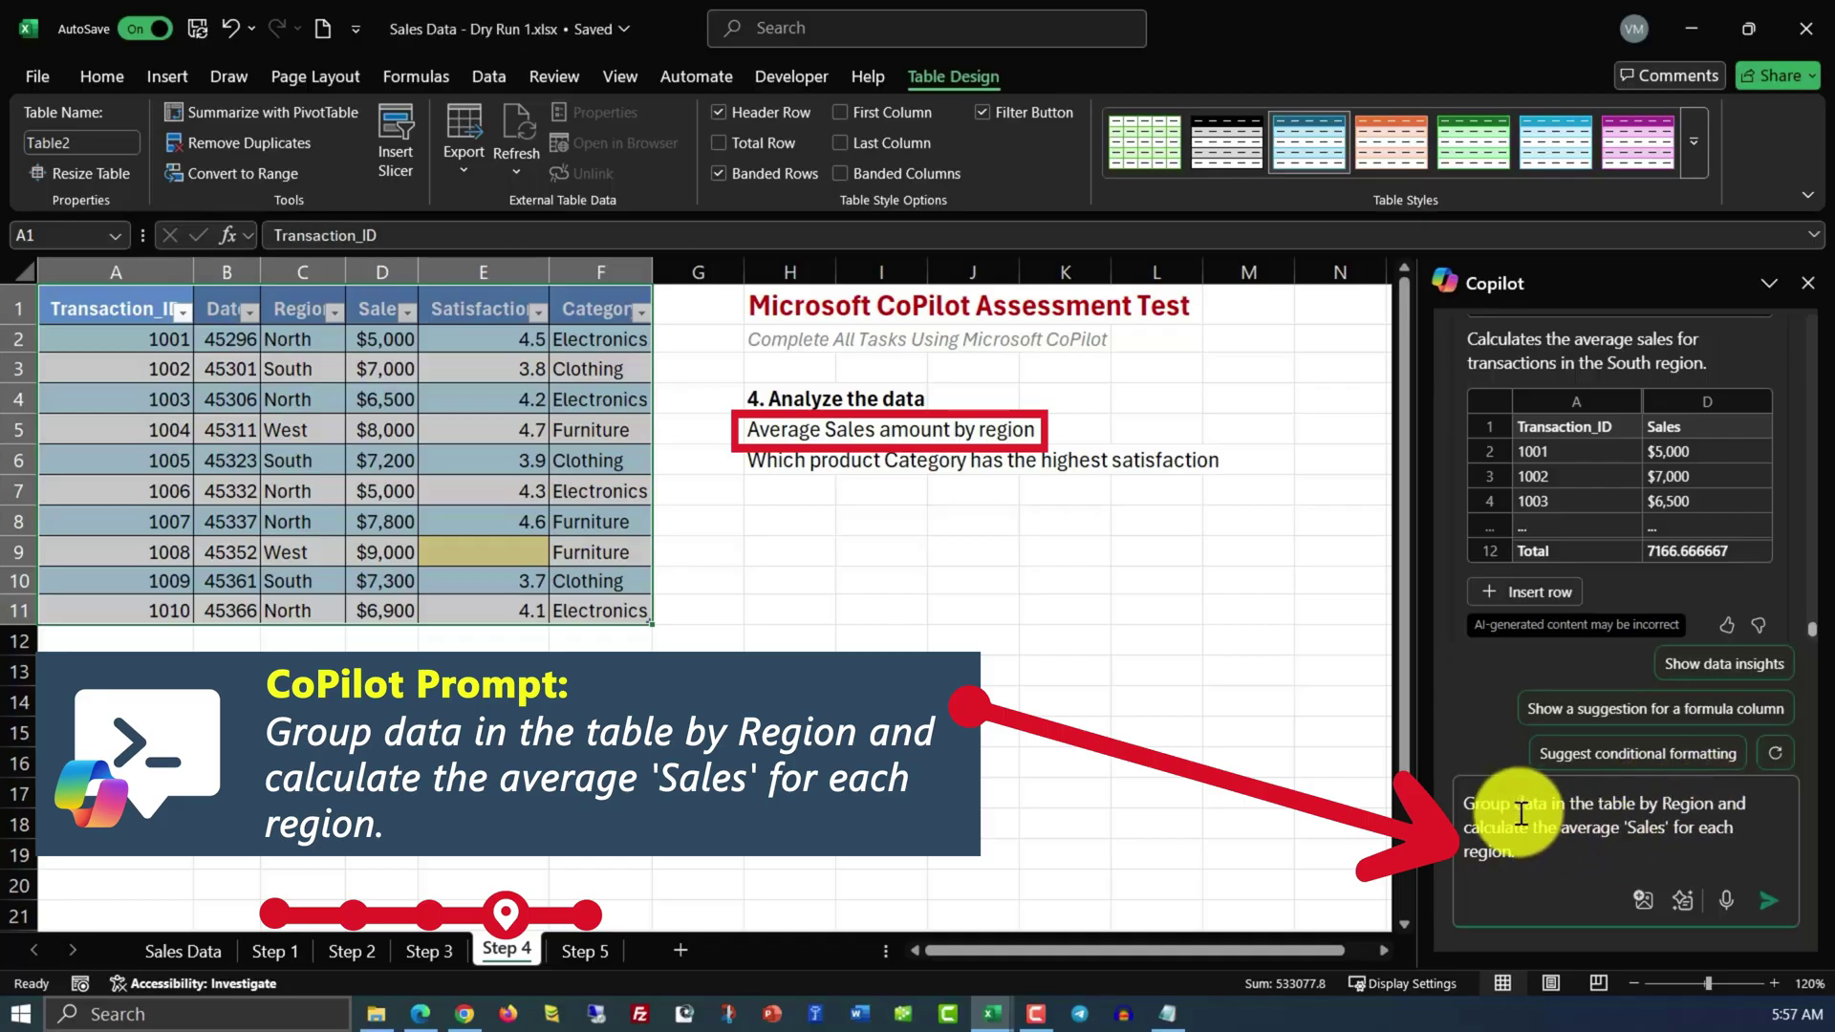
click(1768, 903)
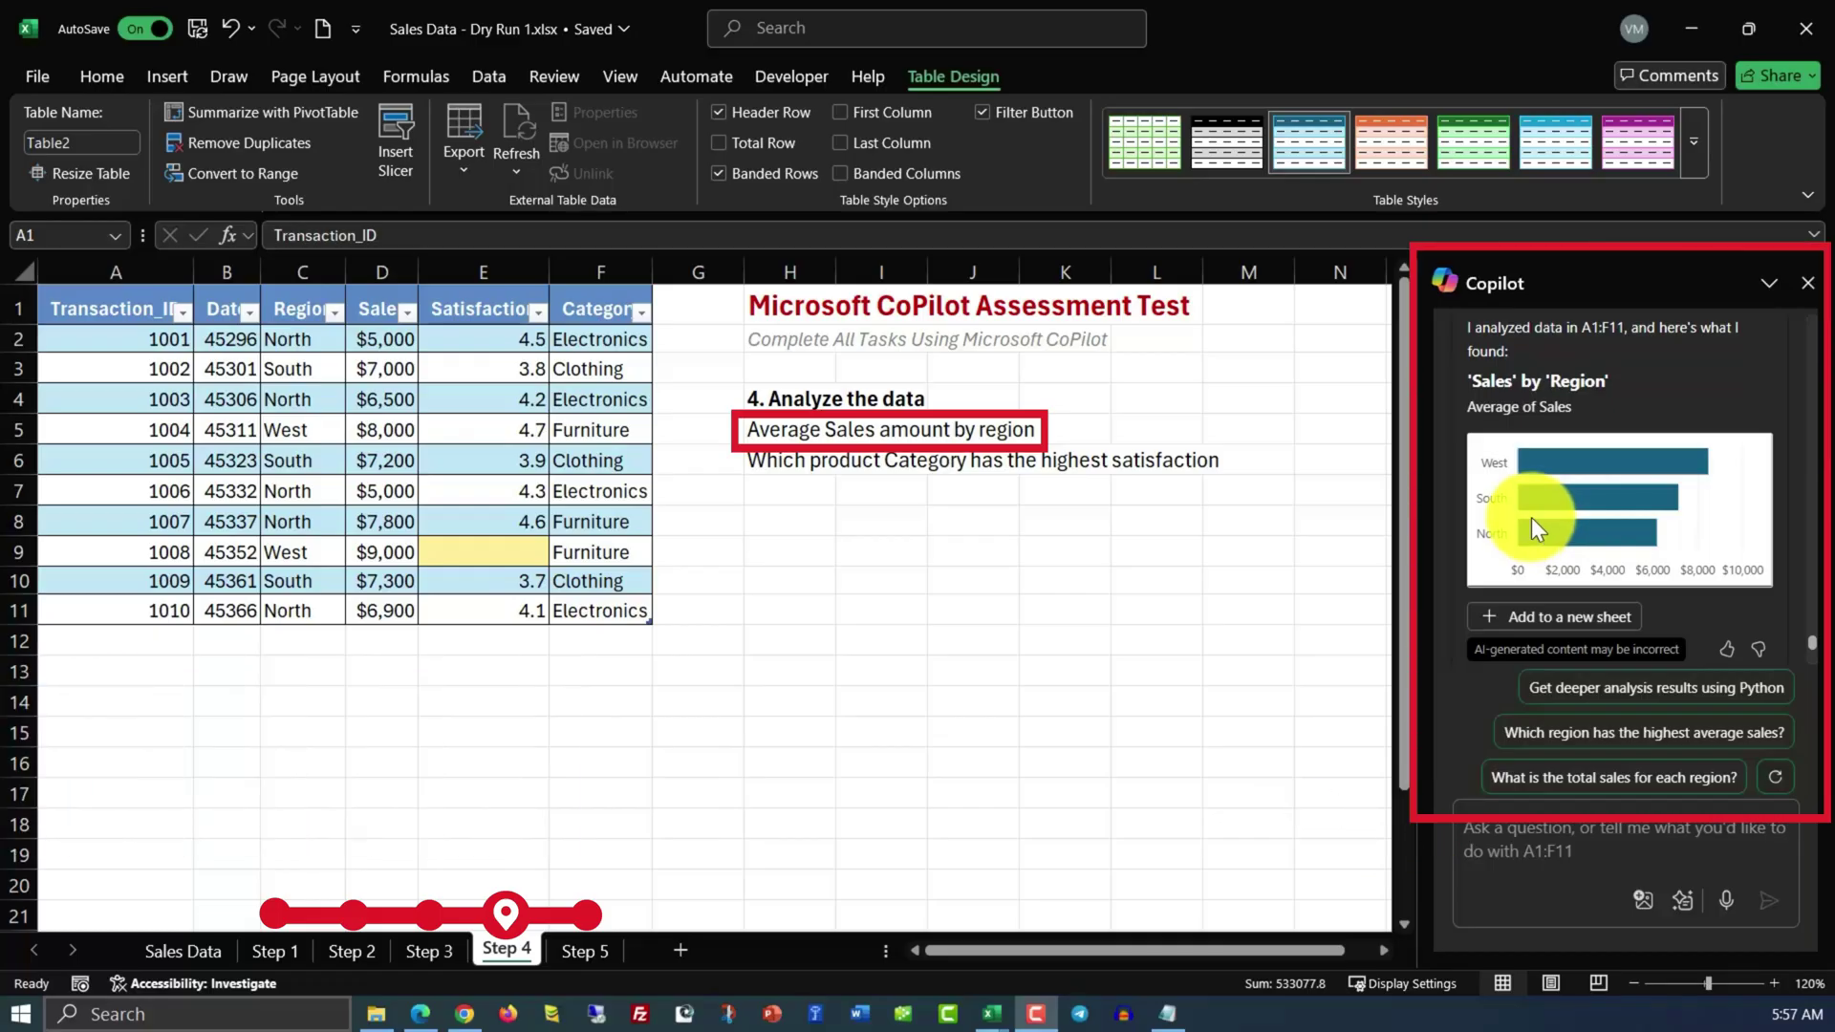
scroll(1532, 518, up, 1)
scroll(1511, 487, down, 1)
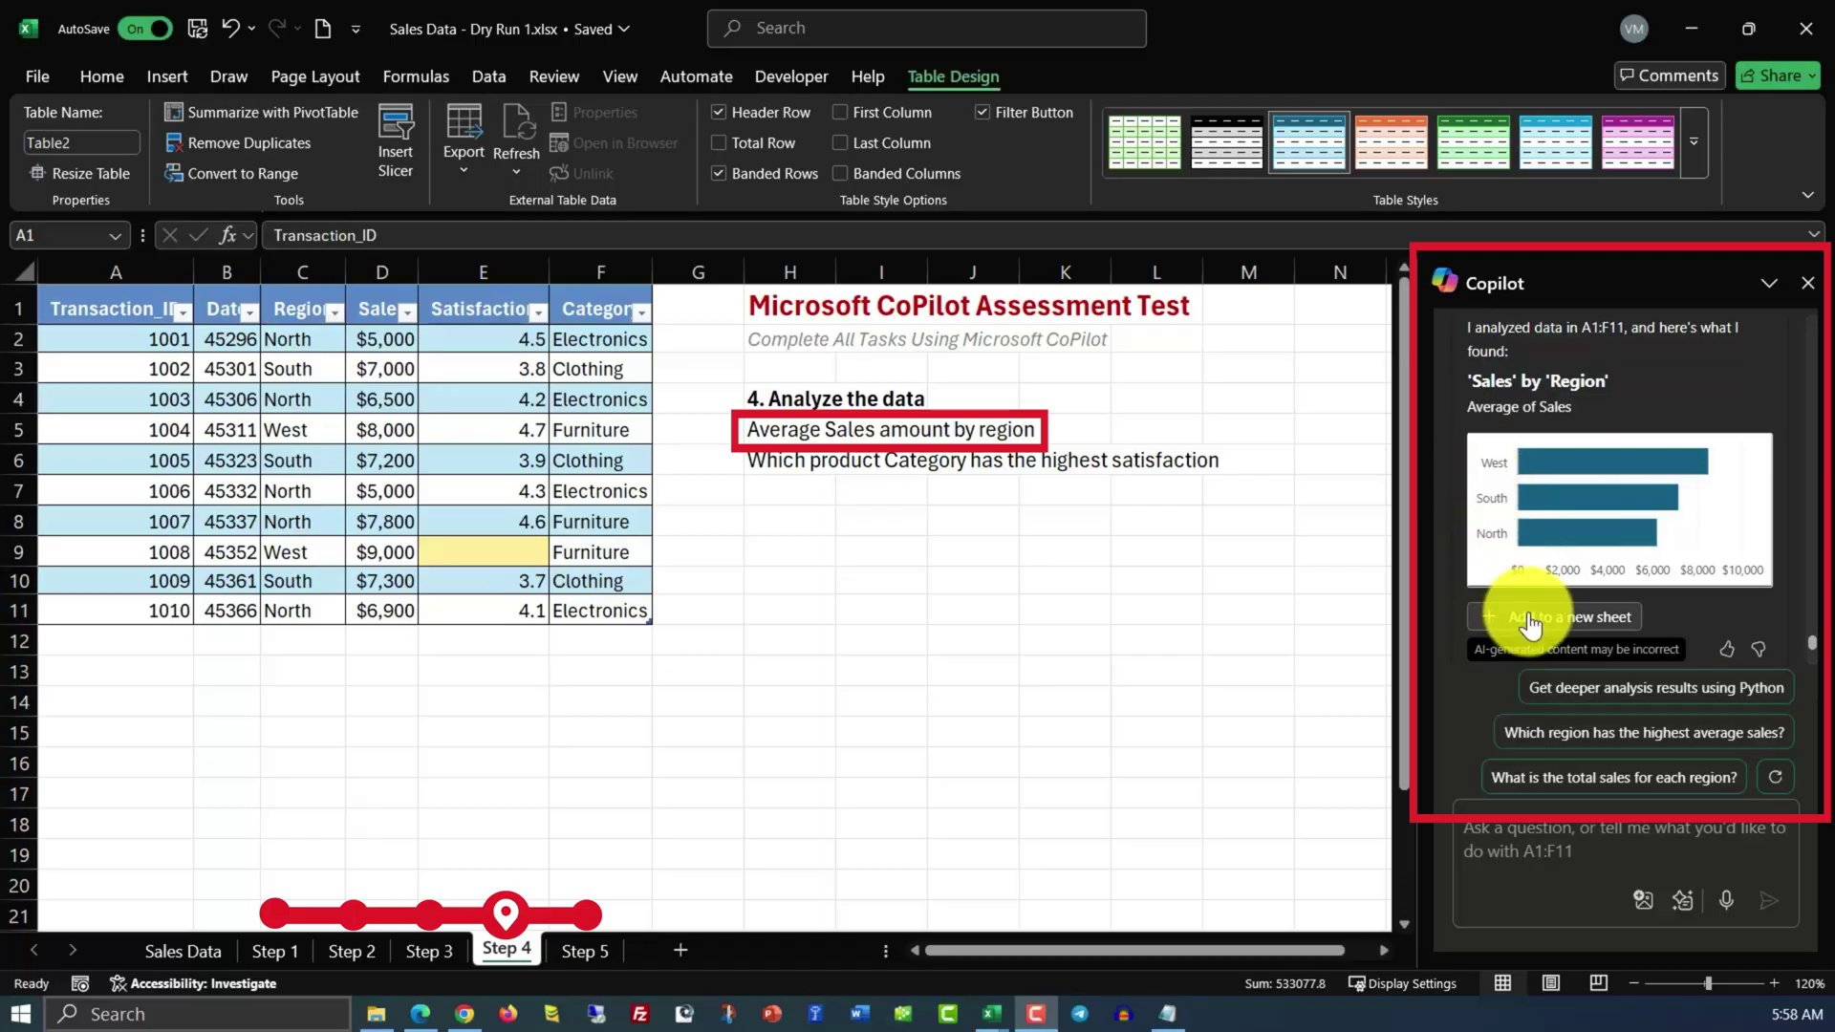
click(1587, 624)
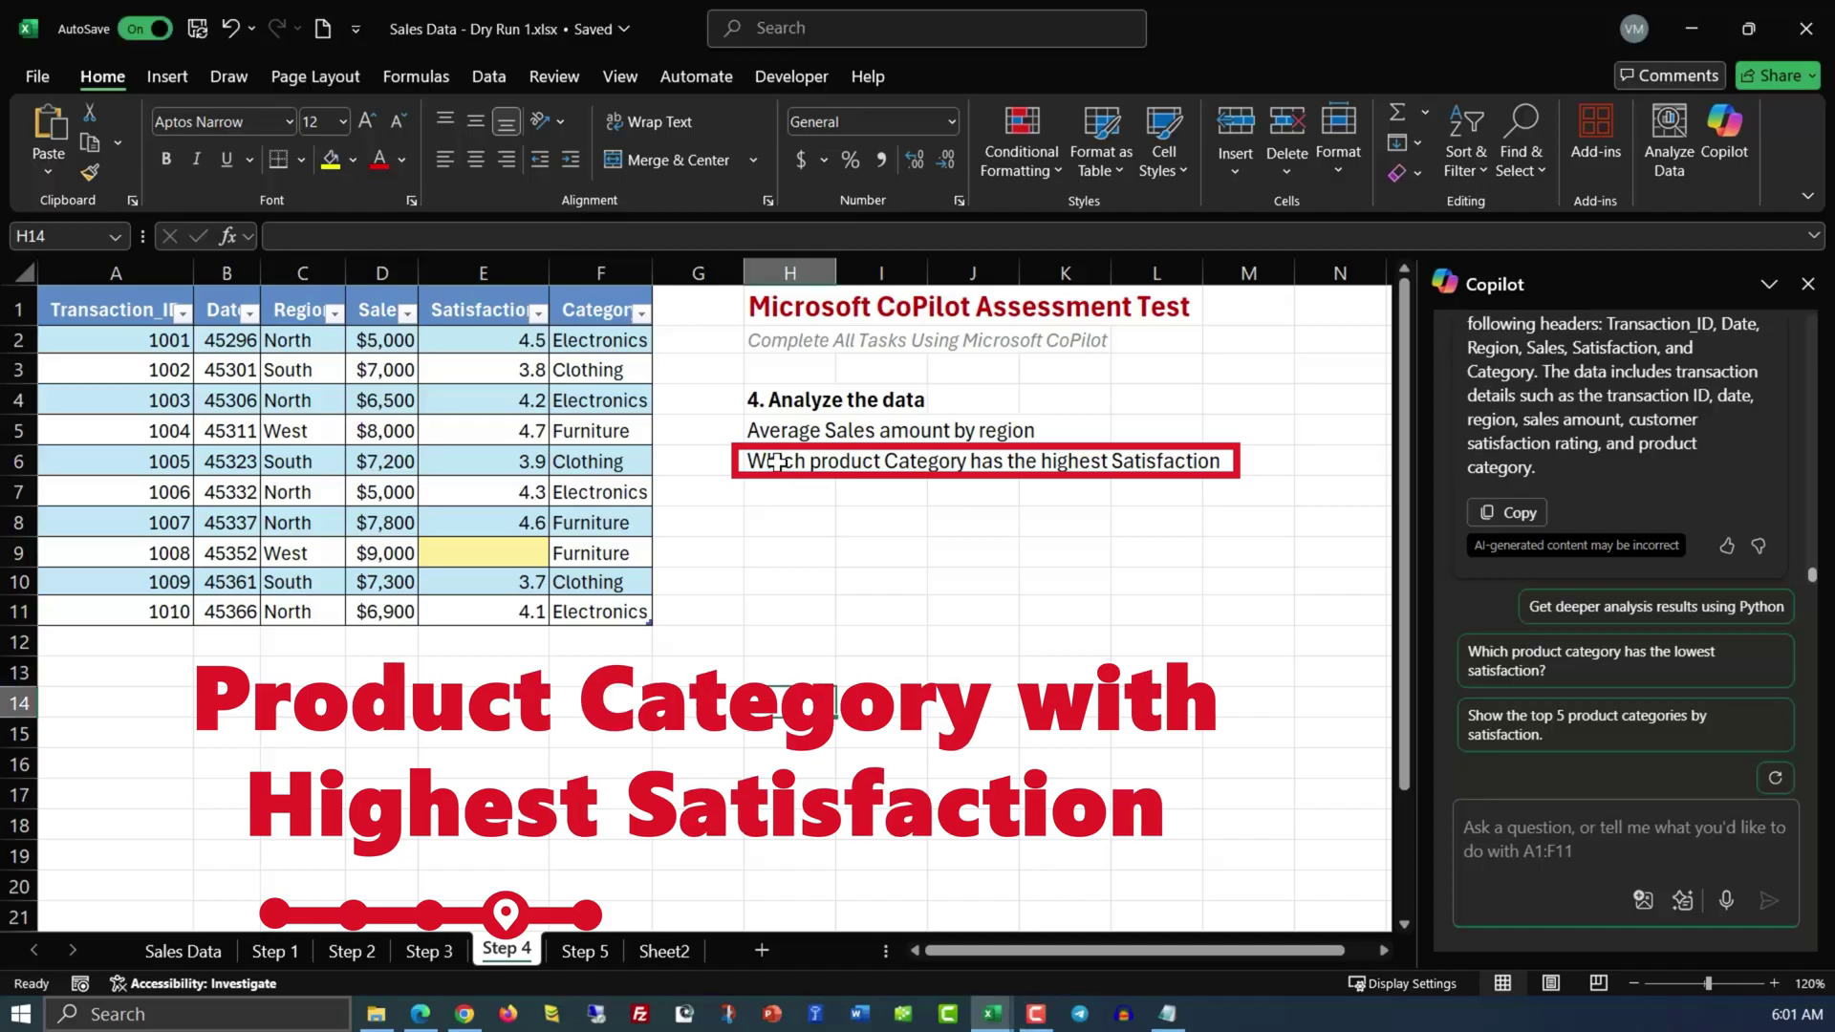
Ask Copilot the highest-average-satisfaction question from H6, which names Furniture at 4.65.
click(776, 461)
key(ctrl+c)
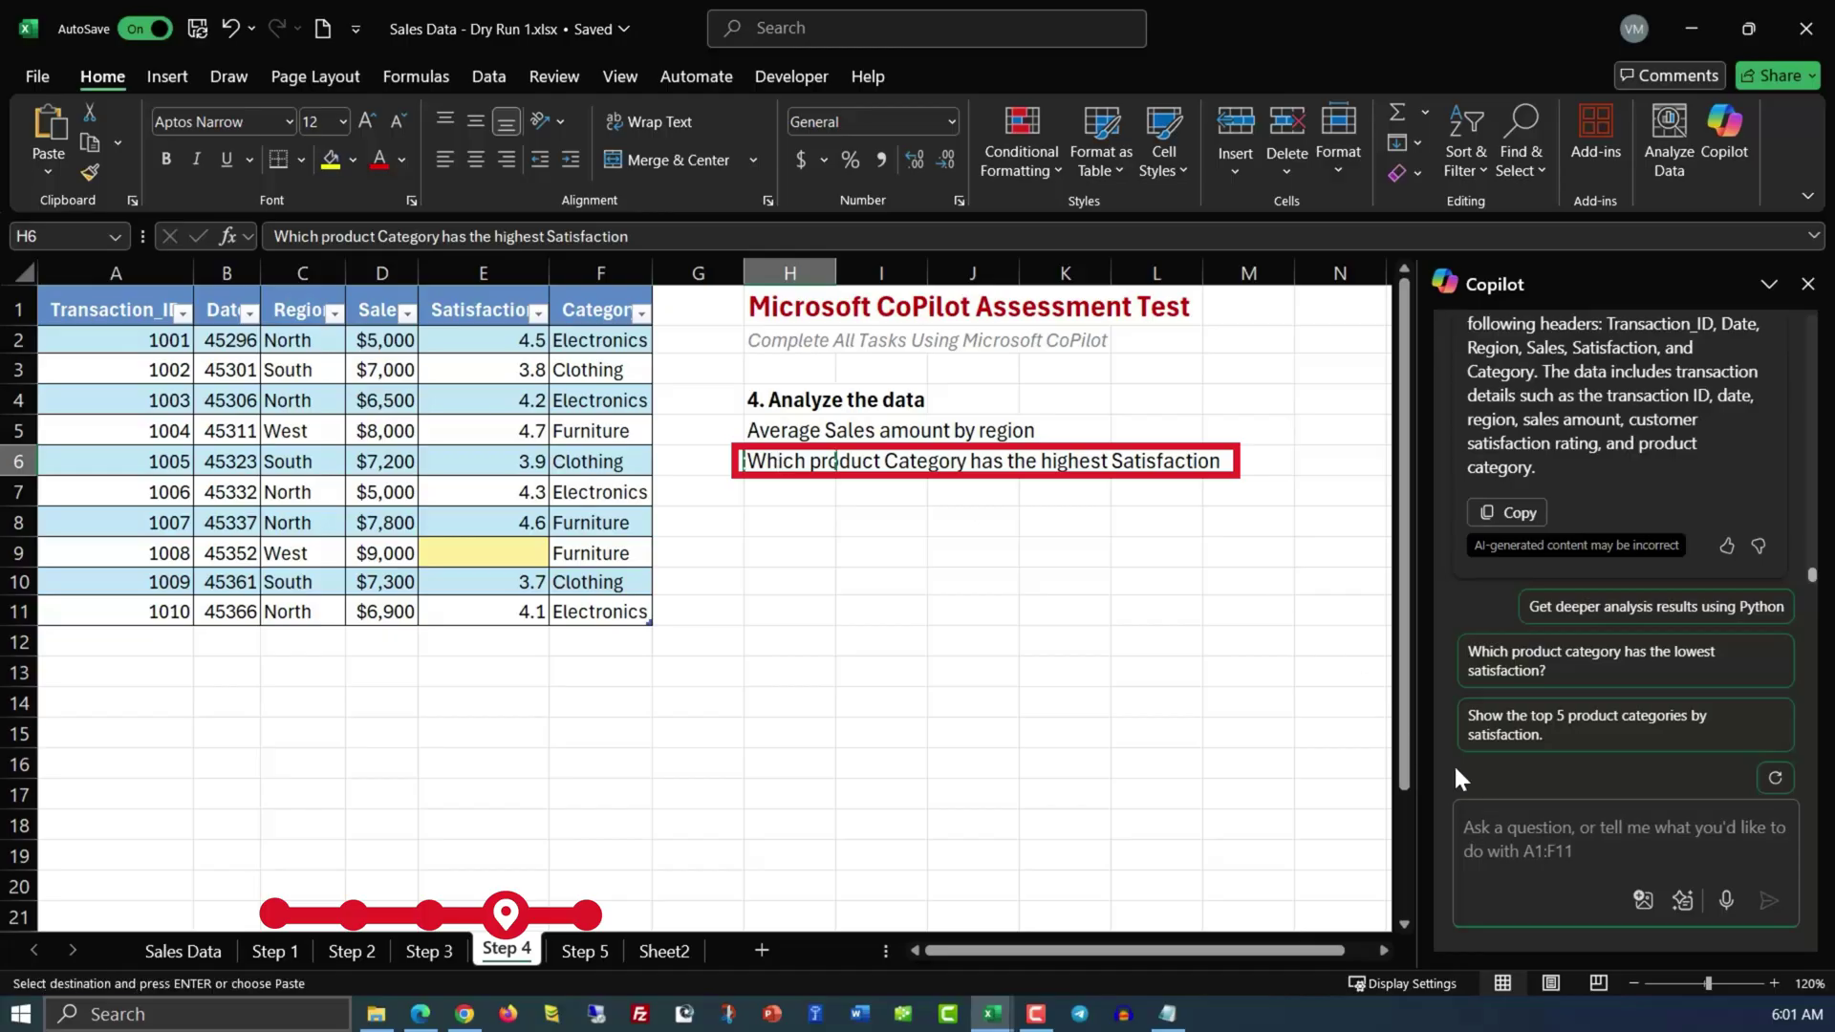
click(1527, 839)
key(ctrl+v)
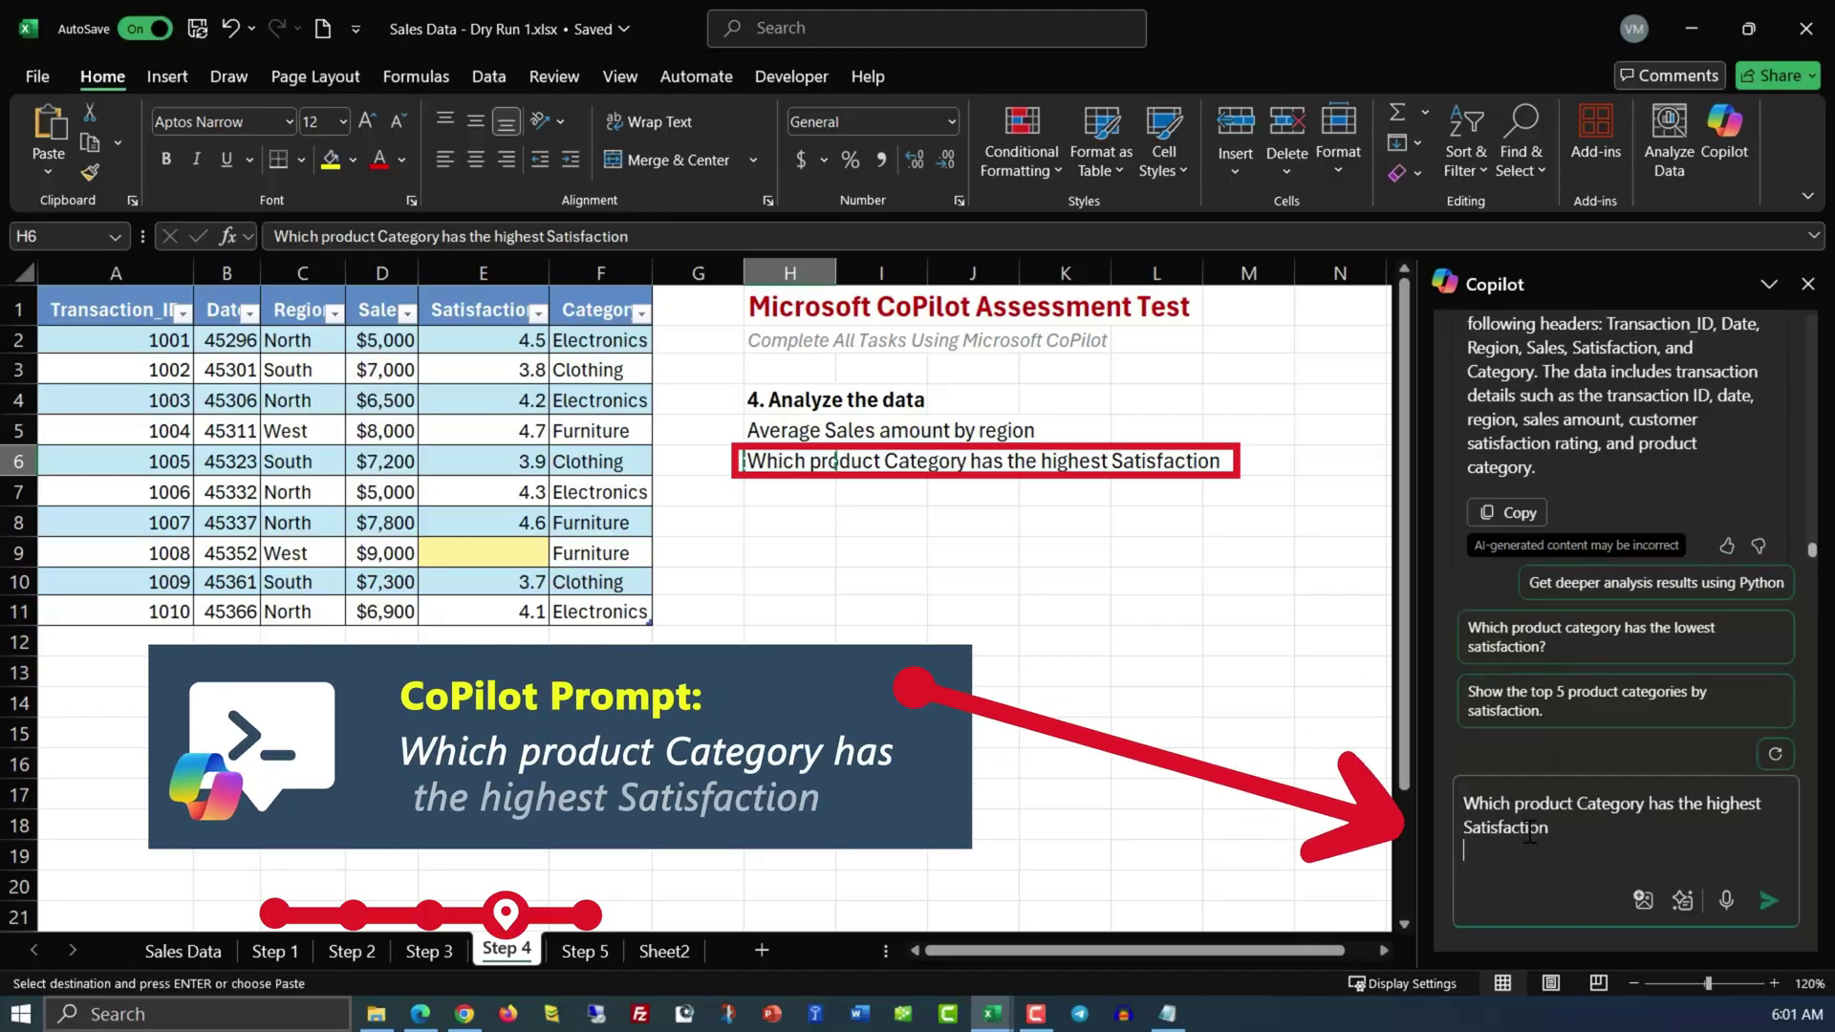
click(1768, 904)
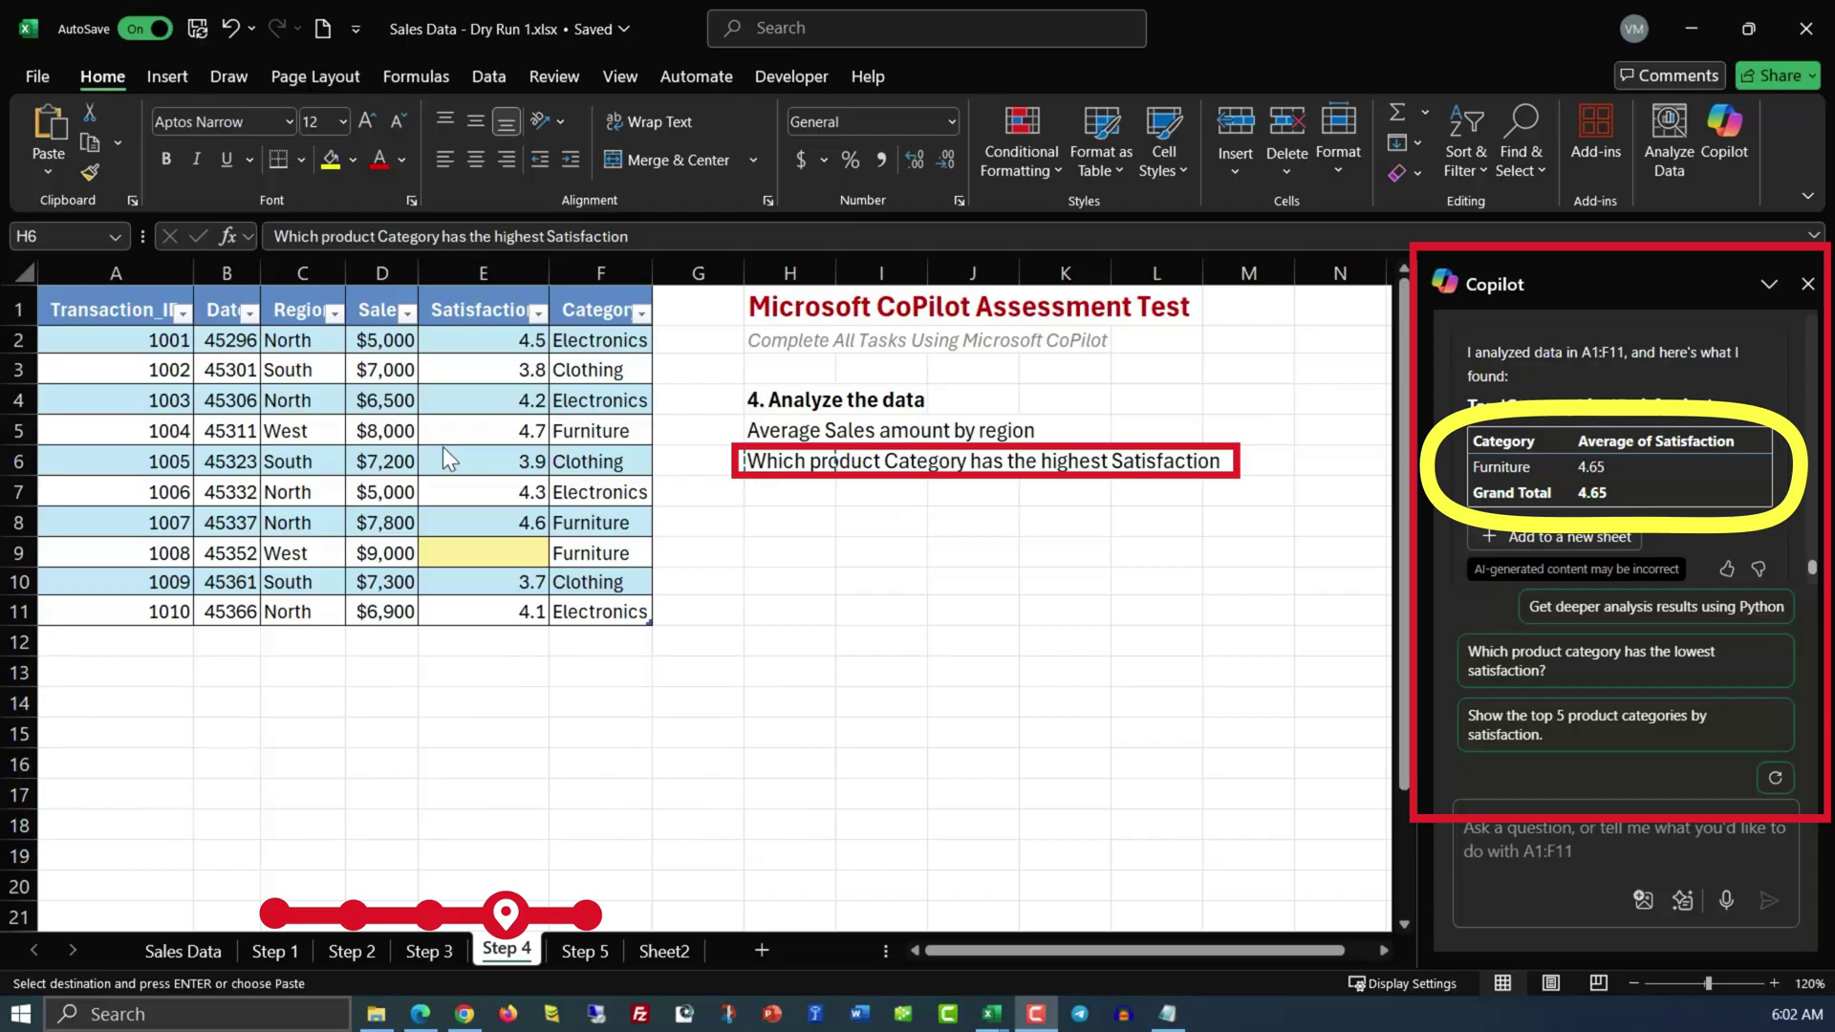
click(489, 556)
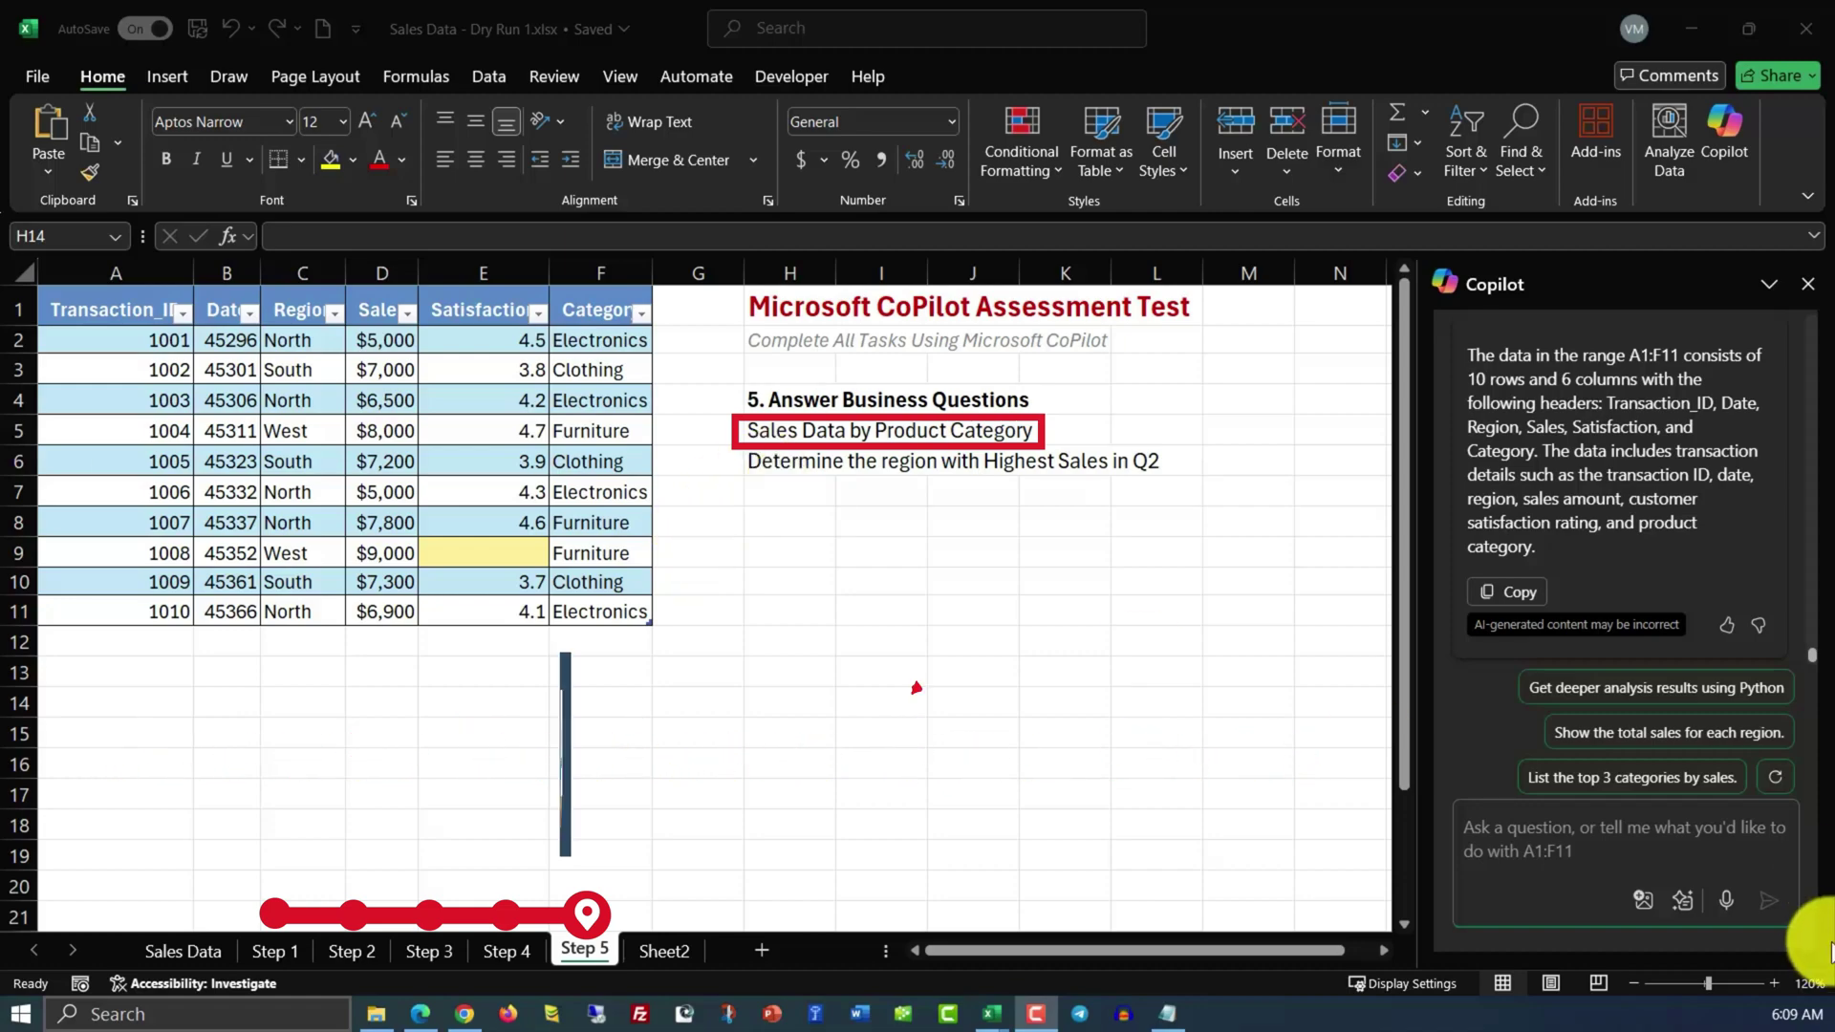
Ask Copilot 'Which Category has the highest Sales'; it names Furniture with $24,800.
click(1504, 848)
key(ctrl+v)
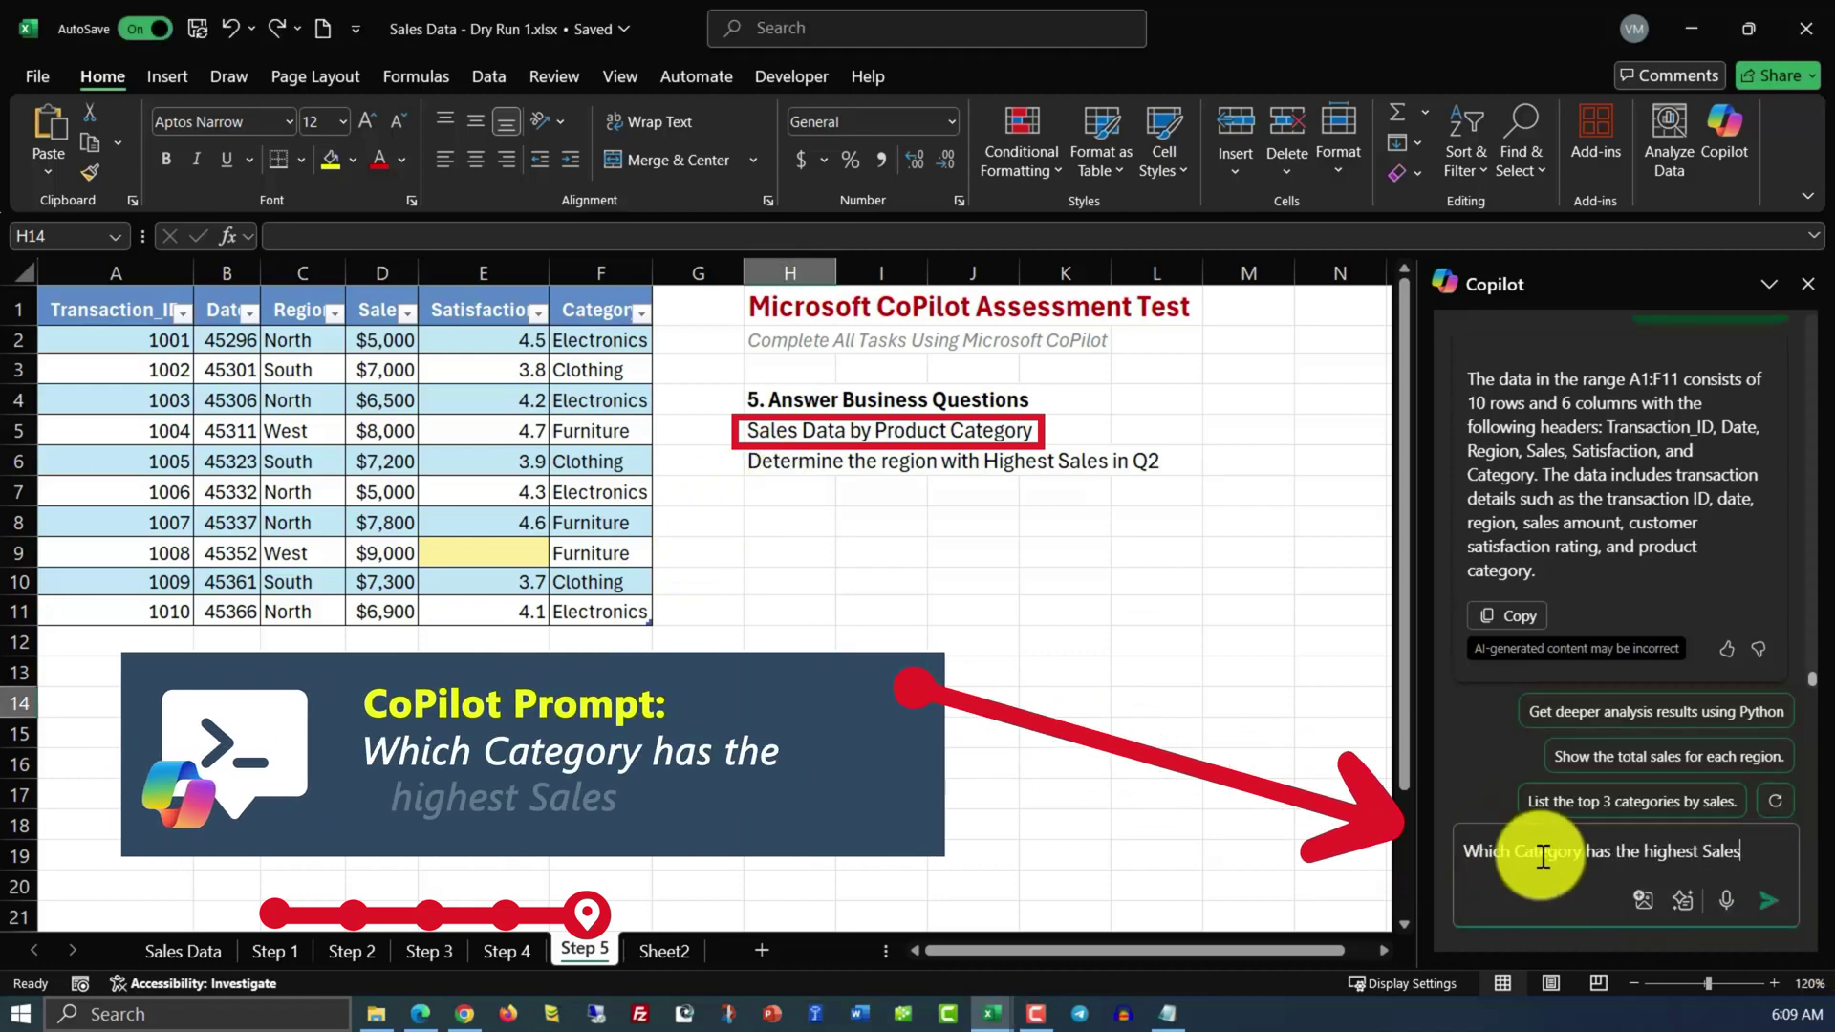
click(1766, 900)
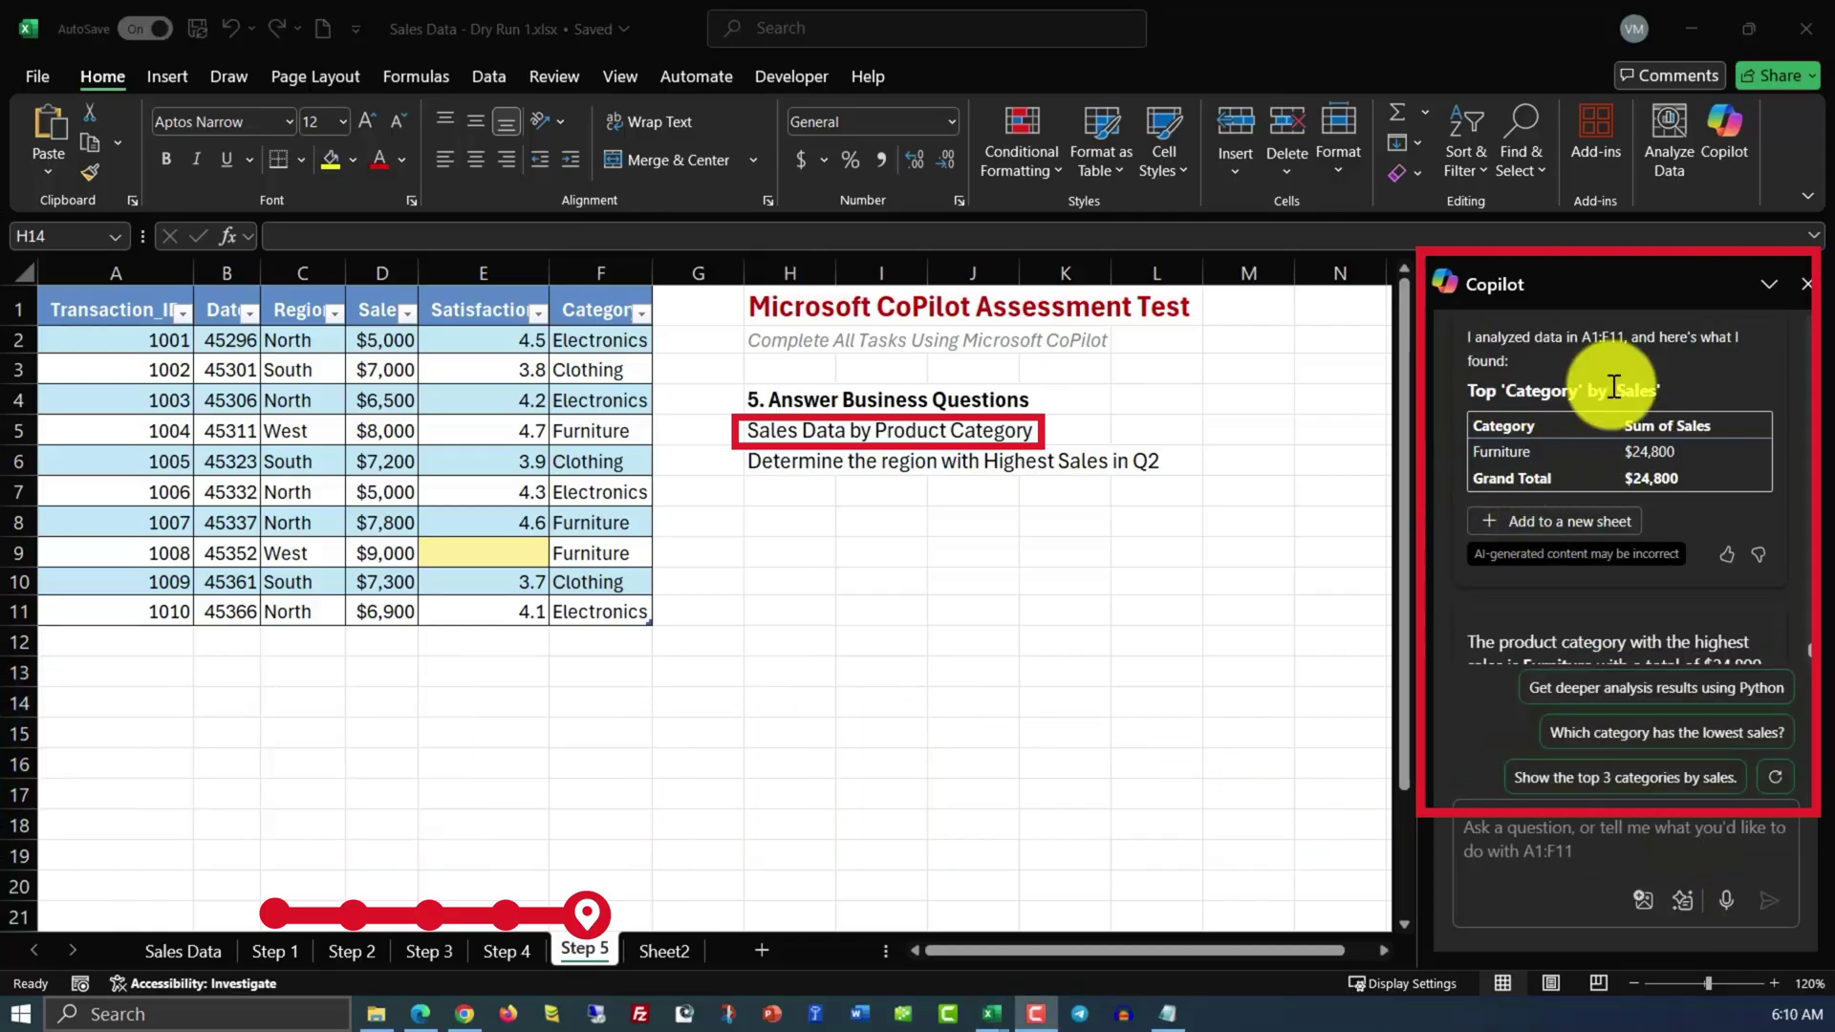
click(642, 313)
click(642, 313)
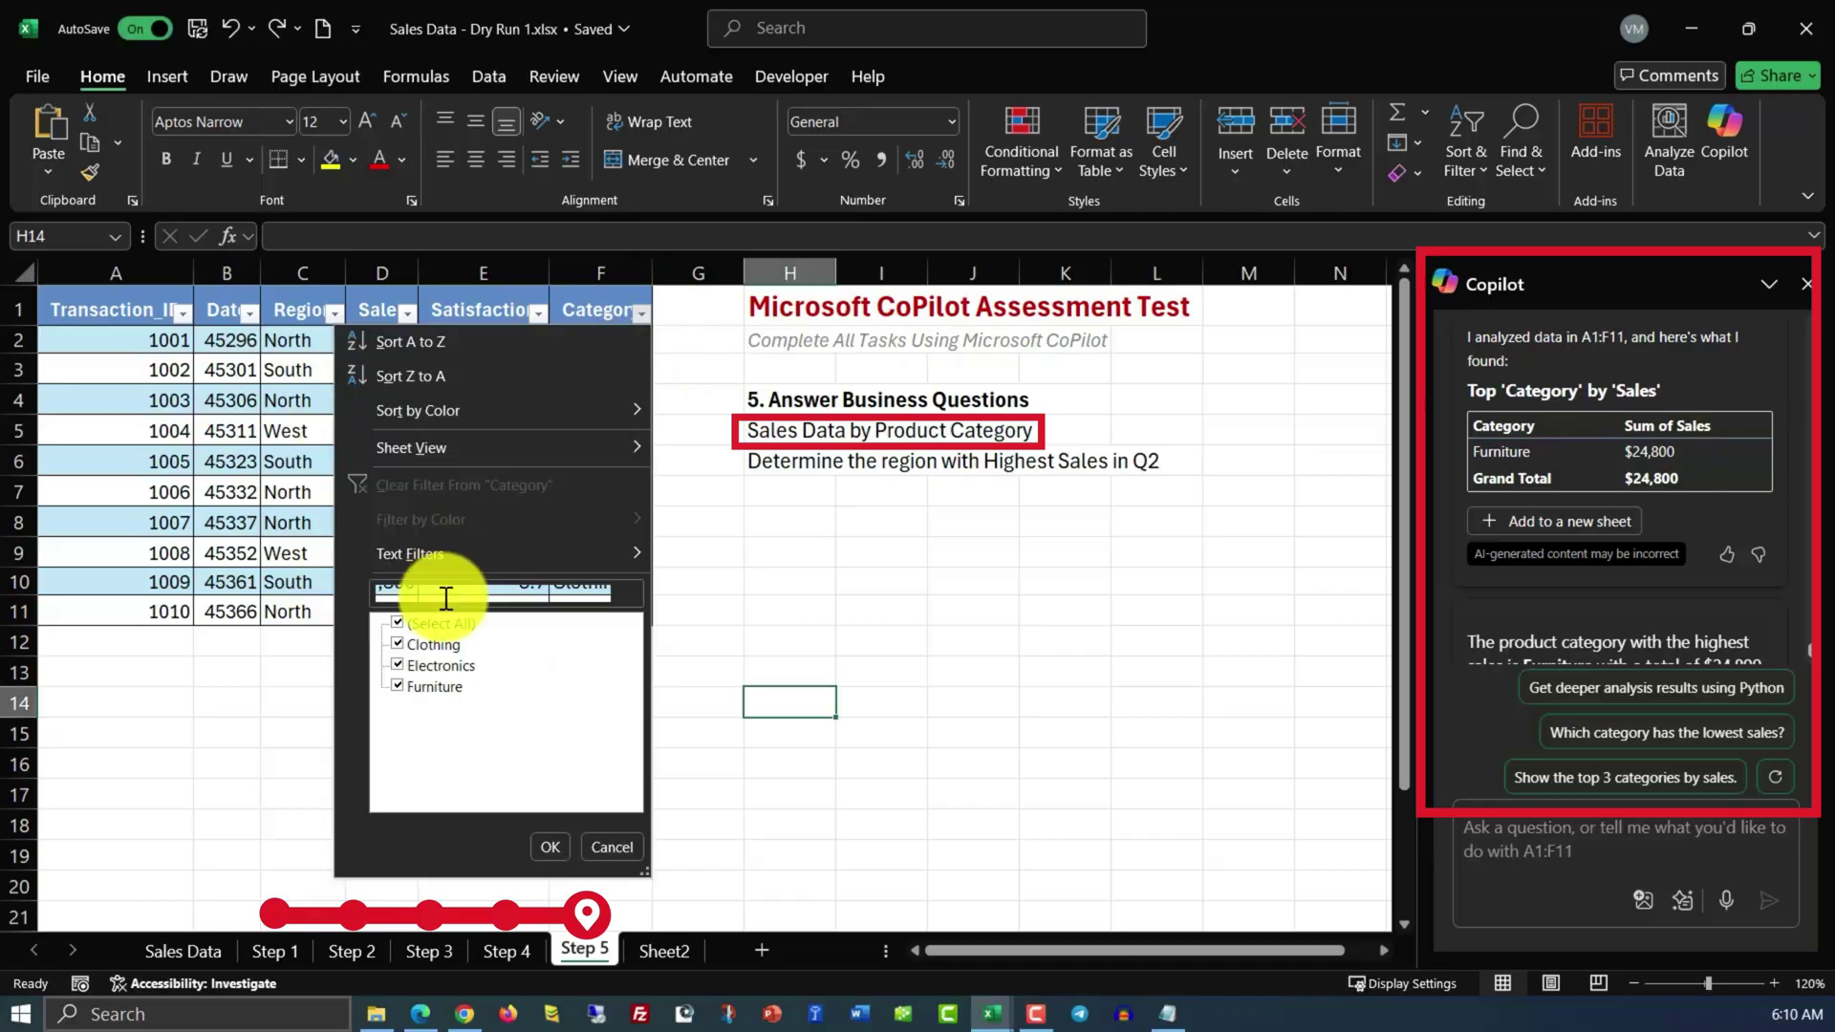
click(397, 619)
click(399, 686)
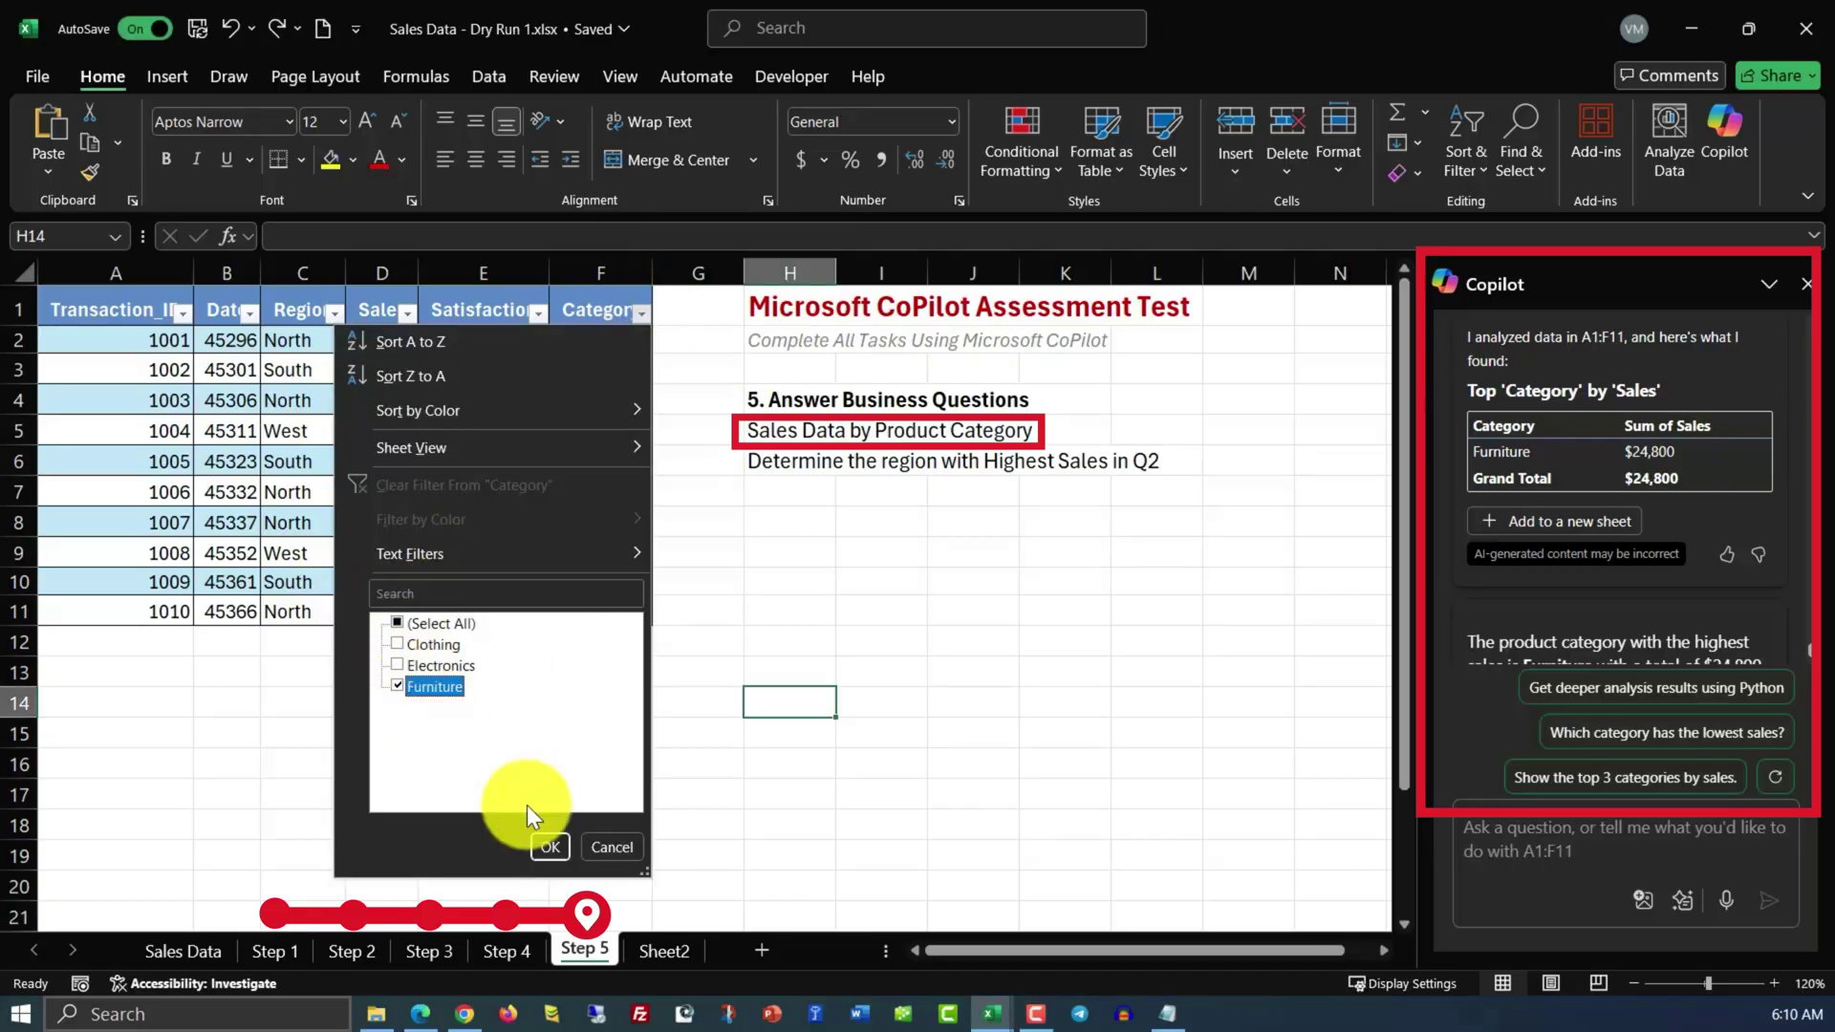
click(551, 848)
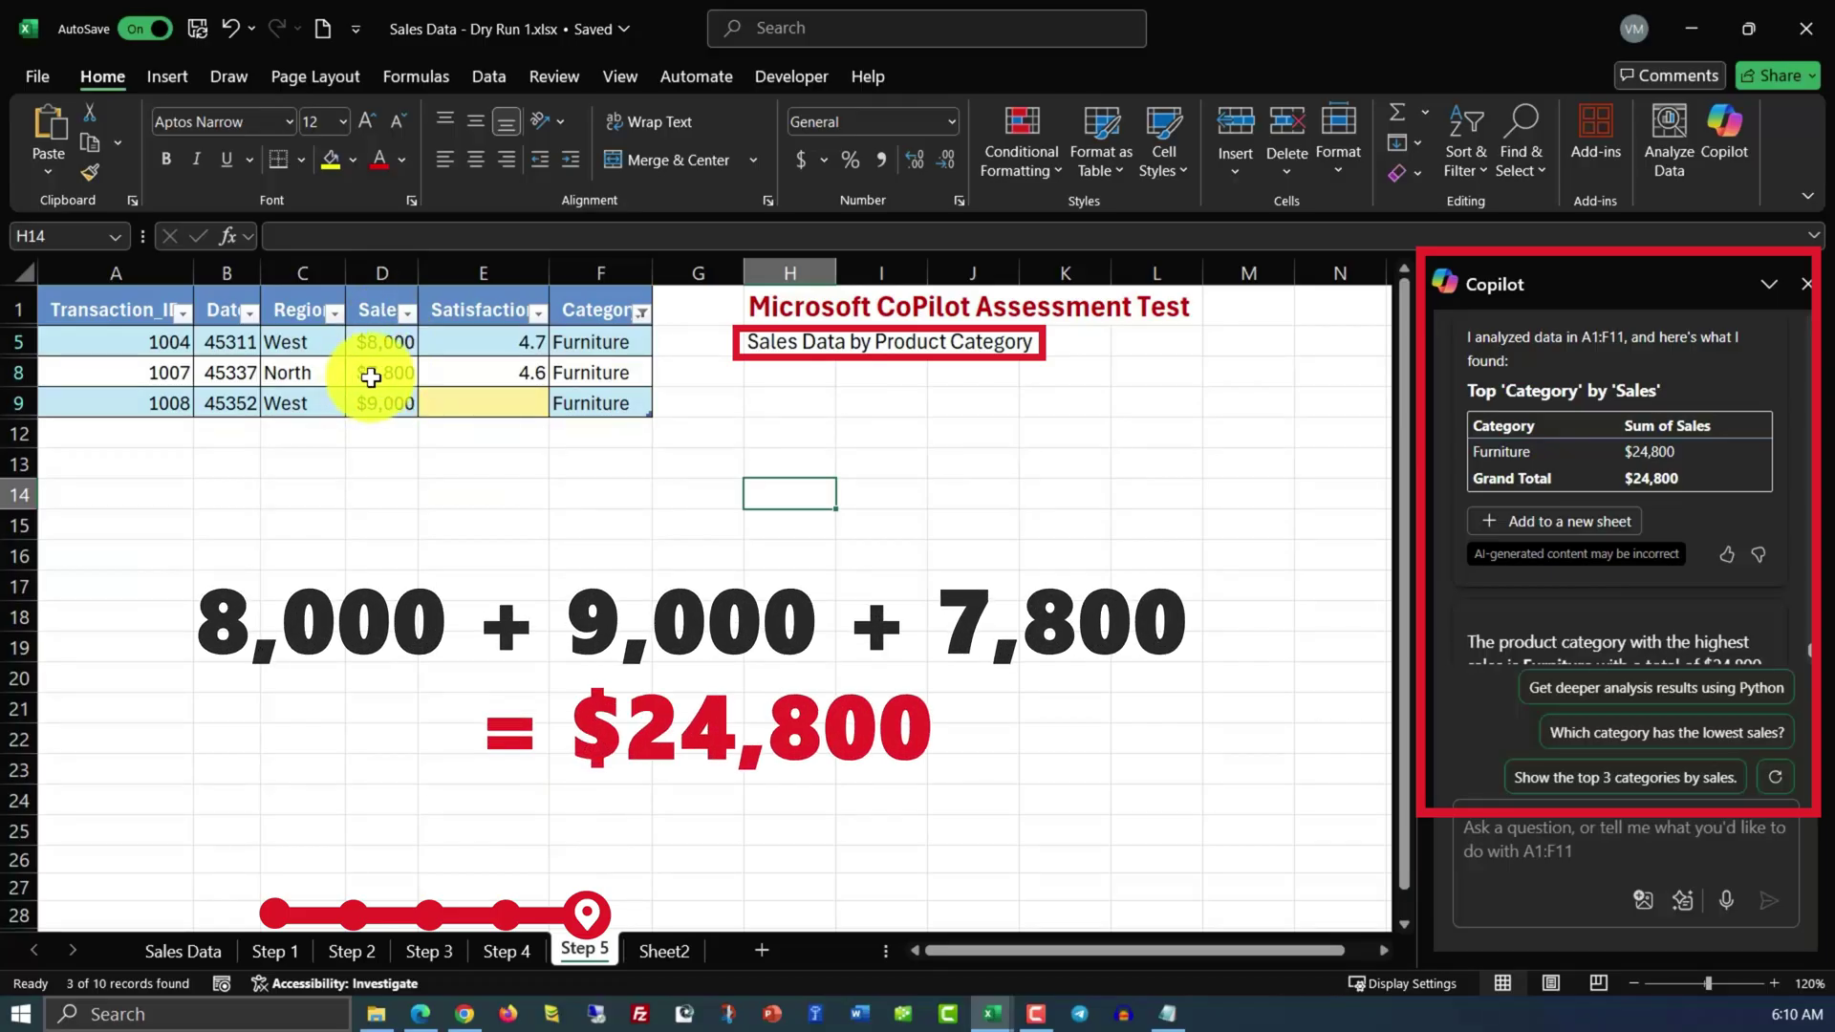
click(382, 375)
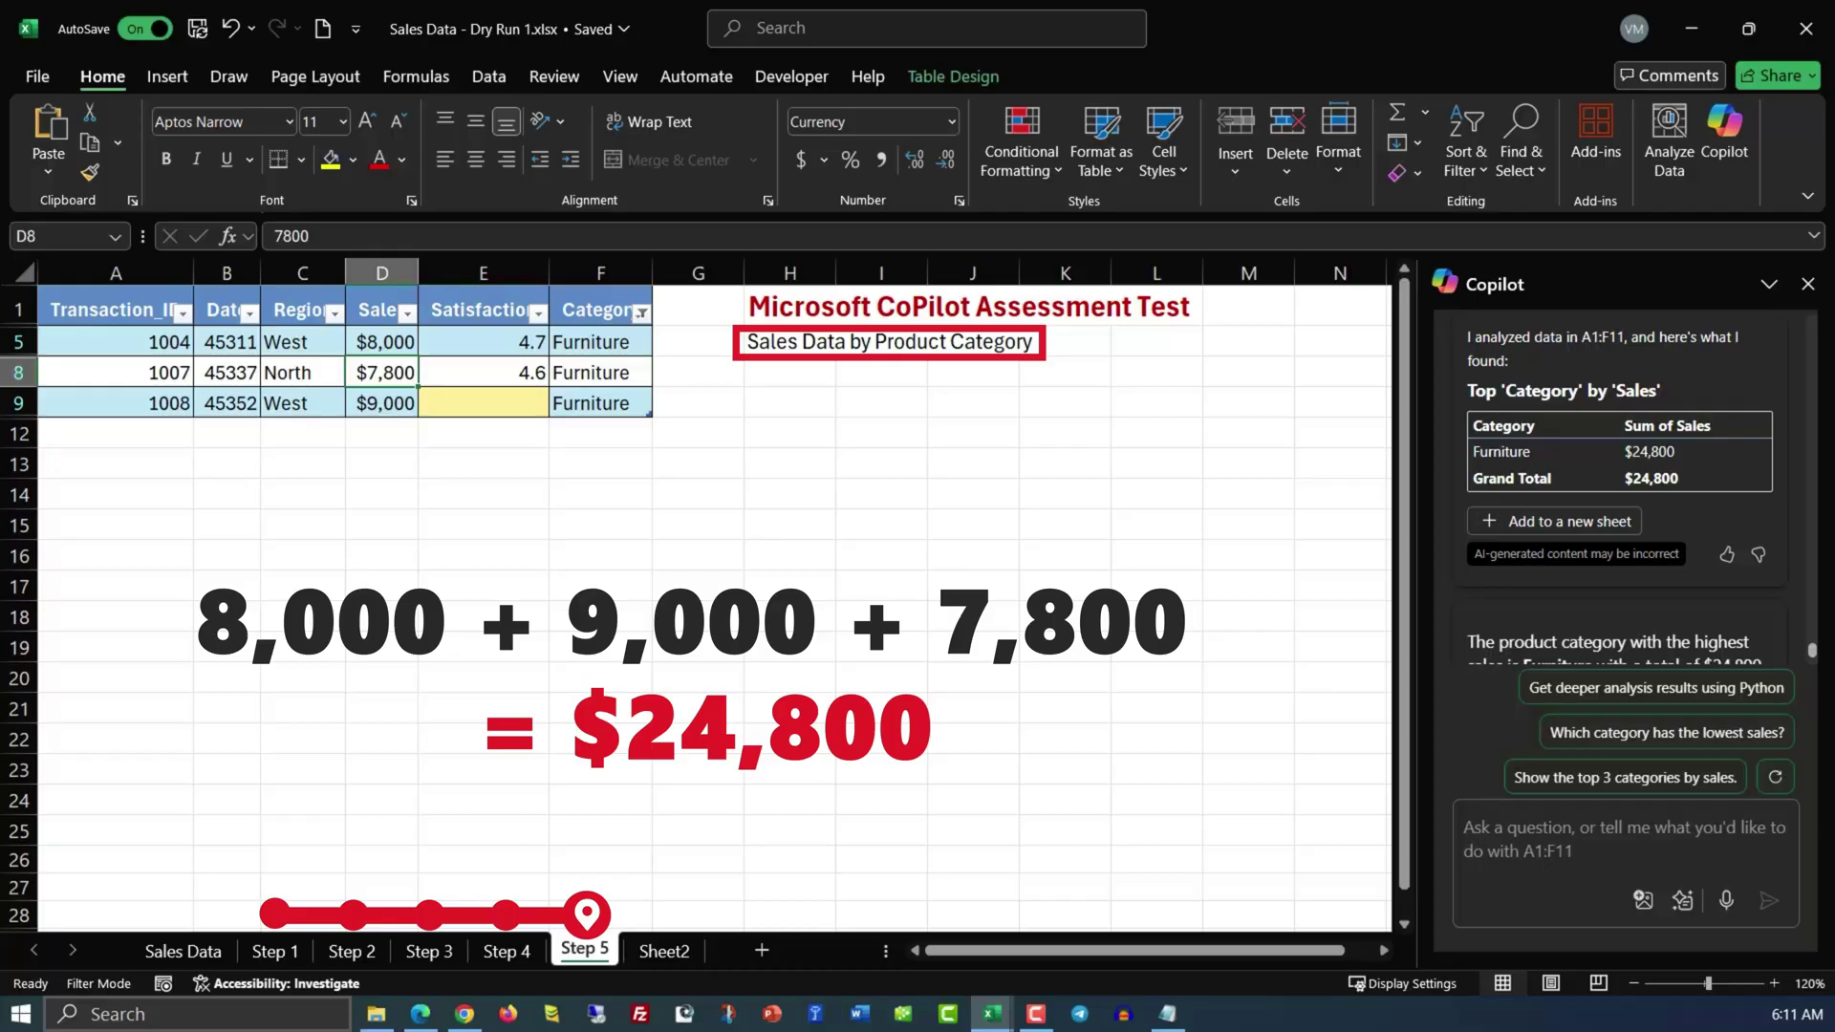
click(640, 312)
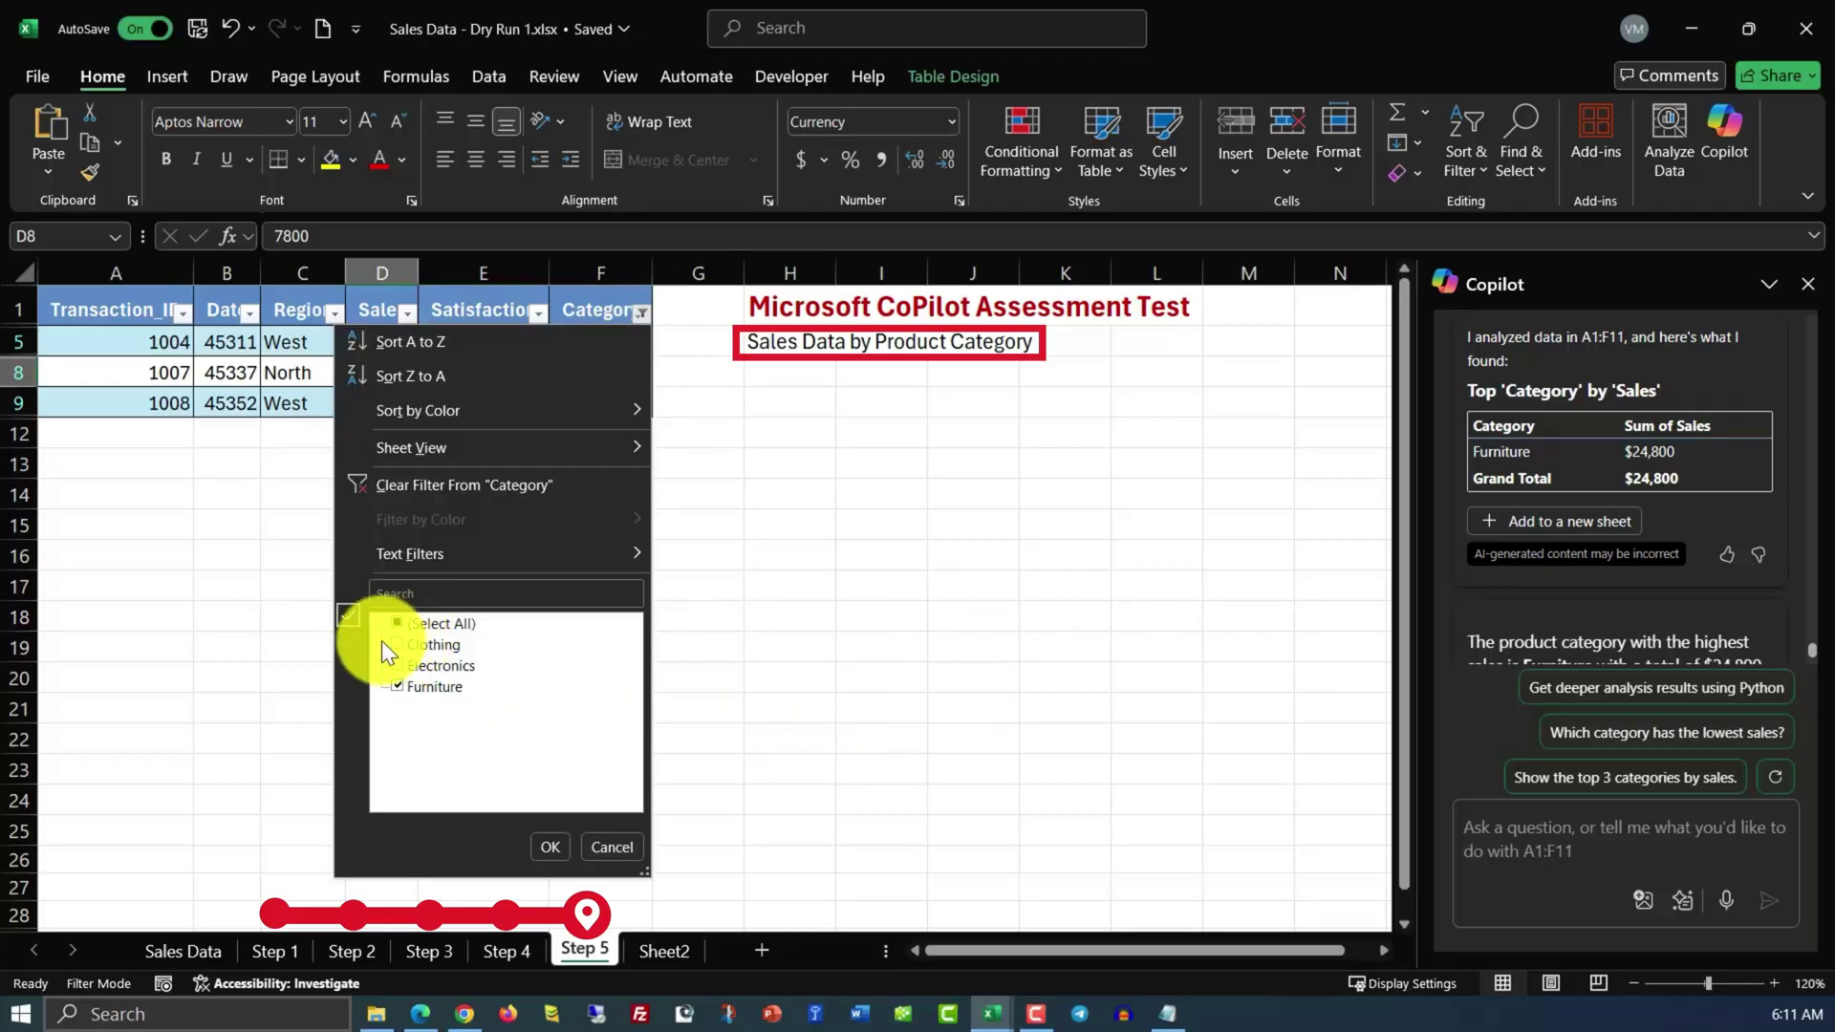
click(399, 622)
click(545, 848)
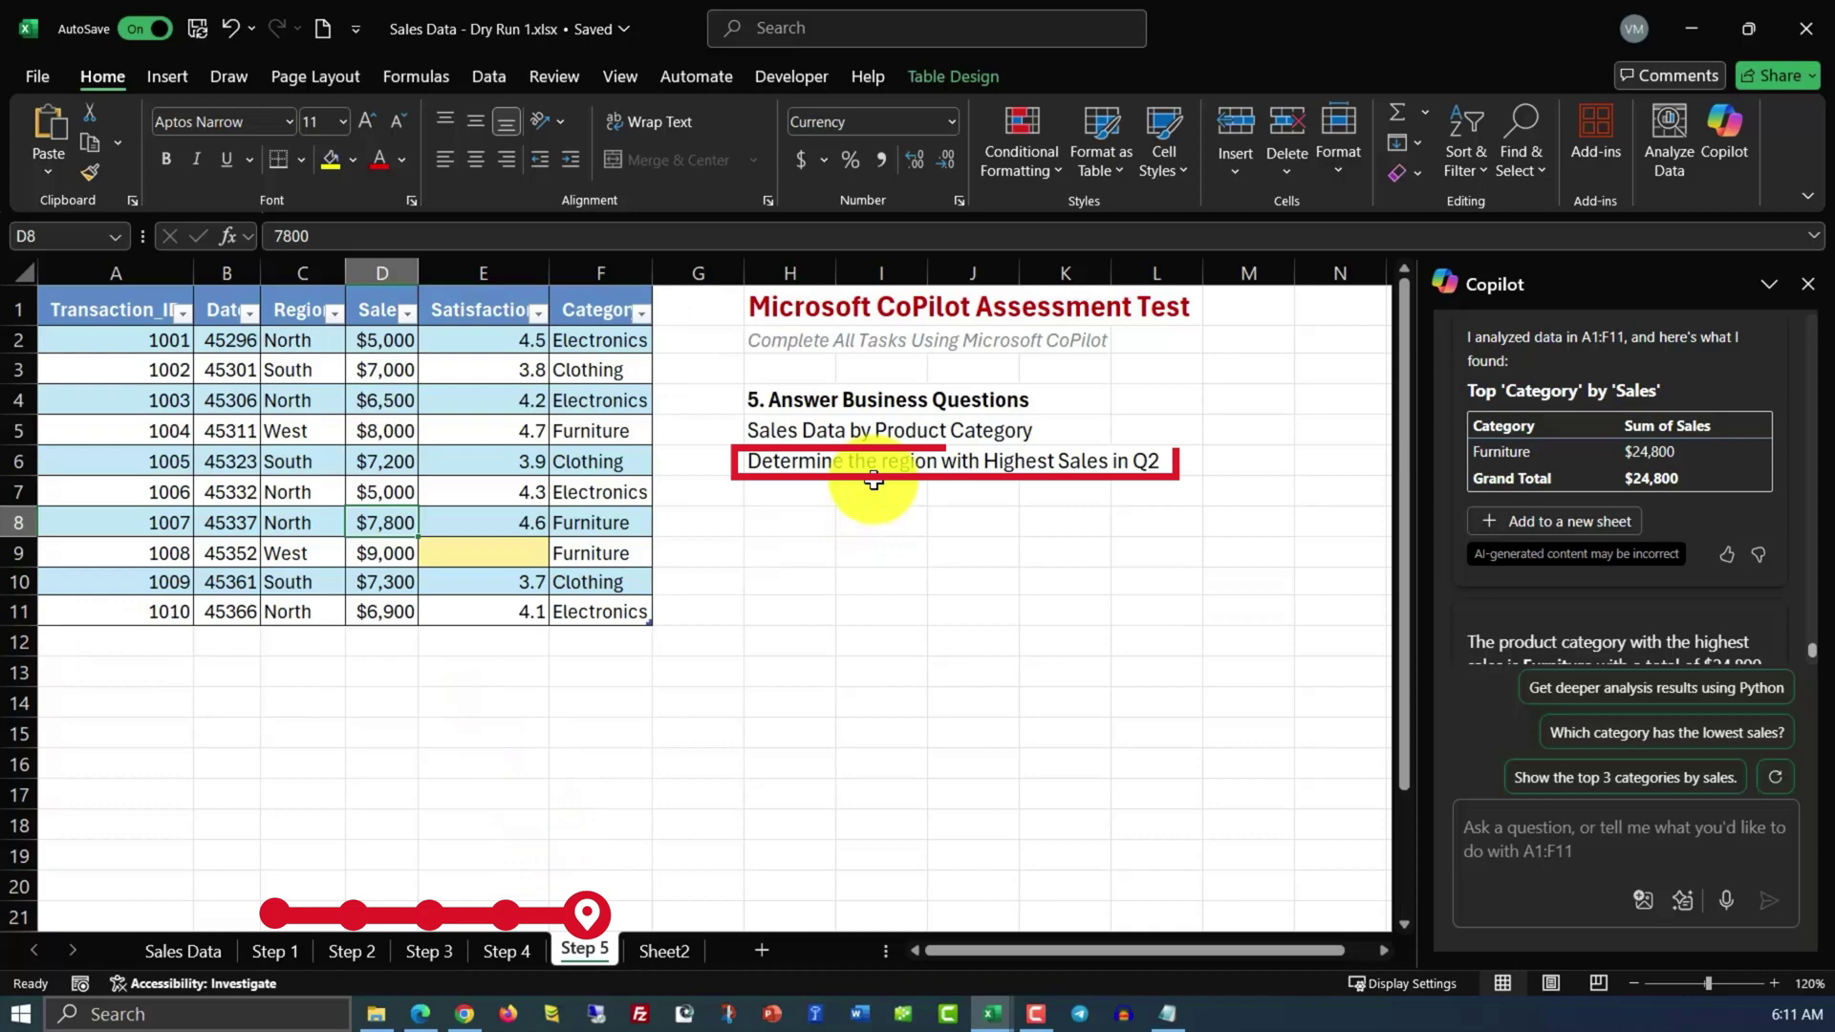
Format the column B dates as Short Date (e.g. 1/5/2024) and autofit the column width.
click(795, 473)
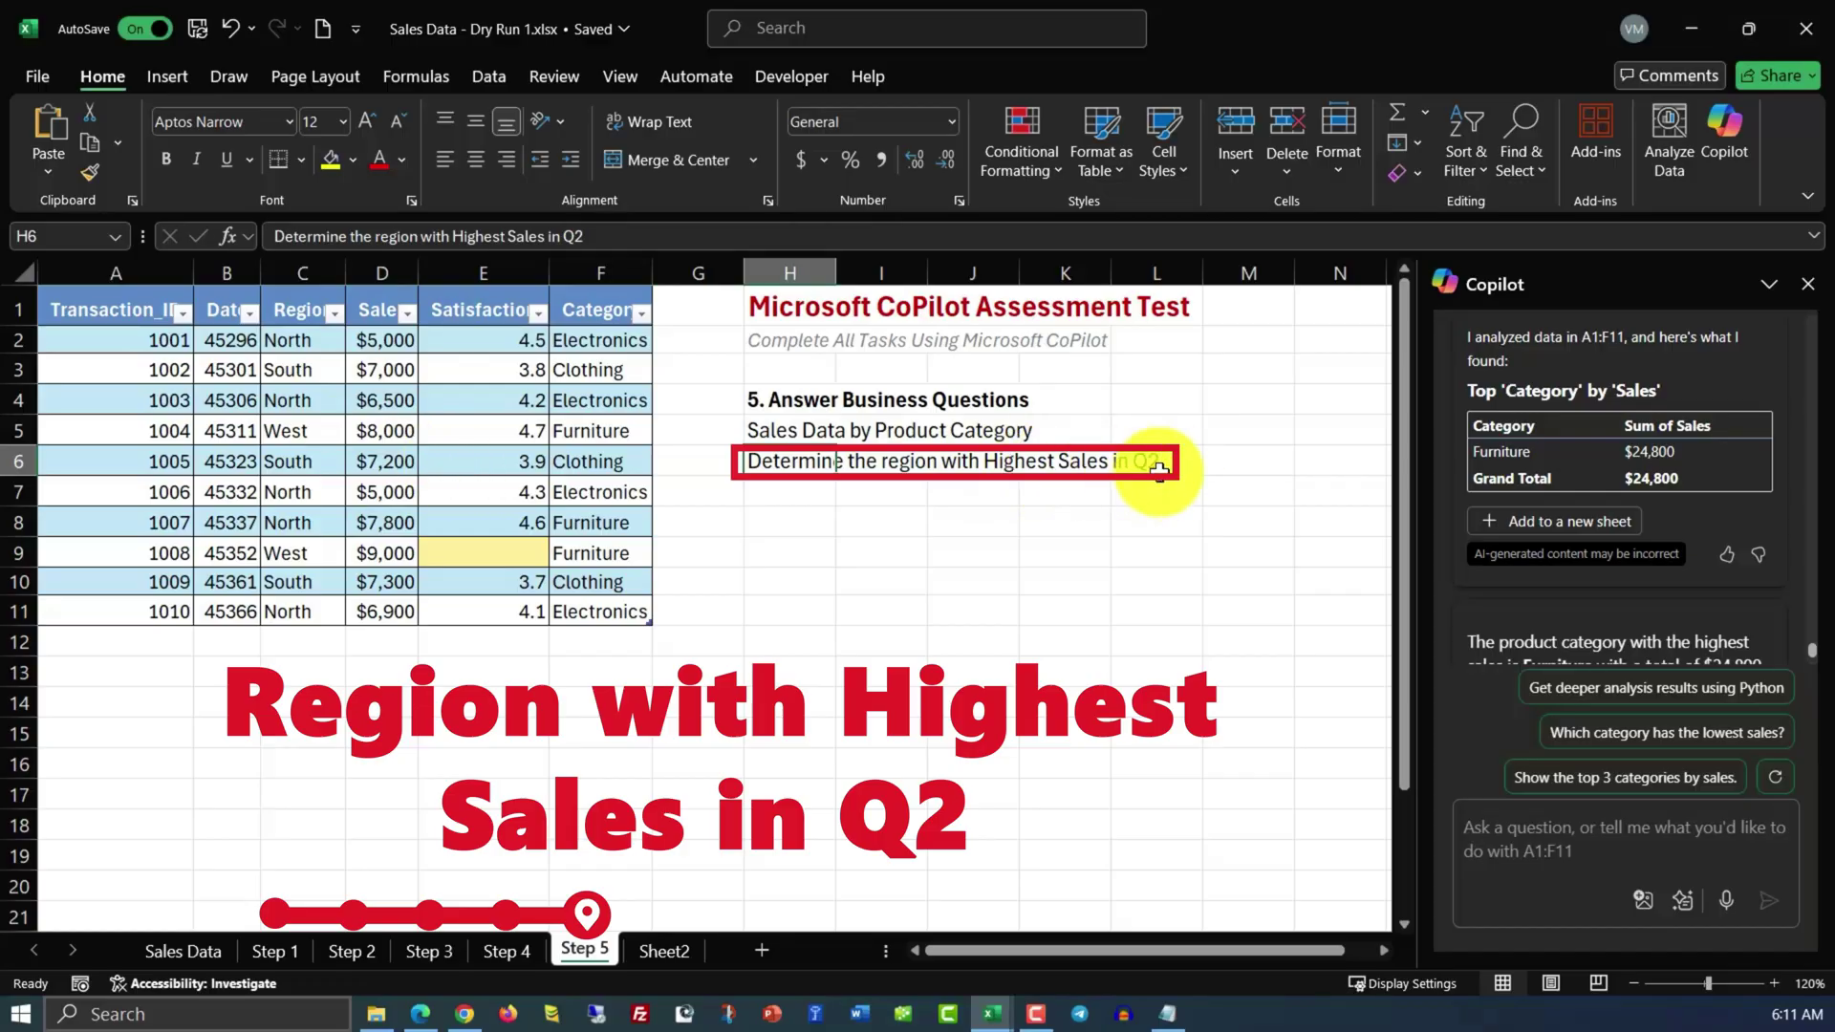
click(237, 268)
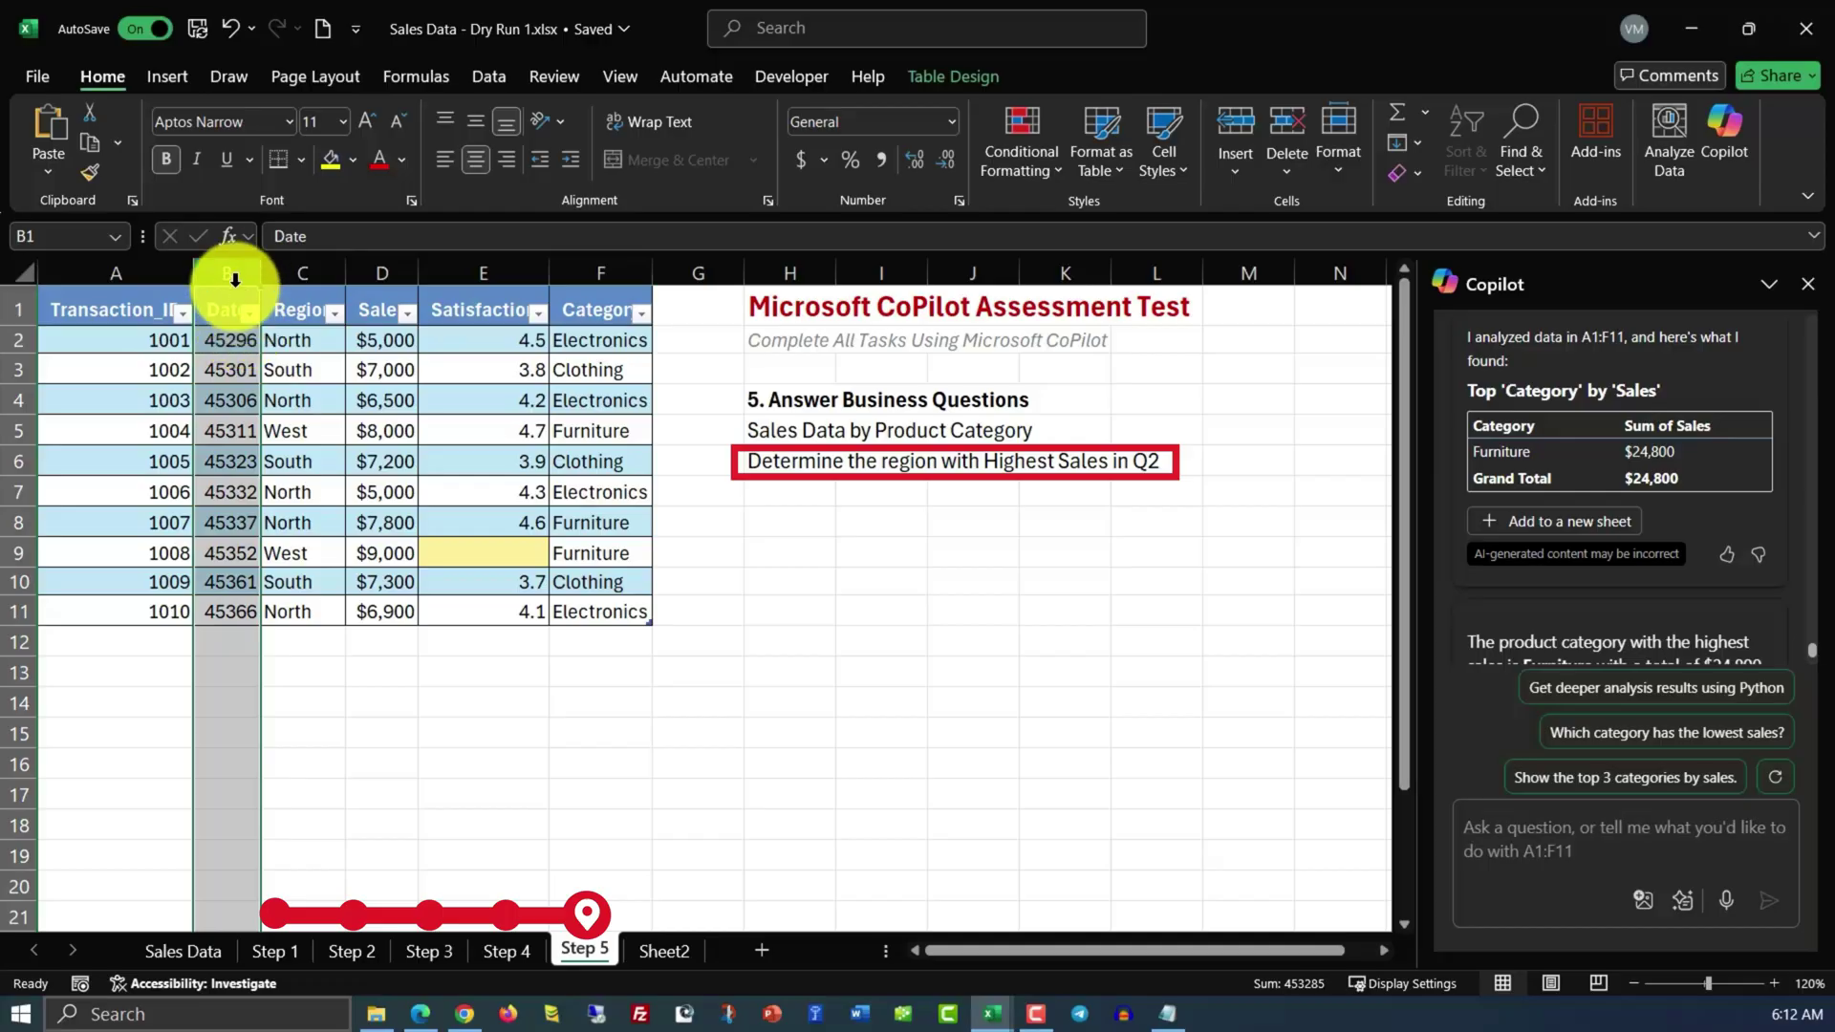
drag(226, 295, 226, 613)
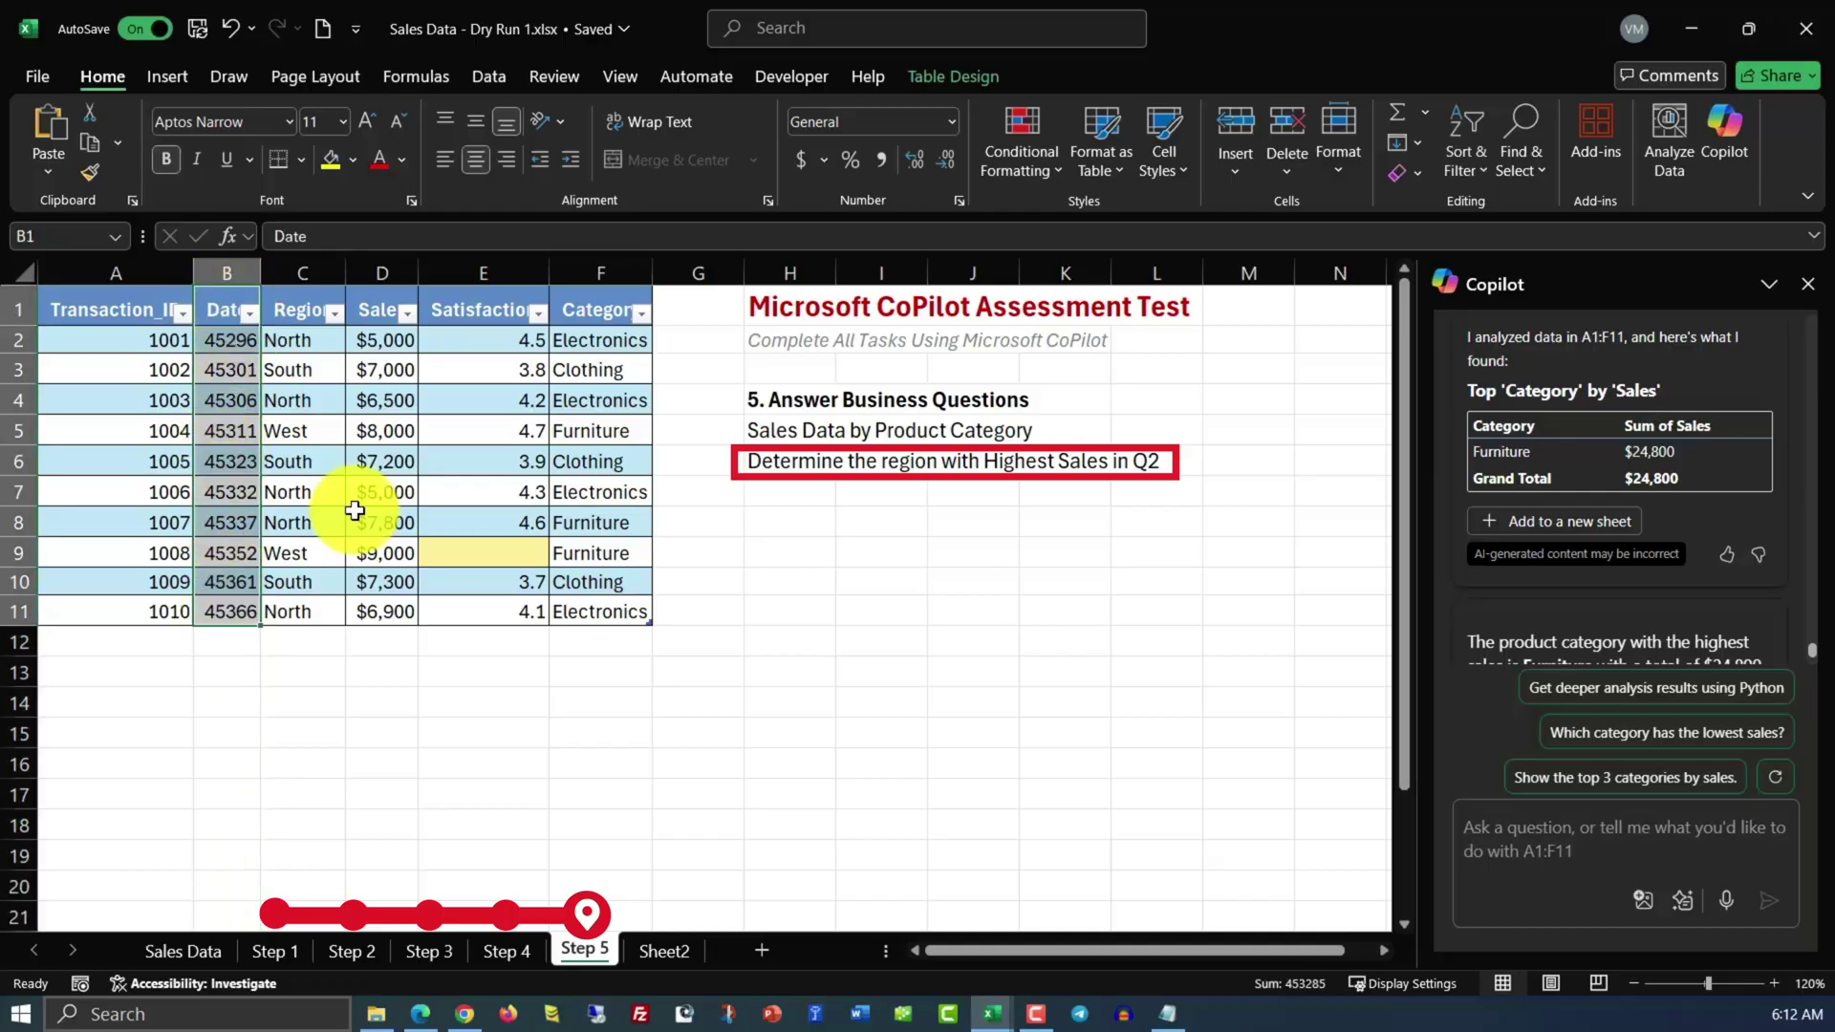
click(951, 124)
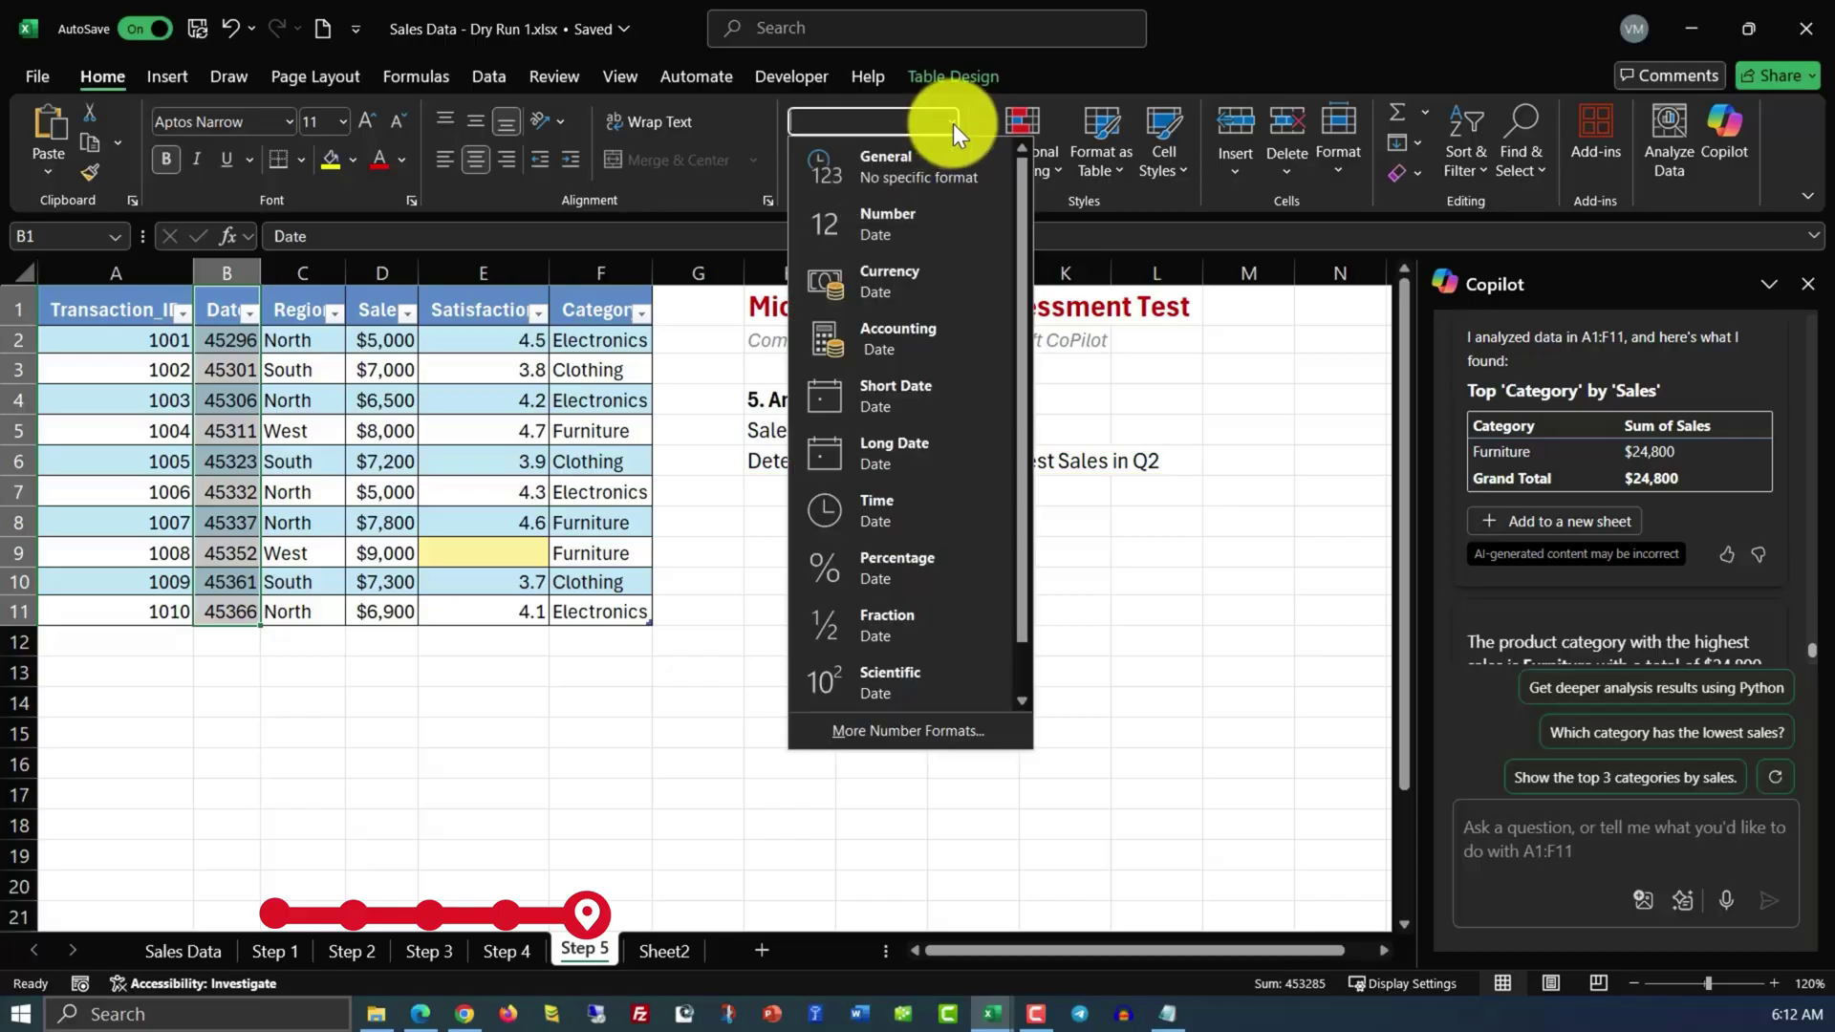
click(887, 396)
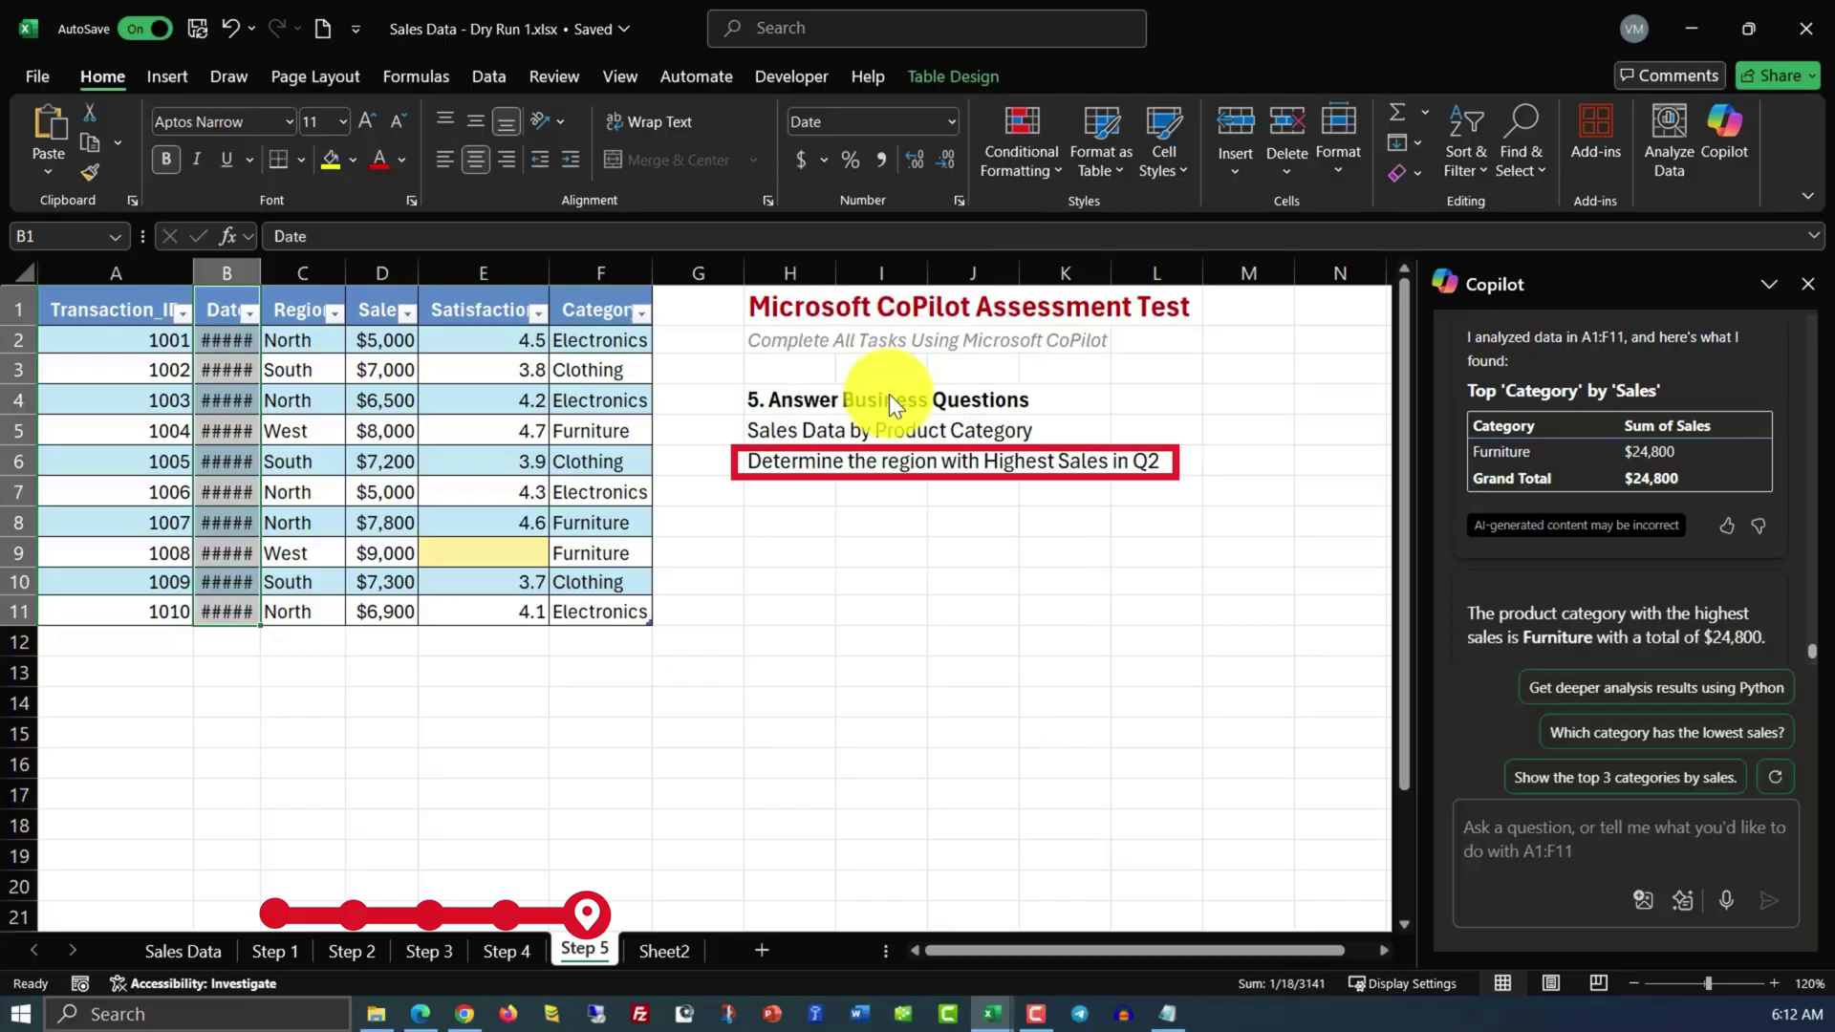
double_click(260, 272)
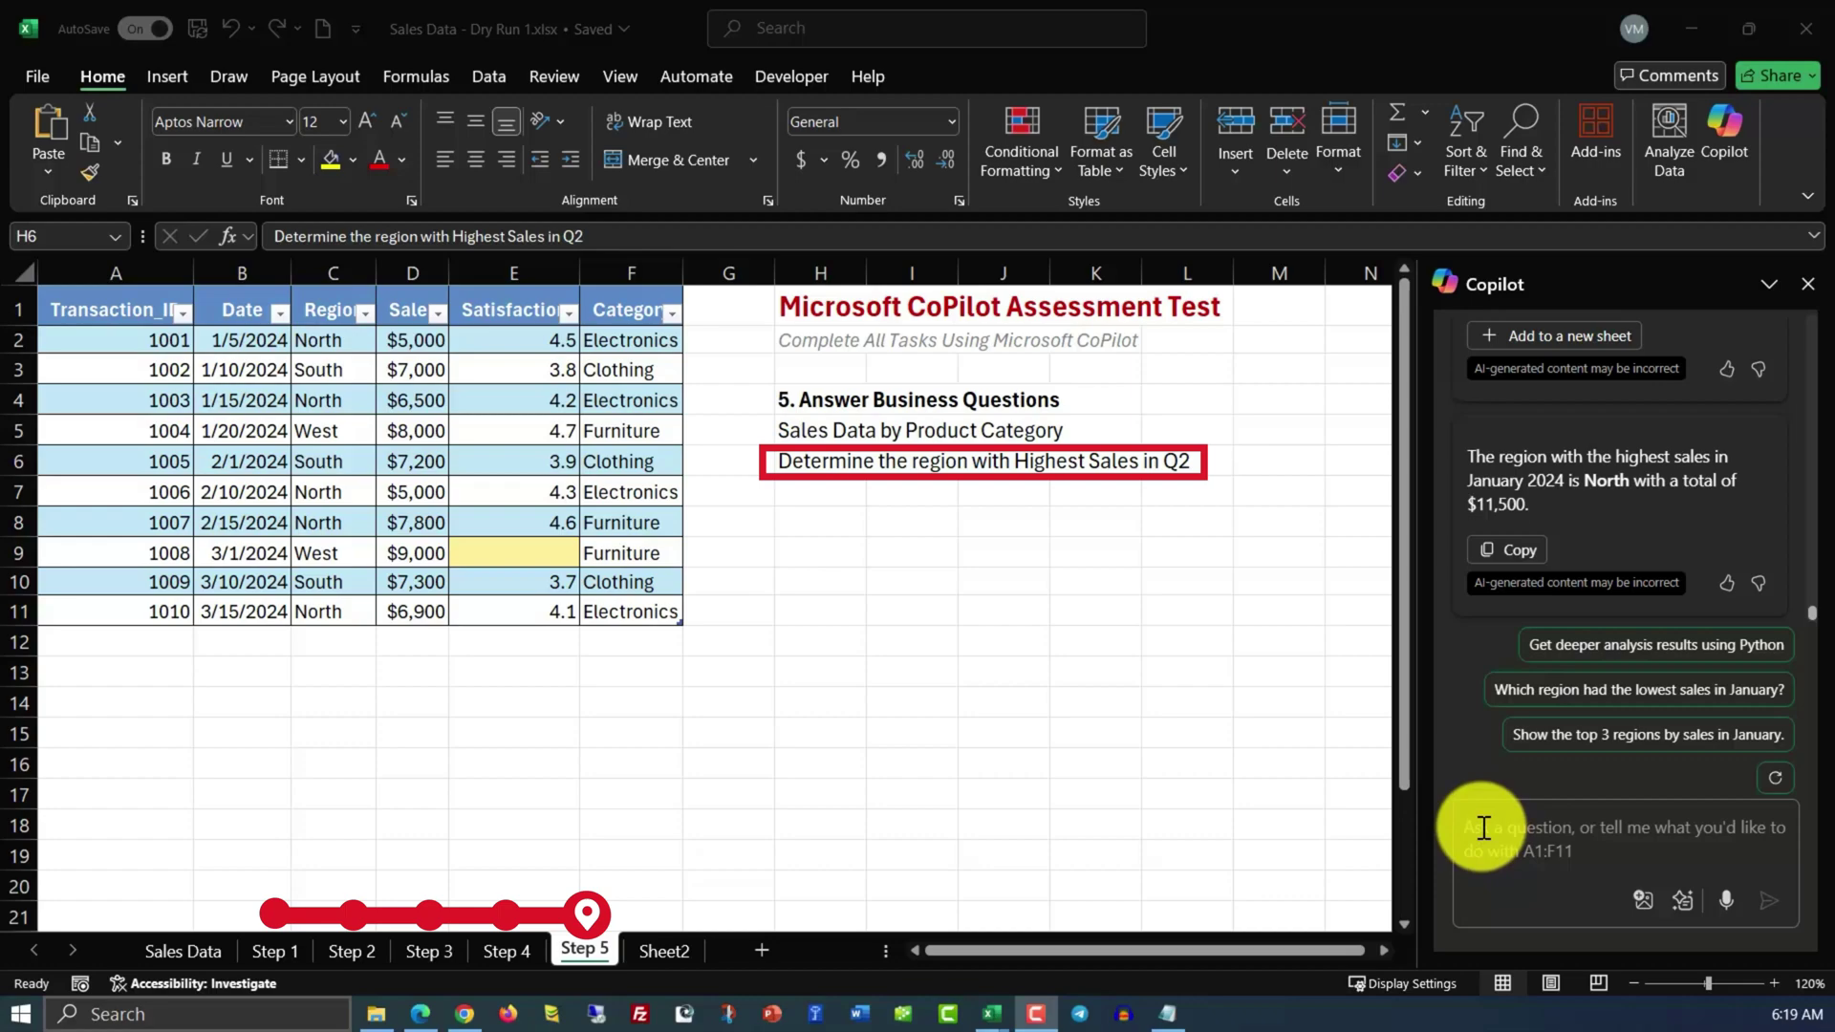
Ask Copilot for Q2's highest-sales region, then review column B dates after it reports no Q2 2024 data.
click(1483, 828)
text(Determine the region with Highest Sales in Q2)
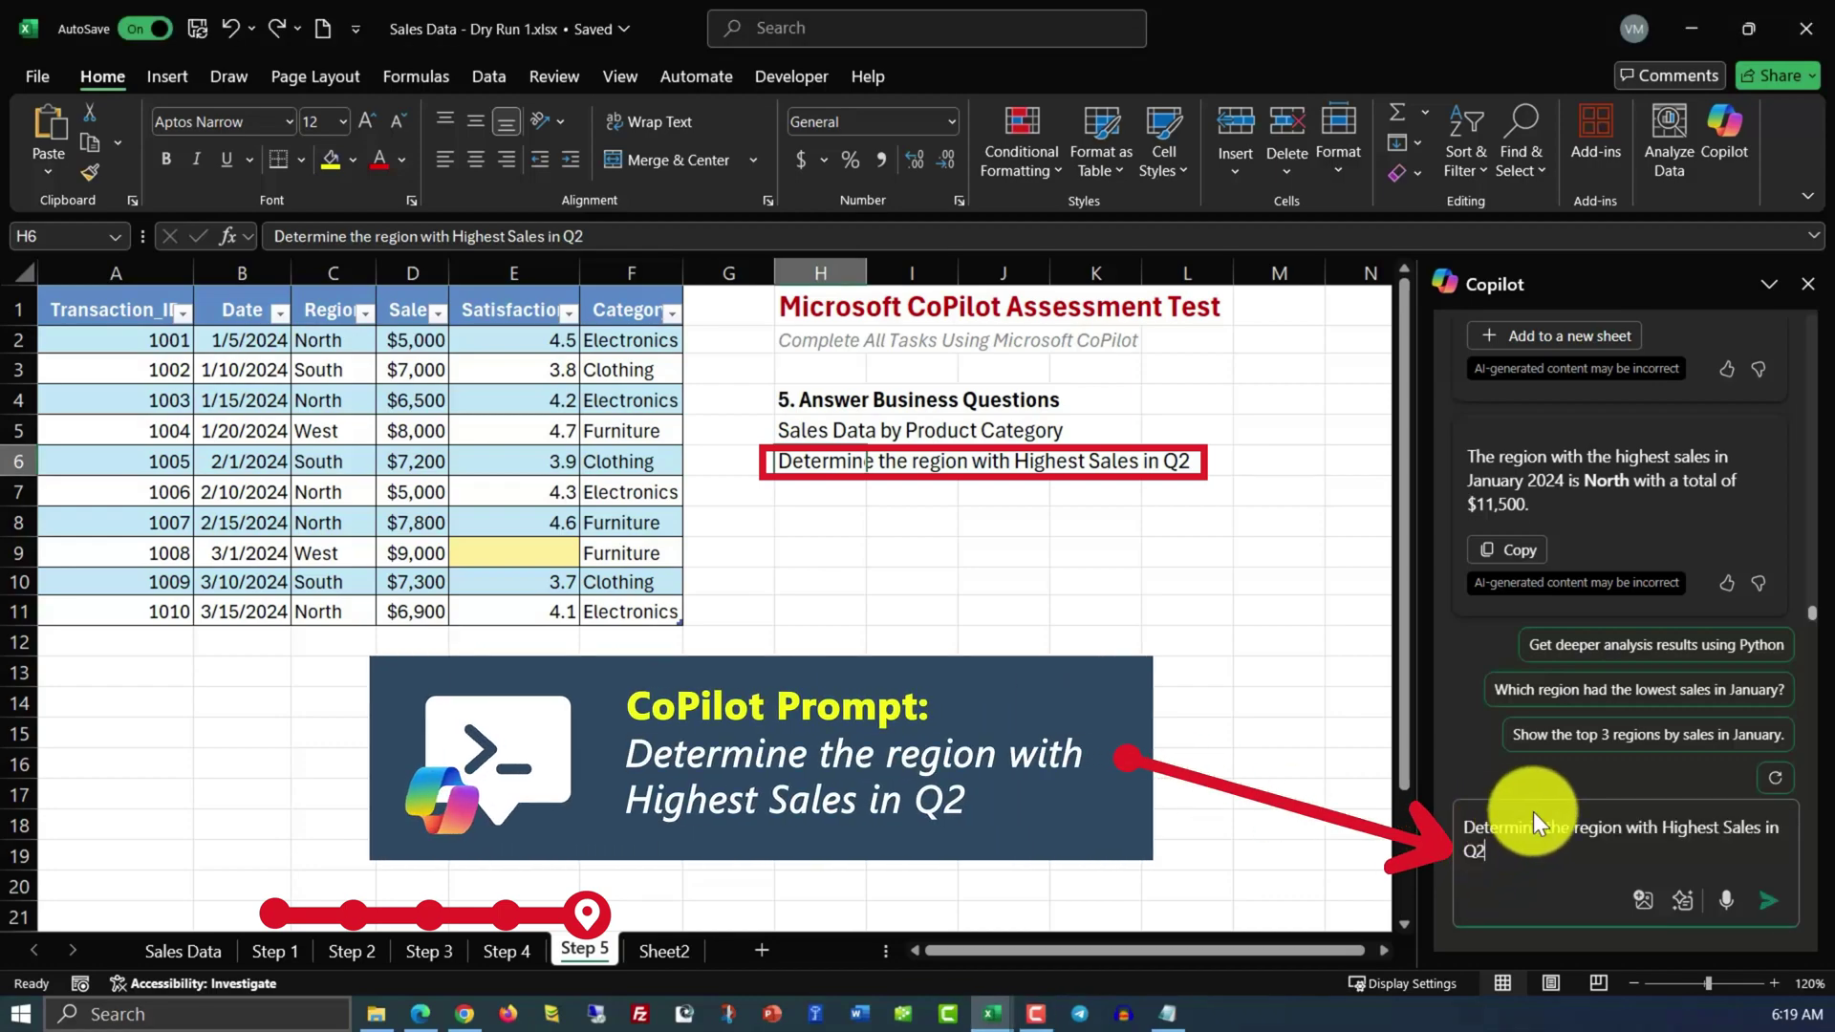
click(1768, 915)
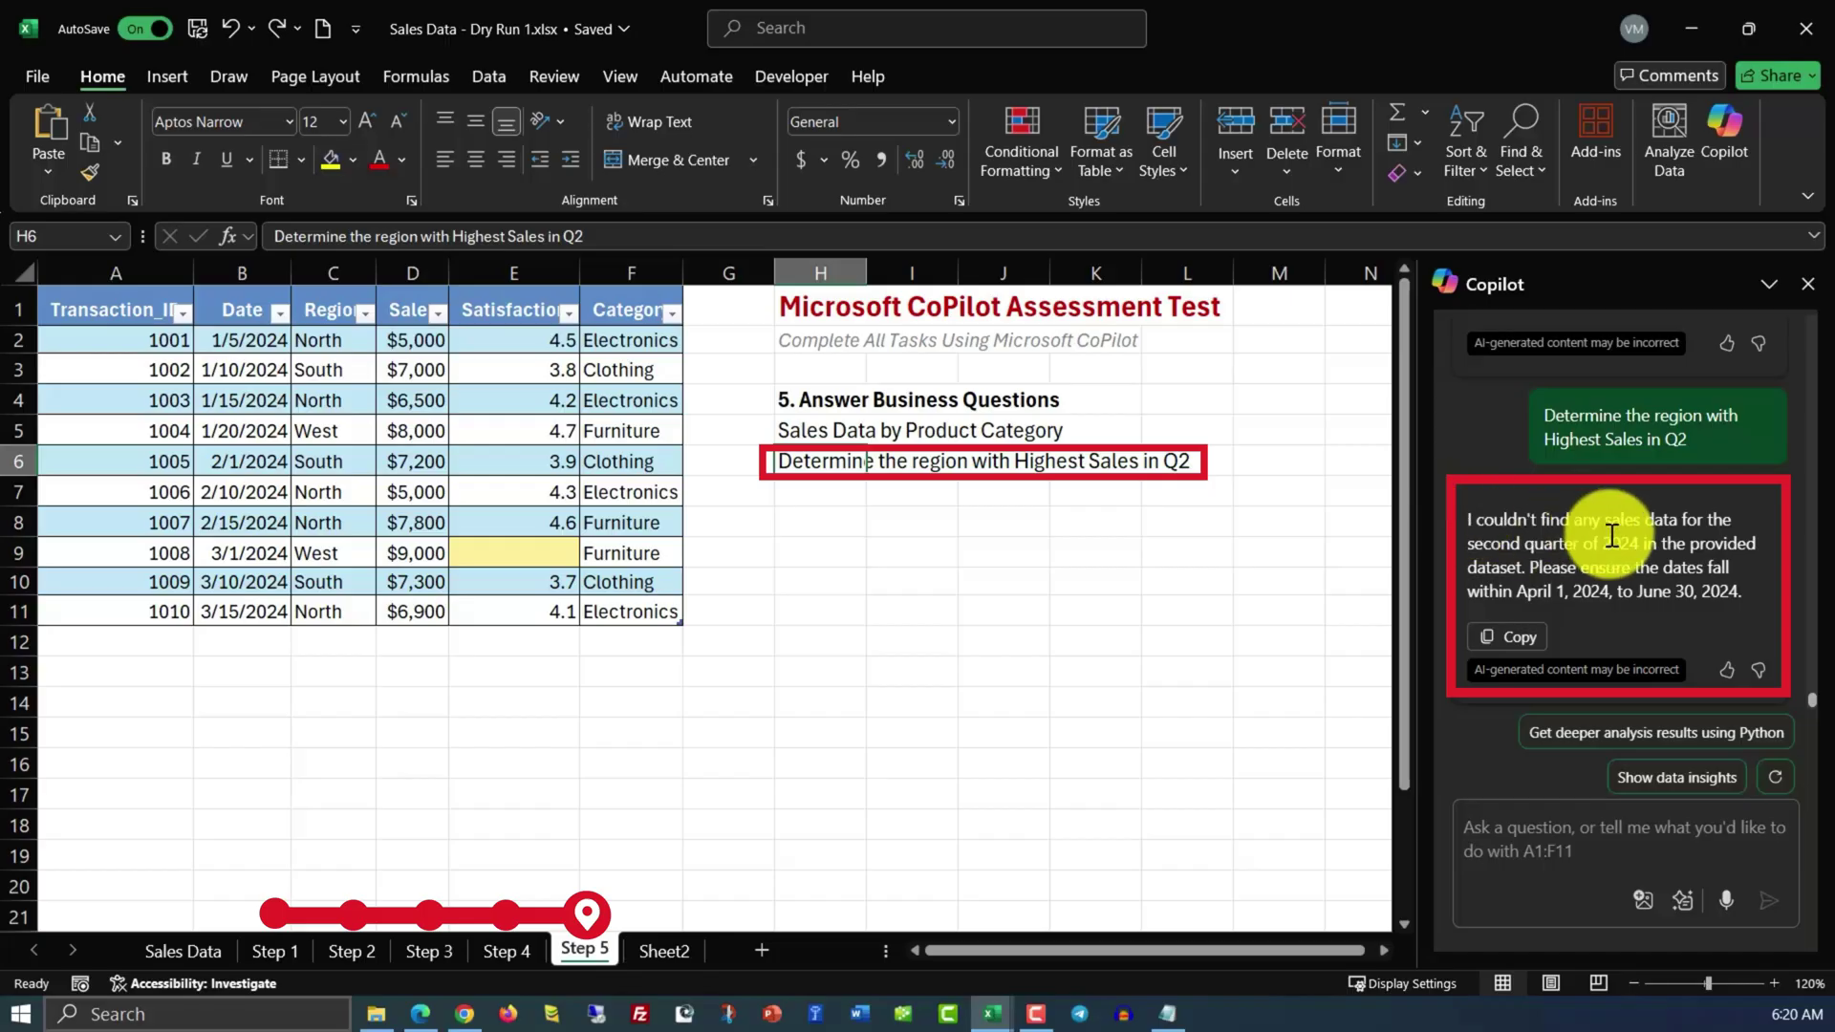
click(254, 394)
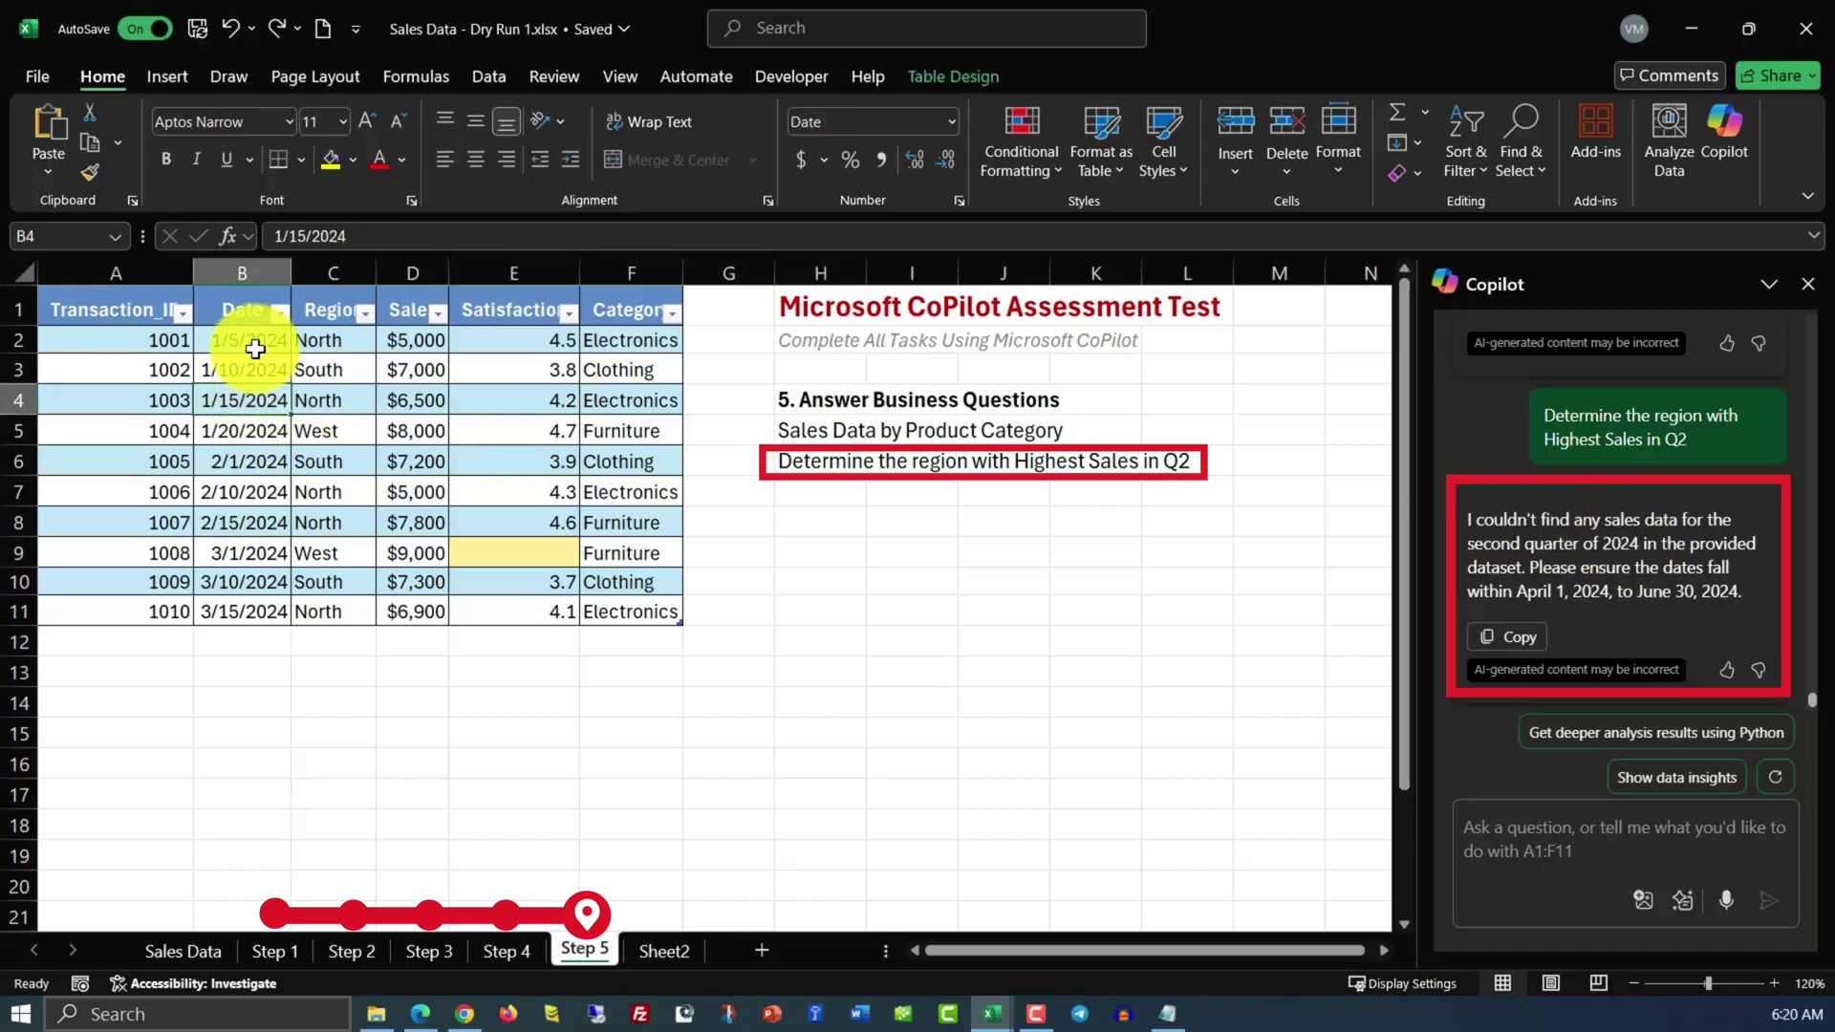
drag(254, 344, 266, 610)
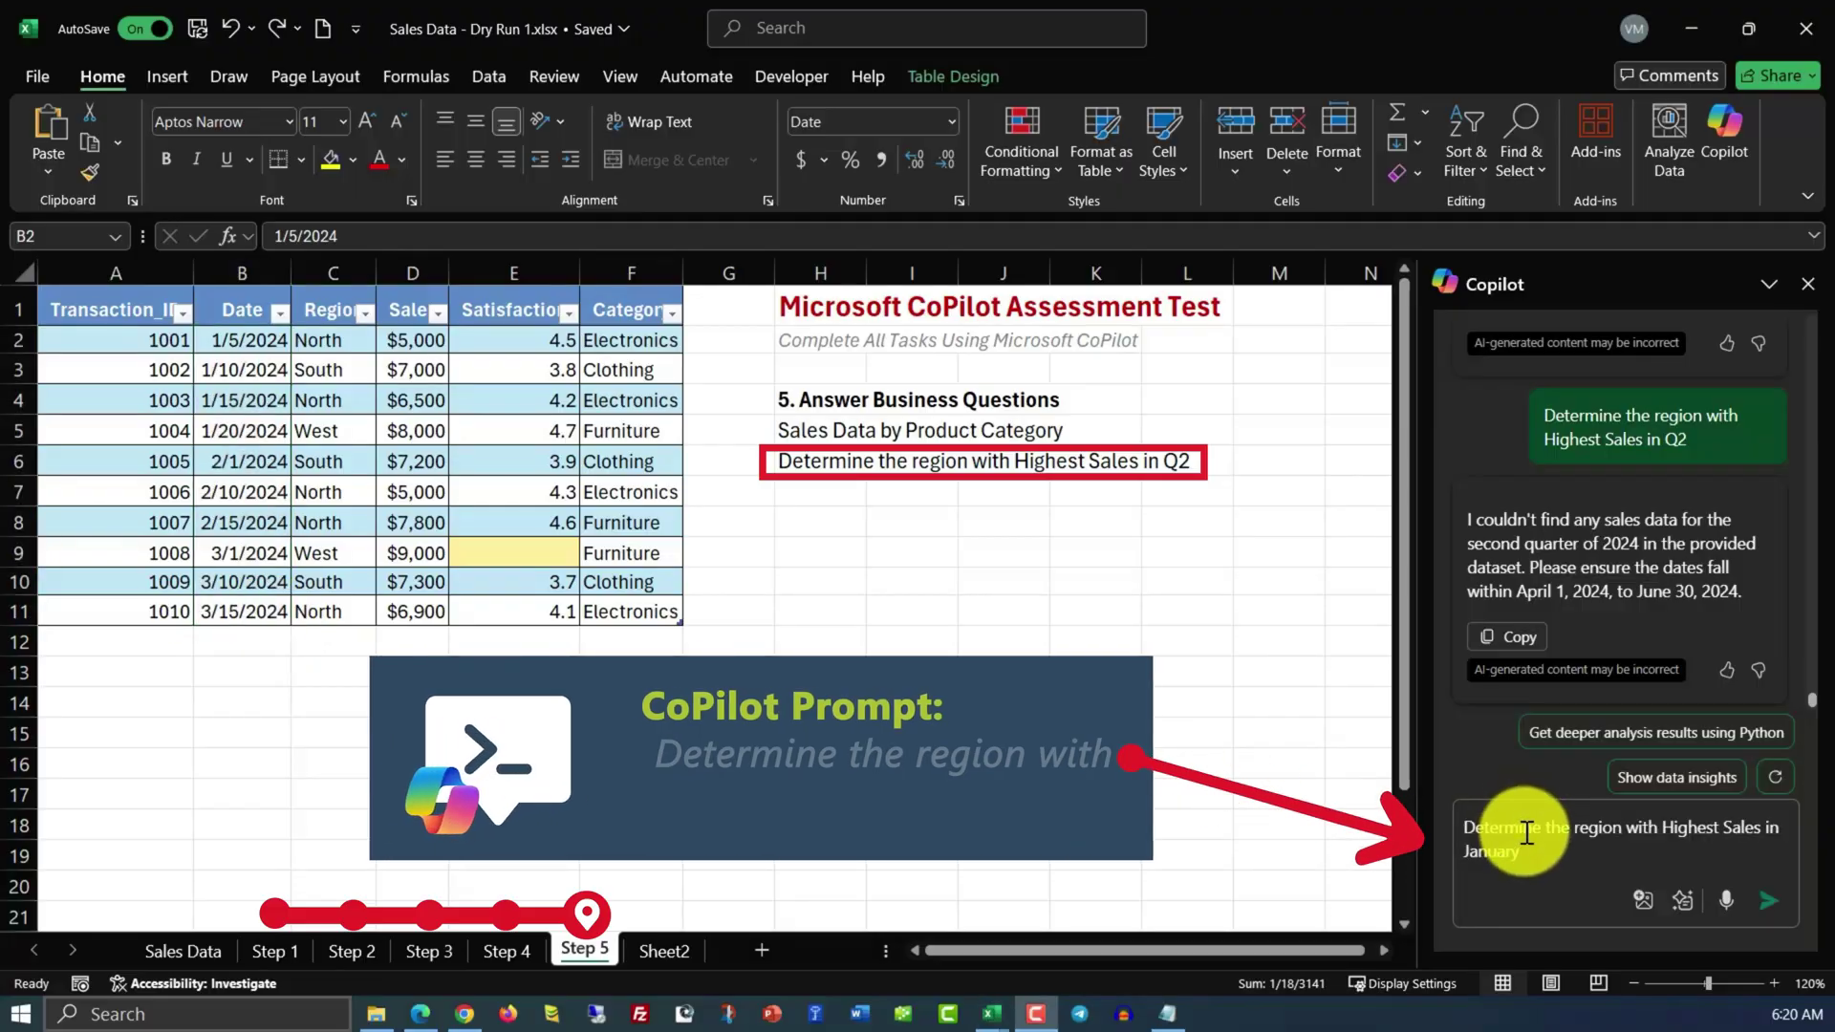
Ask Copilot for January's highest-sales region, then filter the Date column to January only.
click(1769, 902)
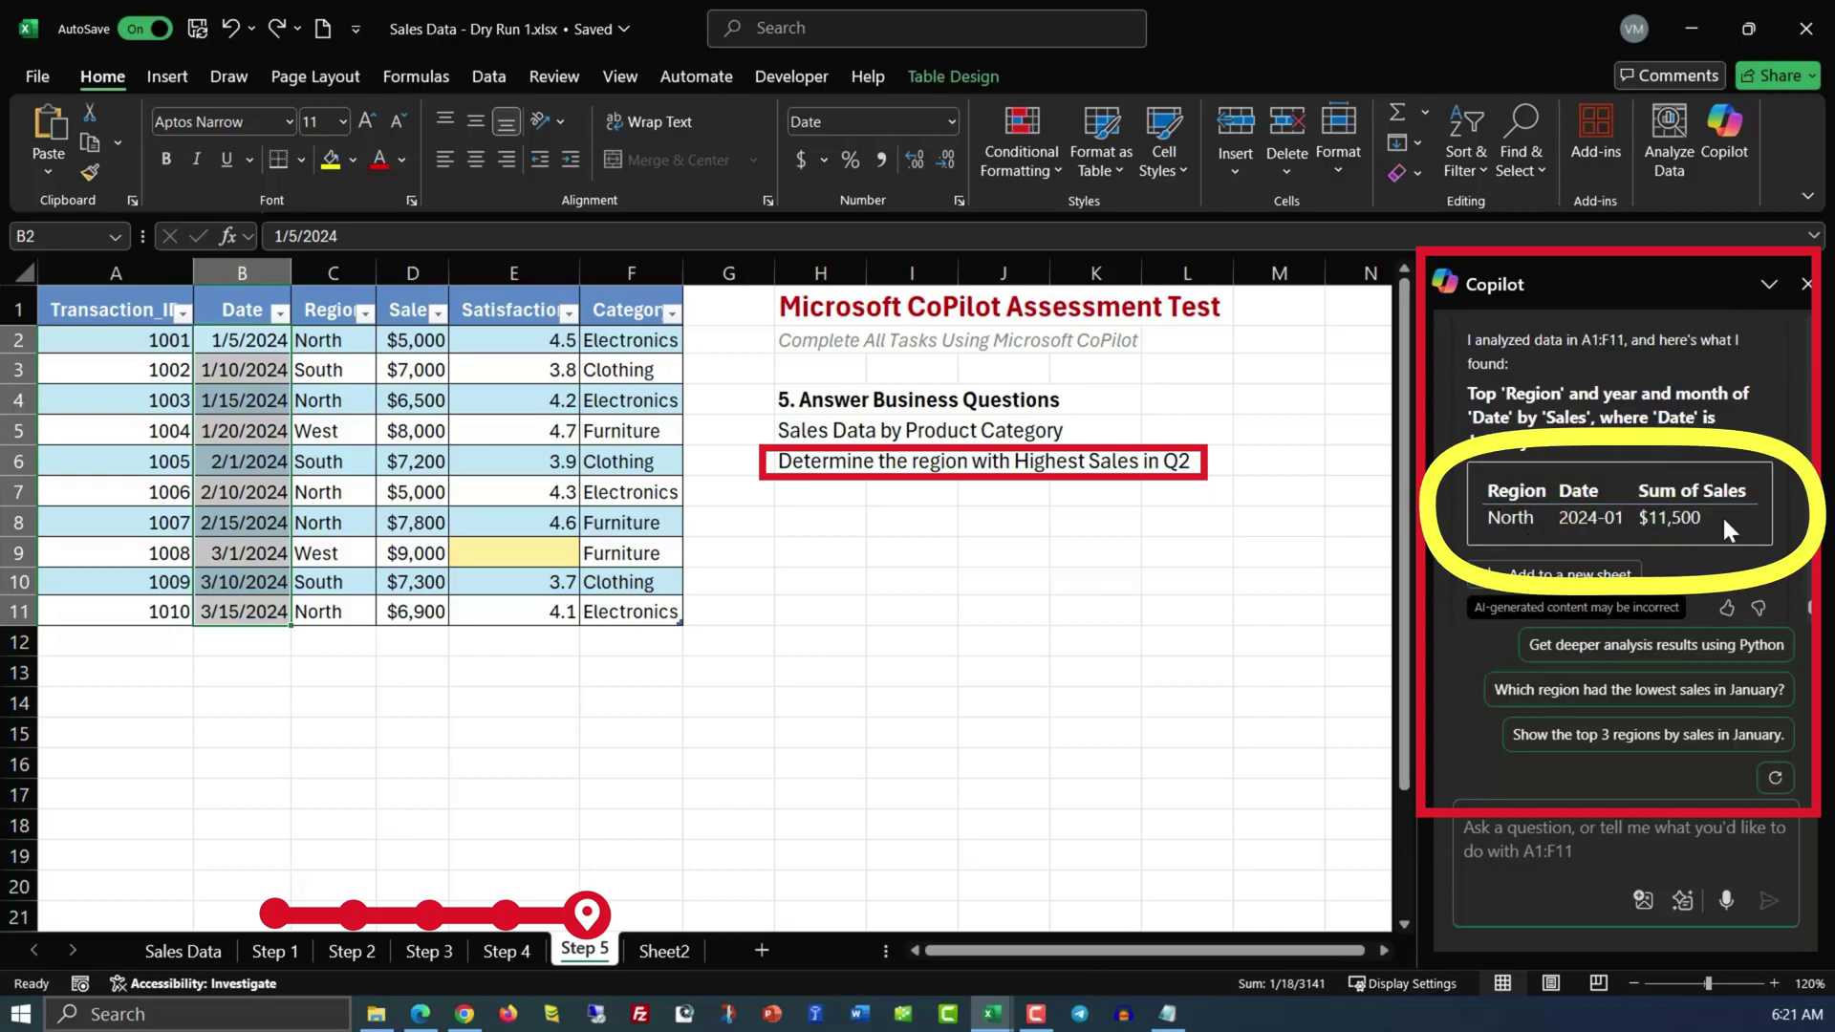
click(282, 317)
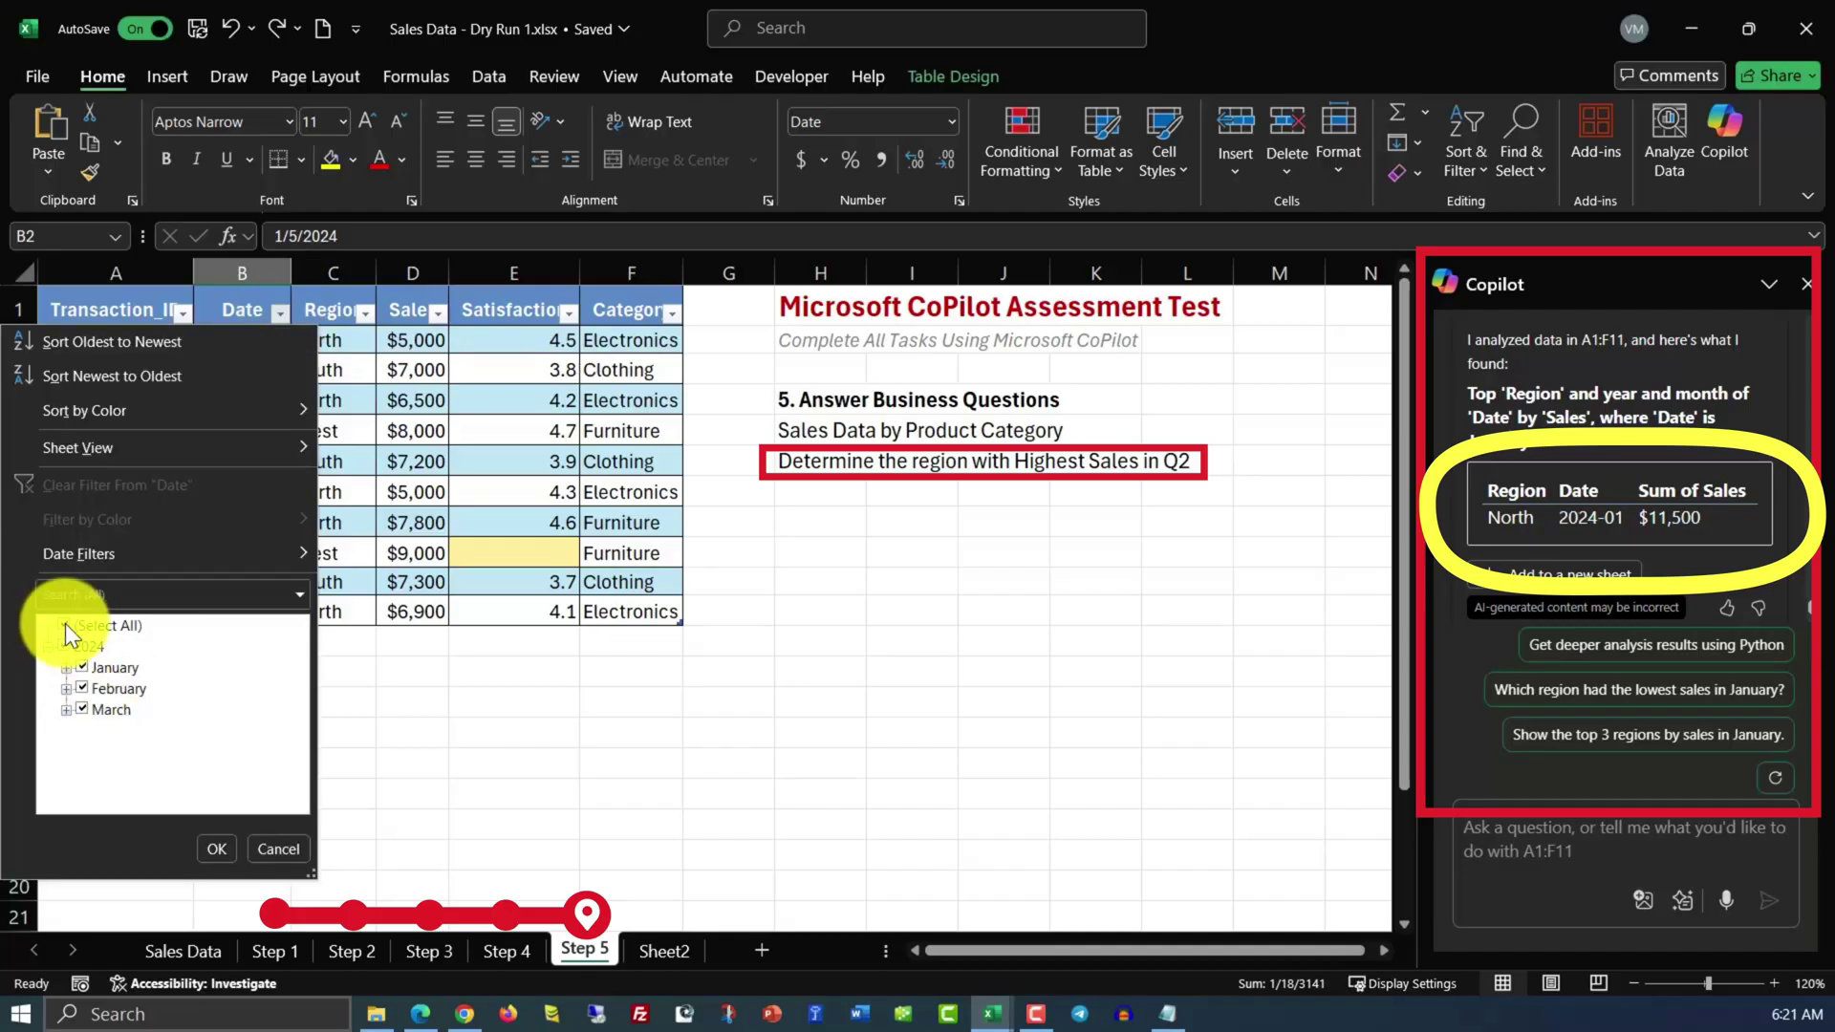
click(65, 625)
click(82, 667)
click(216, 848)
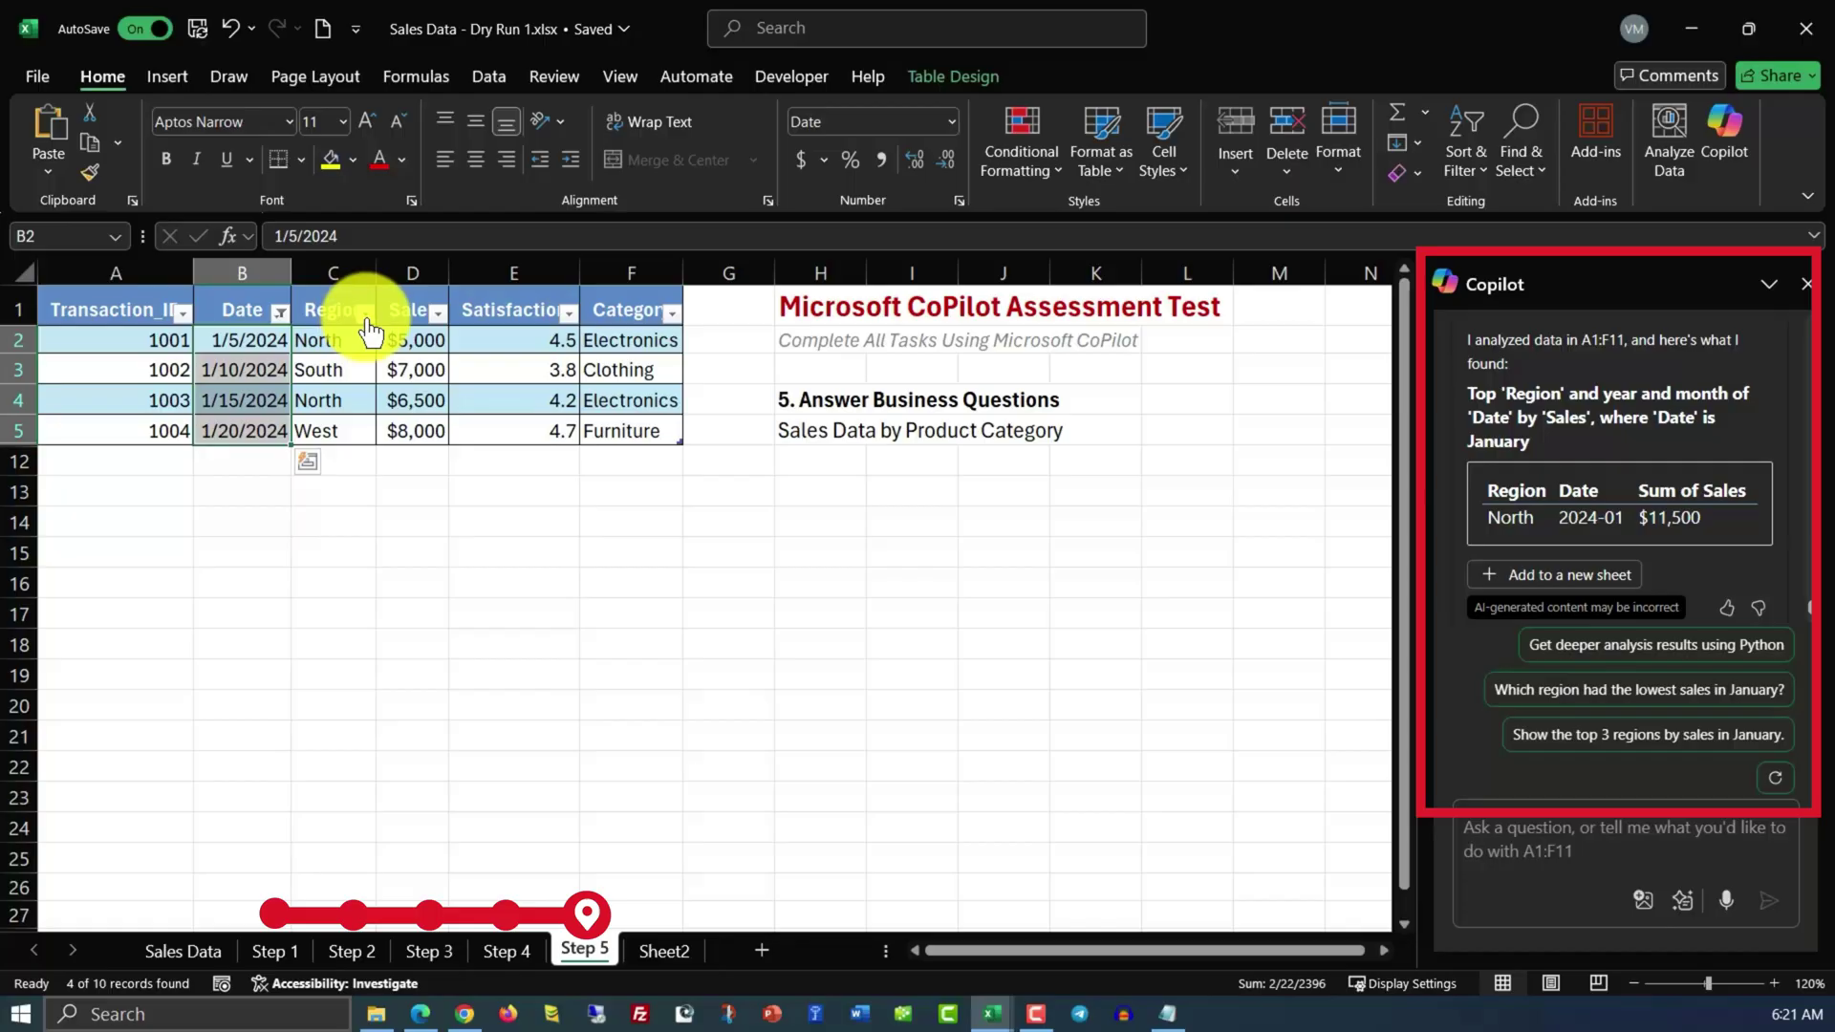
Filter Region to North, confirming January sales of $5,000 and $6,500 total $11,500.
click(364, 313)
click(122, 642)
click(274, 848)
click(420, 368)
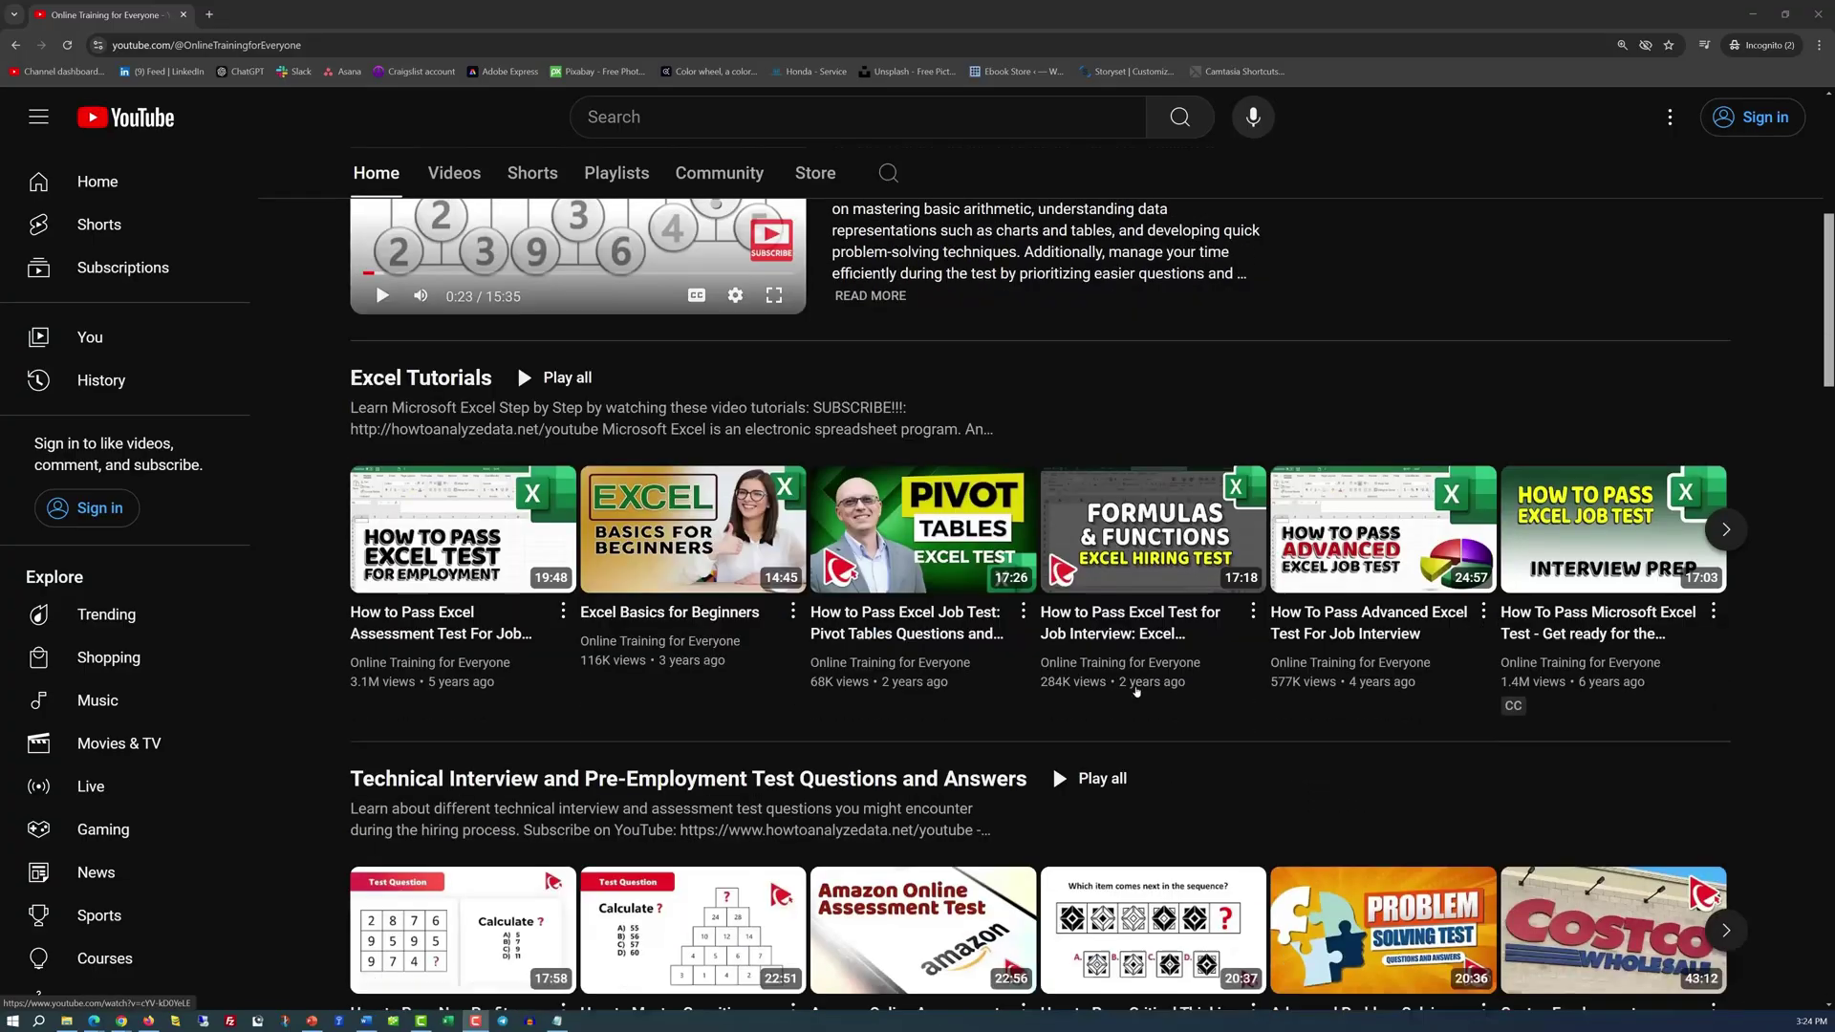
scroll(1136, 691, down, 8)
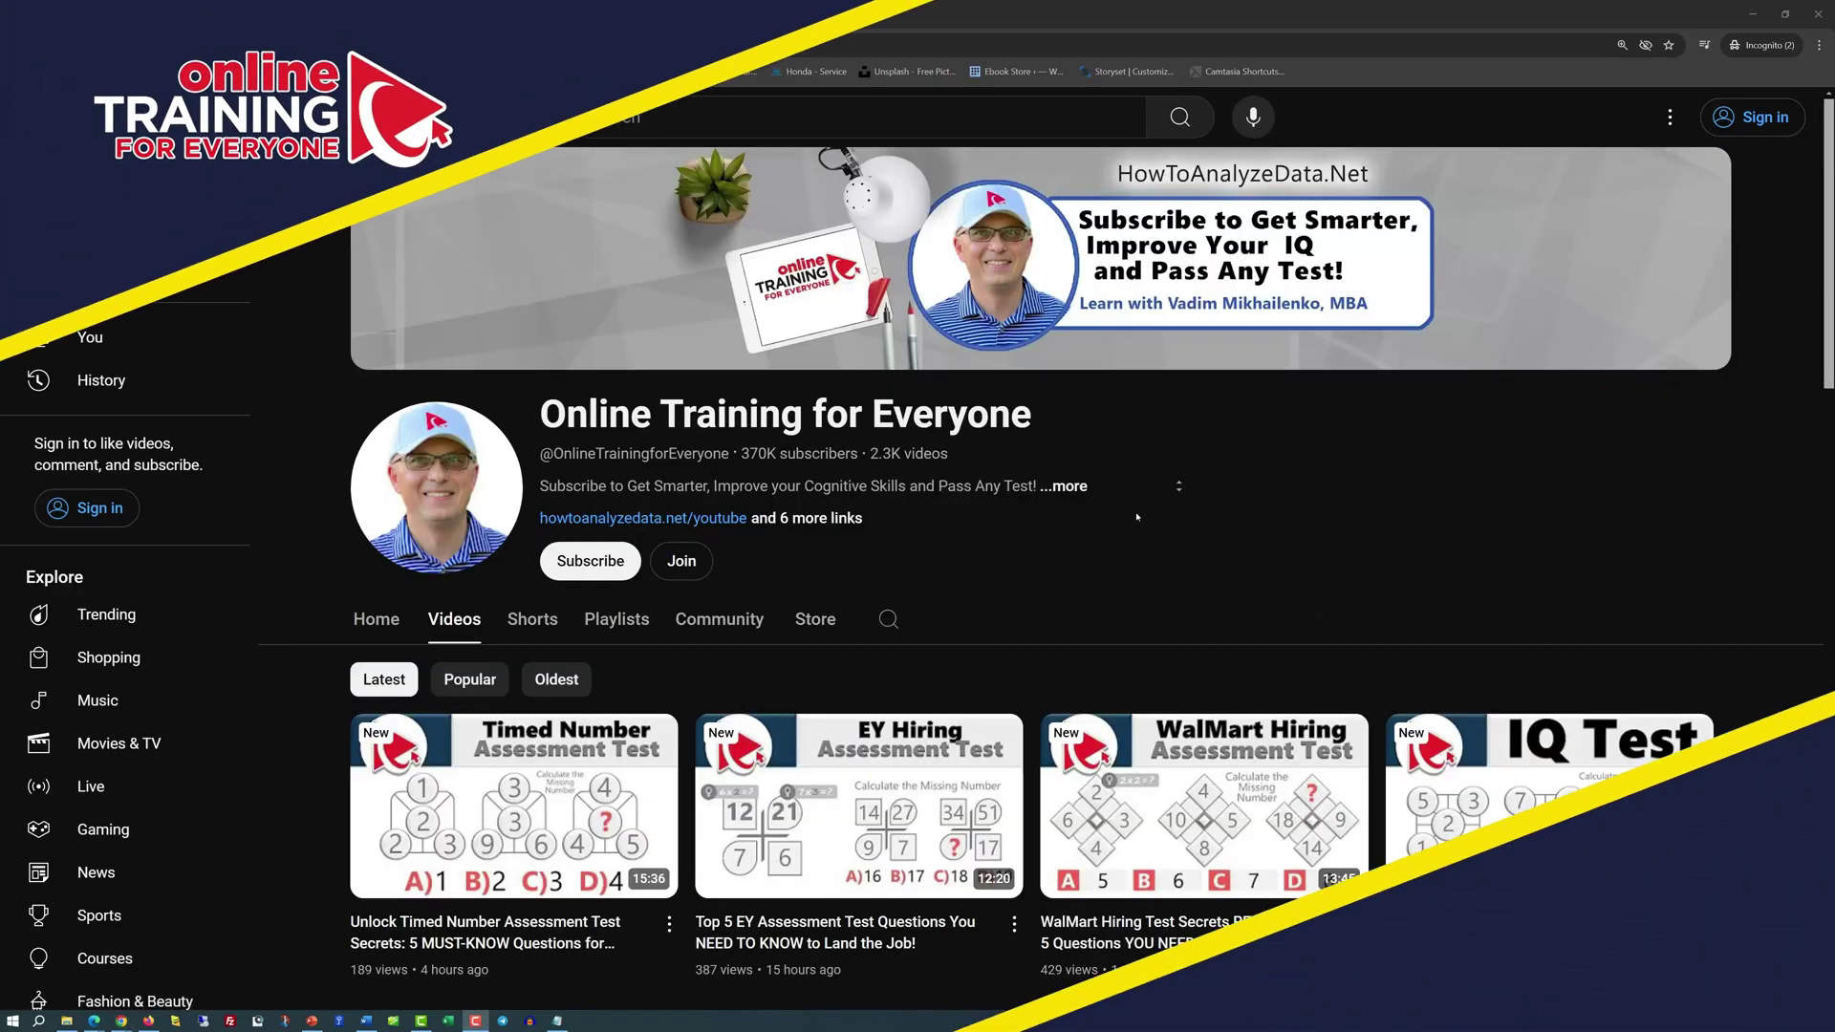
Scroll down through the Online Training for Everyone channel's videos and Community polls.
scroll(1149, 522, down, 5)
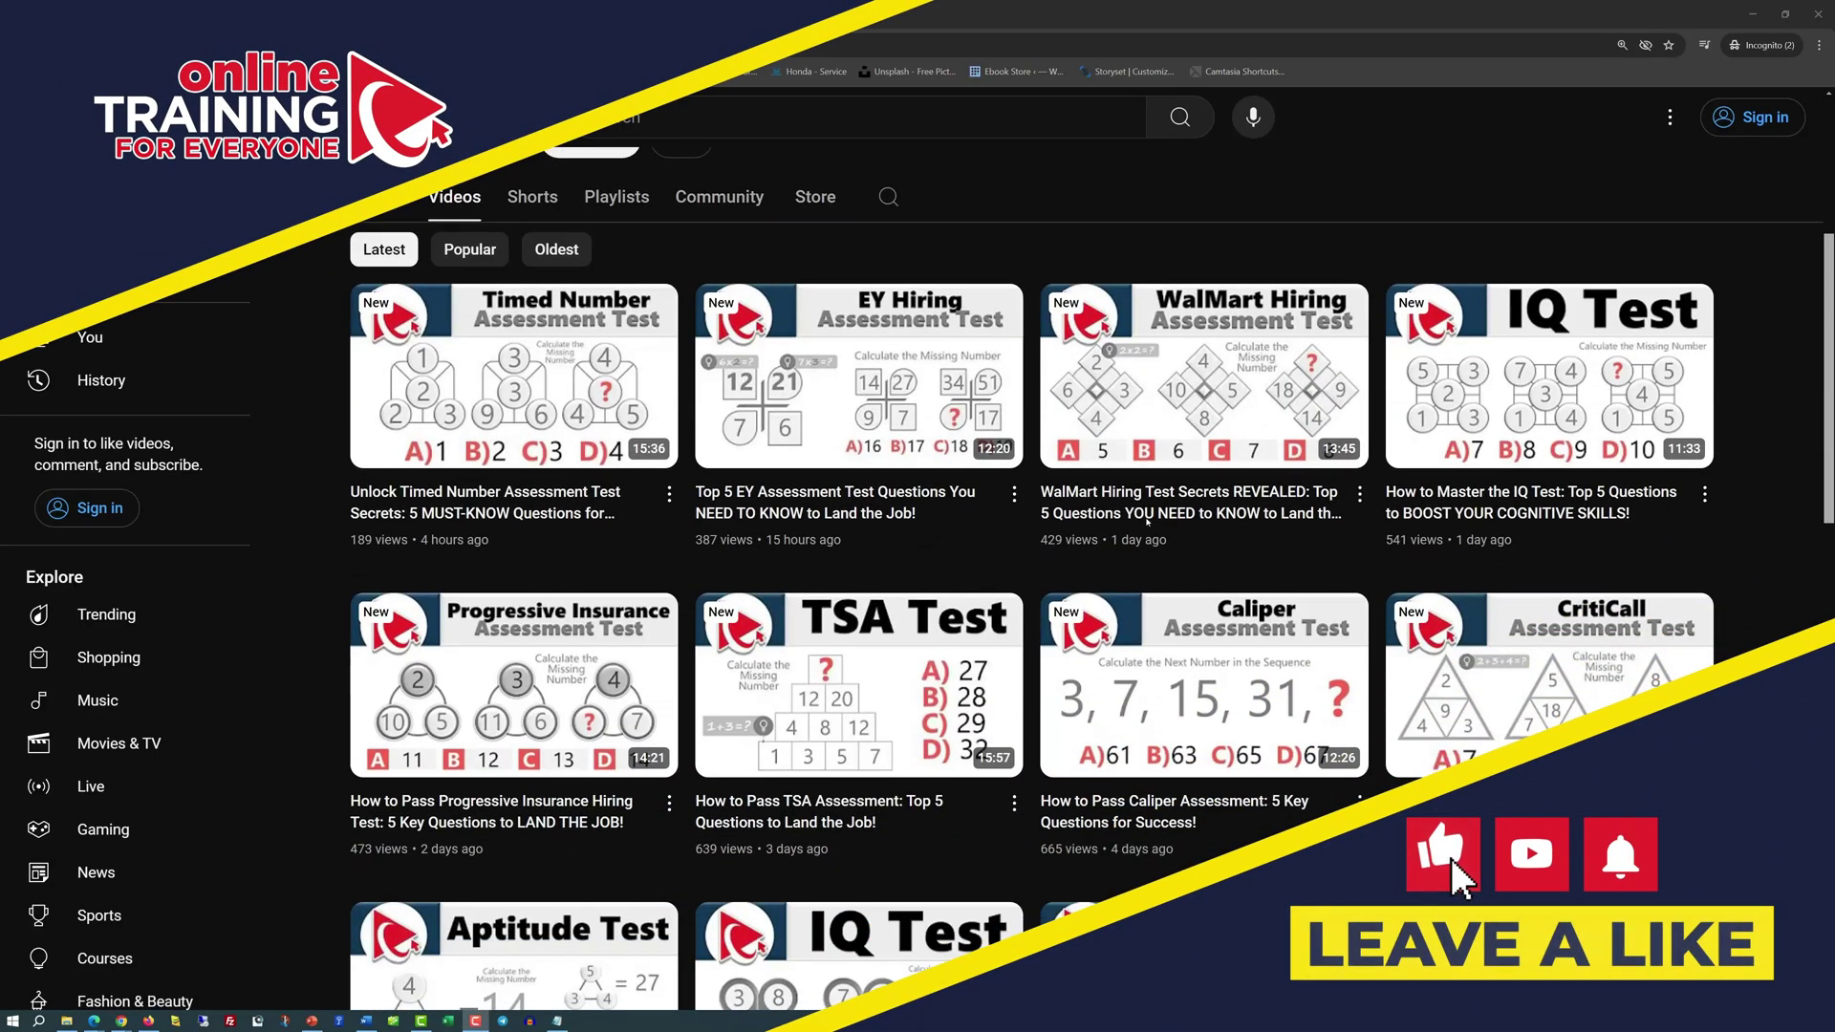
scroll(1147, 521, down, 3)
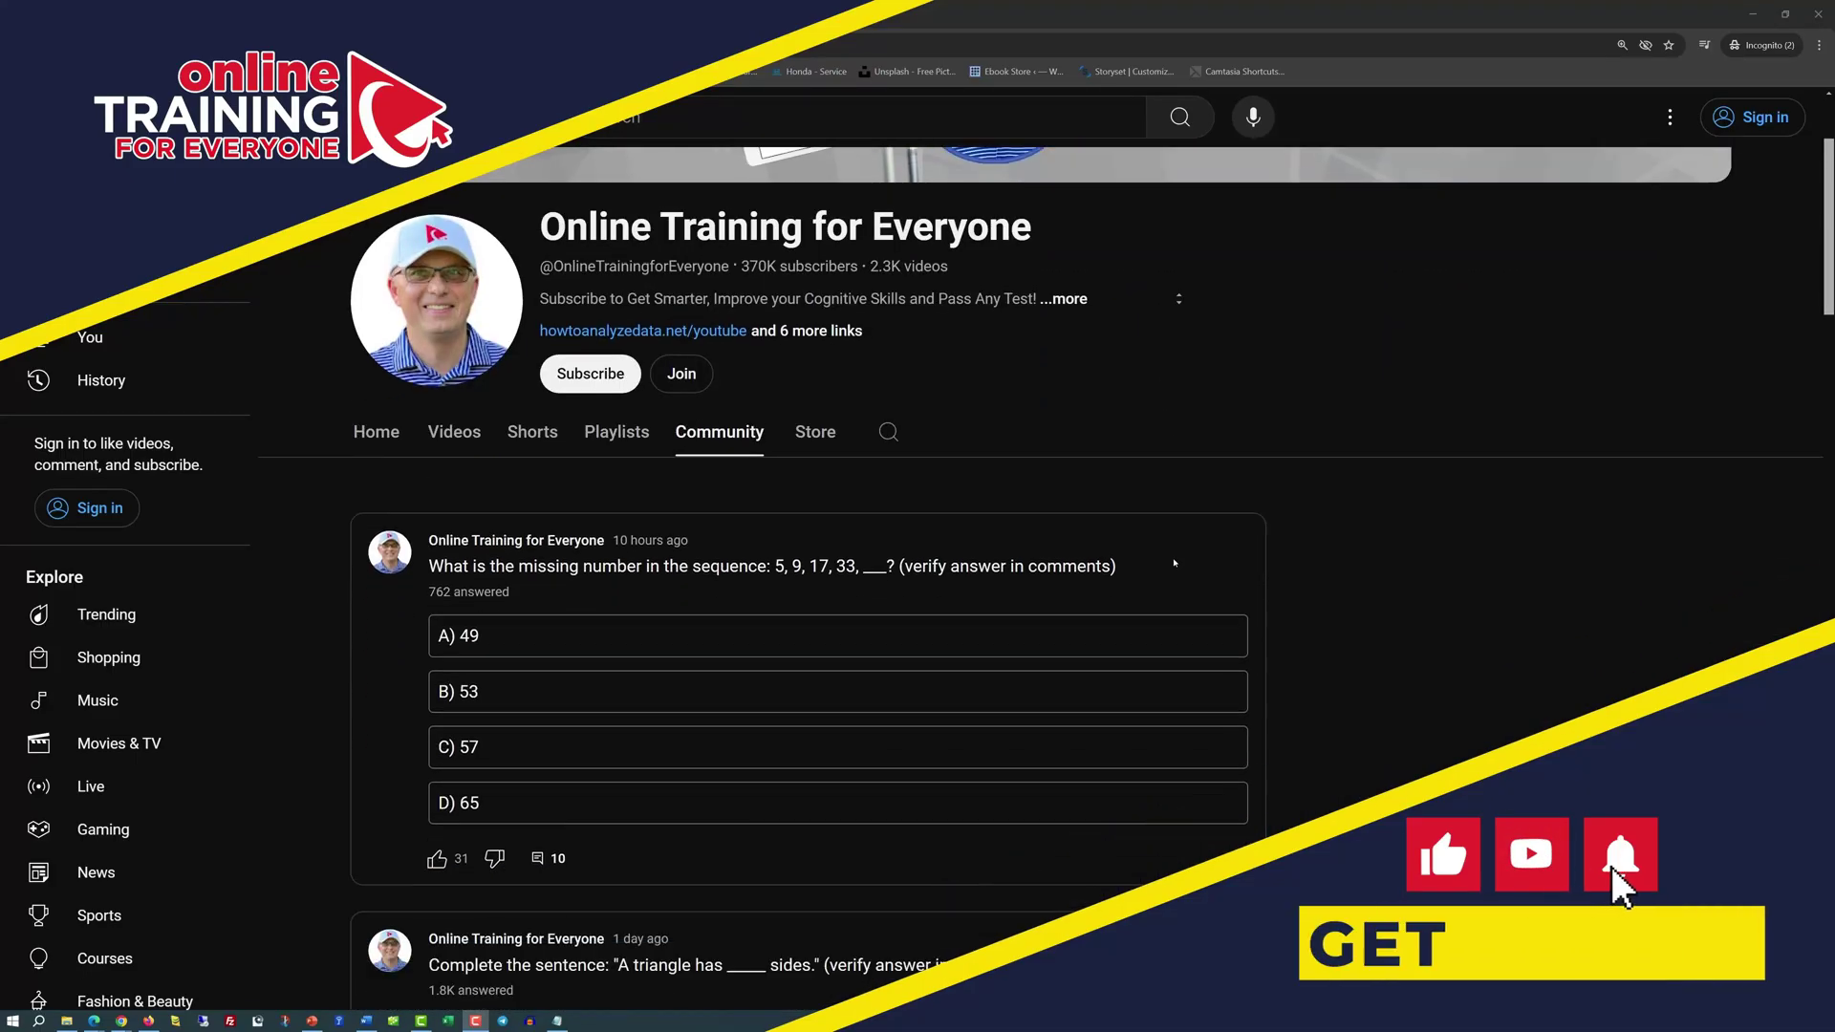
scroll(1175, 563, down, 5)
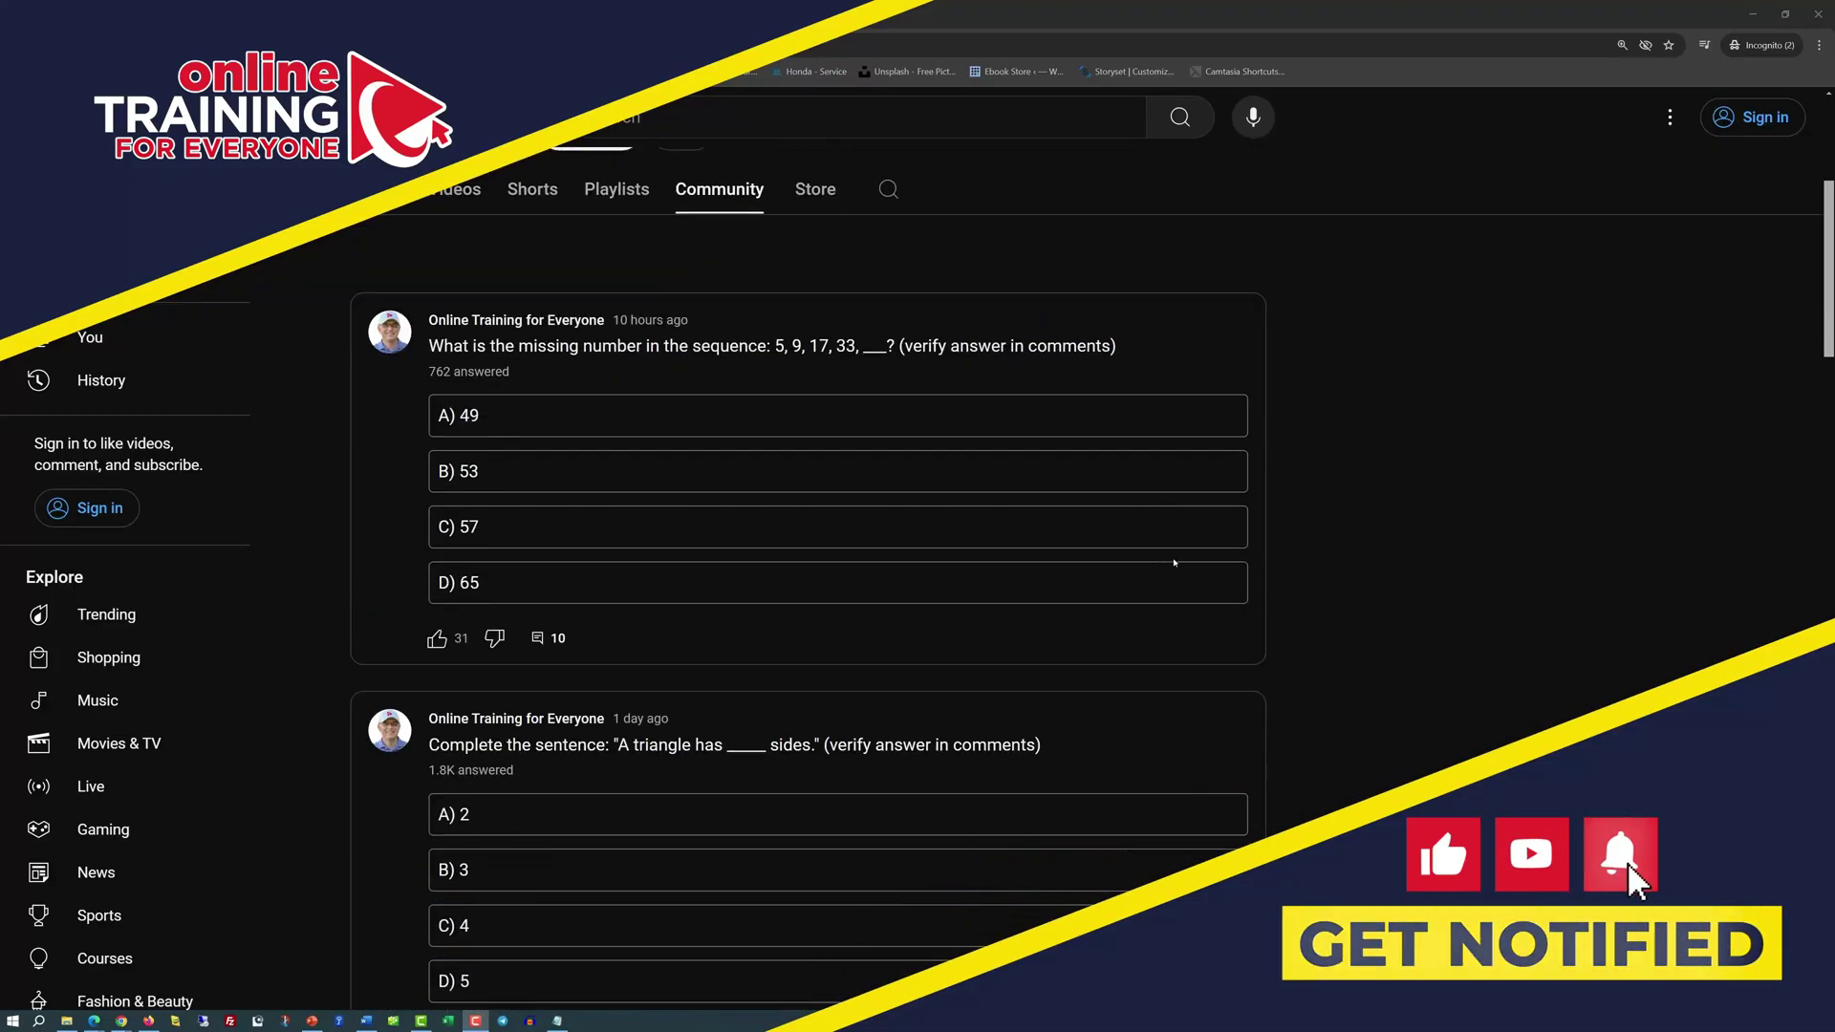
scroll(1175, 563, down, 6)
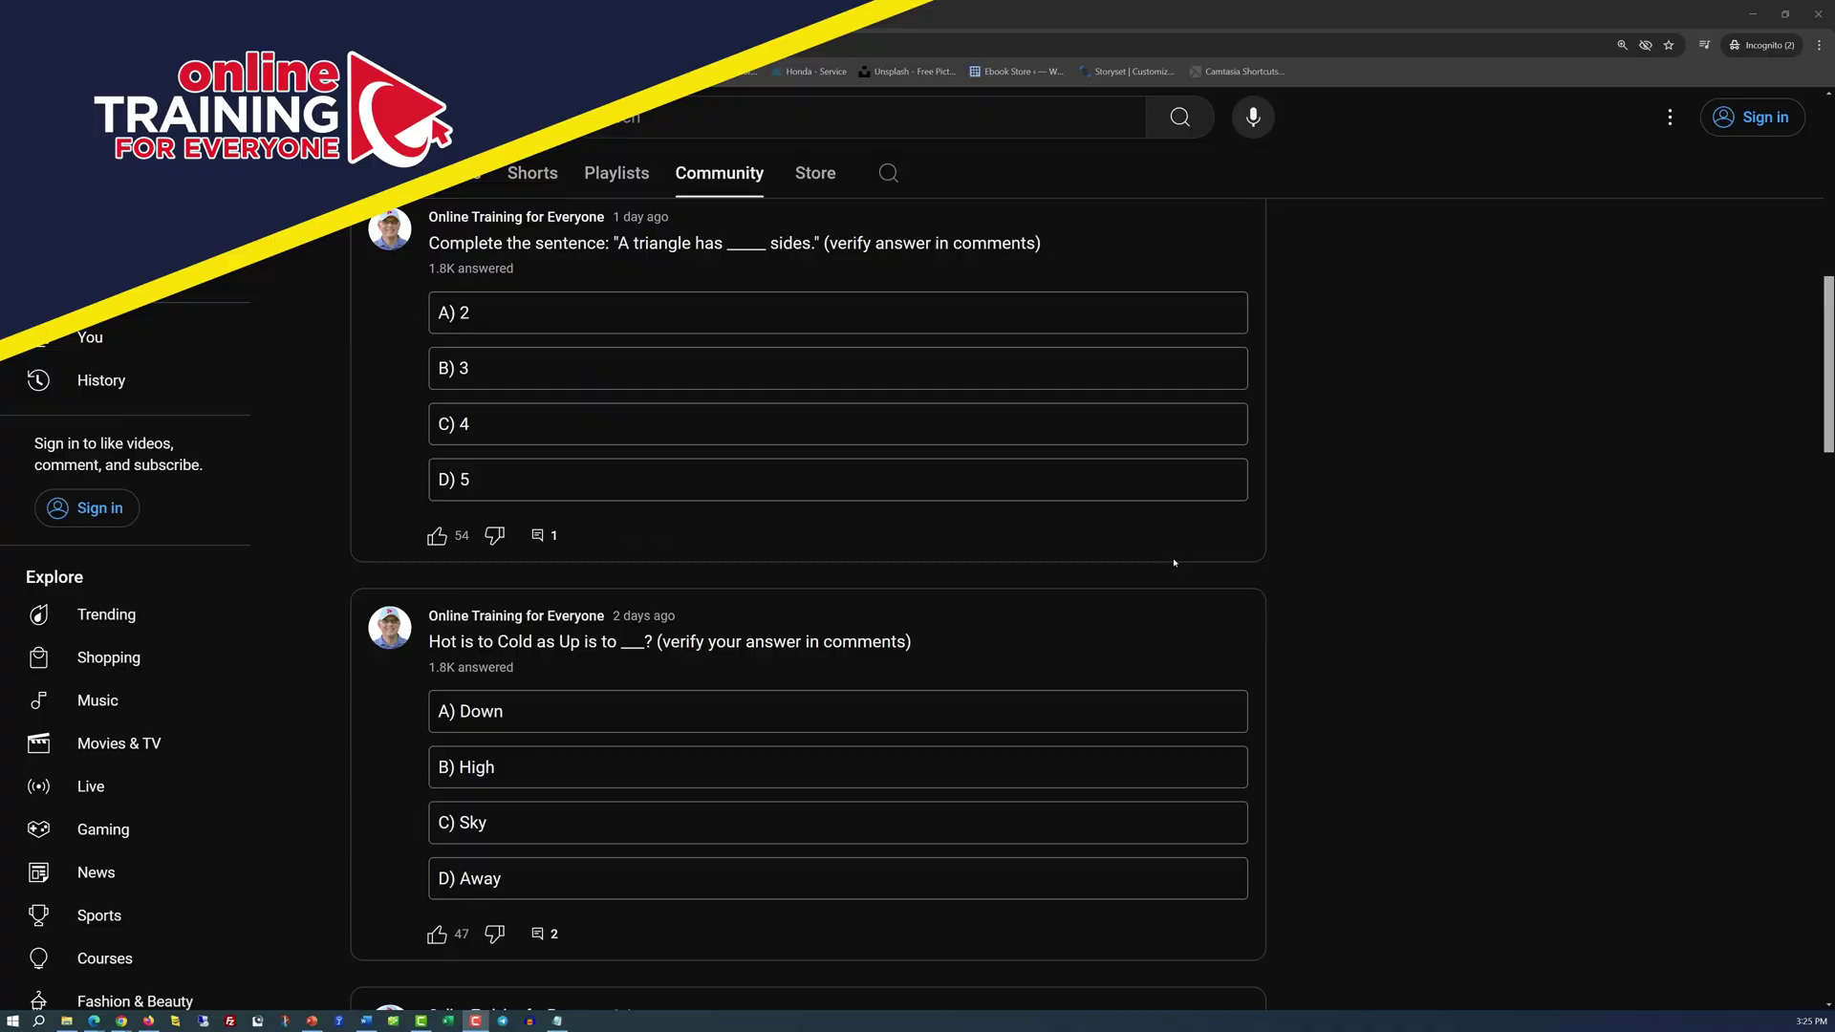
scroll(1175, 563, down, 8)
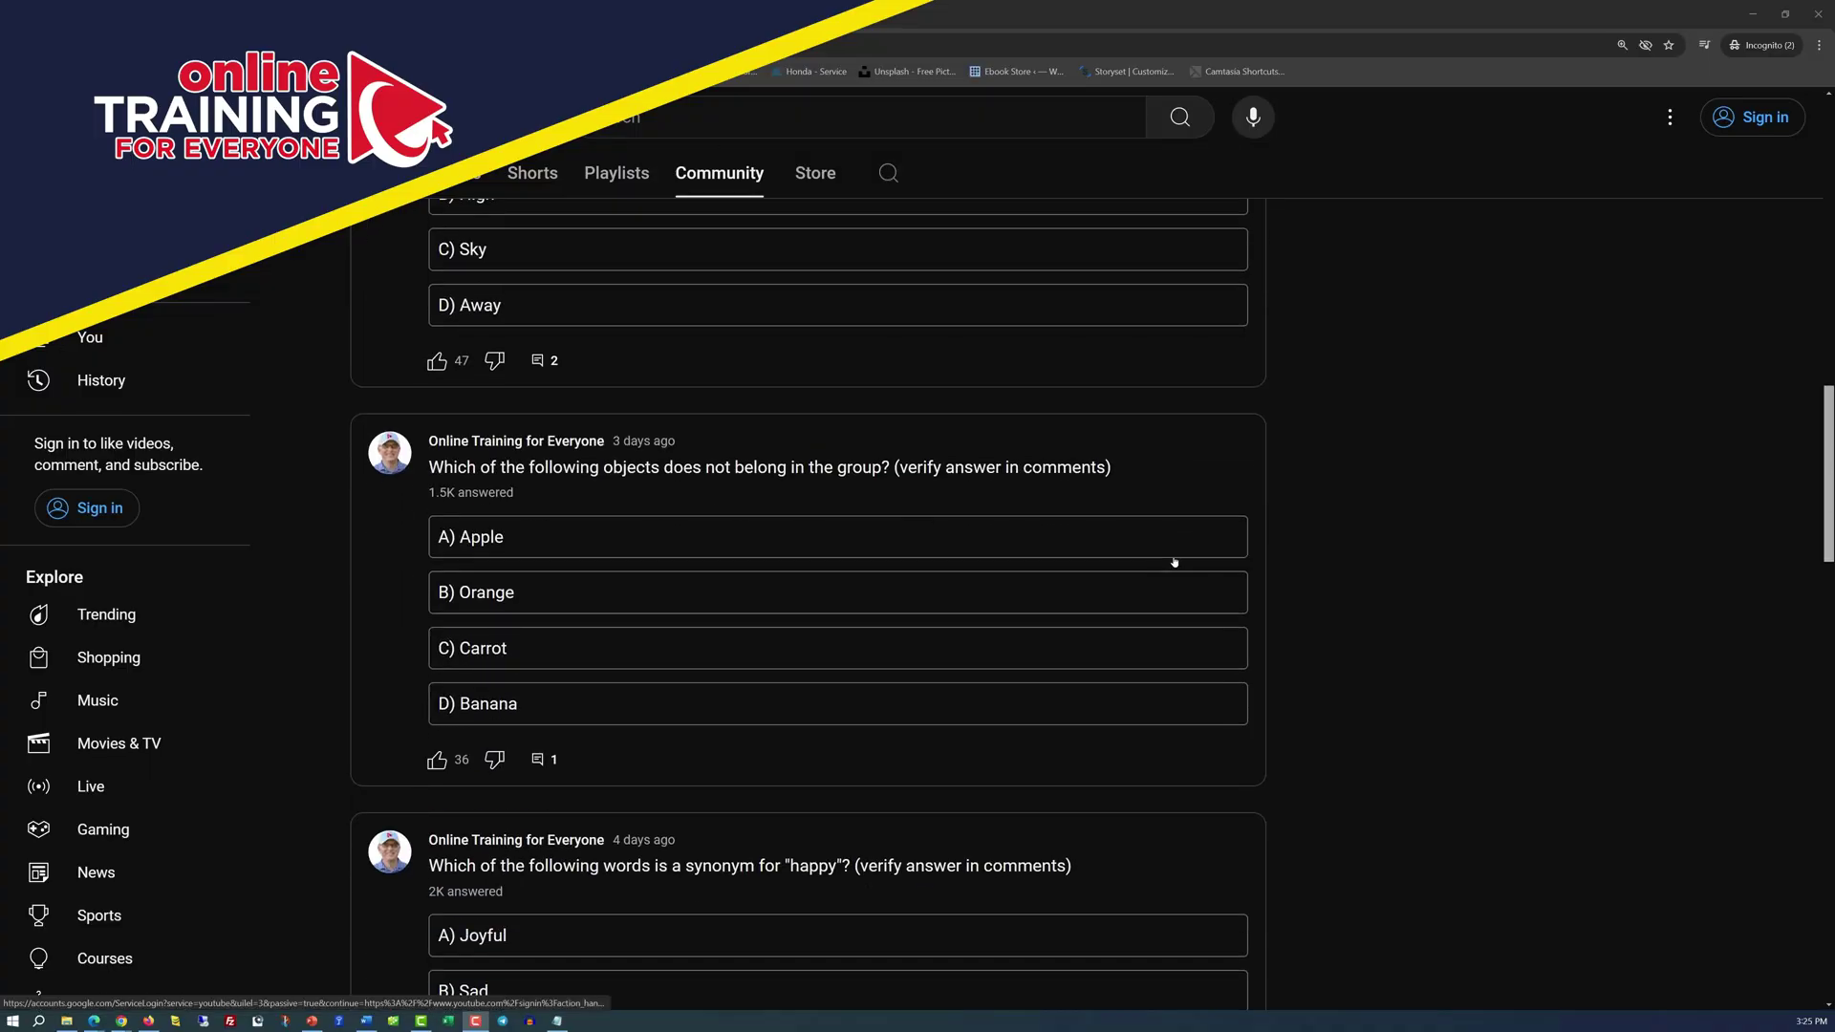
scroll(1255, 530, down, 1)
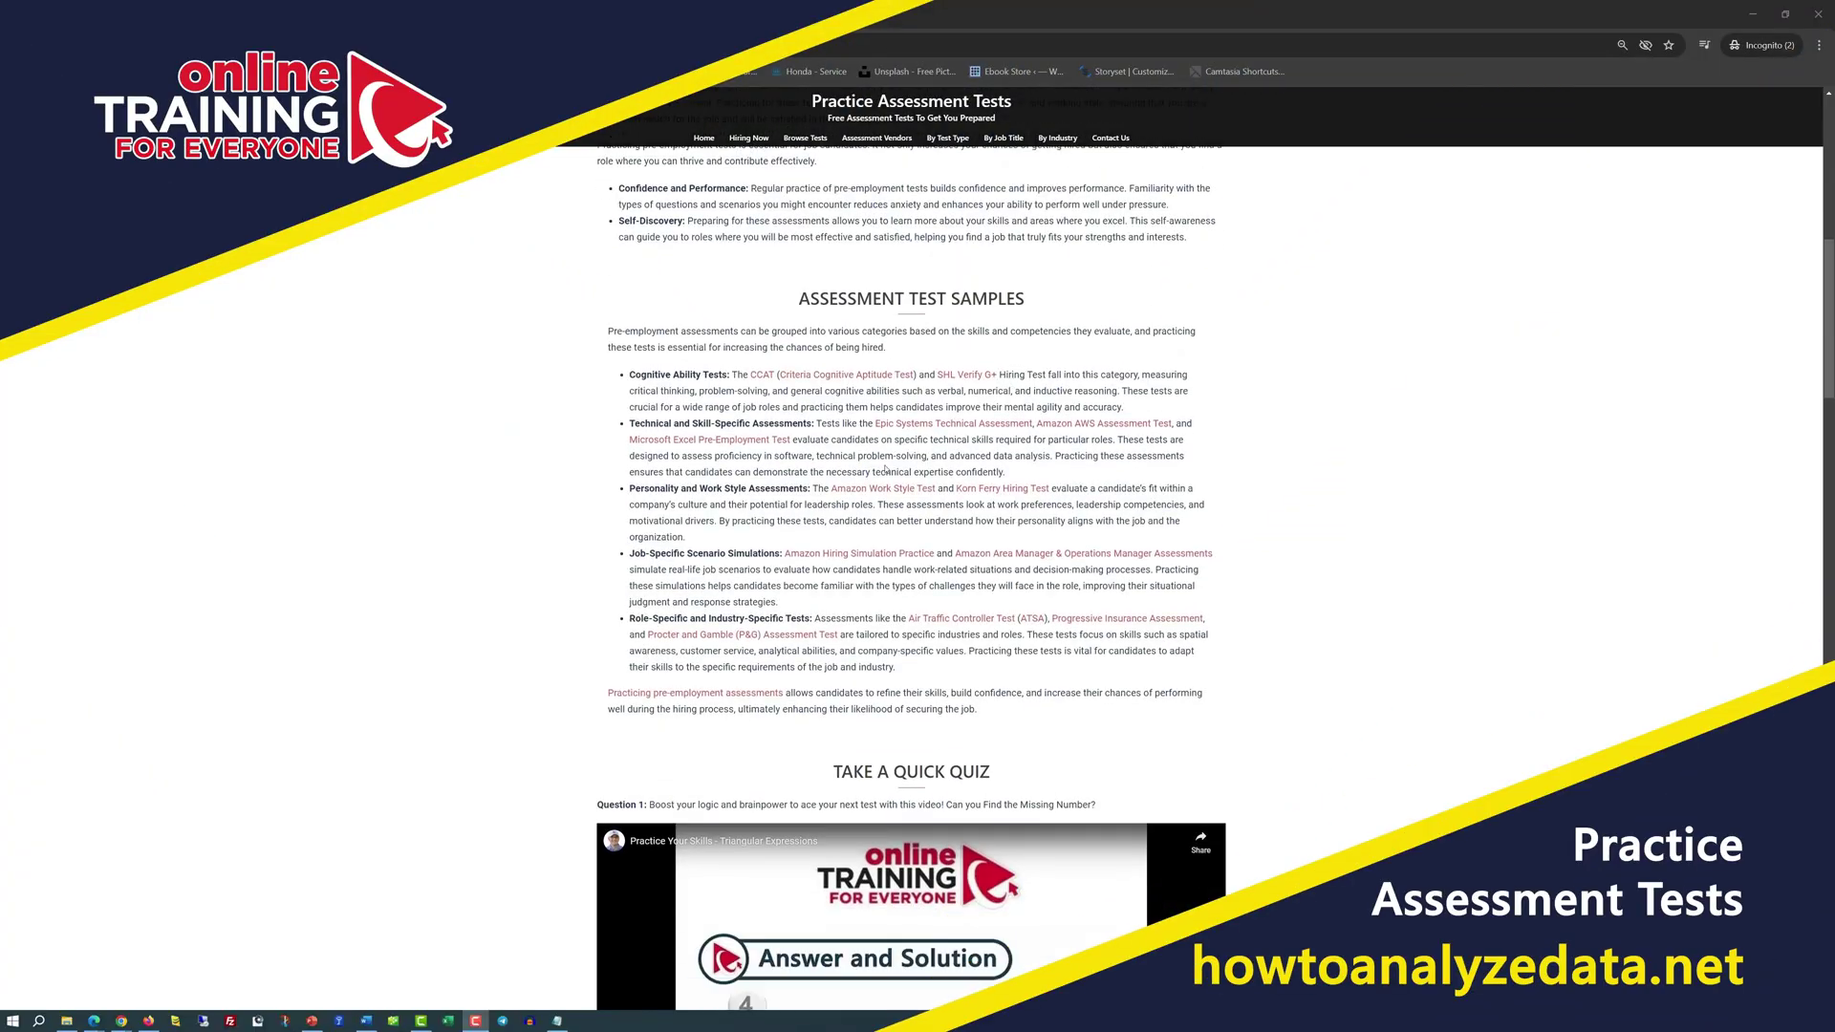
Scroll the Practice Assessment Tests page down to the quick-quiz questions on analogies and number sequences.
scroll(887, 469, down, 6)
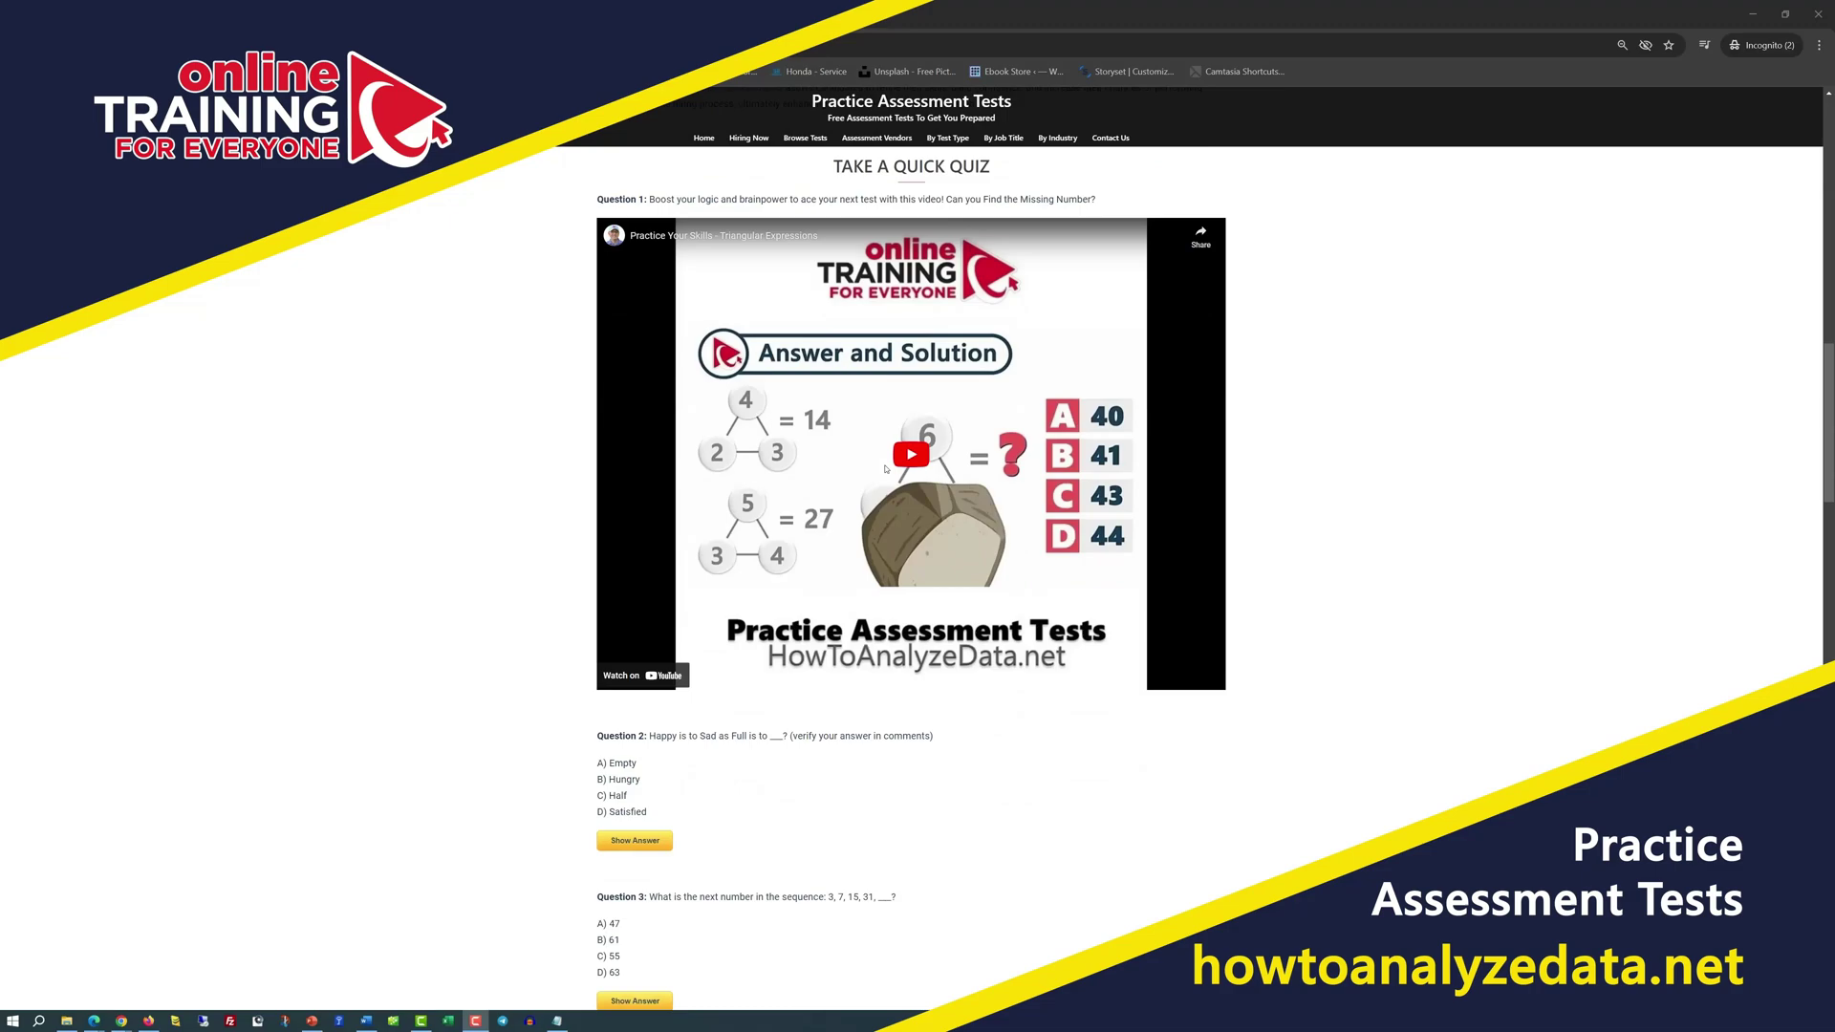
scroll(887, 469, down, 7)
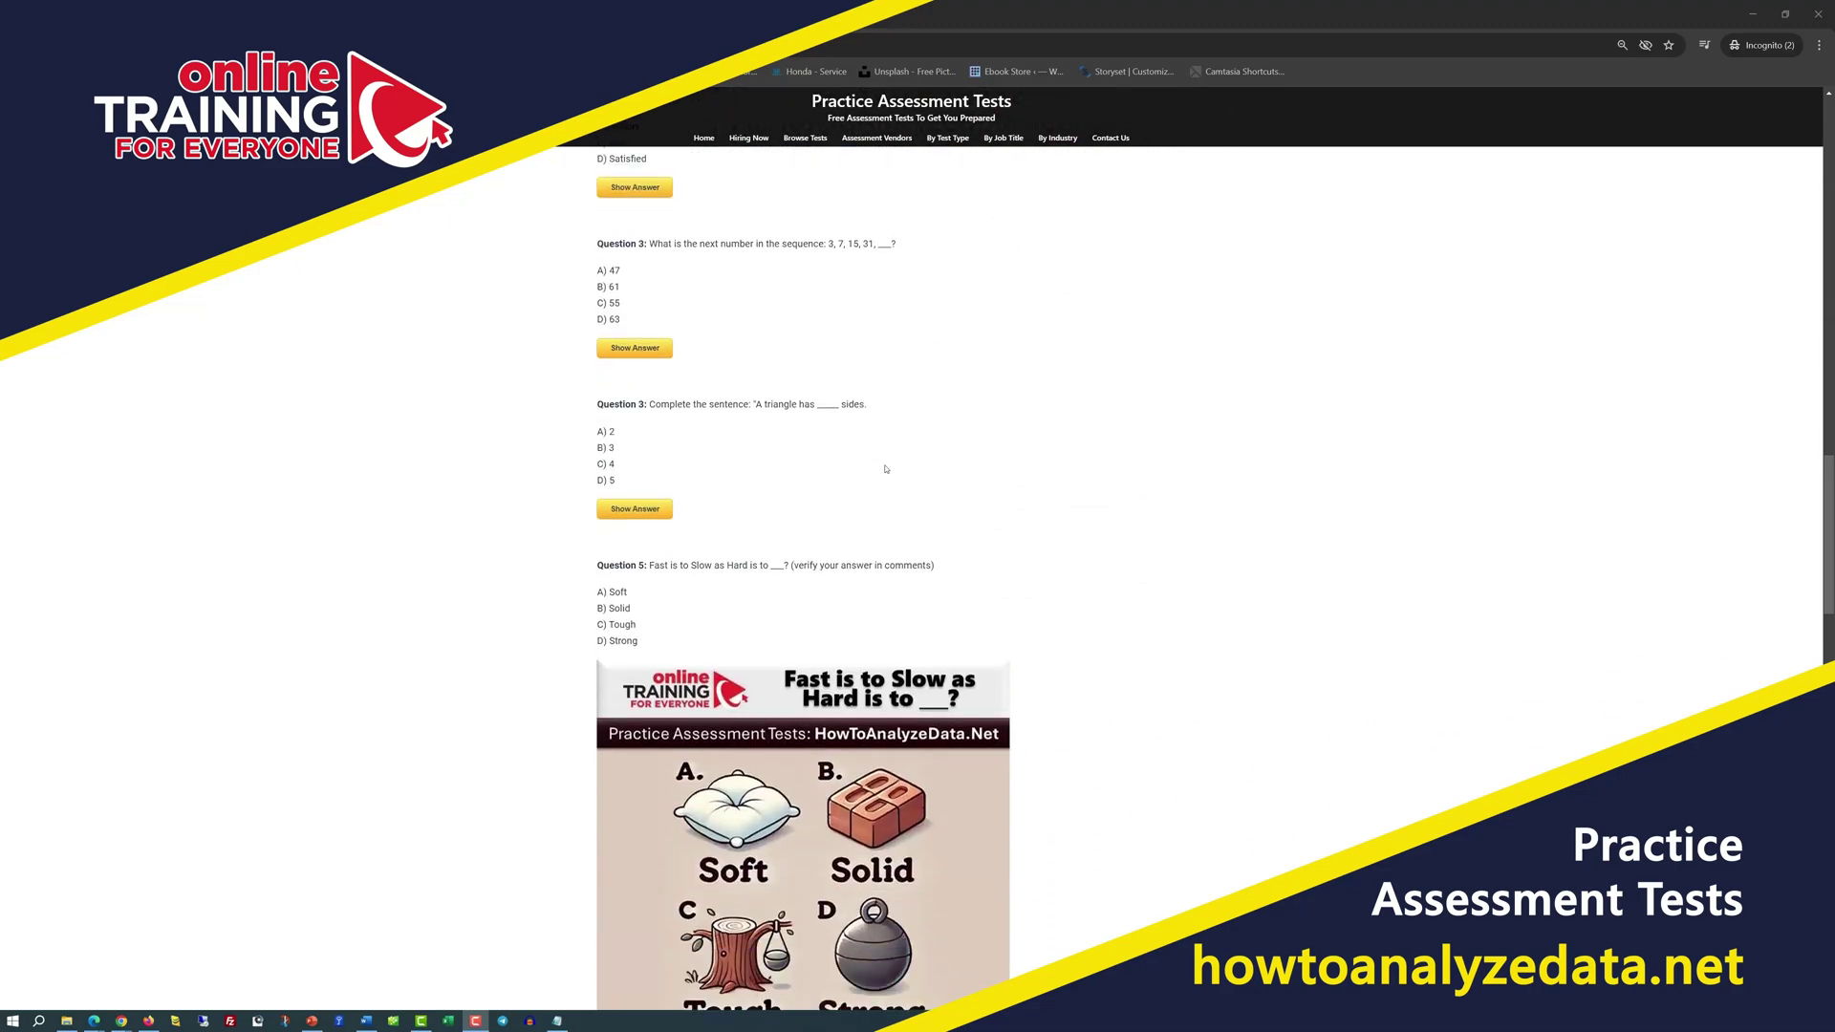